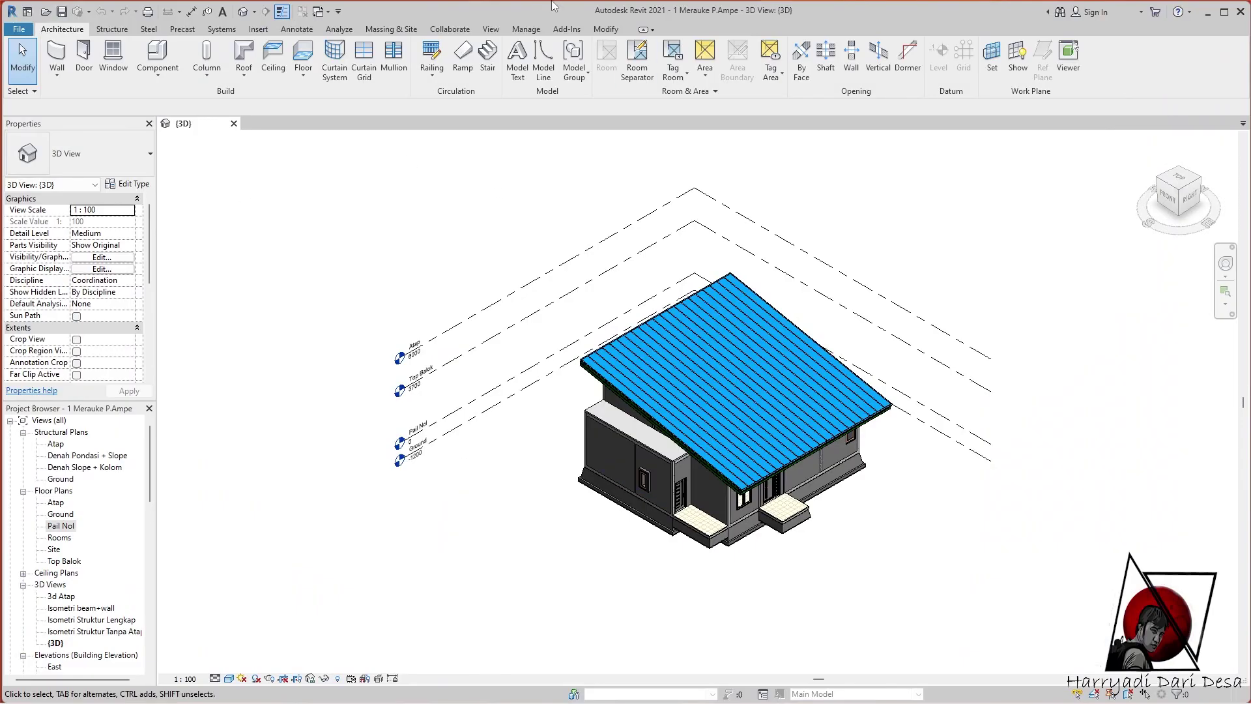
Open the Pail Nol plan, tile it beside the 3D view, and zoom all views to fit
double_click(65, 527)
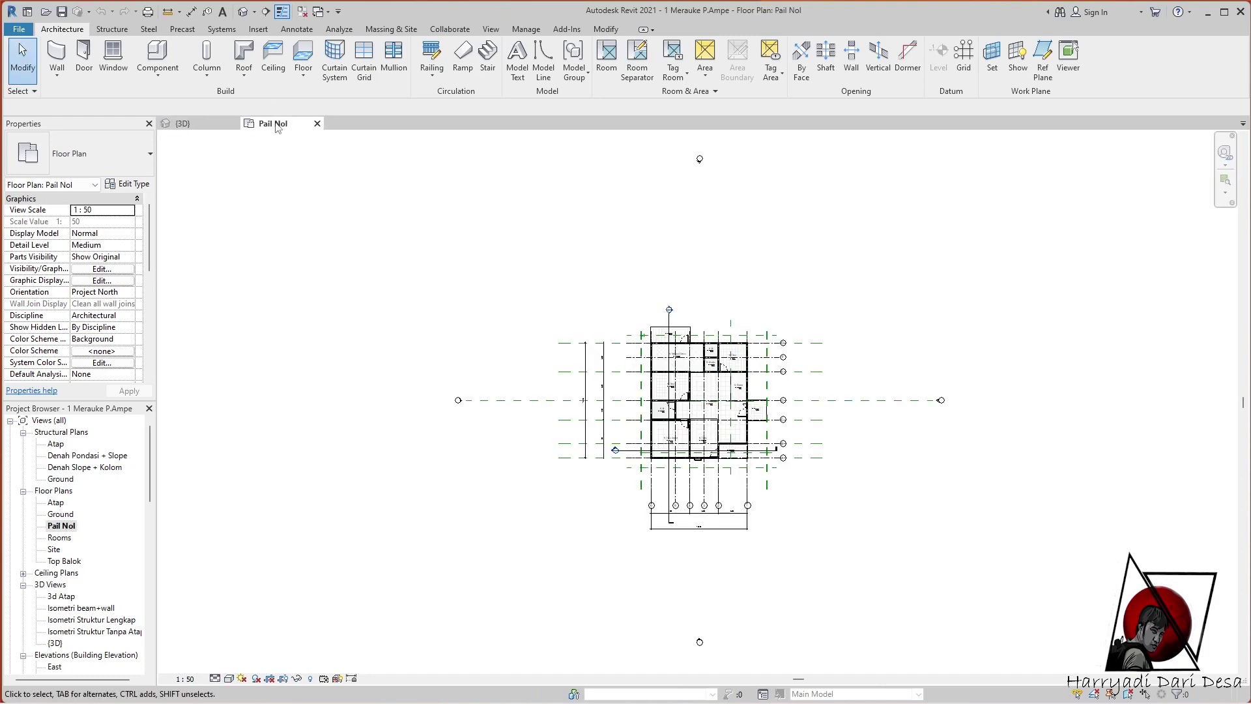
left_click(494, 29)
left_click(1089, 62)
key("z")
key("a")
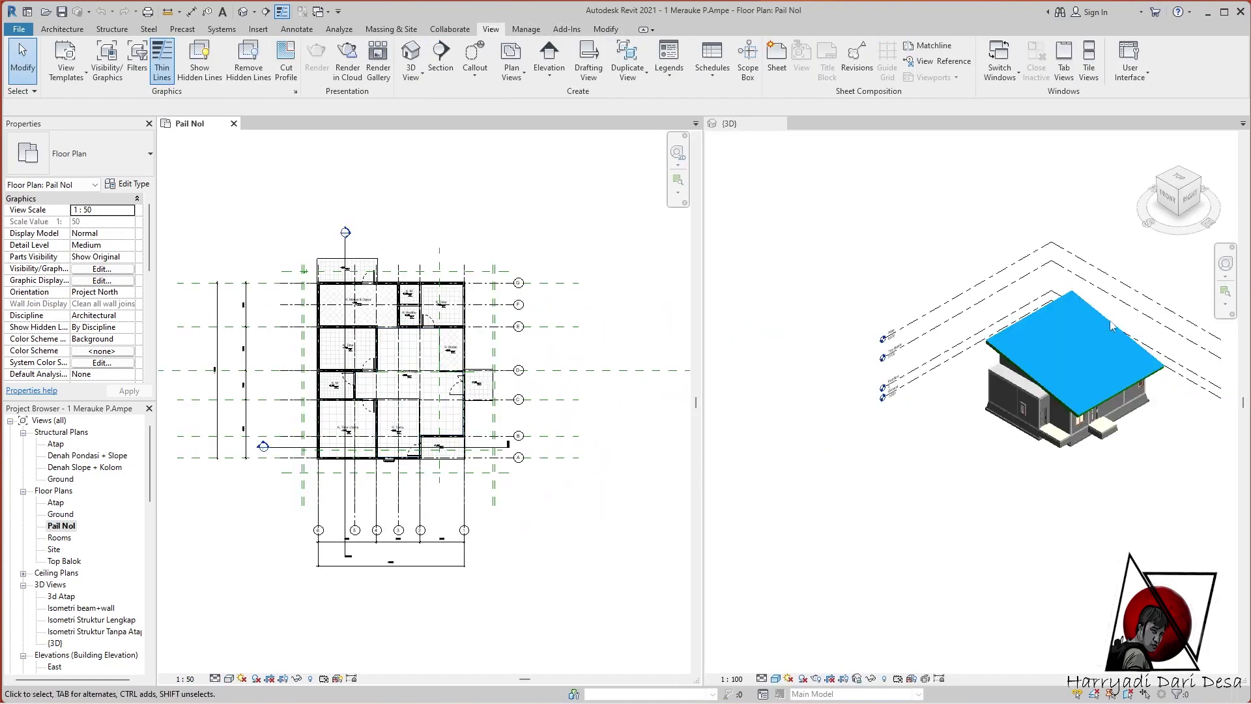
scroll(965, 349, "up", 3)
scroll(965, 349, "up", 2)
scroll(618, 306, "down", 1)
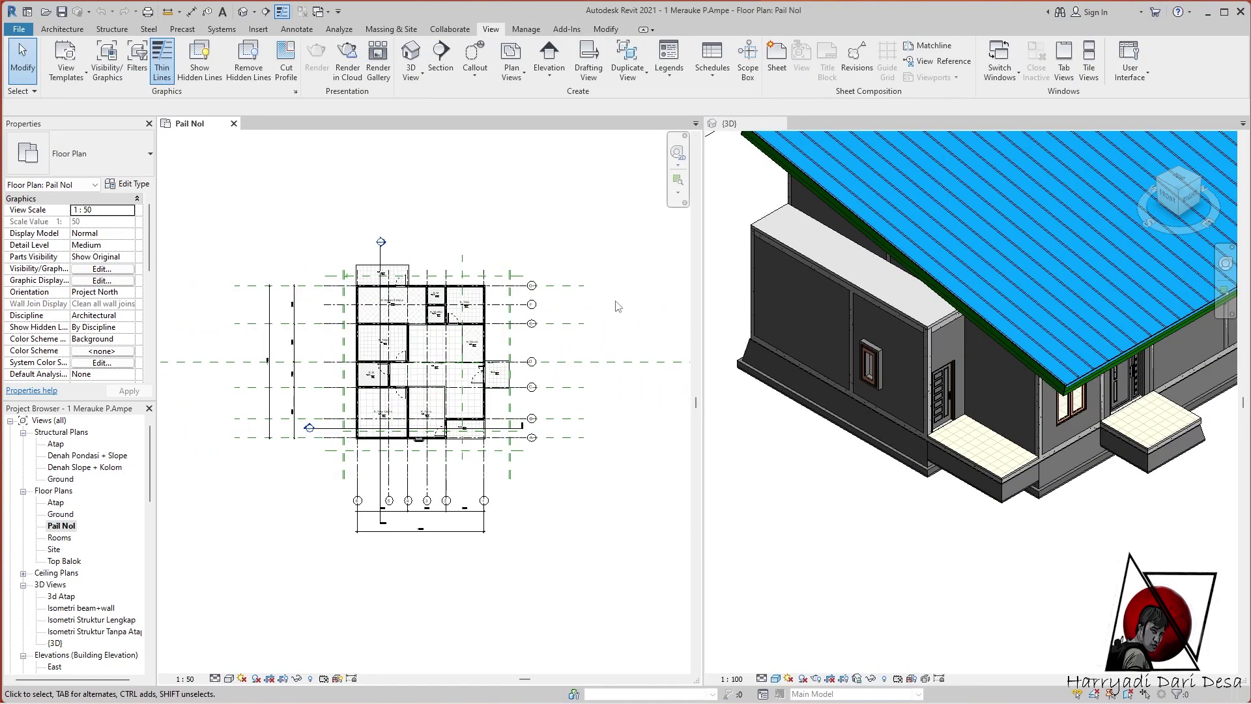
left_click(384, 29)
Create a toposurface at elevation -600 from five points around the house and finish it
left_click(309, 59)
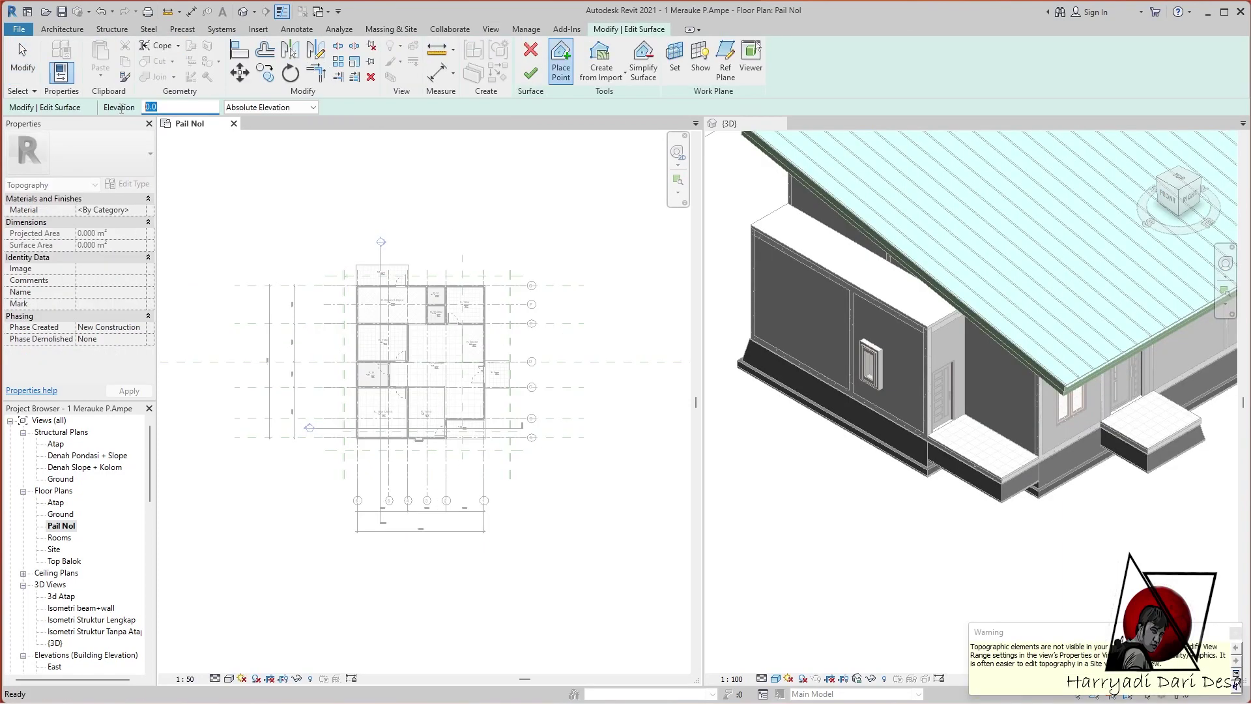
left_click(273, 213)
left_click(534, 213)
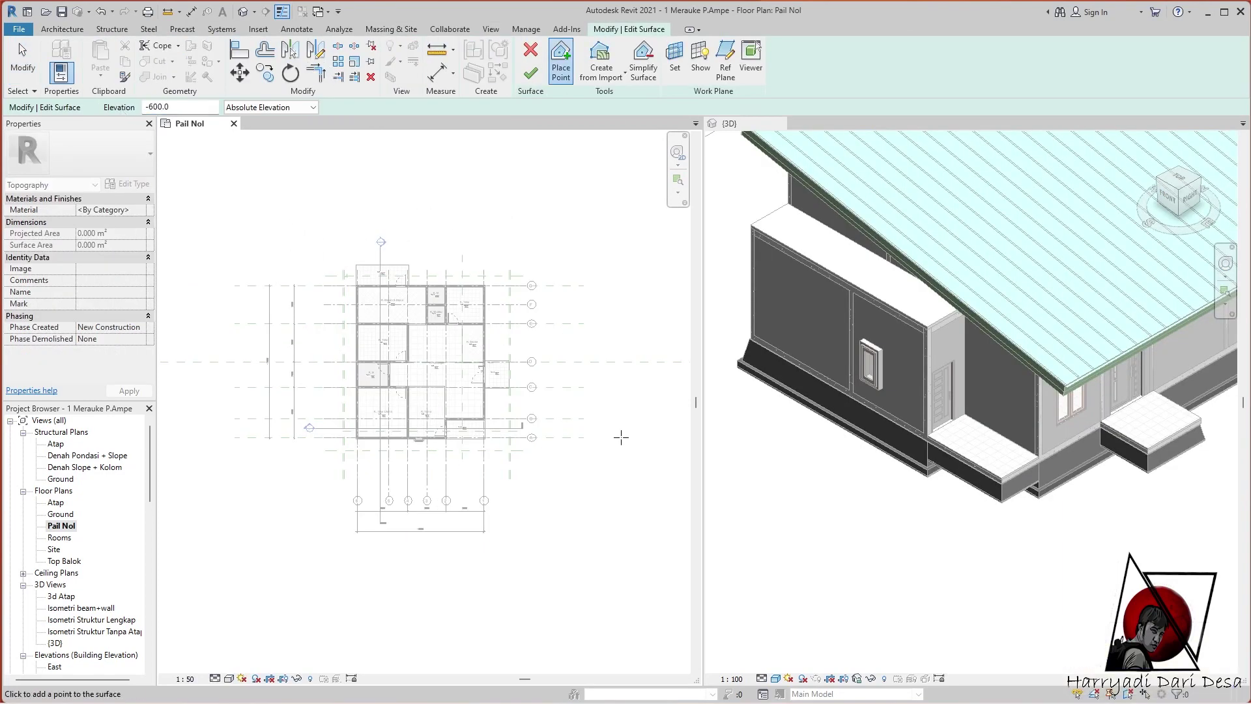
left_click(620, 438)
left_click(420, 567)
left_click(216, 459)
left_click(198, 446)
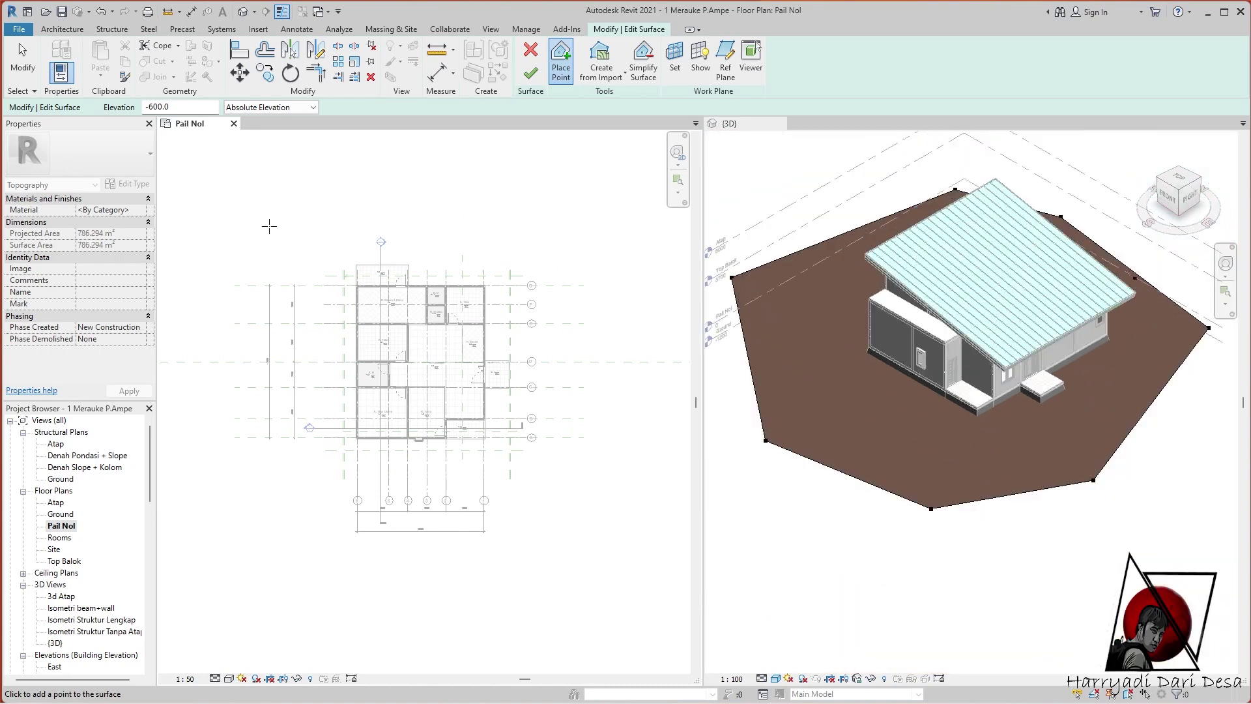
left_click(531, 75)
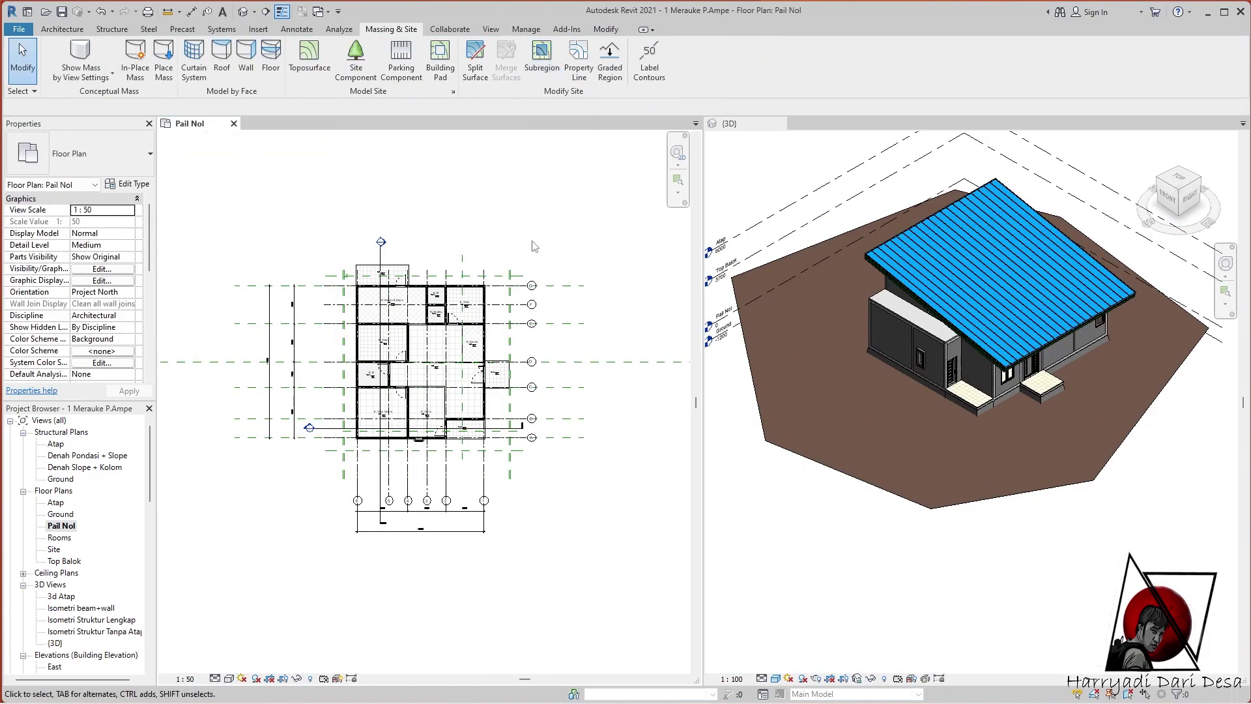
Open the East elevation view from the Project Browser
scroll(68, 558, "down", 4)
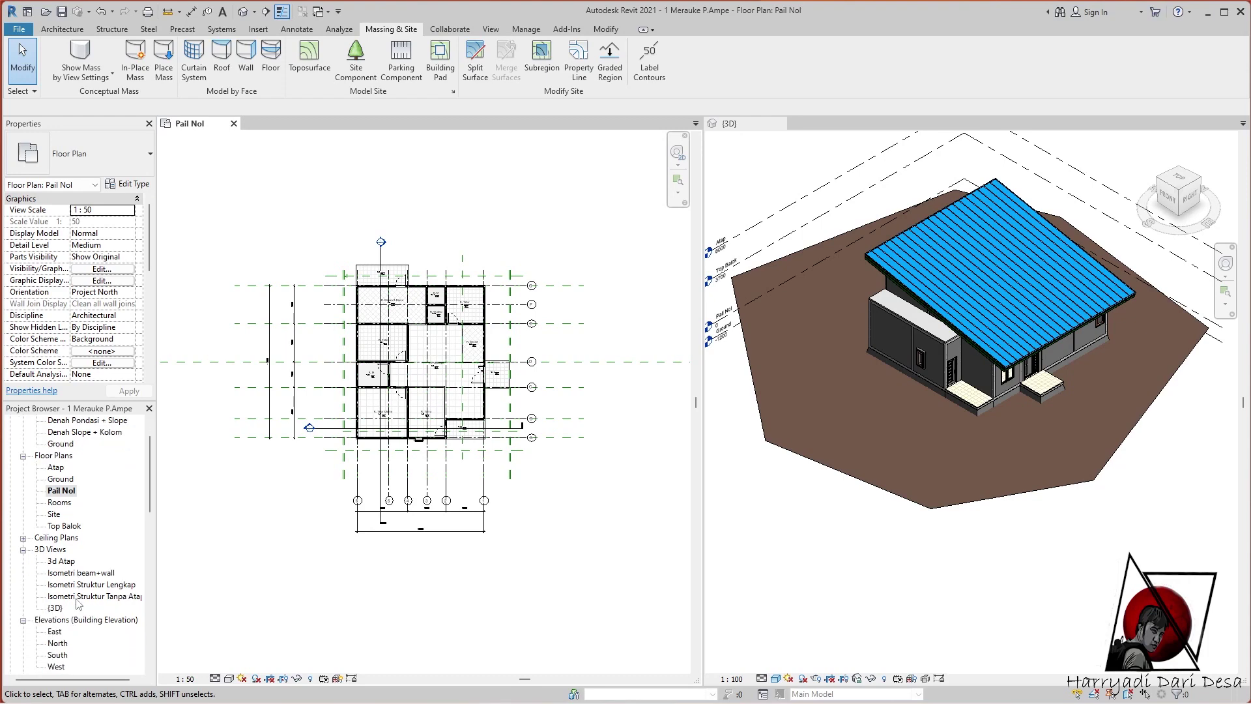
double_click(55, 619)
scroll(492, 425, "down", 5)
scroll(78, 554, "down", 3)
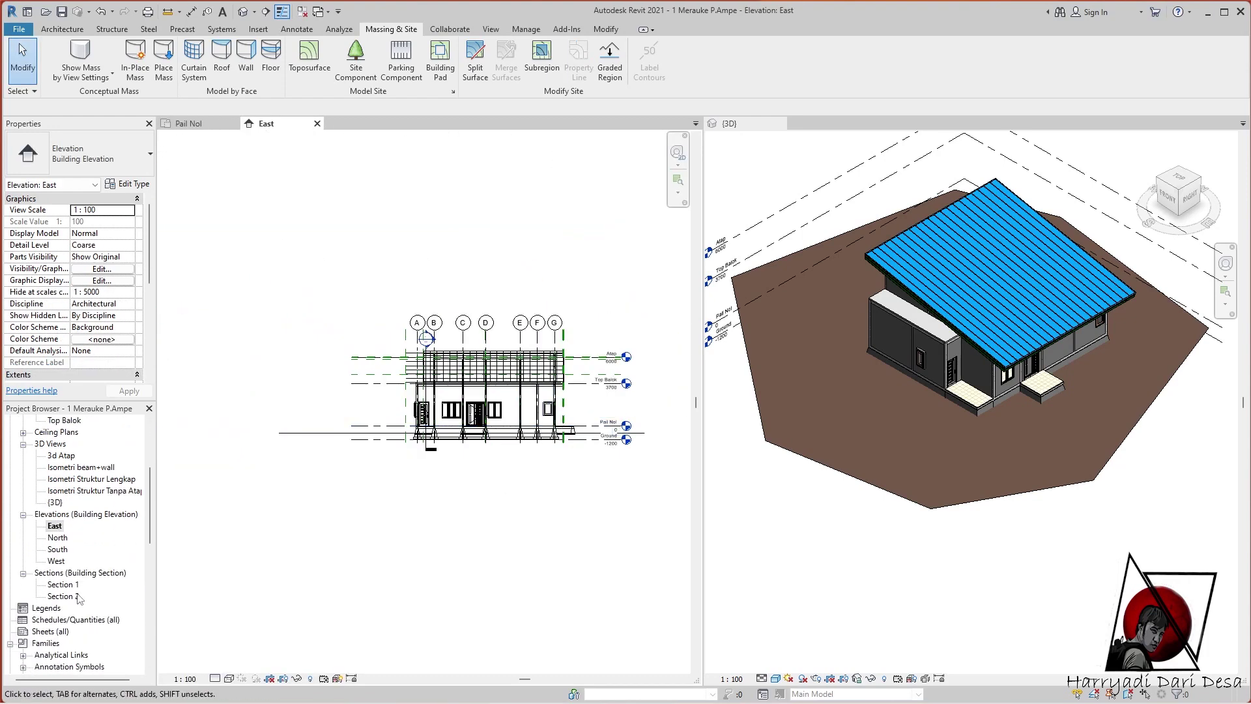
Open Section 2, zoom in, and open the floor slab for type editing
left_click(189, 124)
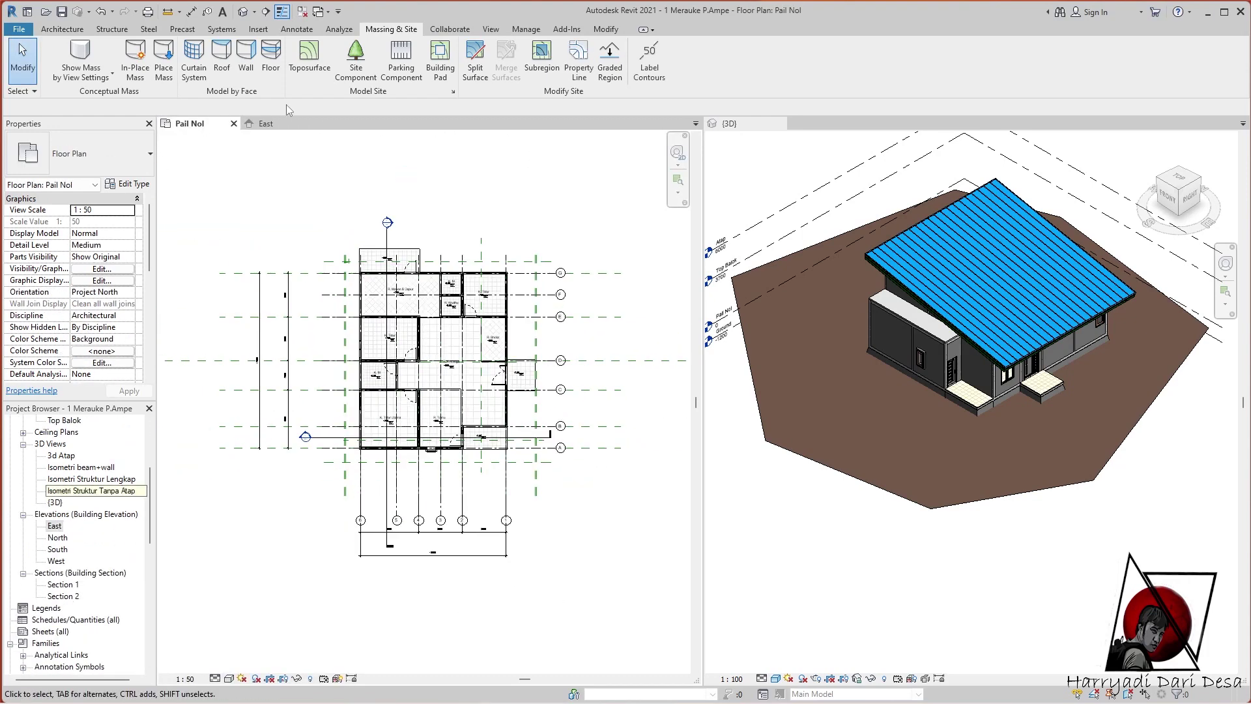
double_click(64, 596)
scroll(605, 464, "up", 2)
scroll(571, 417, "up", 1)
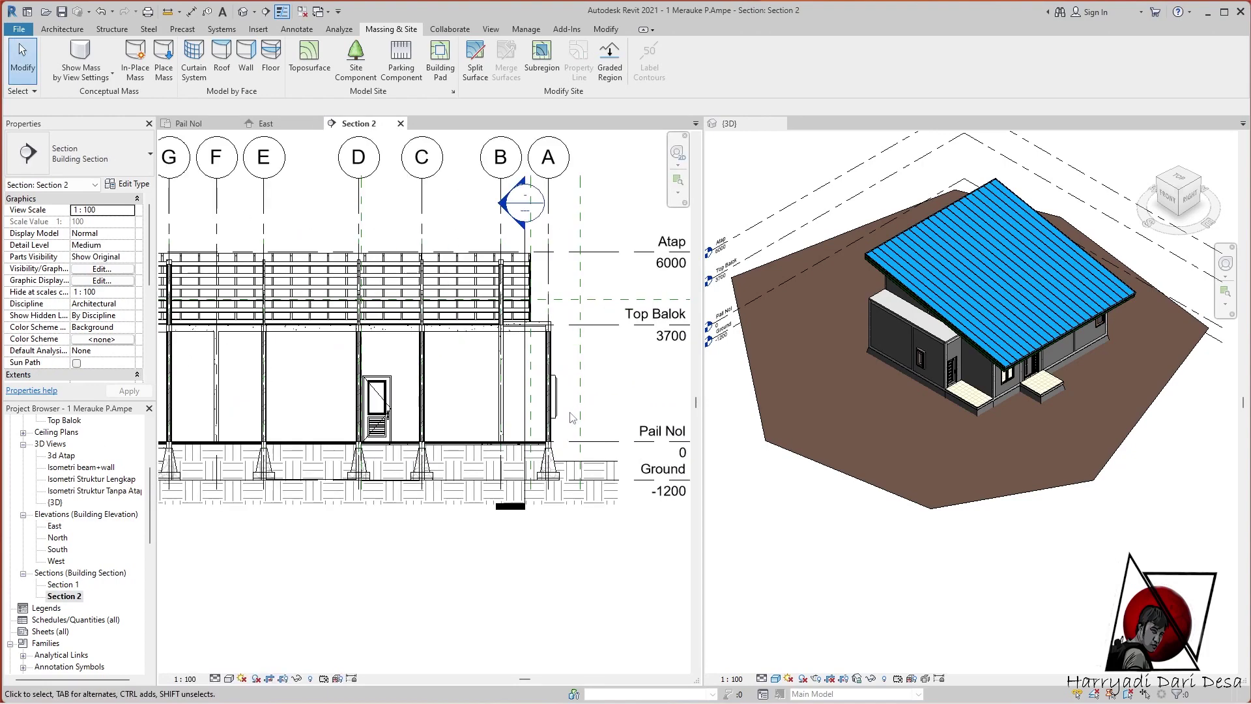
scroll(572, 418, "up", 1)
scroll(547, 427, "up", 1)
double_click(522, 433)
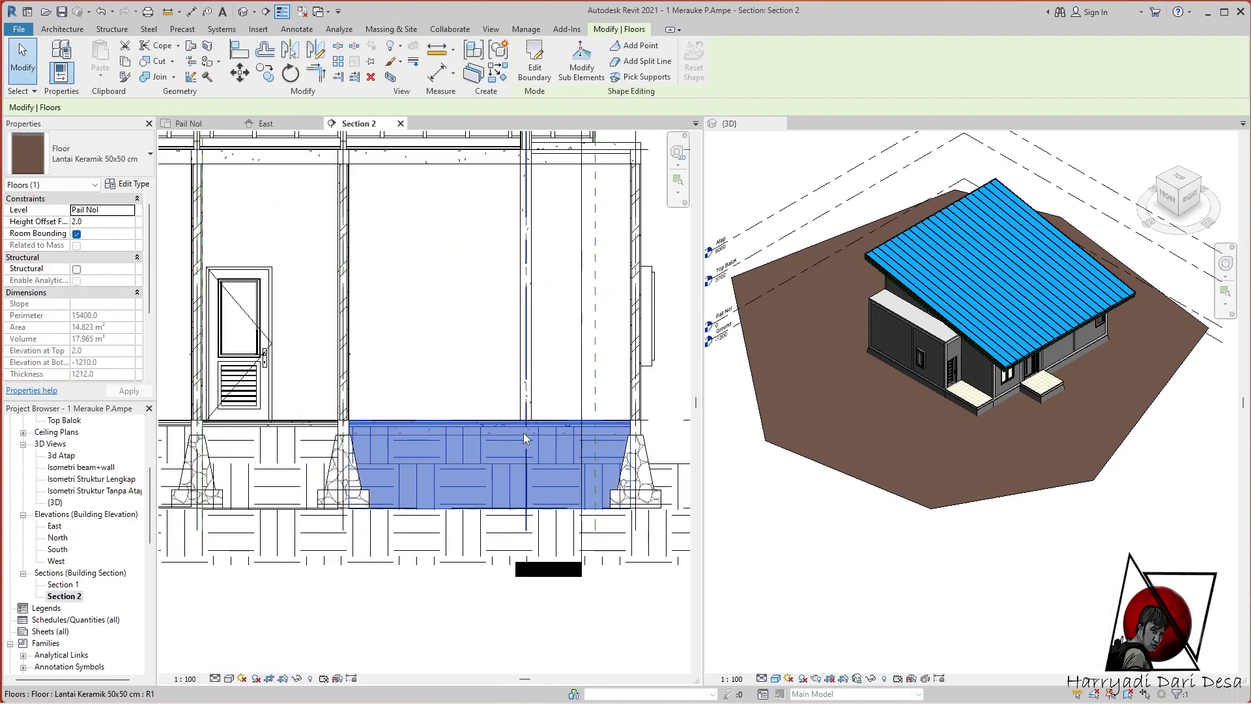
Give the Urugan Tanah floor layer a Vertical 1.5mm cut pattern and accept all dialogs
left_click_drag(912, 124, 972, 119)
left_click(1029, 242)
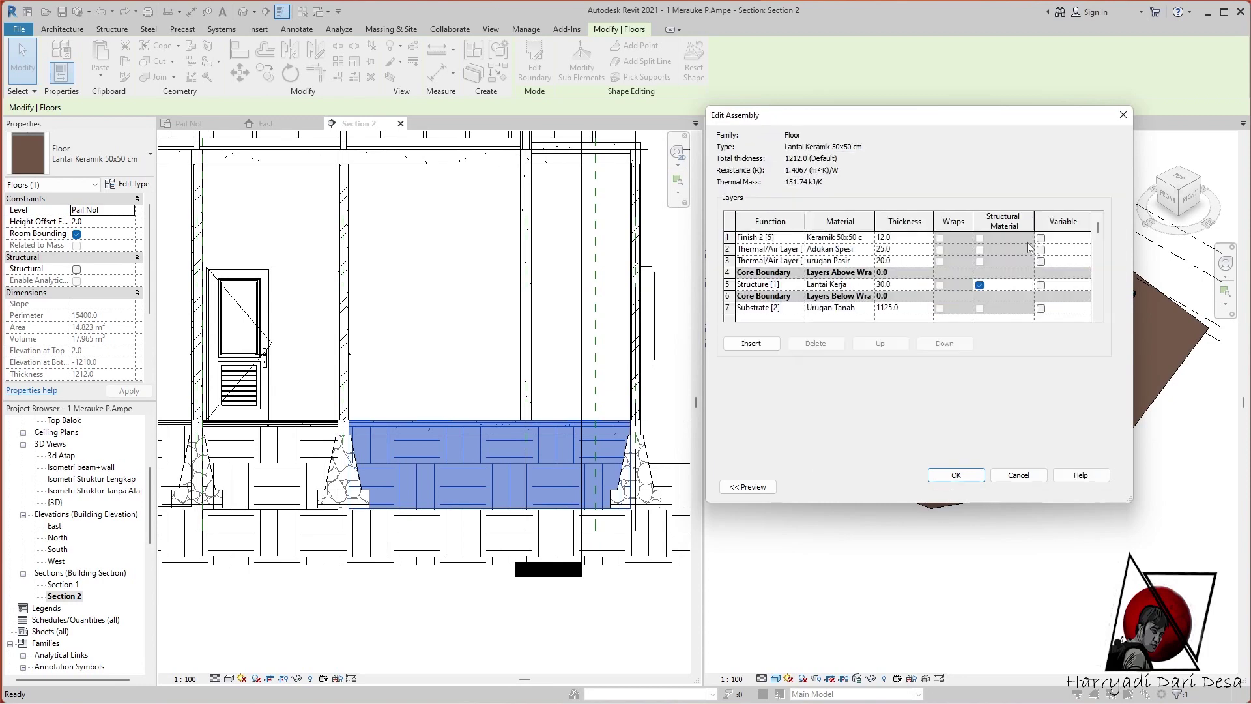
left_click(871, 309)
left_click(642, 460)
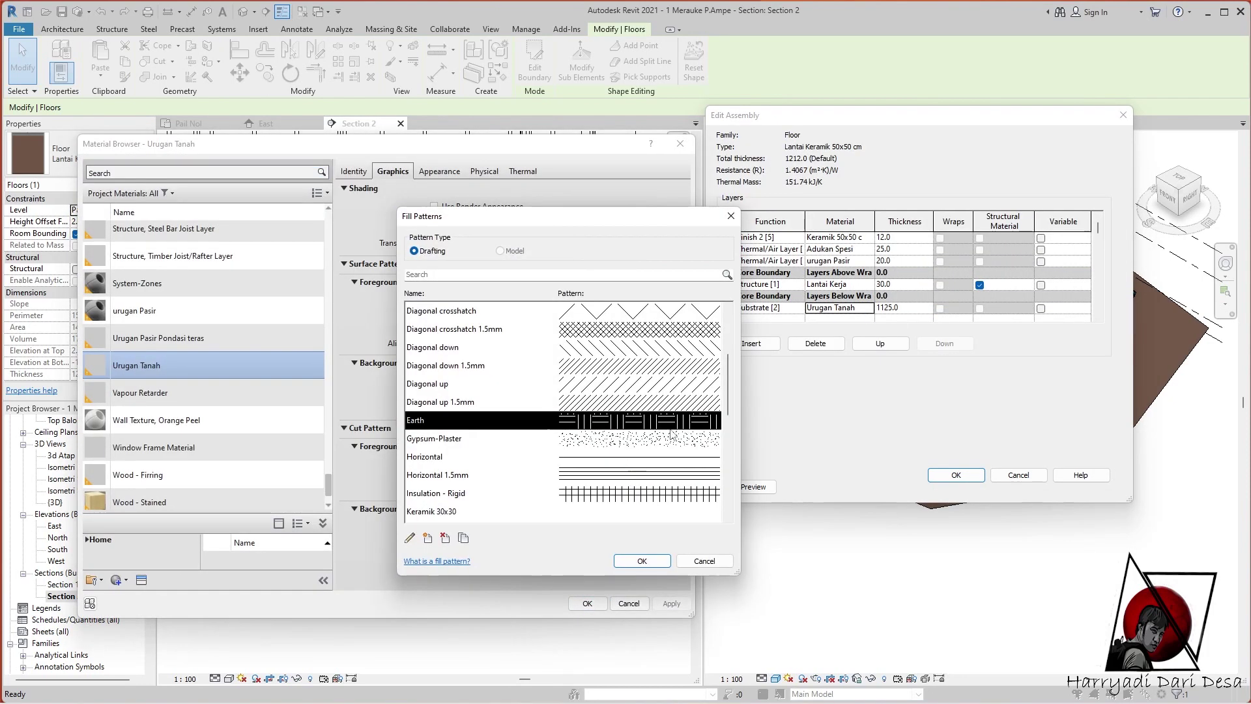
scroll(691, 420, "down", 5)
left_click(670, 404)
left_click(642, 561)
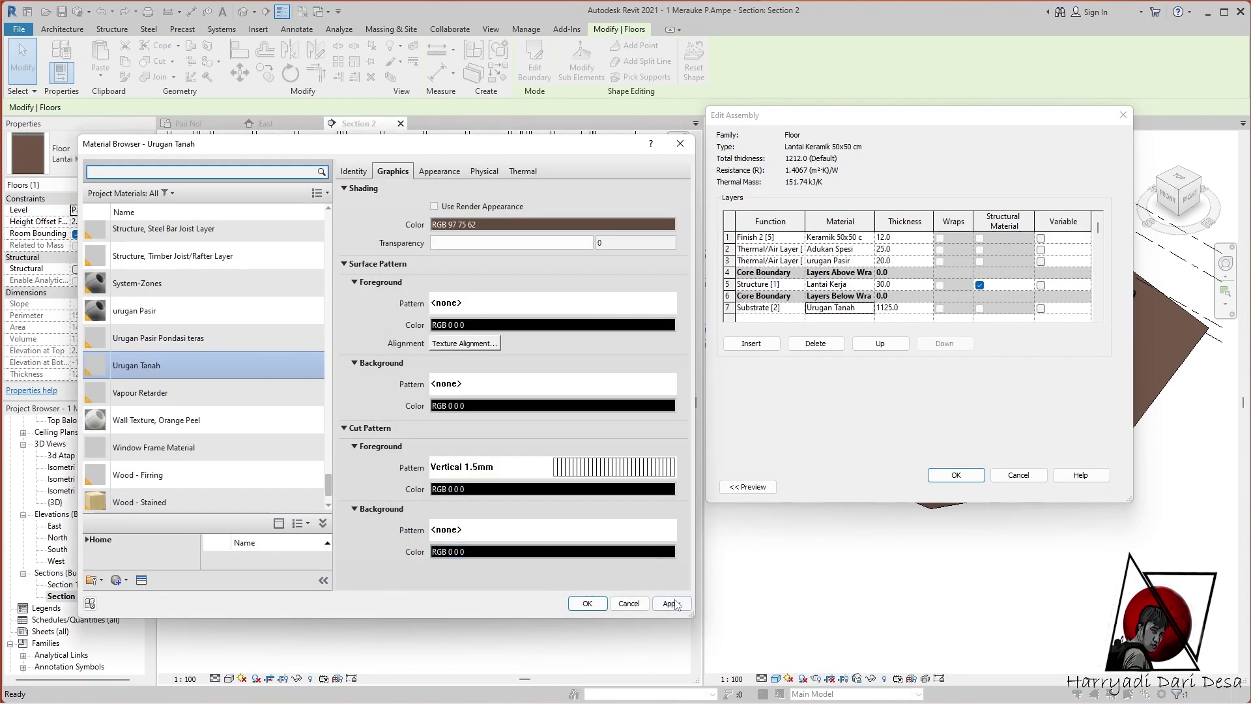
left_click(624, 604)
left_click(956, 475)
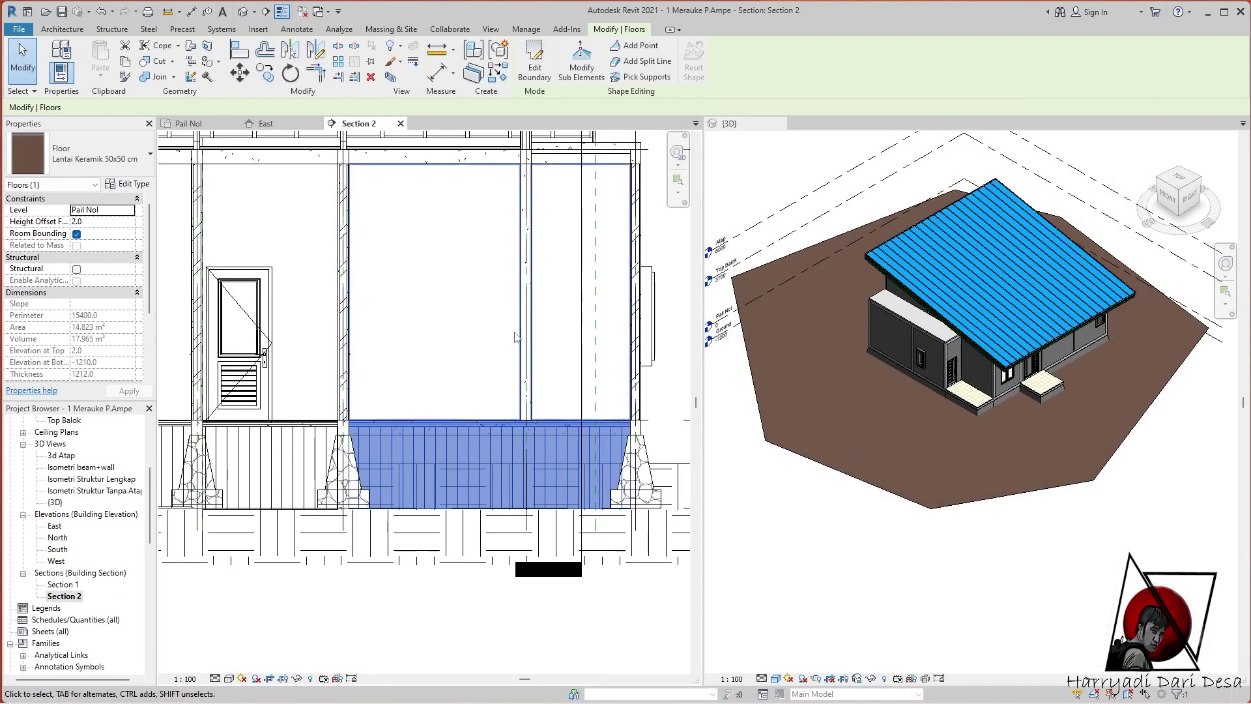
key("Escape")
scroll(664, 451, "down", 3)
Open the Denah Pondasi + Slope structural plan
scroll(652, 430, "down", 1)
scroll(640, 412, "down", 1)
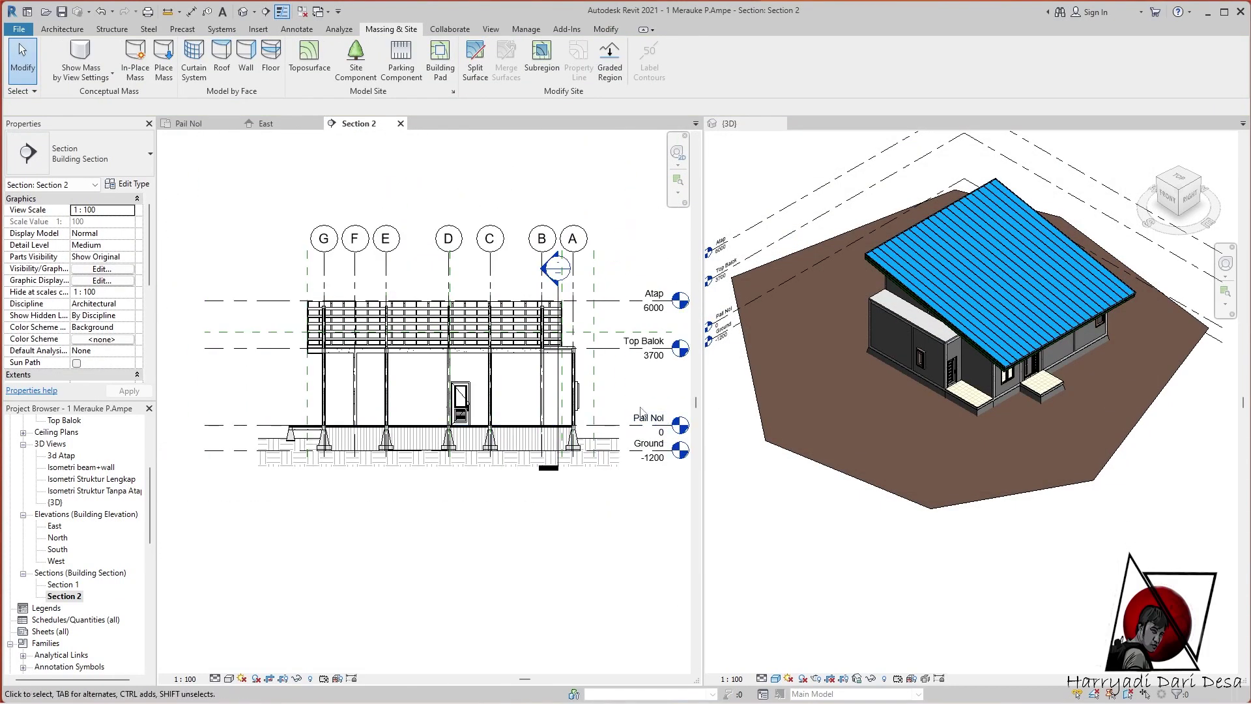
left_click(266, 123)
left_click(190, 125)
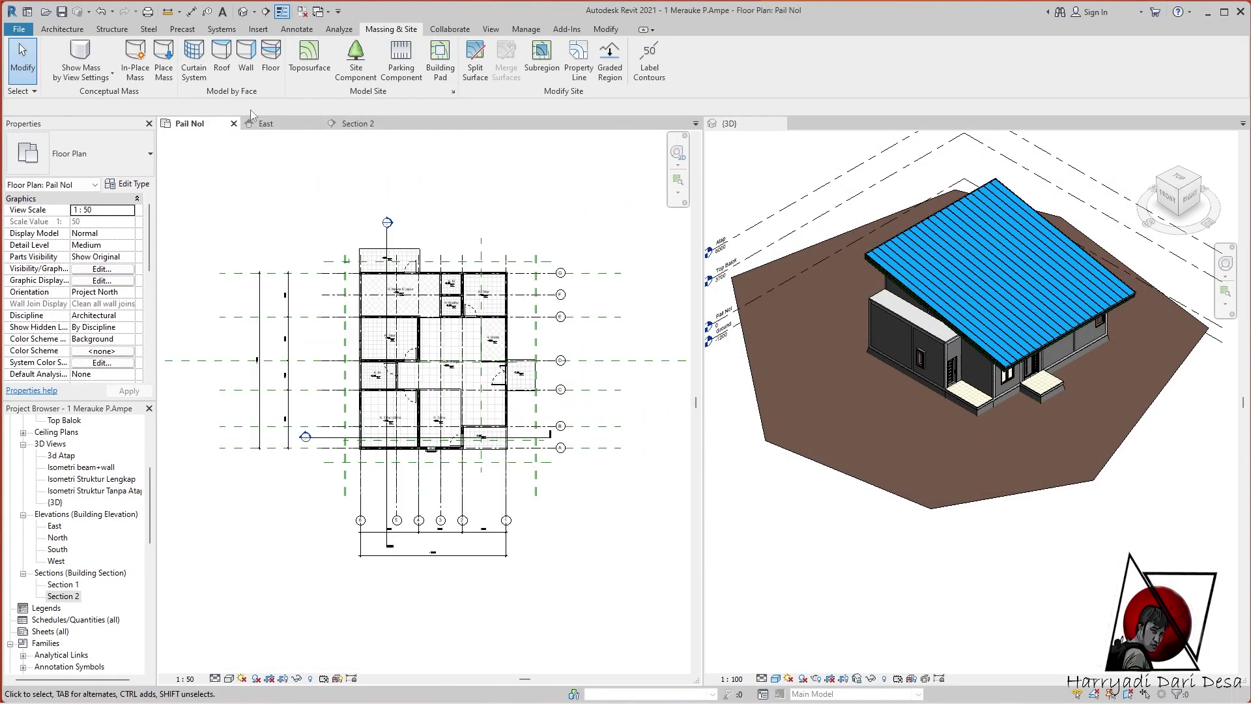
scroll(101, 464, "up", 4)
double_click(117, 444)
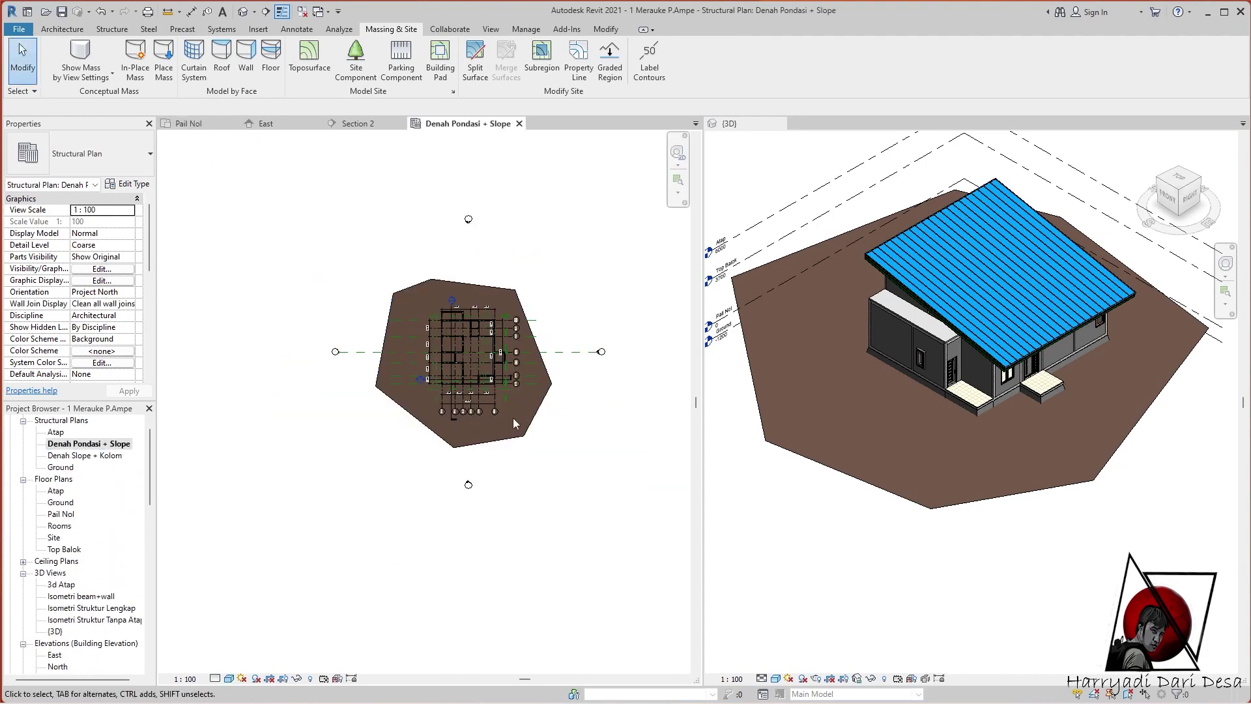
scroll(651, 517, "up", 5)
Hide the toposurface in that plan and return to the Pail Nol plan
right_click(649, 526)
left_click(831, 285)
scroll(540, 439, "up", 1)
scroll(539, 439, "up", 2)
left_click(188, 124)
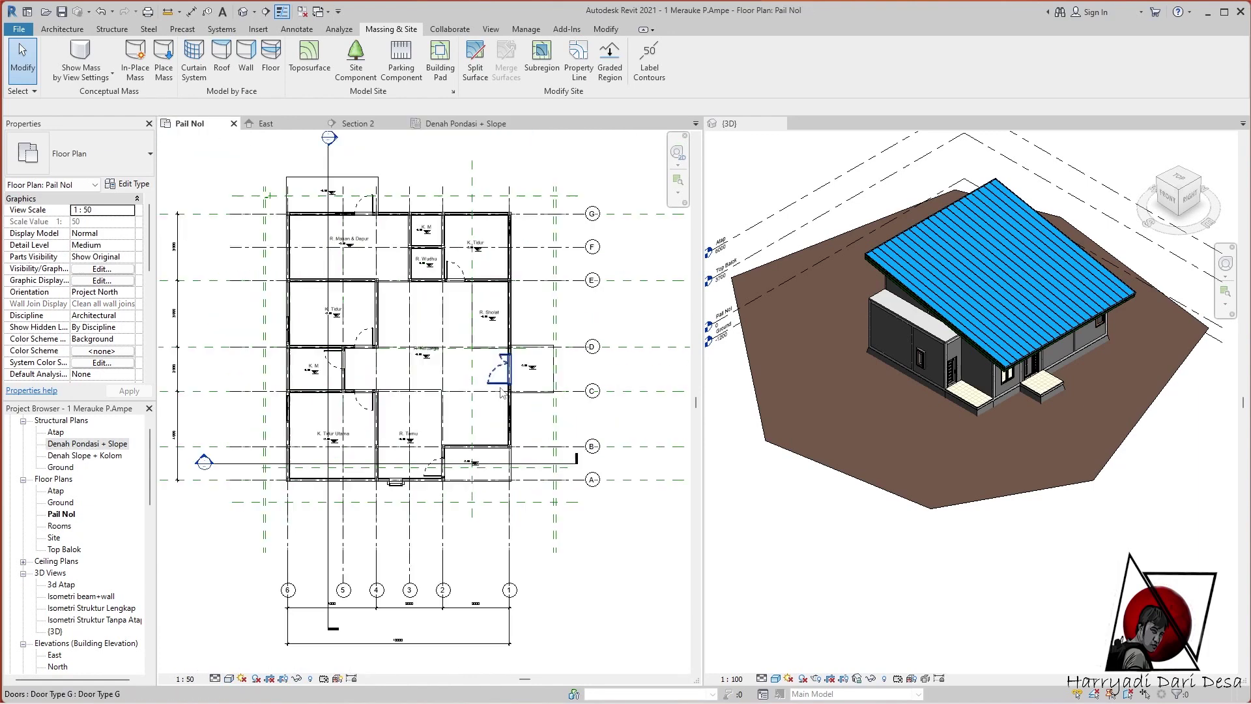
scroll(962, 354, "up", 5)
scroll(1054, 467, "down", 1)
scroll(979, 385, "up", 1)
left_click(487, 55)
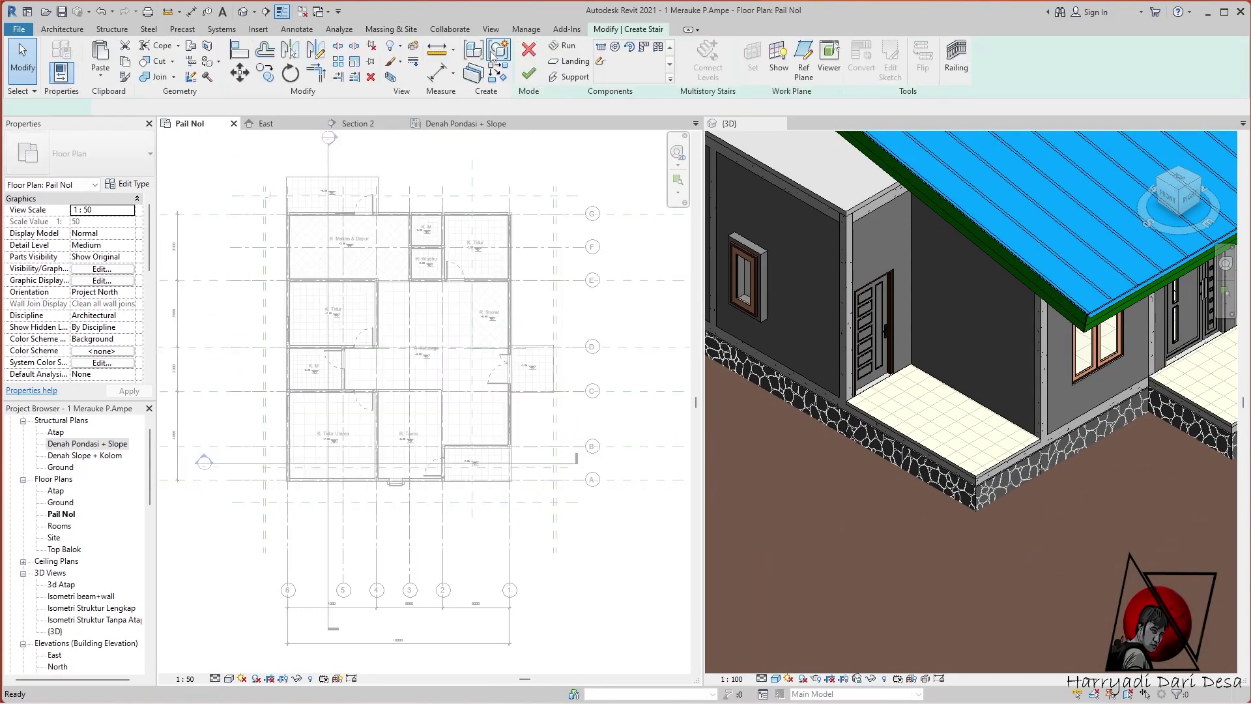
Start a Cast-In-Place Monolithic stair sketch, then cancel and abandon it
left_click(151, 153)
left_click(52, 248)
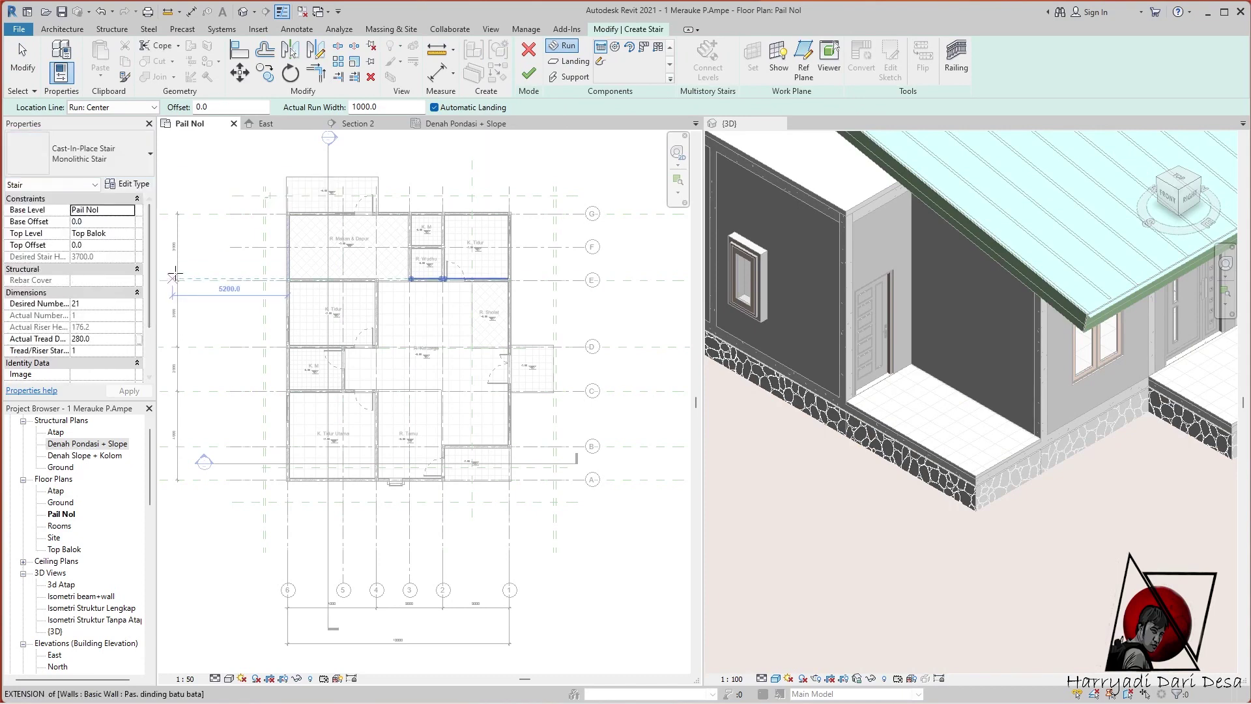
left_click(658, 46)
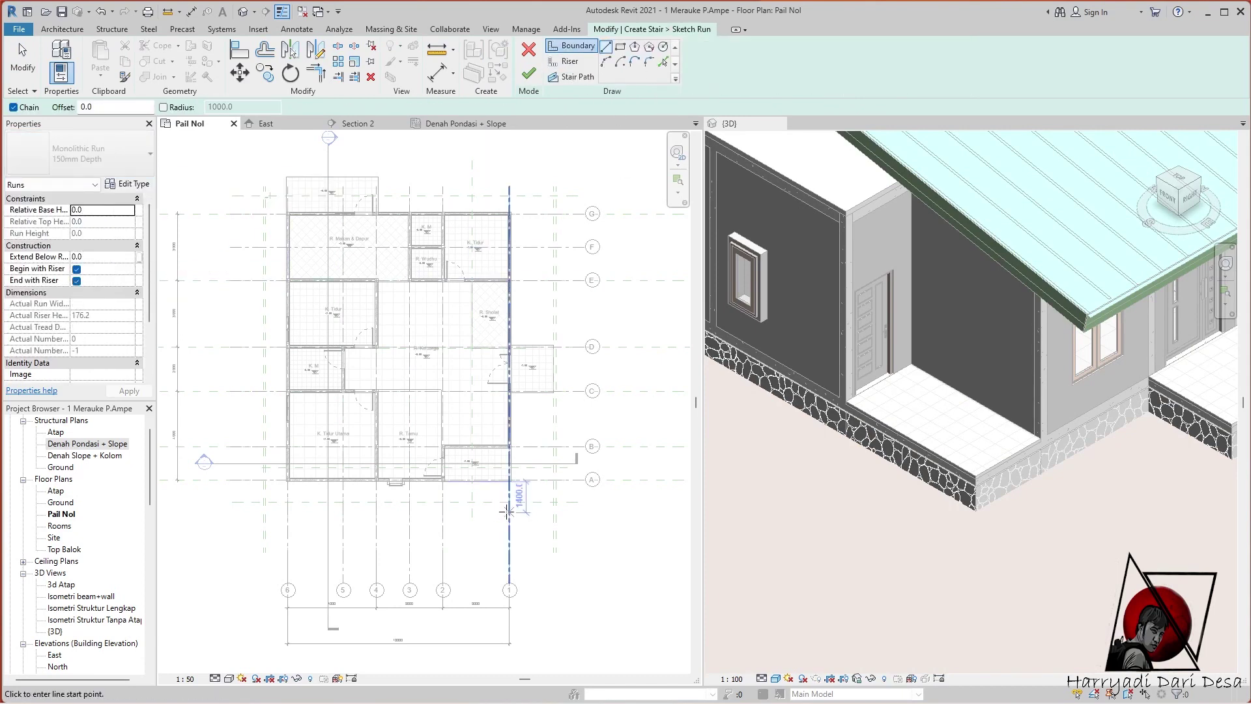
left_click(528, 52)
left_click(648, 369)
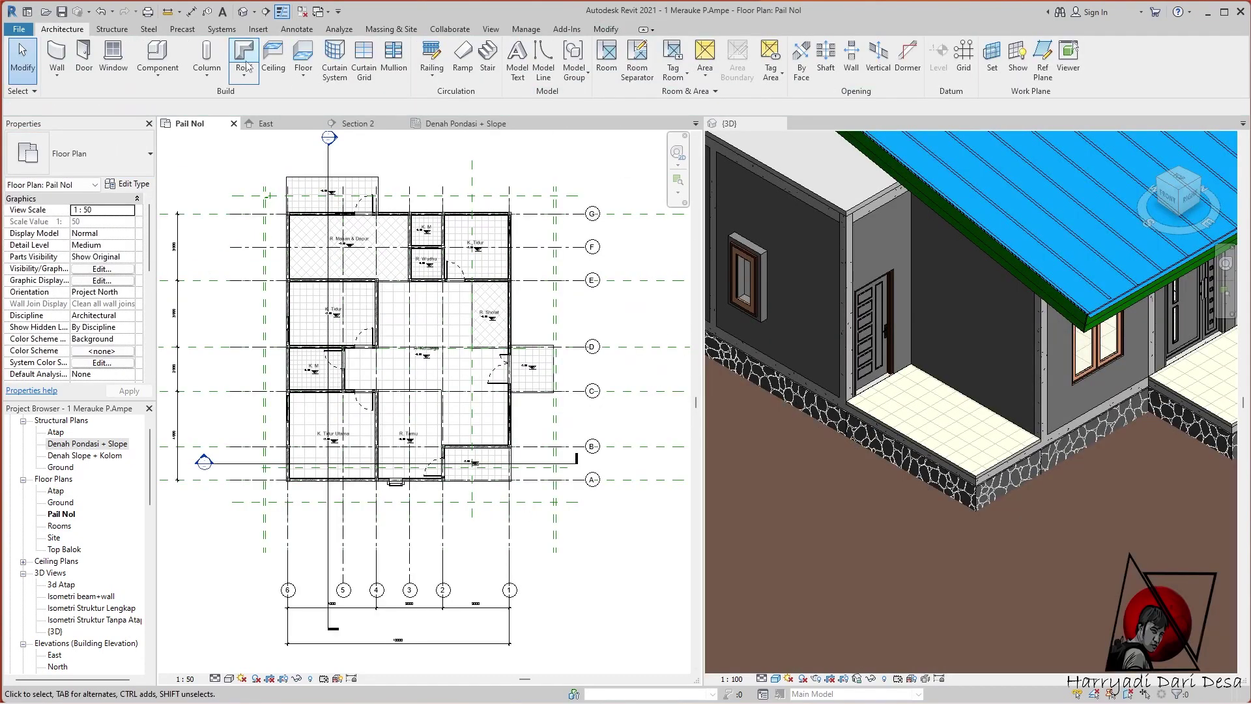
Draw a vertical reference plane beside the porch
left_click(1043, 61)
scroll(517, 433, "up", 5)
scroll(517, 433, "down", 2)
left_click_drag(517, 391, 517, 560)
scroll(521, 444, "up", 2)
key("Escape")
key("Escape")
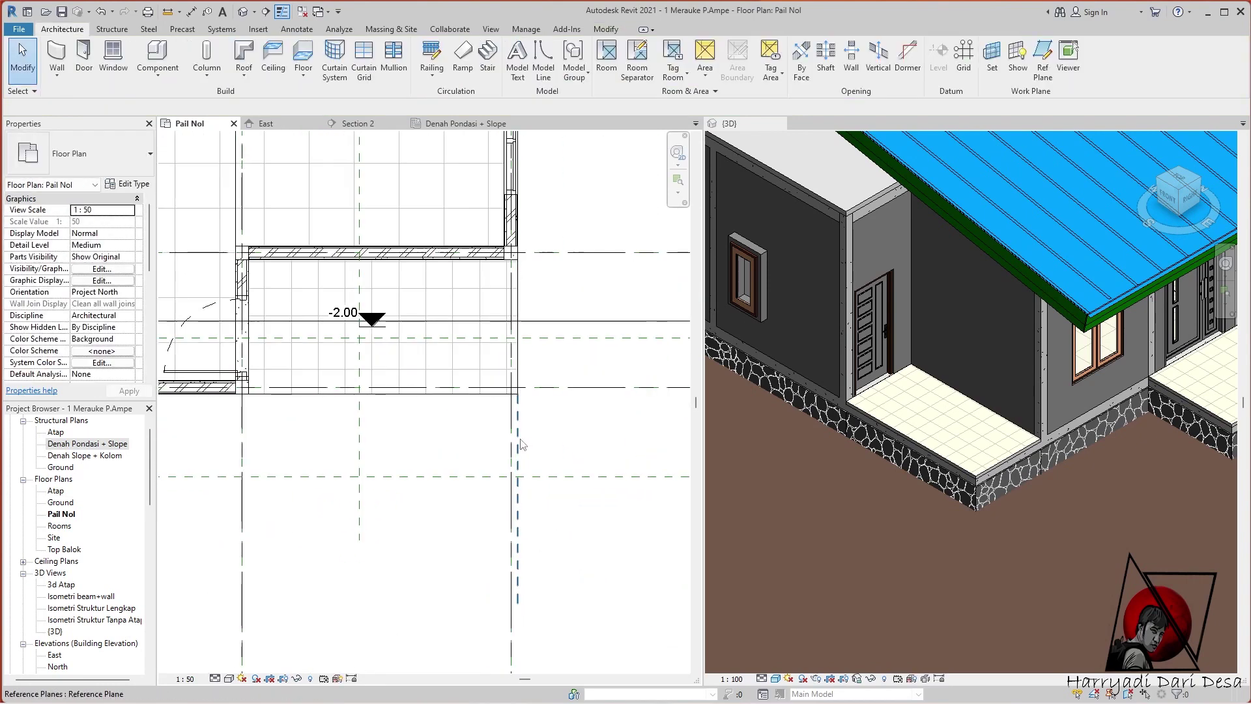
Copy the reference plane to the left with CO to mark the stair strip
left_click(518, 444)
key("c")
key("o")
left_click(520, 393)
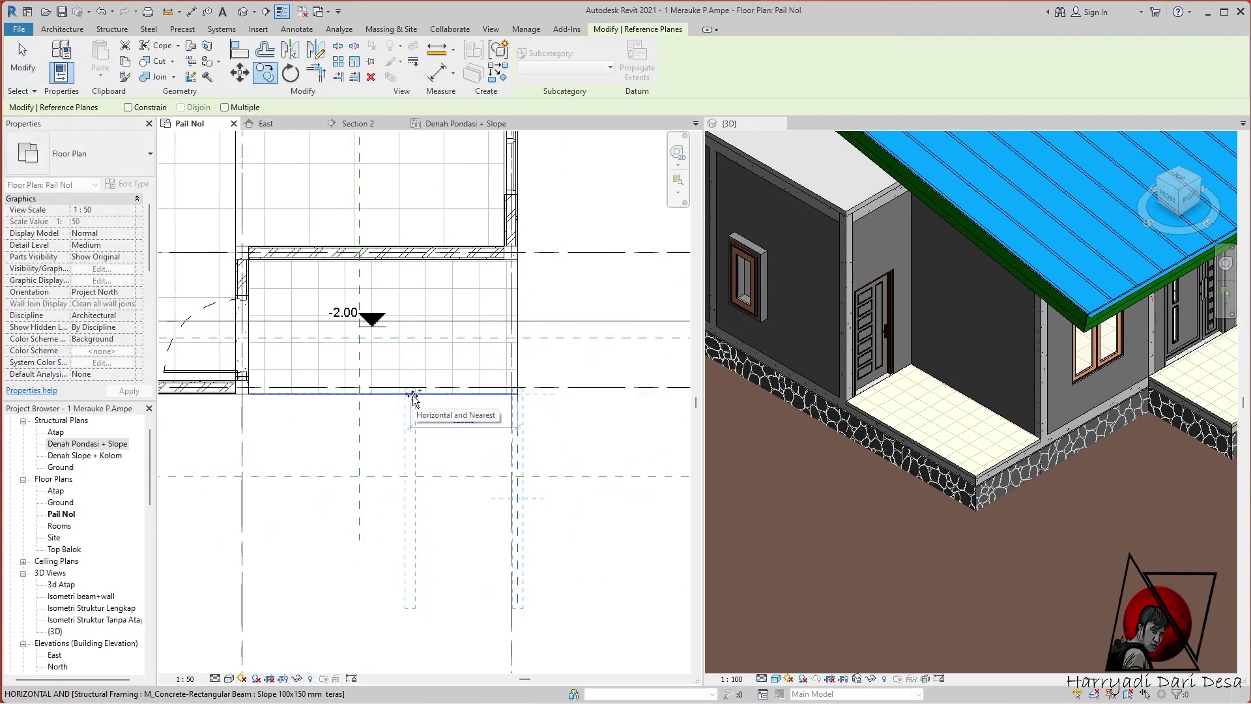
left_click(413, 393)
key("Escape")
left_click(410, 444)
left_click(588, 427)
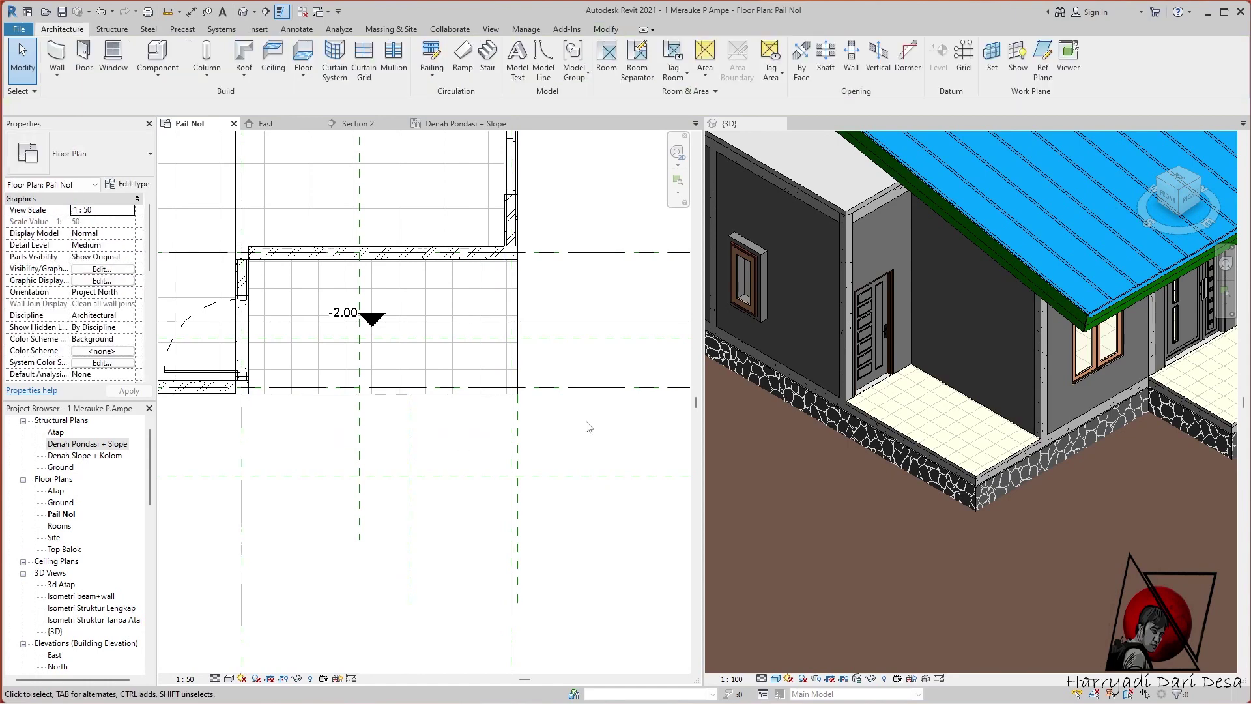
scroll(362, 528, "down", 1)
left_click(488, 55)
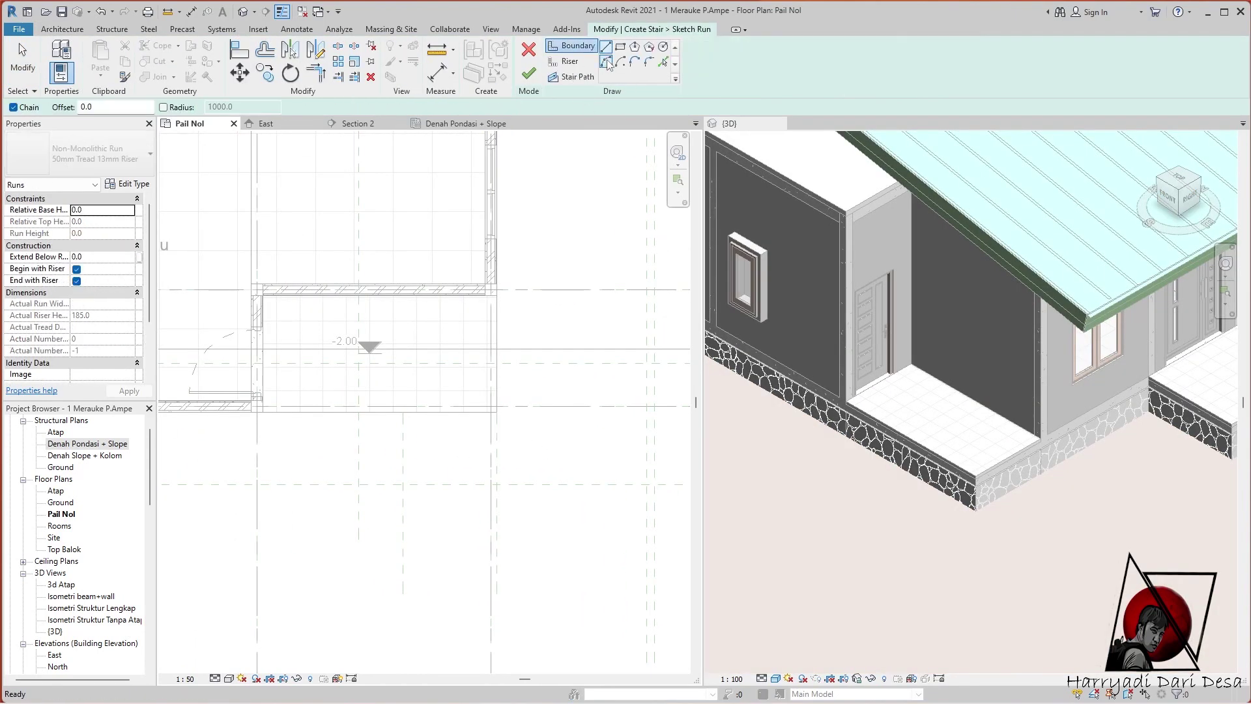
Sketch the stair boundary along the wall and the first two risers
scroll(420, 391, "up", 2)
left_click(423, 590)
left_click(420, 391)
left_click(570, 61)
scroll(424, 384, "up", 2)
left_click(418, 377)
left_click(581, 377)
left_click(418, 417)
Copy the riser with the Multiple option to add more risers down the run
left_click(581, 417)
key("Escape")
key("Escape")
key("c")
key("o")
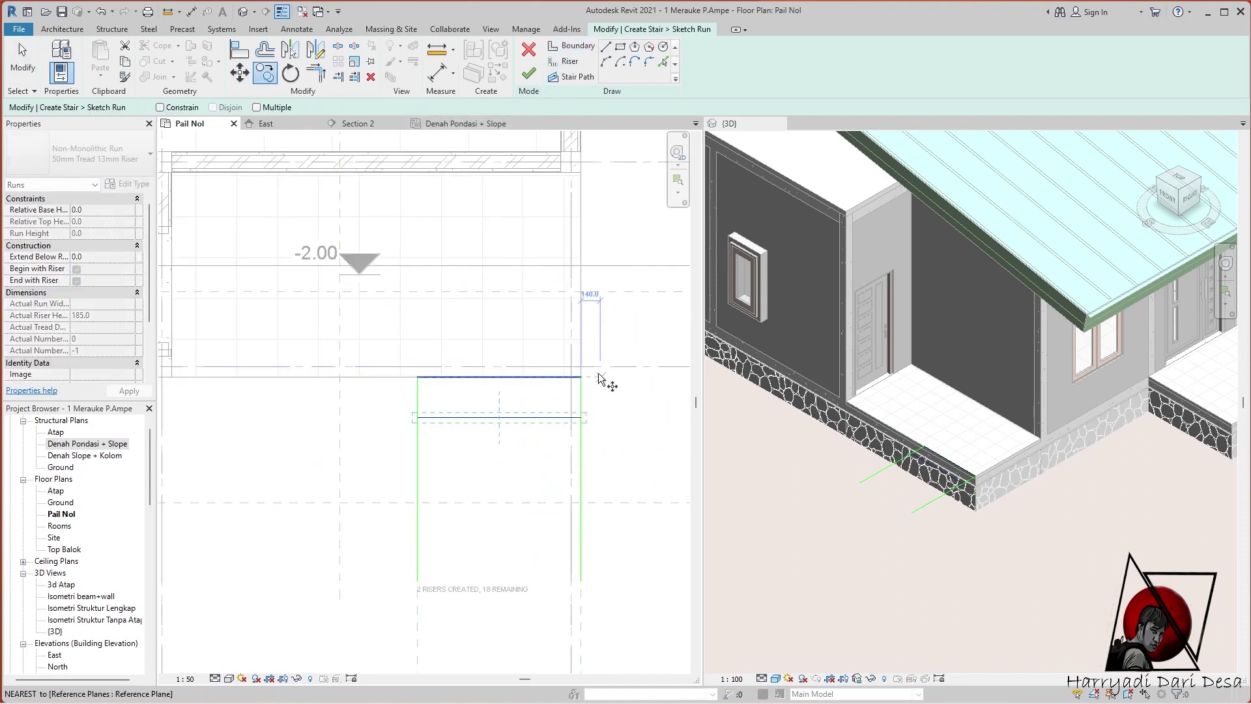
left_click(580, 376)
left_click(581, 417)
left_click(265, 73)
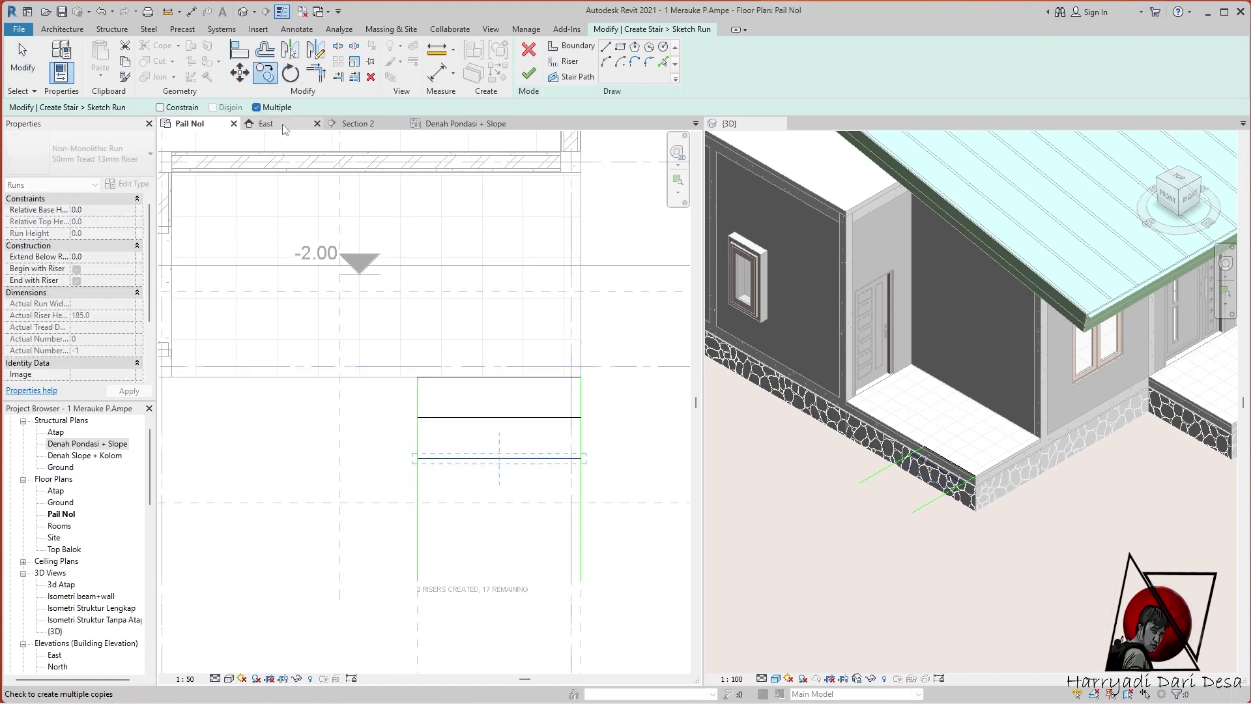
left_click(581, 498)
left_click(581, 539)
scroll(561, 497, "up", 2)
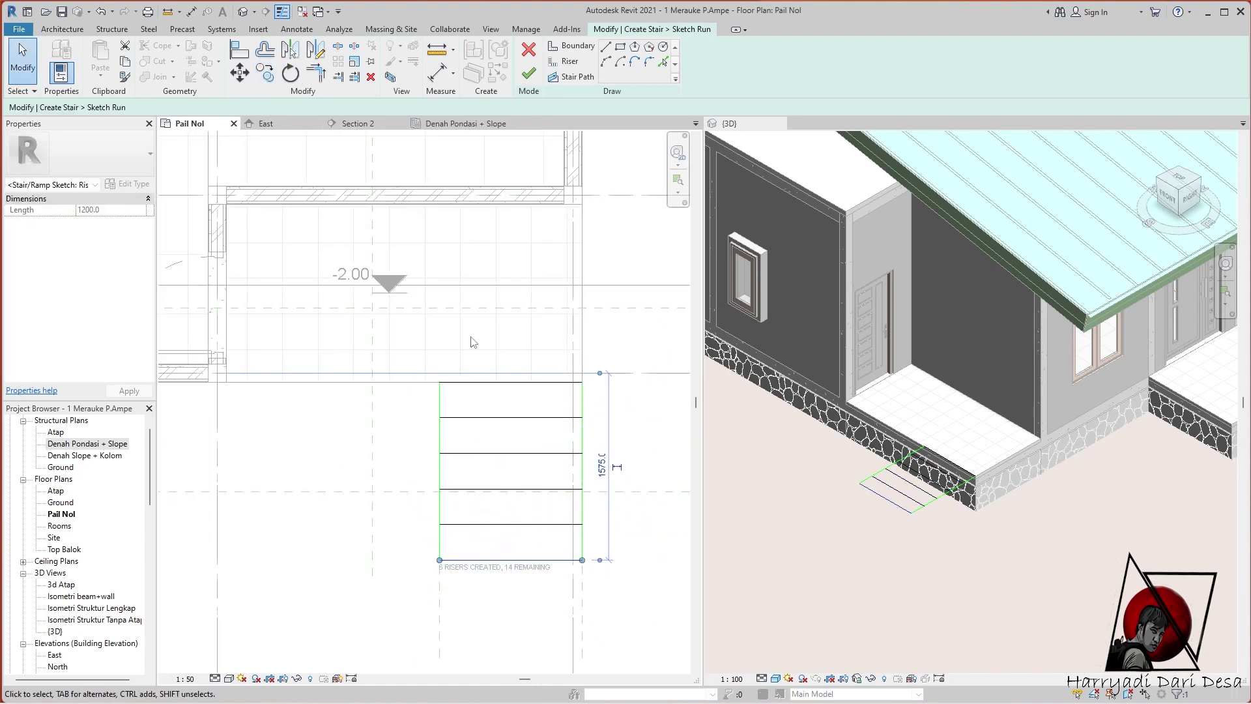
key("Escape")
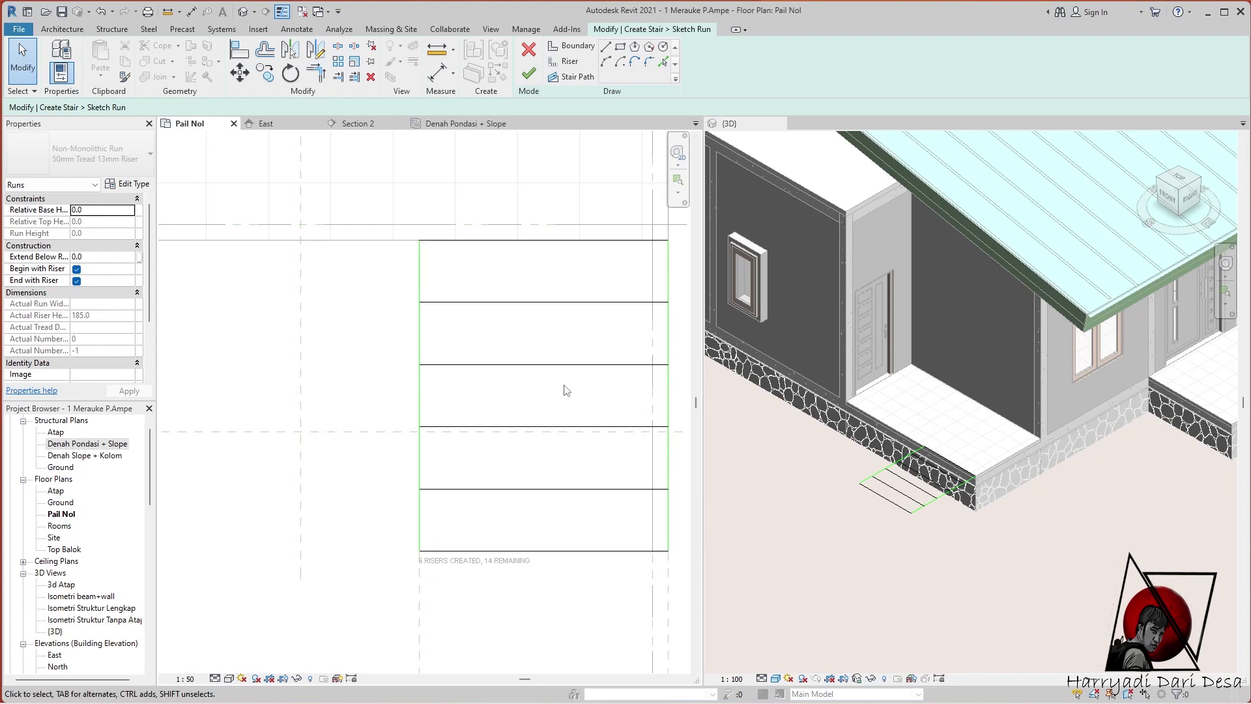
Finish the stair sketch, flip its direction, and delete both railings
left_click(528, 73)
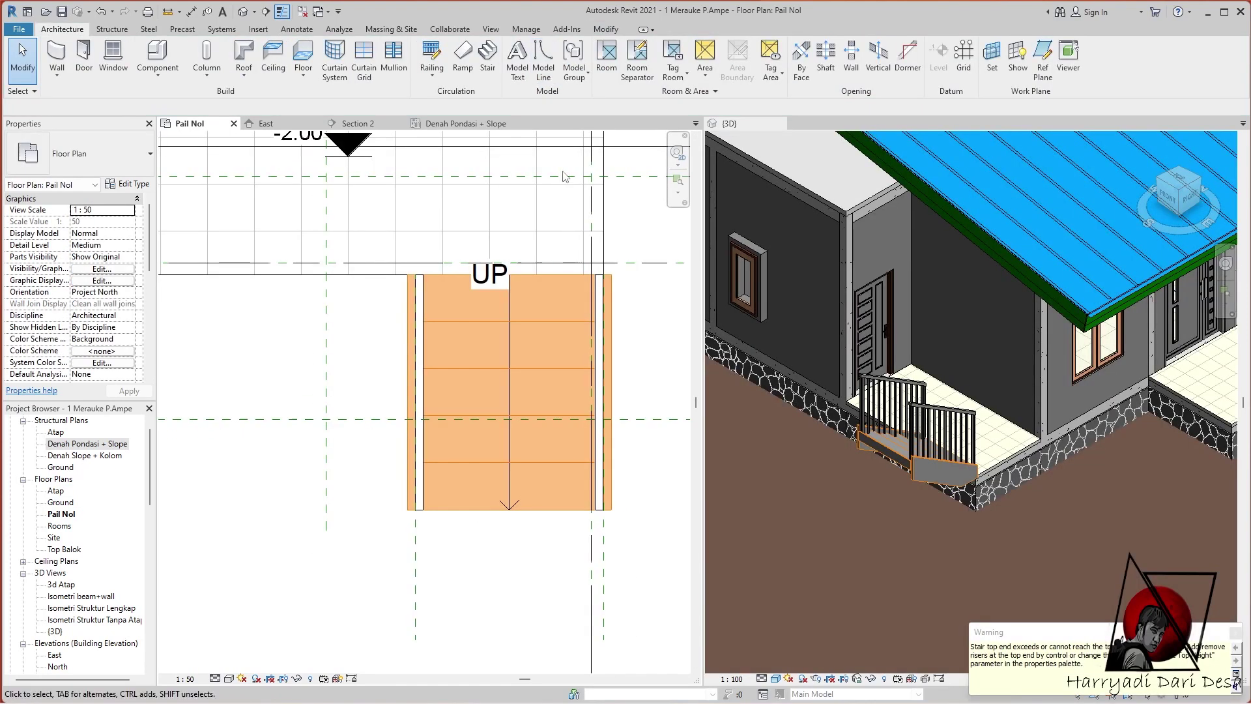
left_click(511, 510)
left_click(511, 541)
left_click(604, 501)
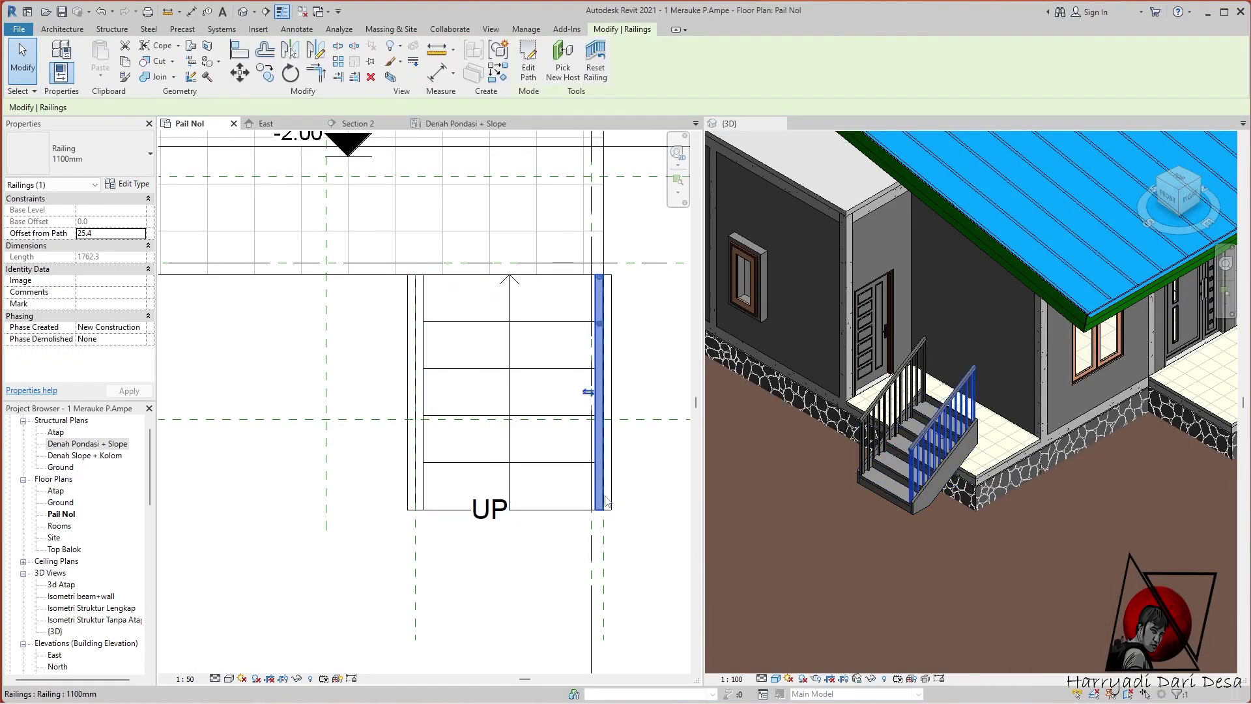
key("Delete")
left_click(416, 391)
key("Delete")
Switch the stair to Cast-In-Place Monolithic Stair and duplicate its type
left_click(573, 509)
left_click(98, 154)
left_click(65, 264)
left_click(133, 184)
left_click(1089, 160)
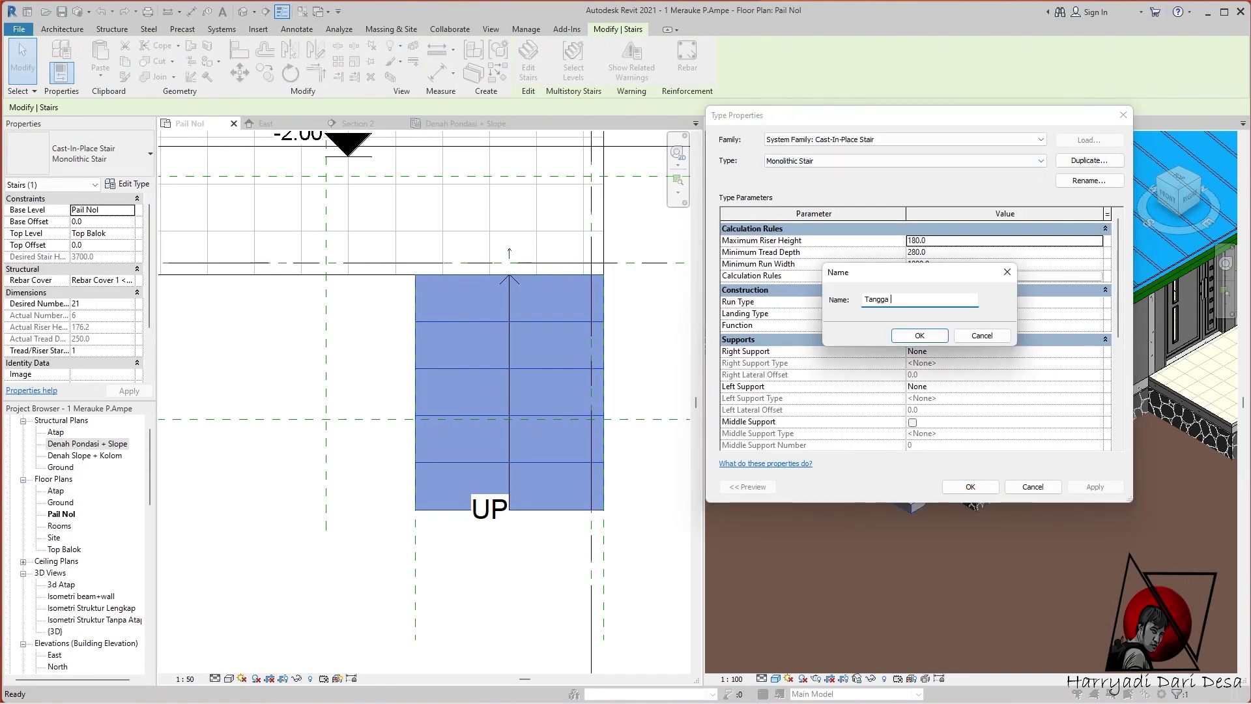
type("Teras Depan")
Name the type Tangga Teras Depan, with 100 mm run structural depth and Concrete, Cast In Situ
left_click(935, 339)
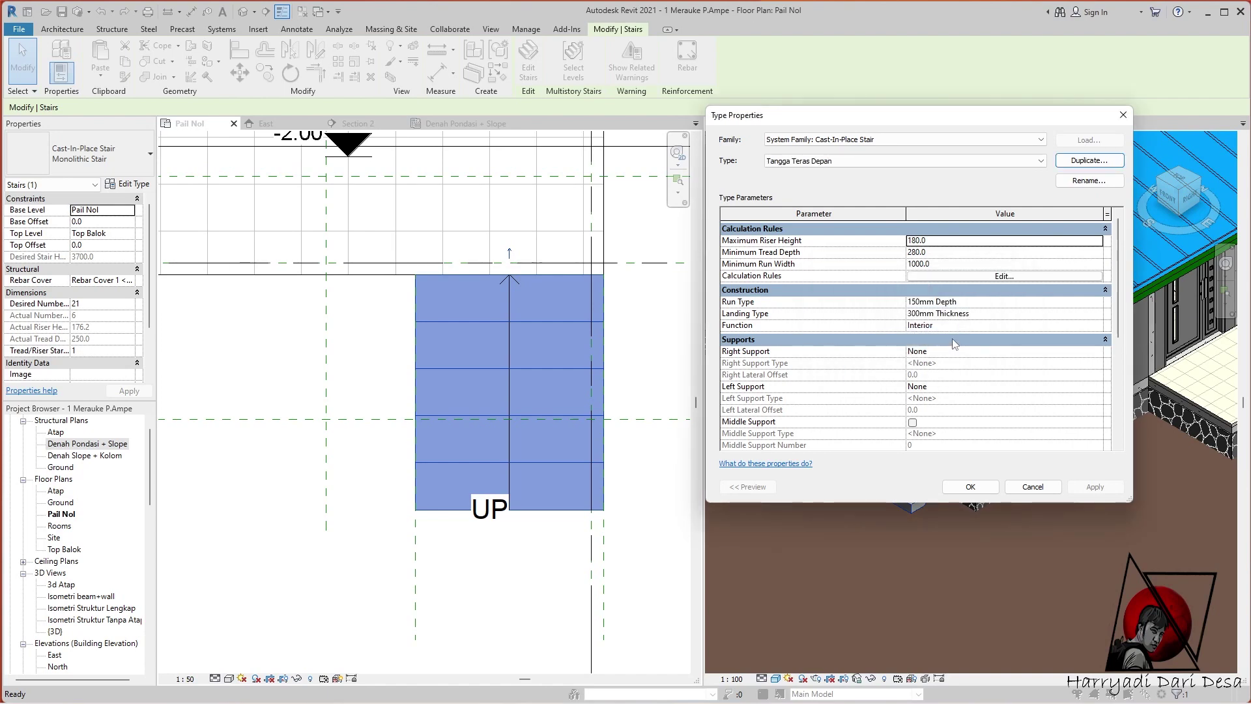
left_click_drag(991, 116, 546, 187)
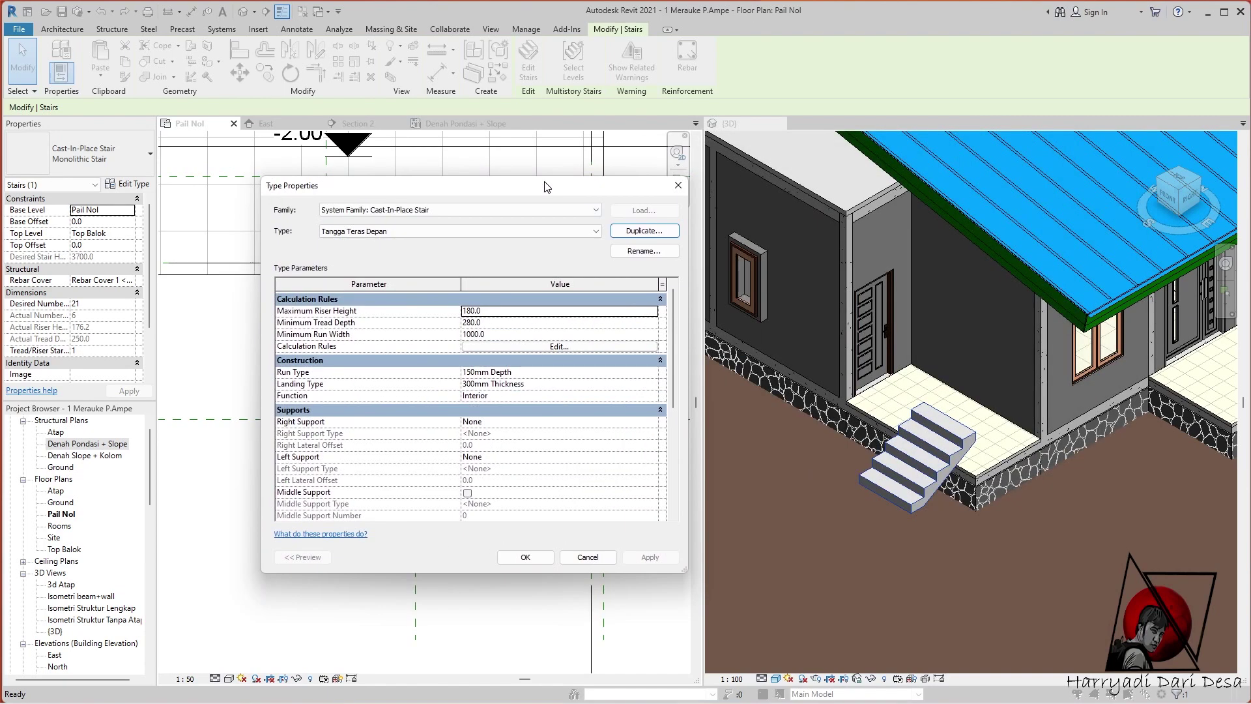
left_click(653, 373)
left_click(652, 311)
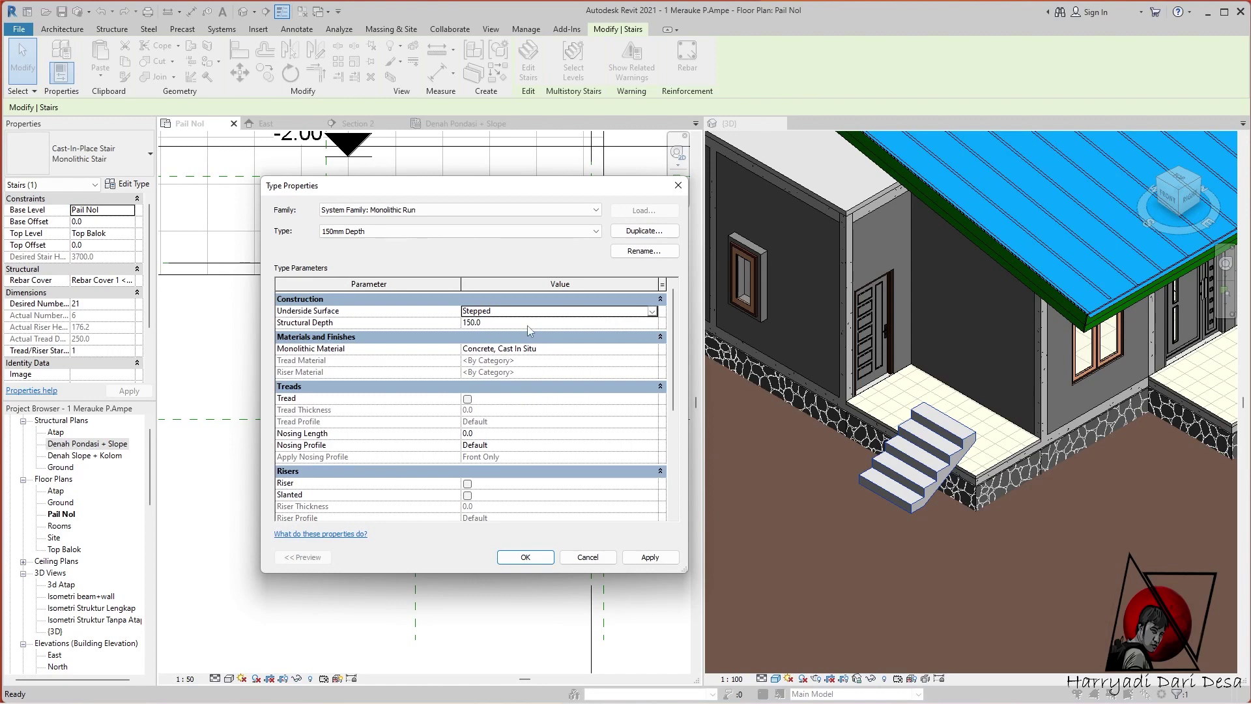
left_click(574, 323)
type("00")
left_click(652, 311)
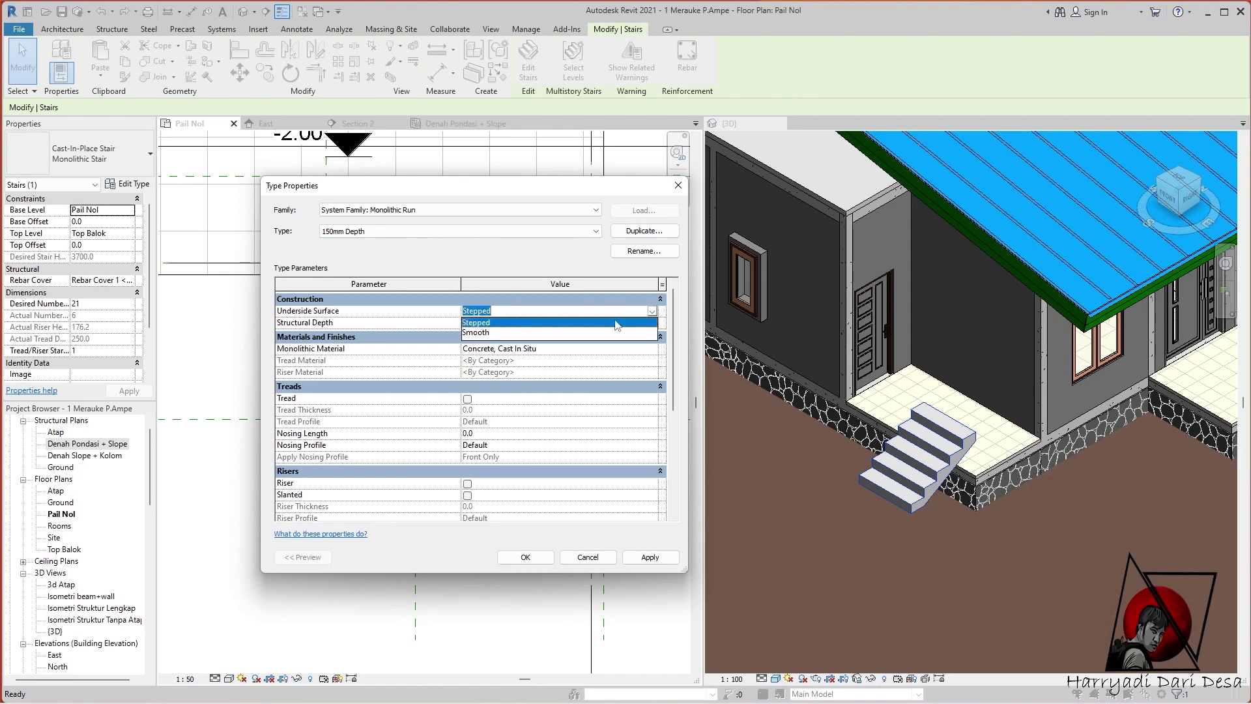
left_click(652, 349)
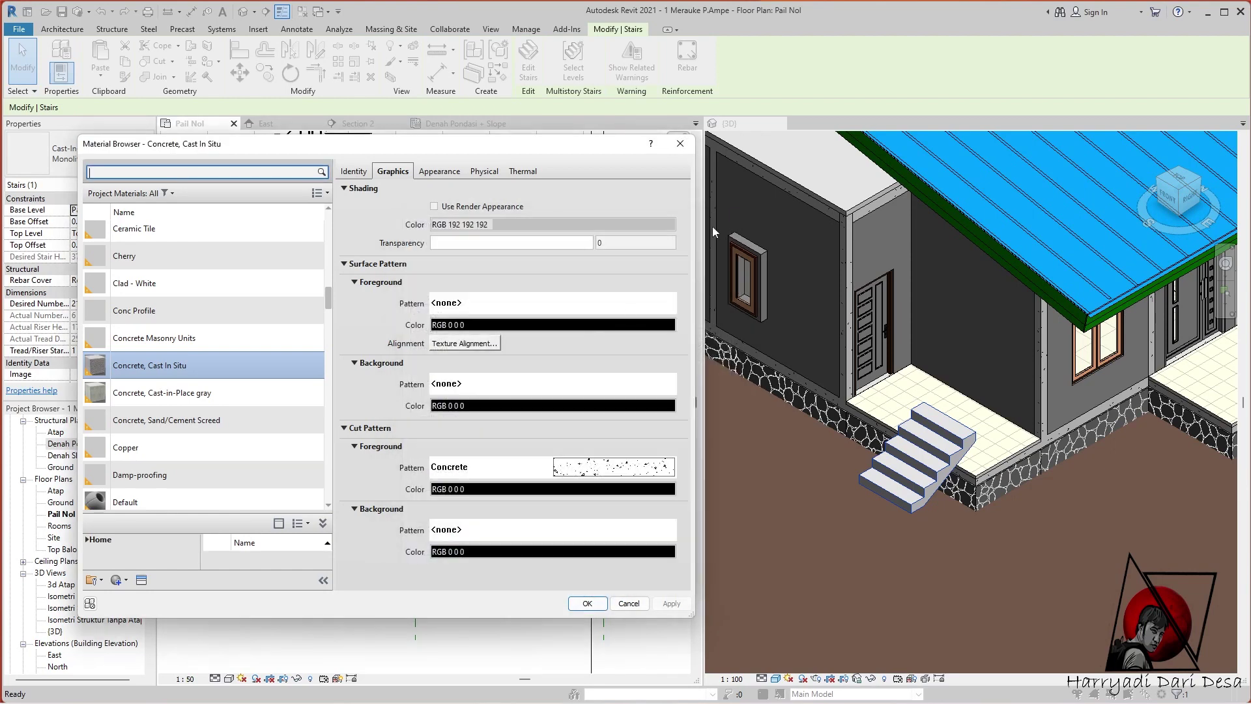
left_click(587, 603)
left_click(531, 559)
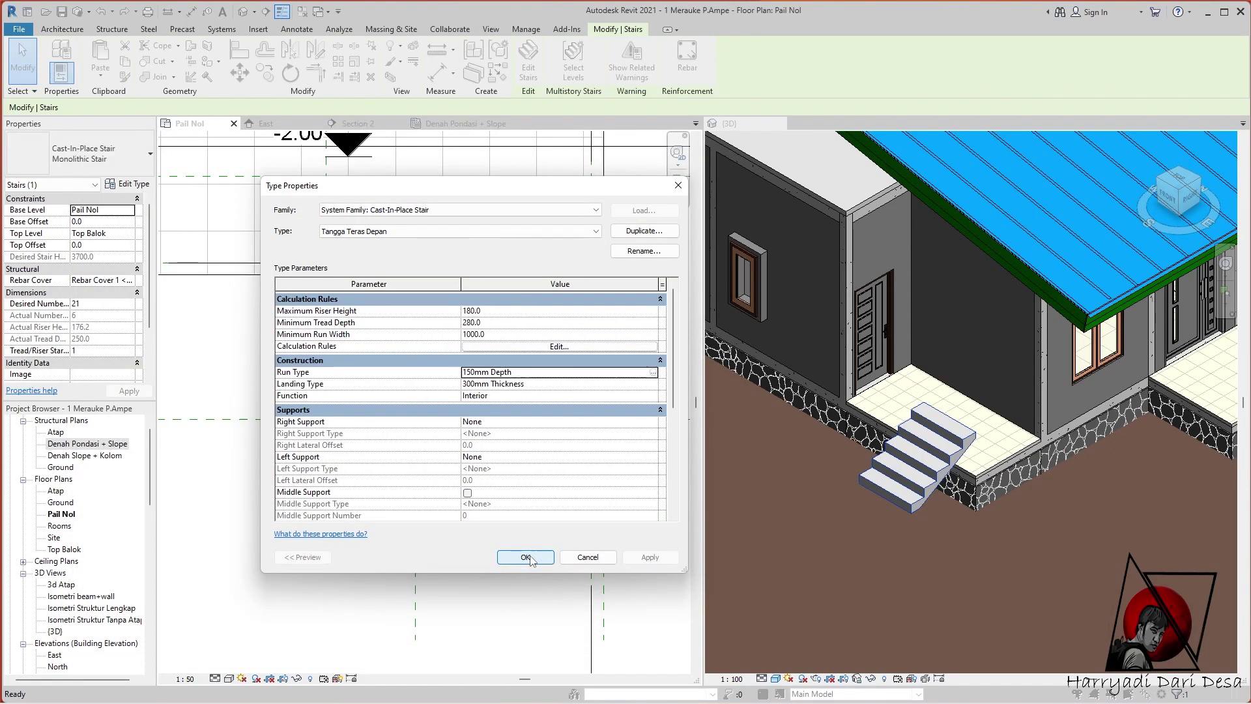
Recheck the run type properties, then set the stair levels from Ground to Pail Nol
left_click(136, 188)
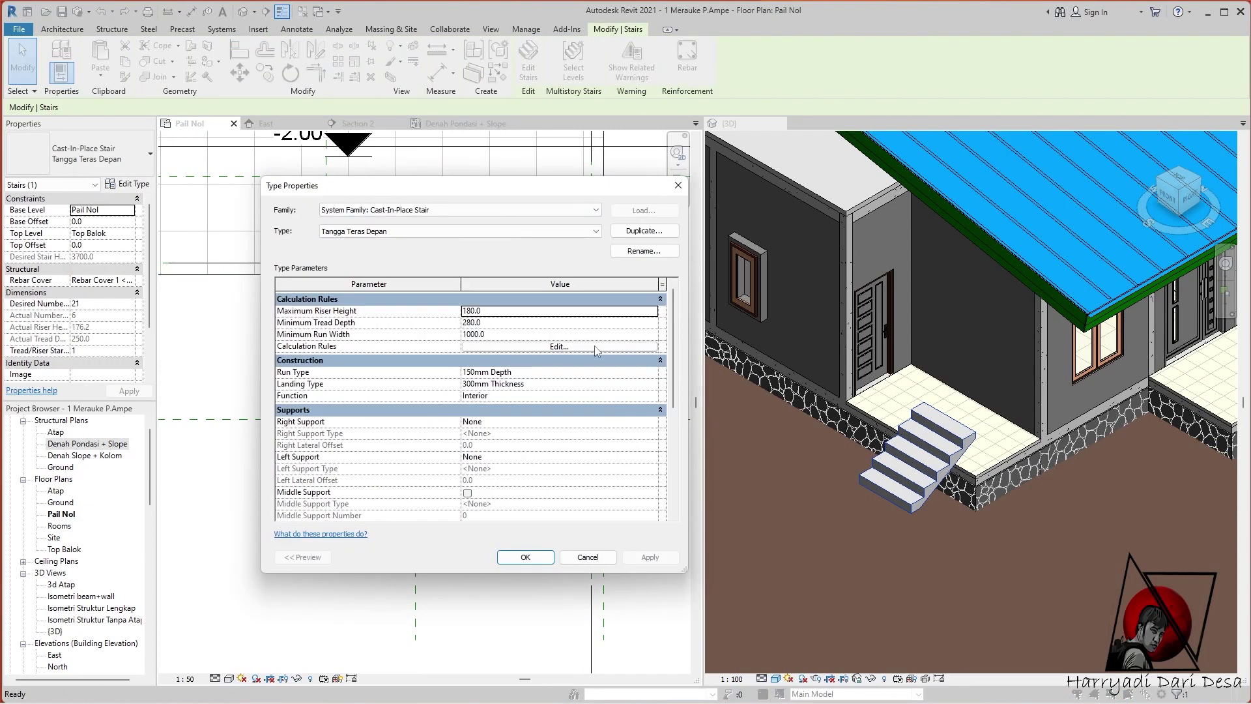
left_click(656, 373)
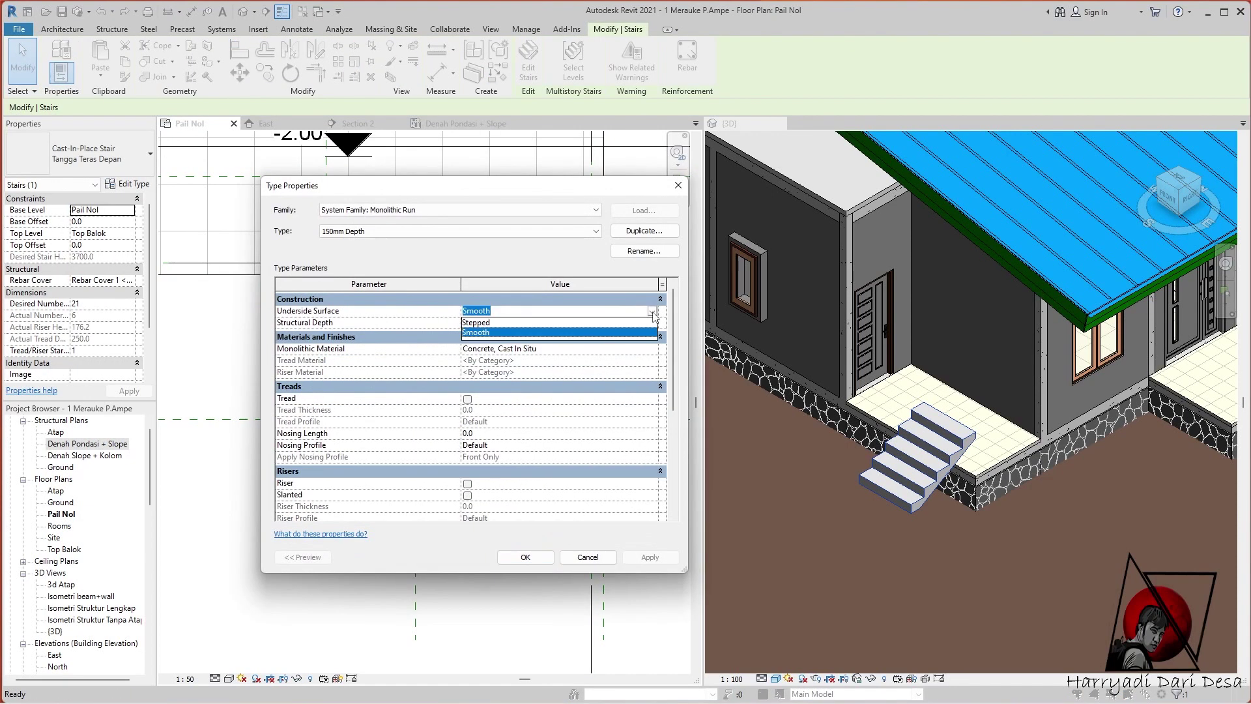
left_click(570, 559)
left_click(117, 213)
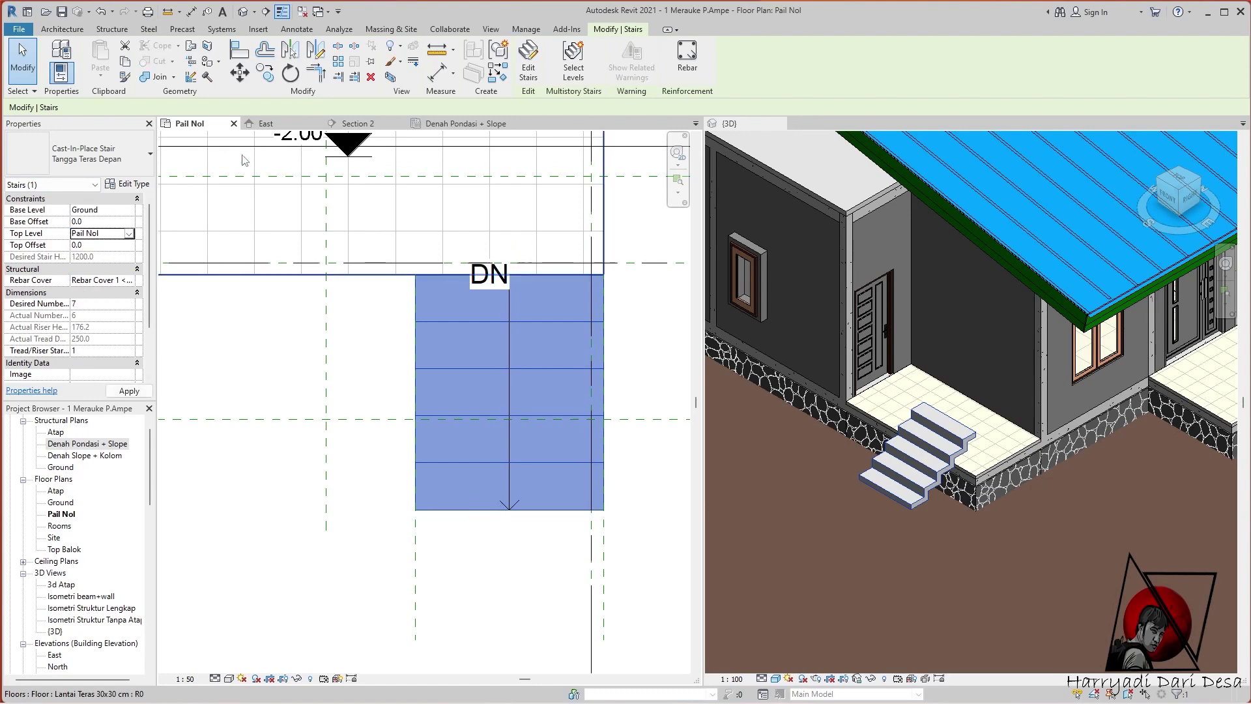
Open the East elevation and start an aligned dimension with DI
left_click(266, 123)
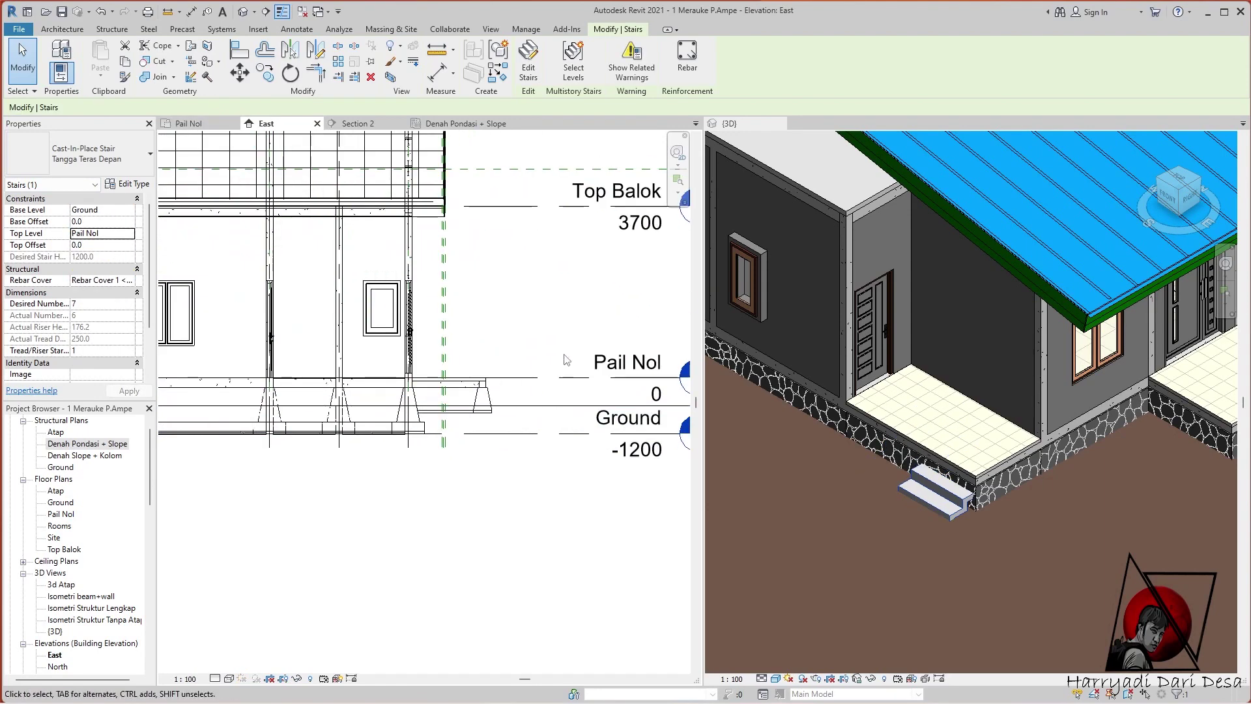
key("d")
key("i")
scroll(511, 391, "up", 2)
scroll(456, 436, "down", 3)
scroll(455, 435, "down", 2)
In Section 2, measure the 595 height at the porch footing with an aligned dimension
key("ctrl+Tab")
key("Escape")
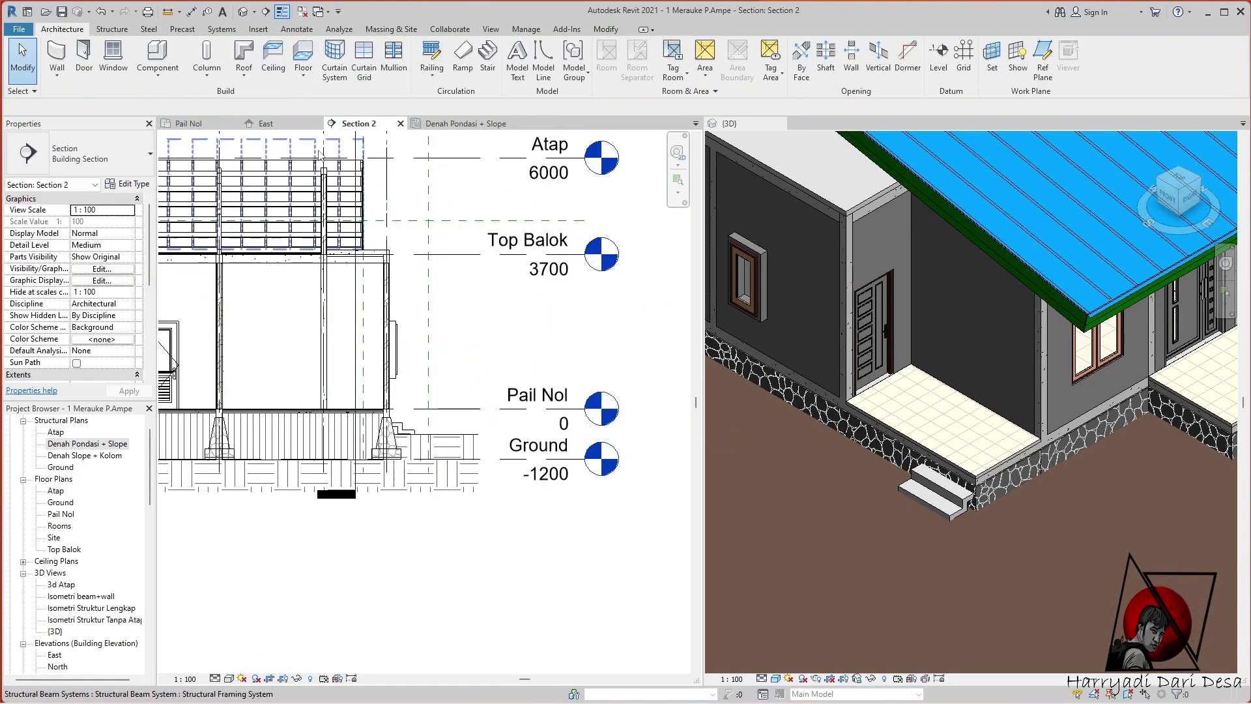
scroll(617, 419, "up", 1)
key("d")
key("i")
scroll(400, 440, "up", 4)
scroll(399, 441, "down", 3)
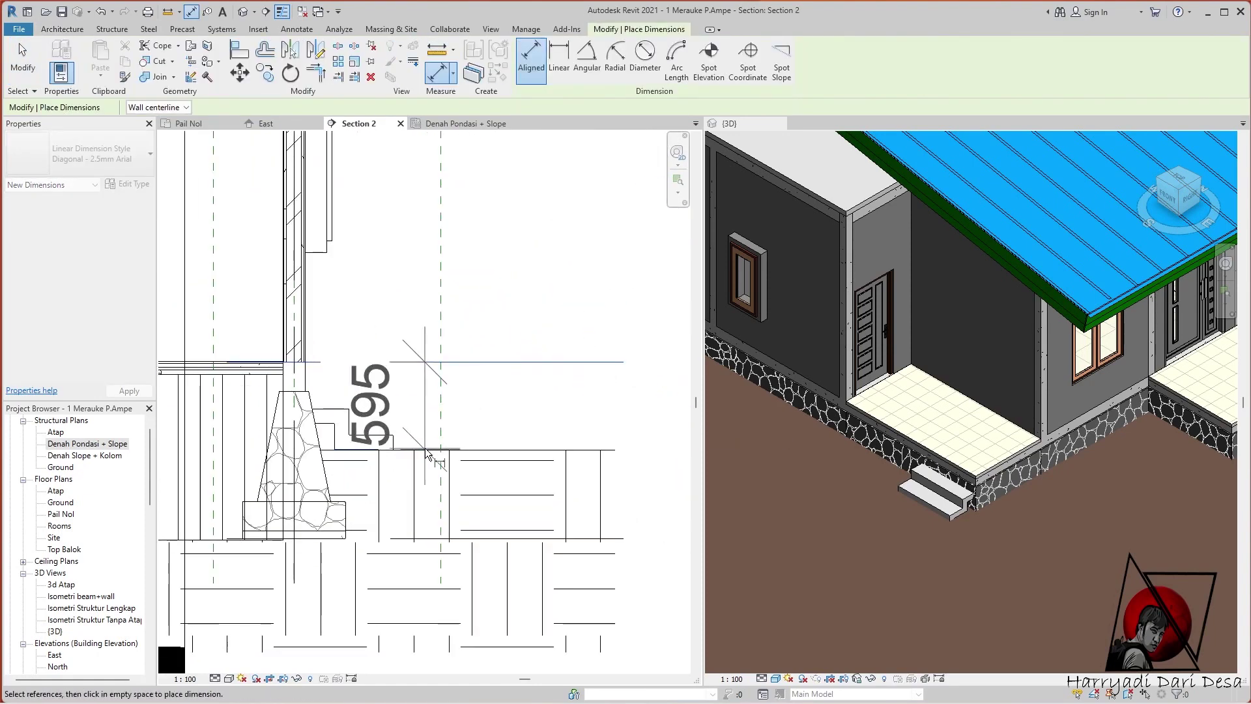
Raise the porch stair's Base Offset to 600 above Ground
scroll(400, 440, "down", 3)
double_click(567, 404)
key("Escape")
left_click(461, 511)
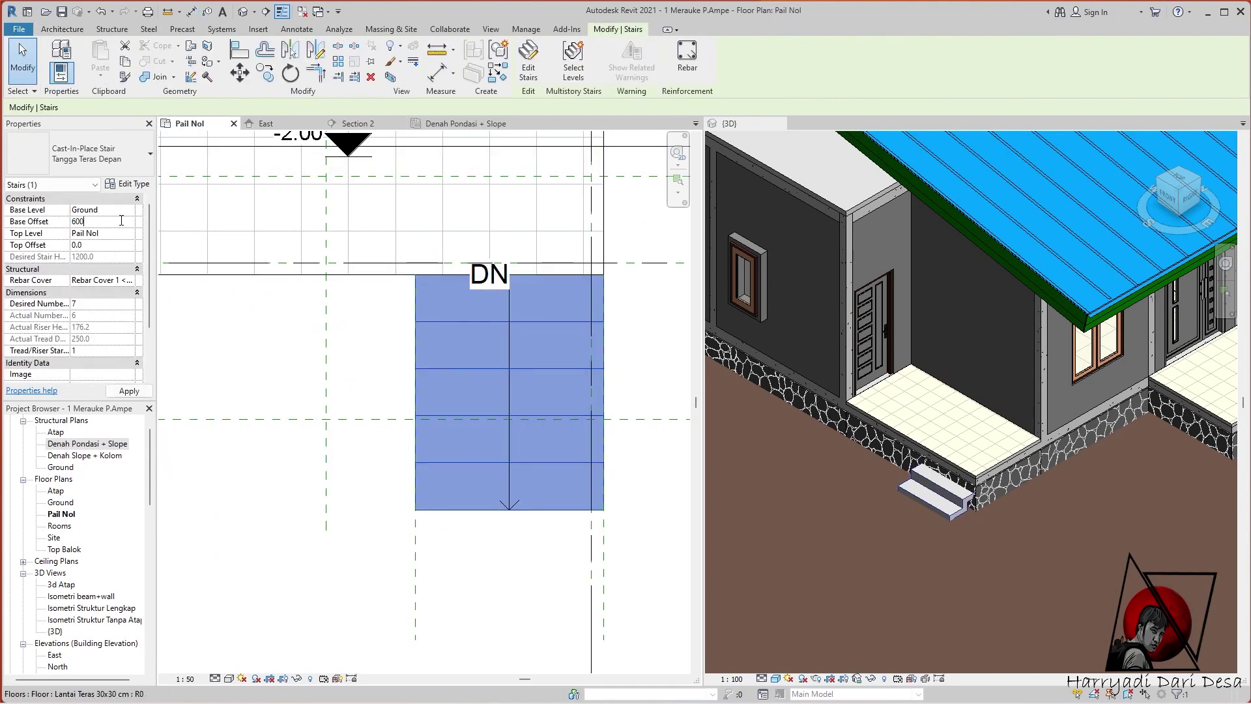
left_click(152, 391)
left_click(307, 385)
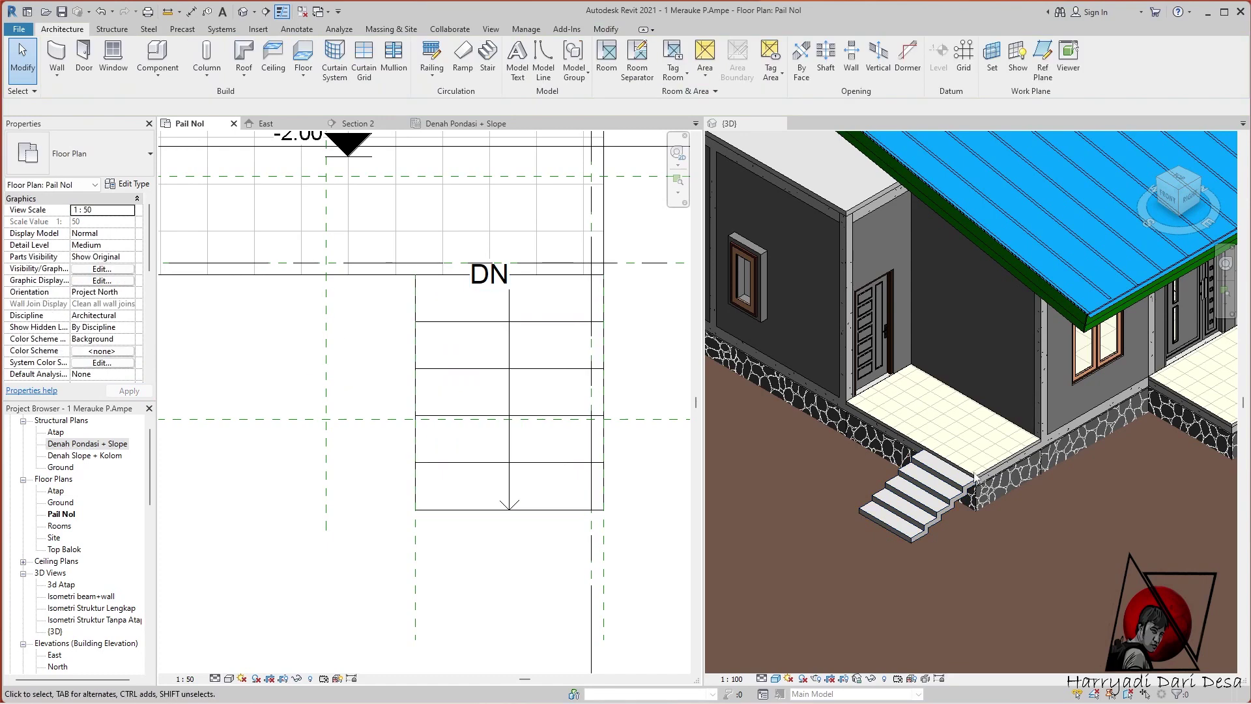
scroll(1007, 483, "up", 5)
scroll(561, 449, "down", 4)
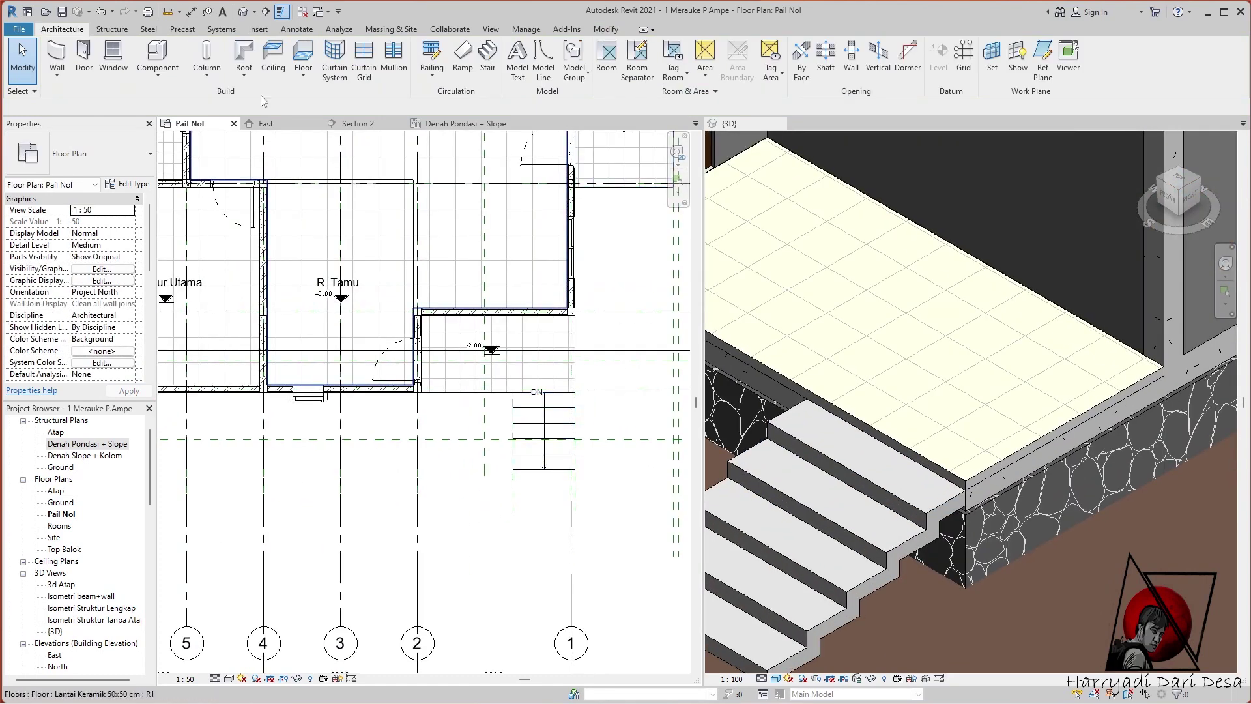
Check the shorter stair in Section 2, then bring up the Denah Pondasi + Slope plan
left_click(358, 123)
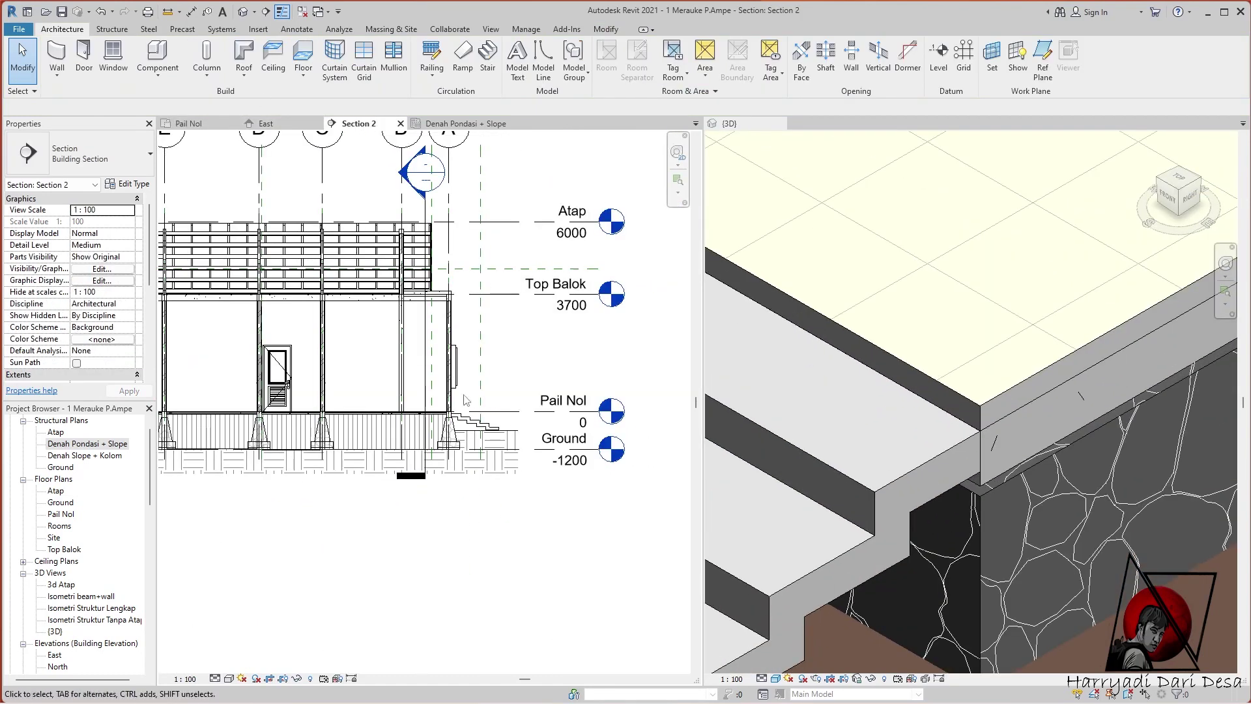
scroll(490, 426, "up", 2)
left_click(442, 124)
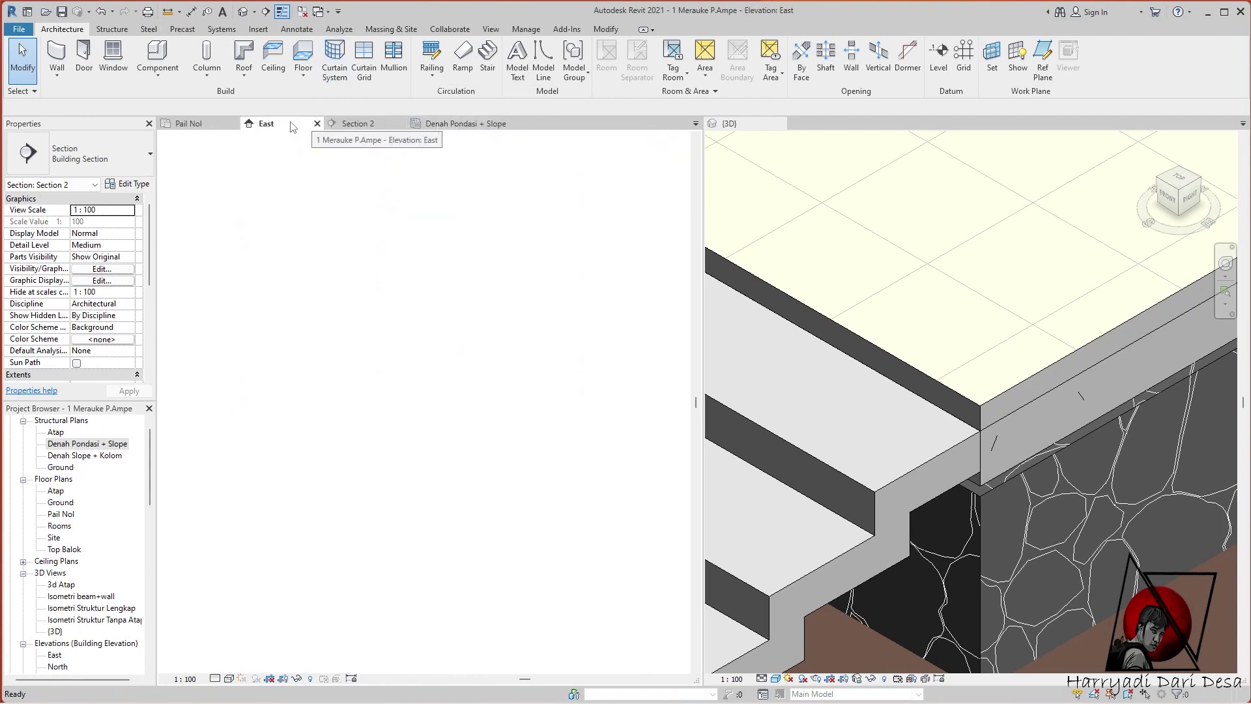
scroll(525, 495, "down", 3)
scroll(526, 496, "down", 3)
left_click(189, 123)
scroll(551, 364, "up", 5)
scroll(550, 364, "down", 3)
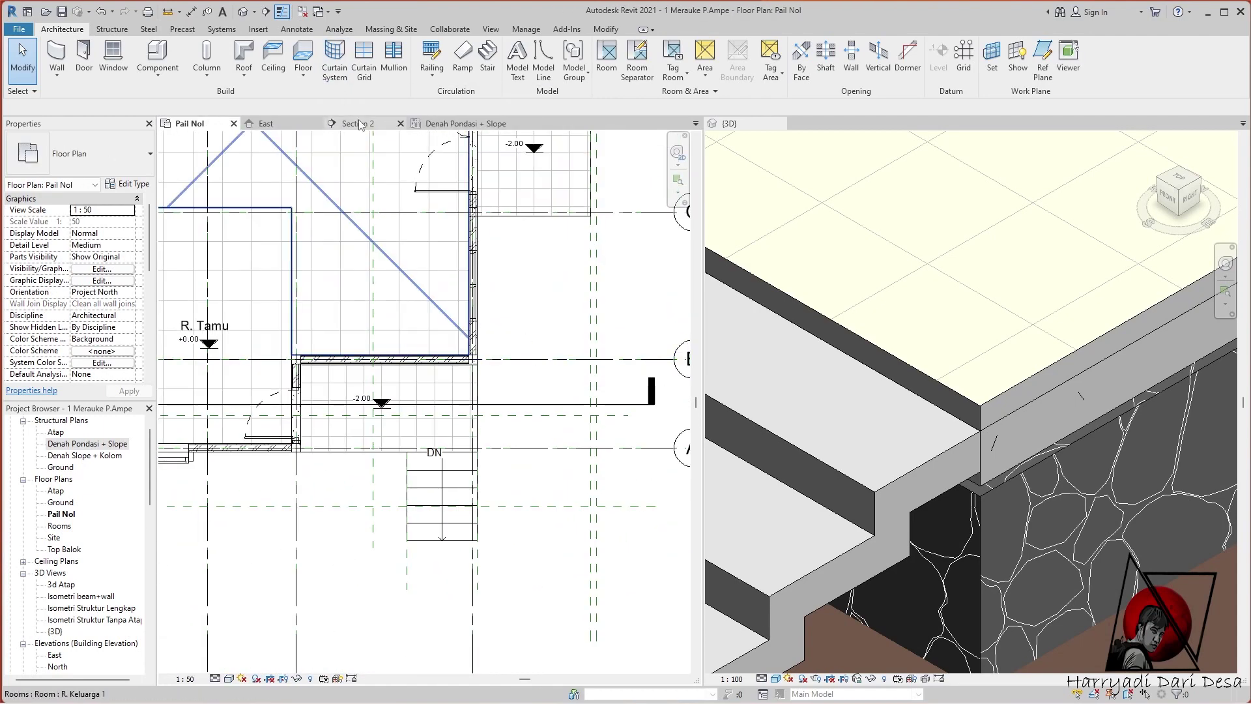
left_click(457, 123)
scroll(972, 391, "down", 5)
scroll(457, 326, "up", 4)
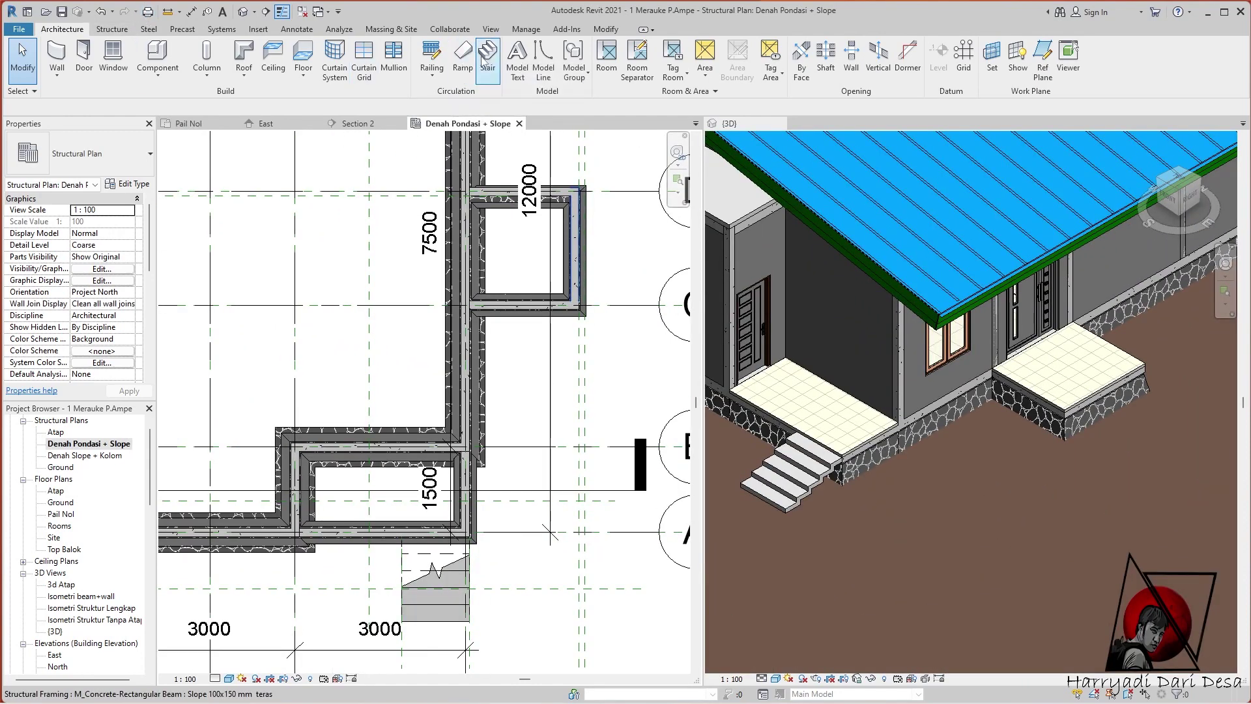
Align the slope foundation beams to the wall face with AL
key("a")
key("l")
scroll(495, 444, "up", 5)
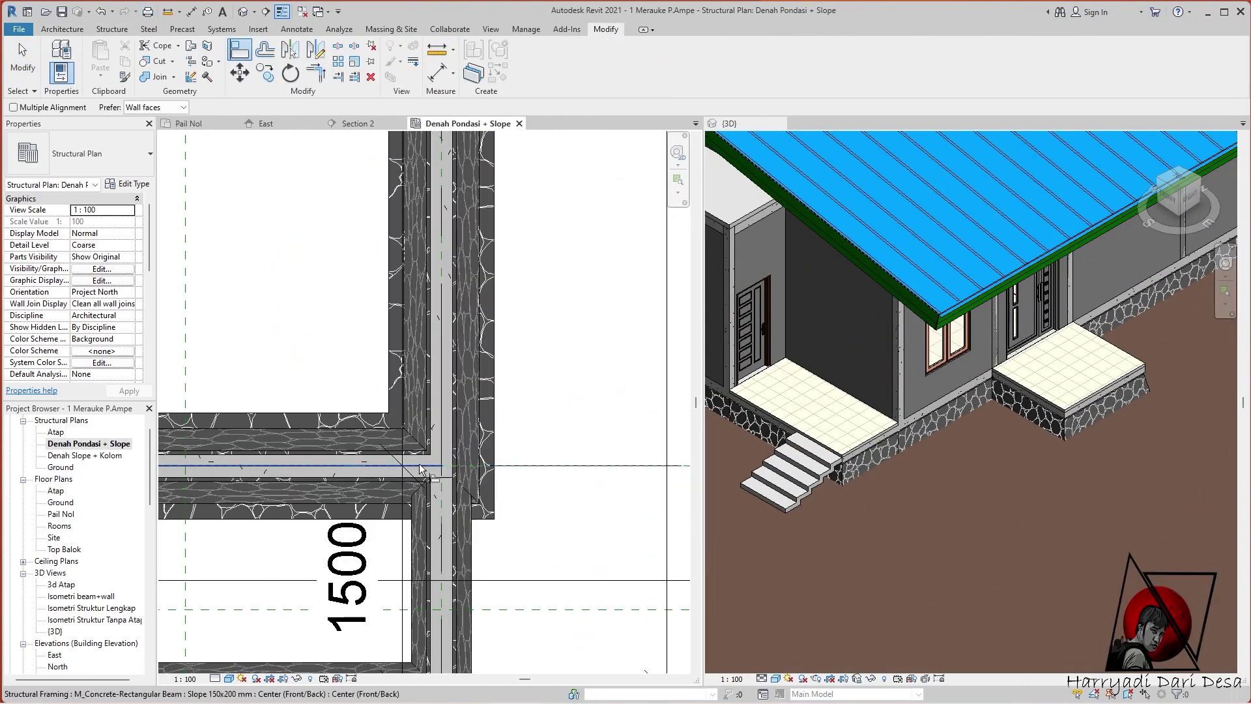
scroll(420, 468, "down", 3)
left_click(505, 249)
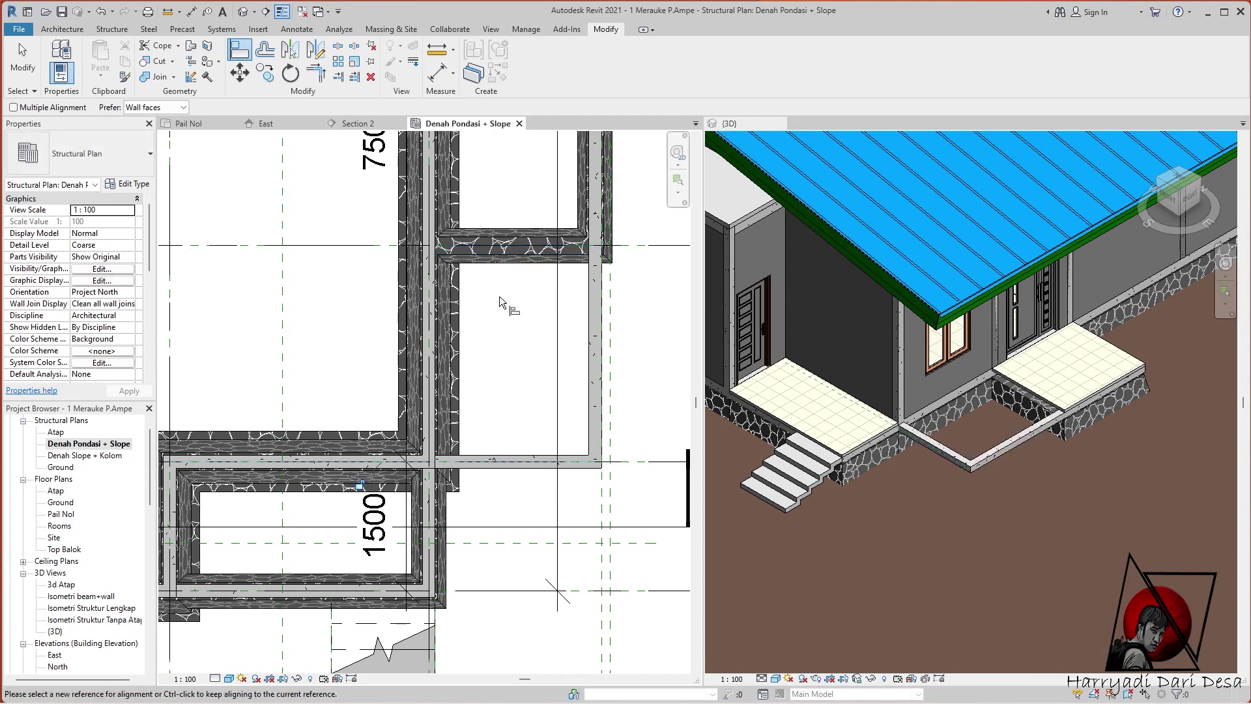
left_click(523, 250)
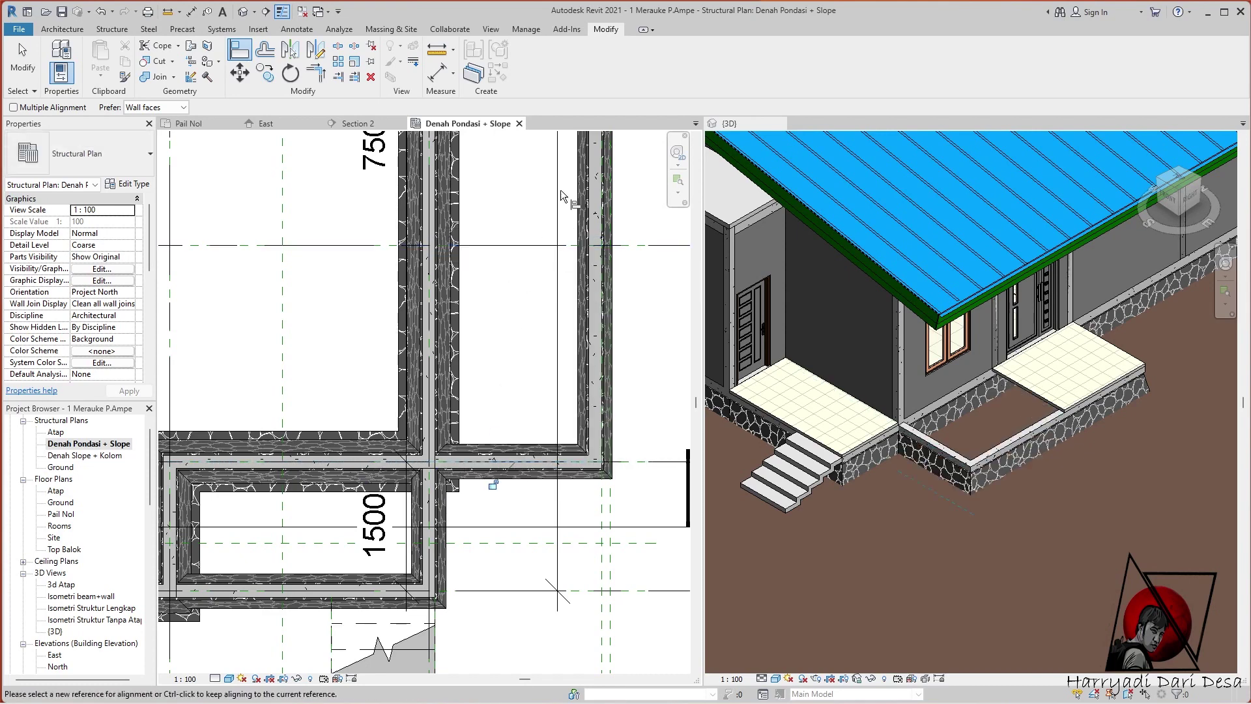
End Align, return to the Pail Nol floor plan and select the right-hand terrace floor
scroll(531, 274, "down", 2)
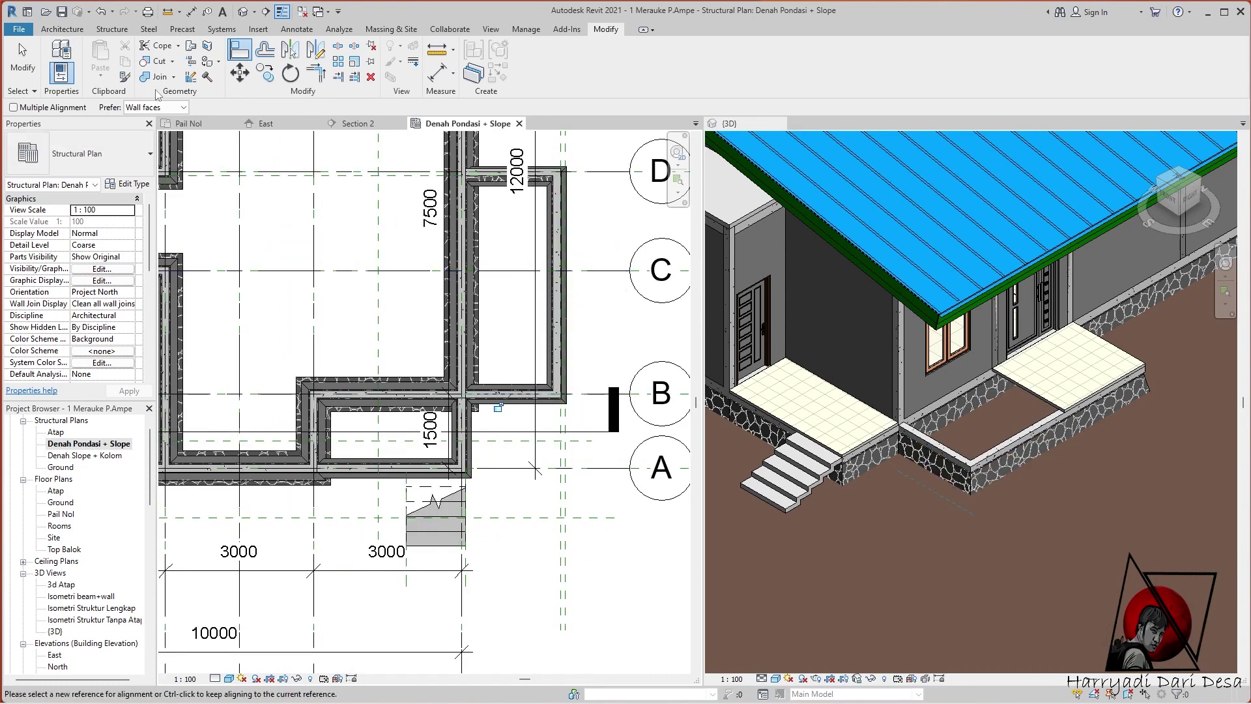
left_click(22, 65)
left_click(189, 123)
left_click(482, 326)
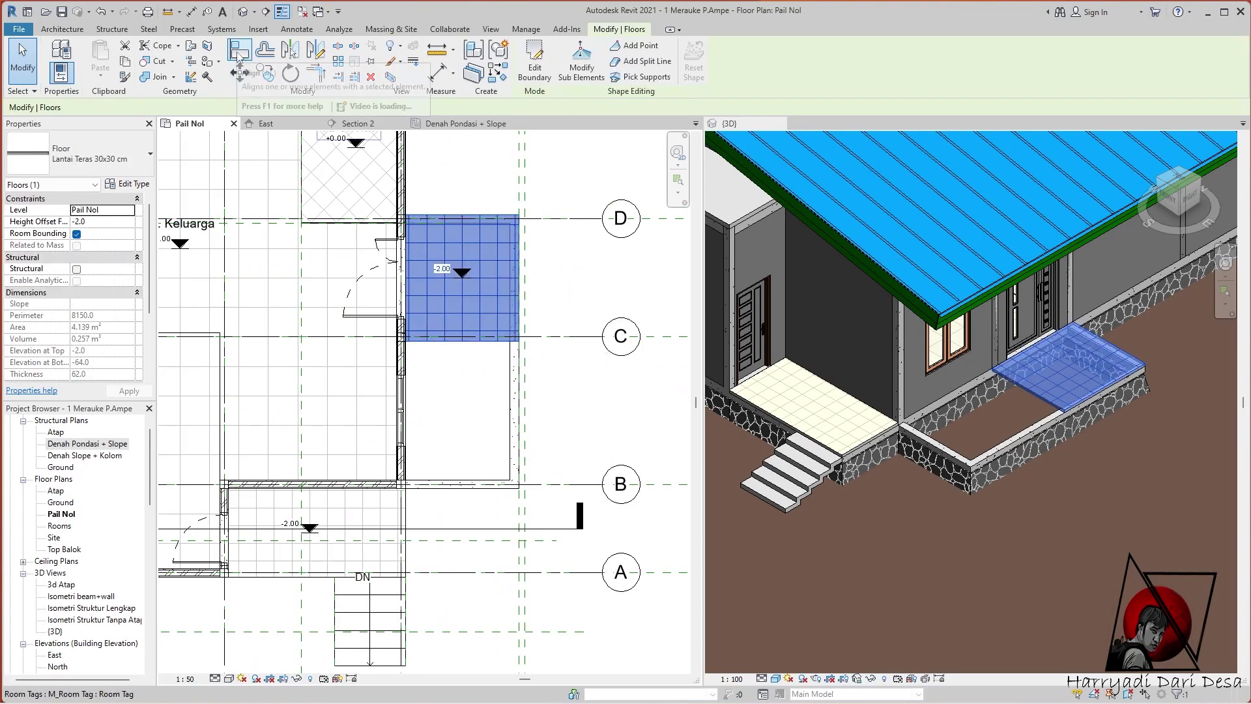
Enter and exit the terrace floor's boundary edit, then view the terrace in 3D
left_click(535, 65)
scroll(457, 482, "up", 2)
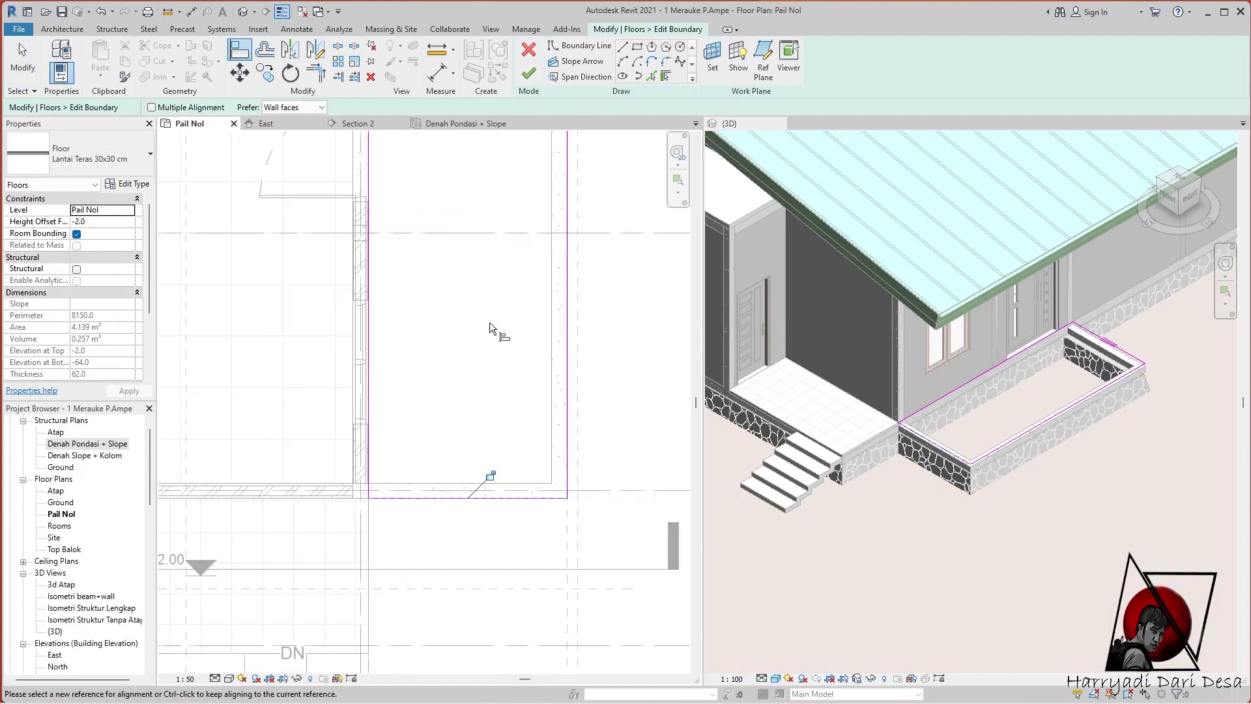
left_click(528, 73)
left_click(631, 283)
left_click(1199, 182)
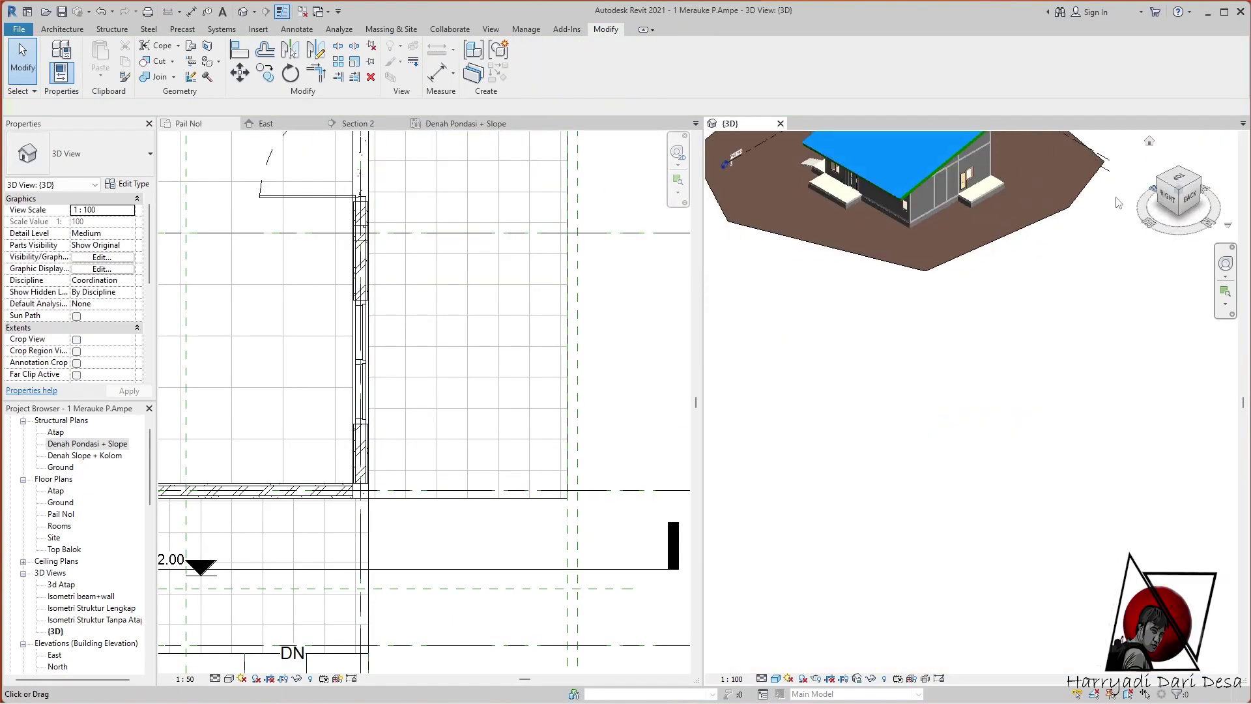
scroll(948, 486, "up", 5)
scroll(552, 308, "down", 2)
scroll(552, 308, "up", 3)
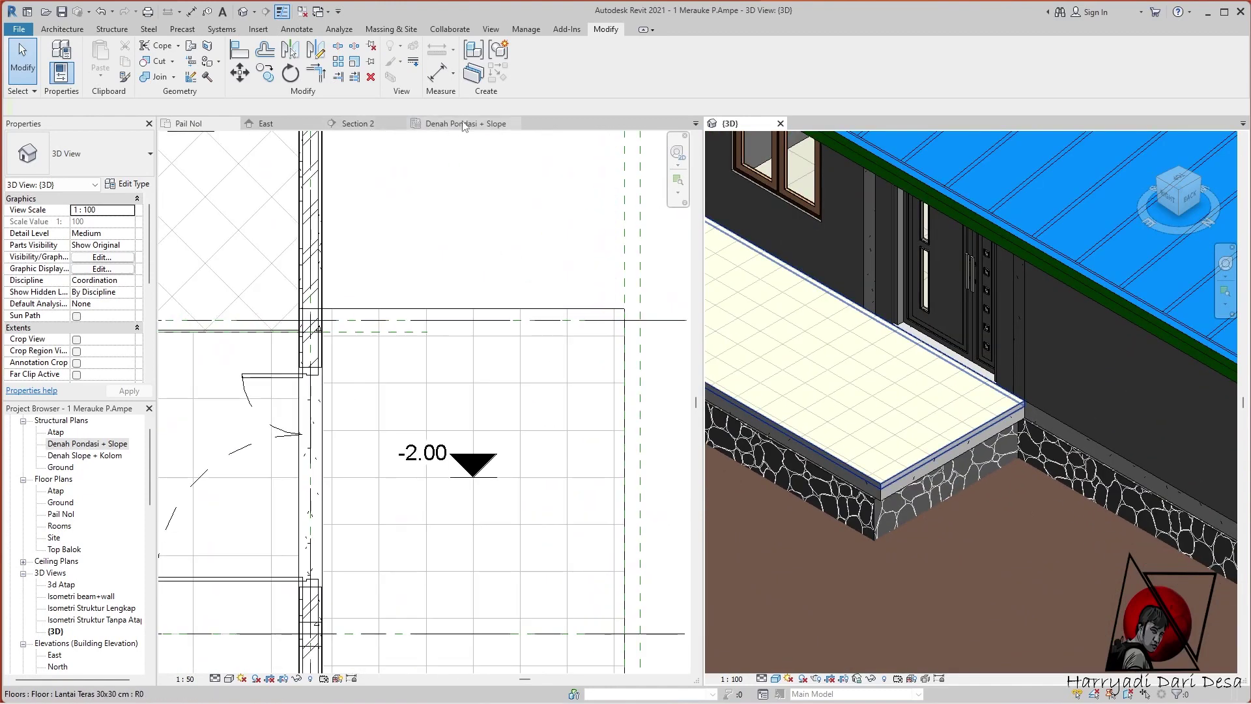
On the Denah Pondasi + Slope plan, pick the beam edge as an Align reference
left_click(466, 124)
left_click(240, 48)
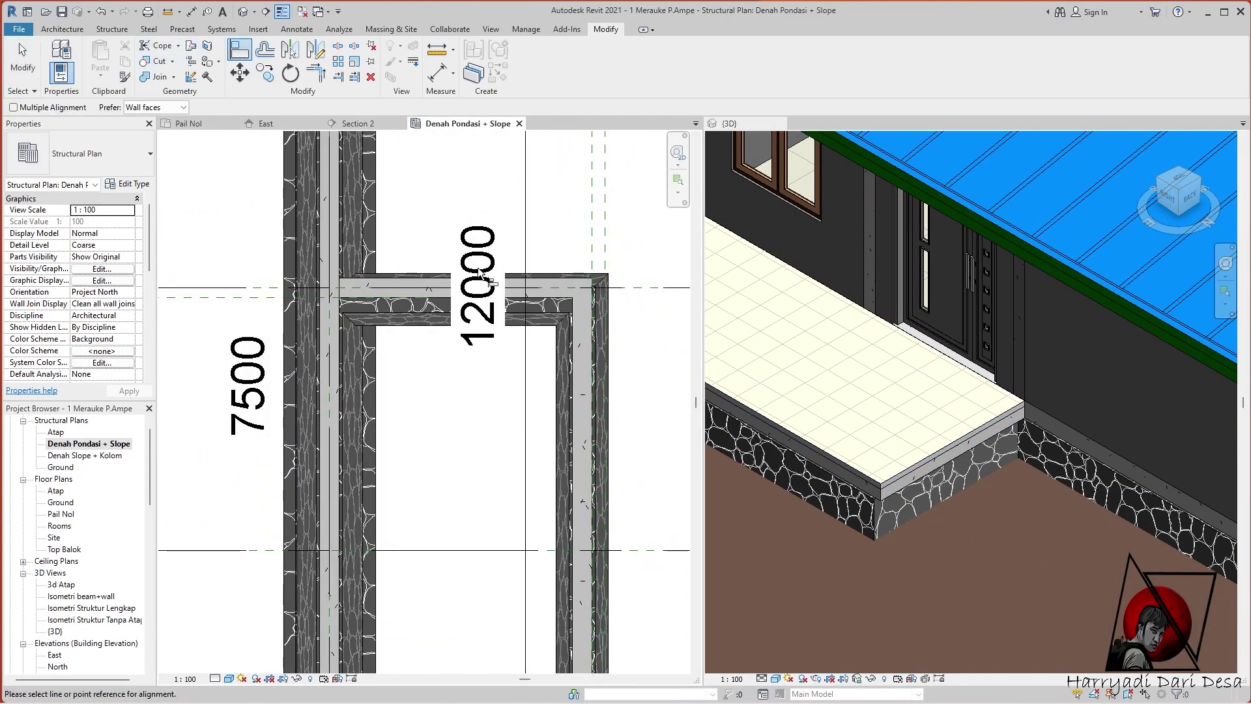
left_click(406, 292)
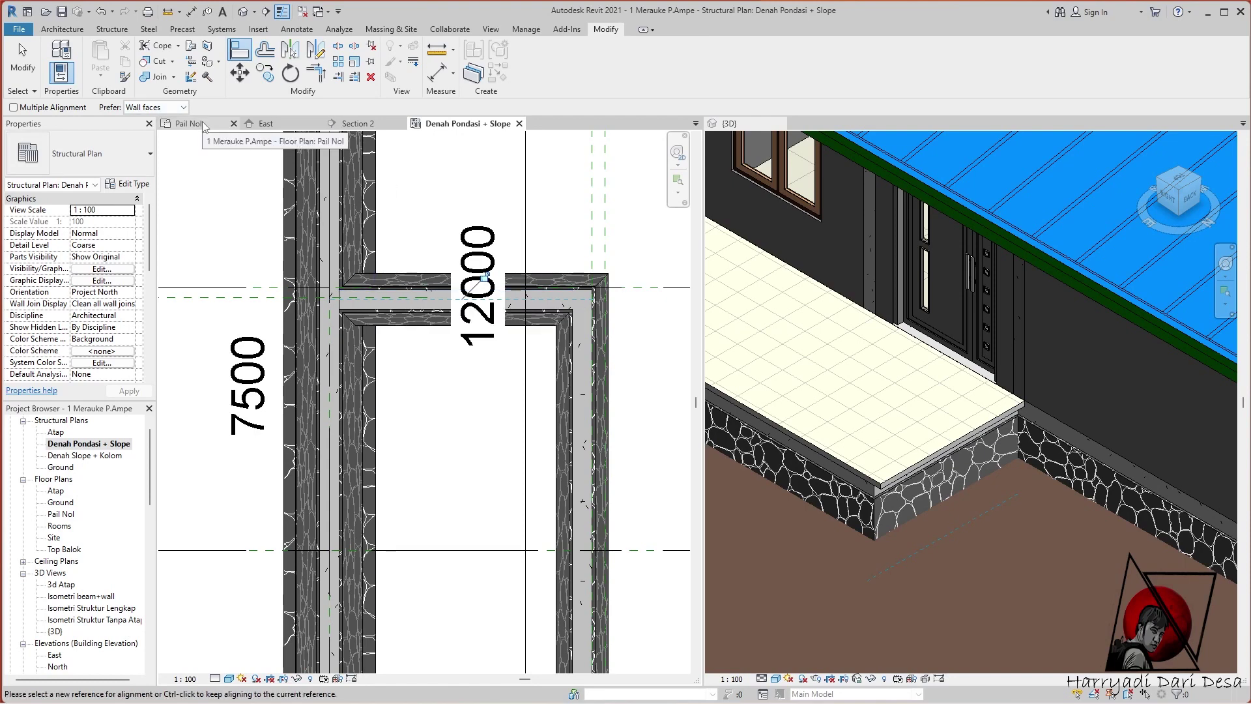
key("ctrl+Tab")
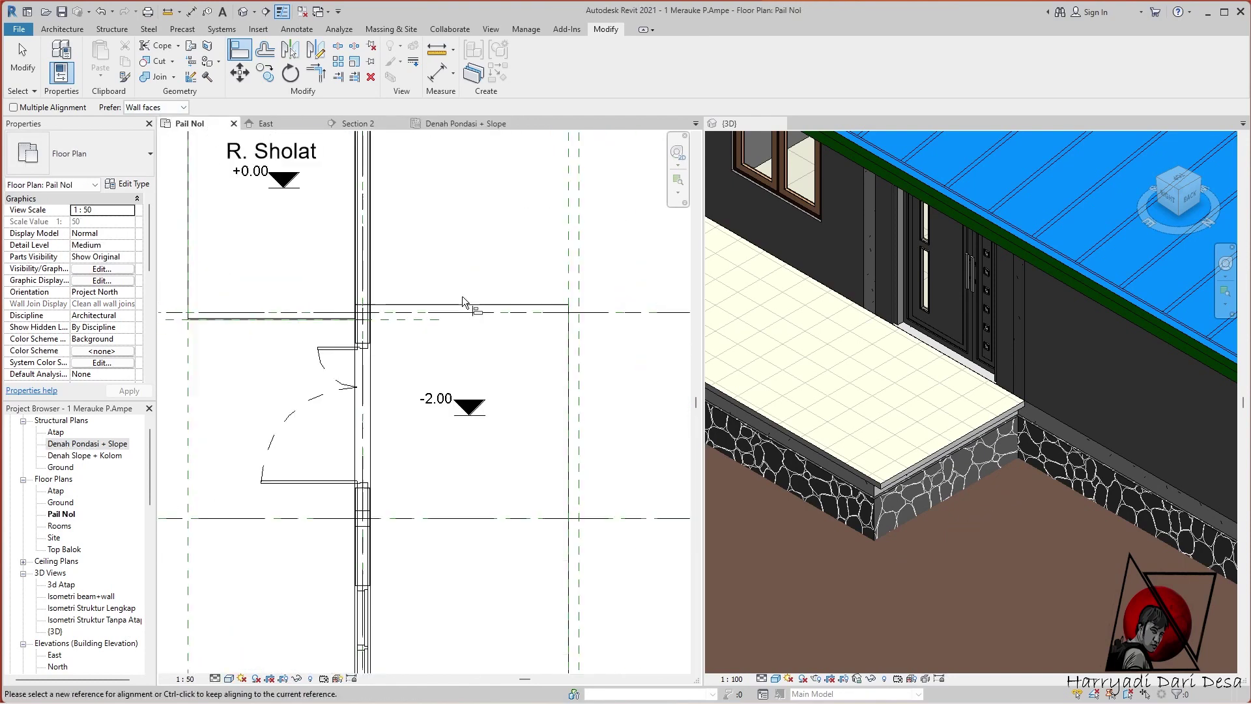
Align the door-side terrace floor's top boundary to the beam line, cutting its area to 8.778 m²
left_click(215, 678)
left_click(248, 636)
left_click(560, 391)
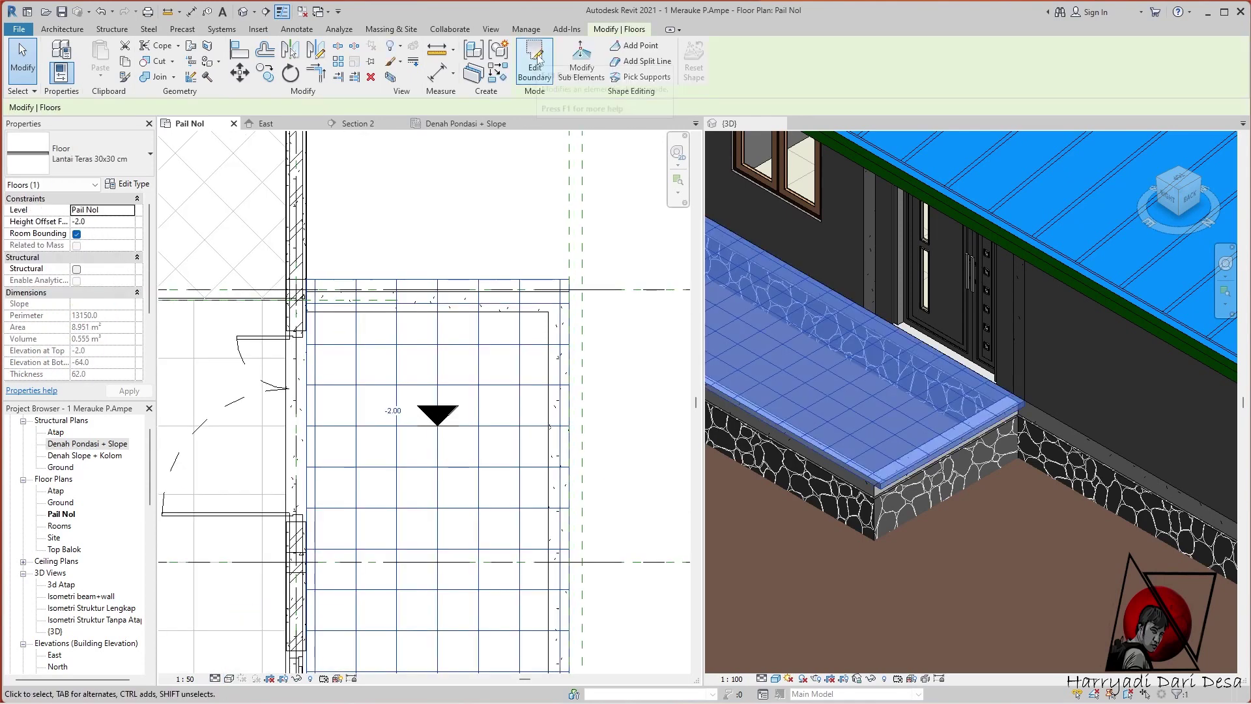
left_click(528, 58)
key("a")
key("l")
scroll(549, 272, "up", 2)
scroll(537, 335, "up", 2)
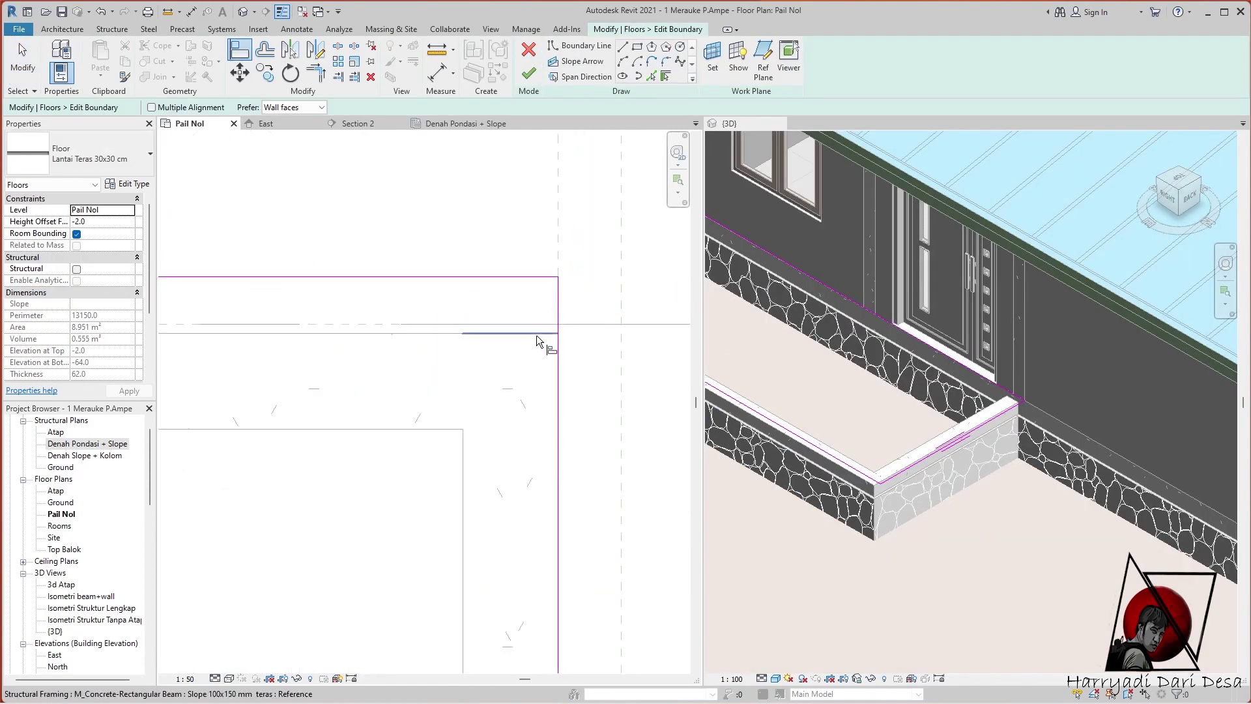
left_click(537, 335)
left_click(553, 277)
left_click(529, 73)
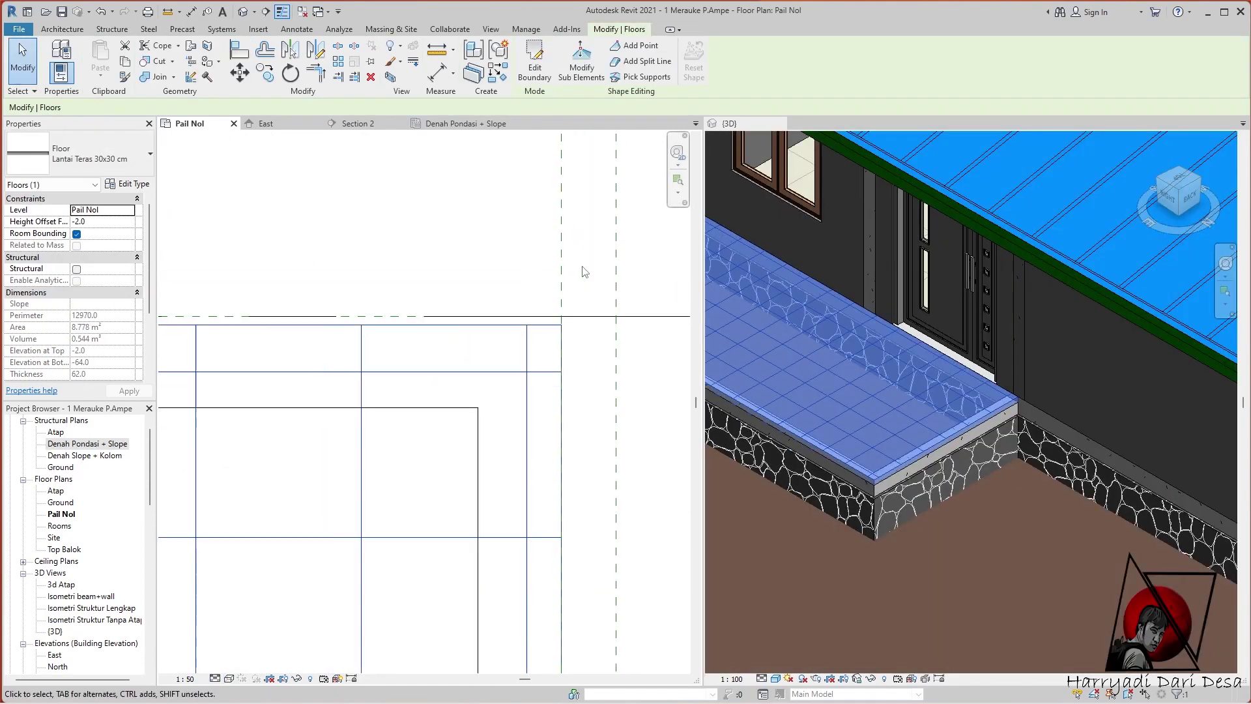
Zoom out and turn the 3D view to face the porch's right side
scroll(333, 270, "up", 2)
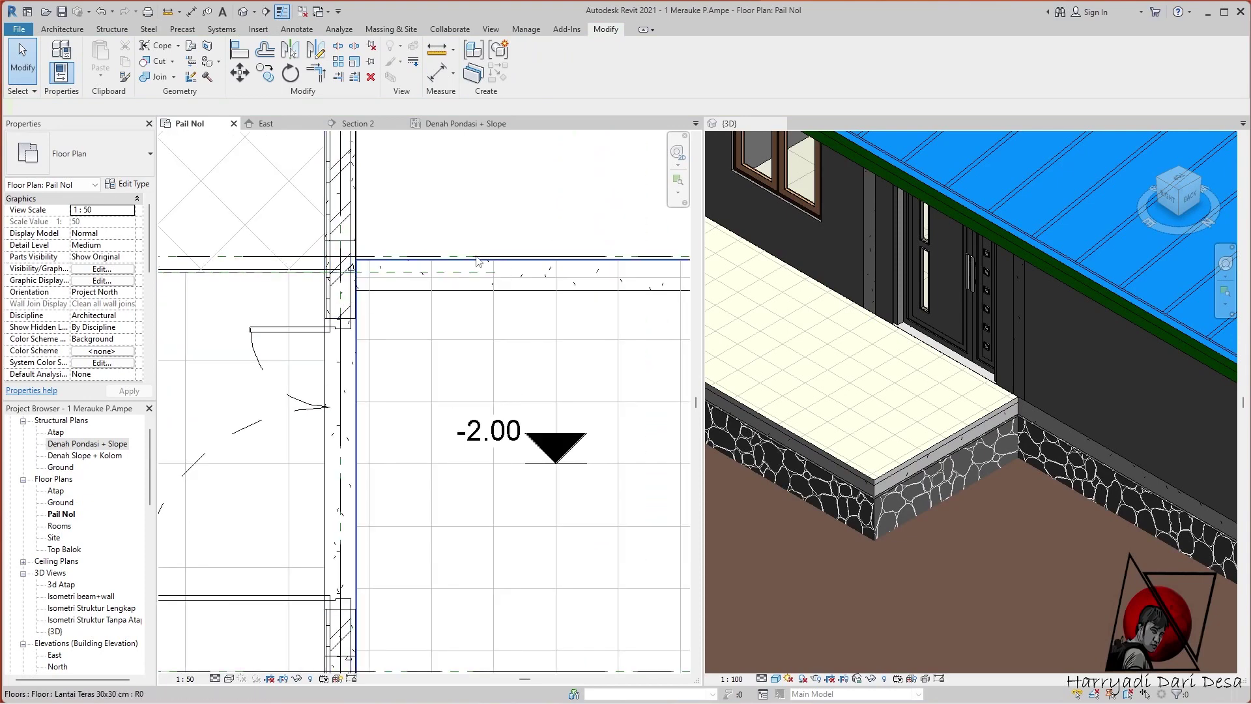
scroll(337, 274, "up", 2)
scroll(951, 481, "up", 2)
scroll(952, 481, "up", 1)
scroll(951, 481, "up", 3)
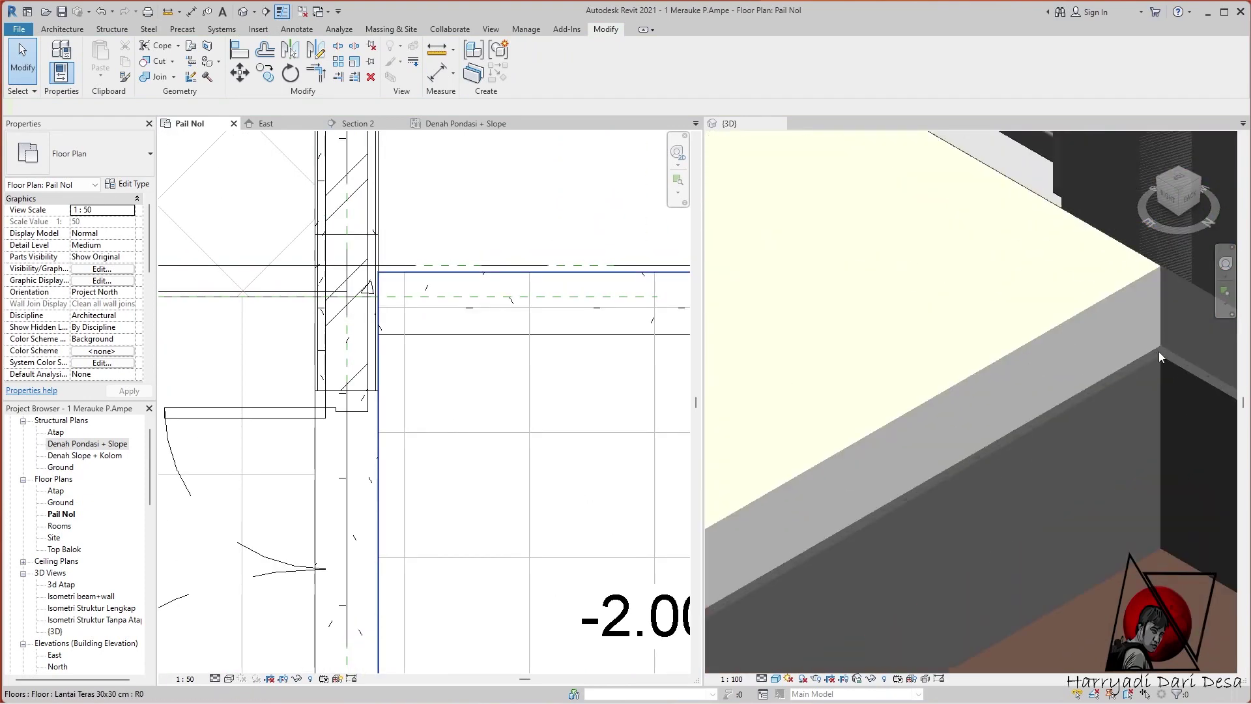
left_click(1168, 197)
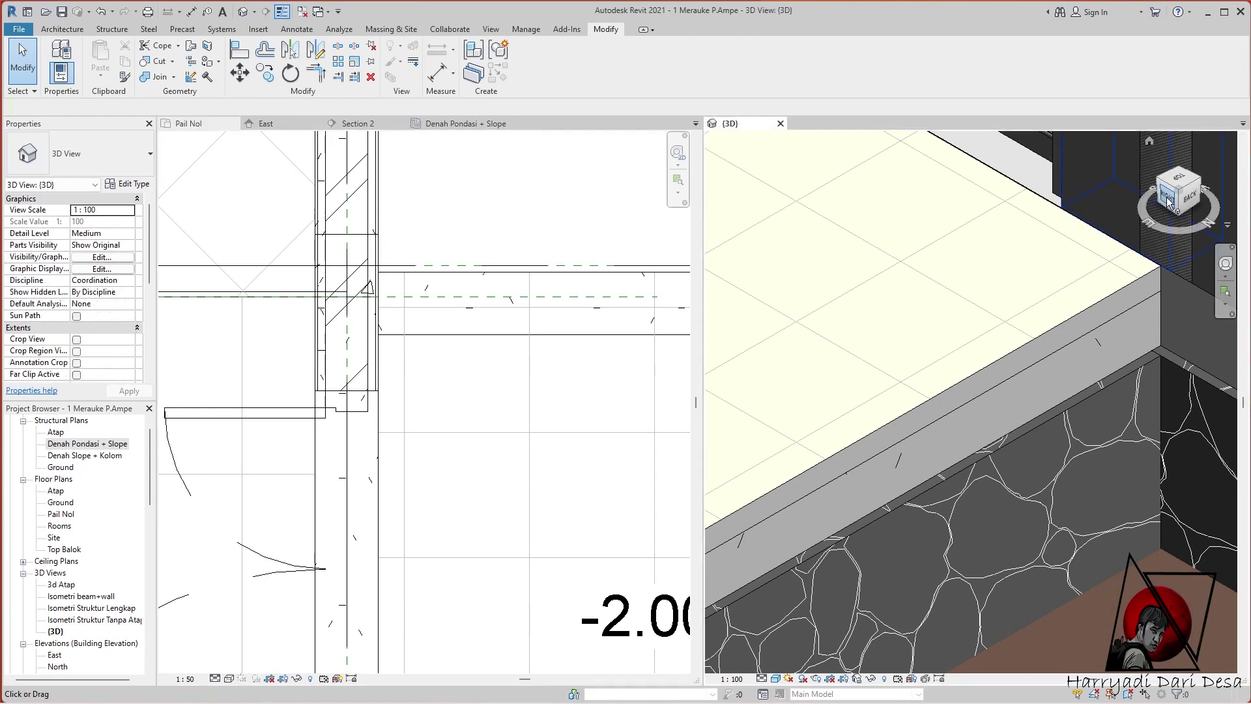
Open the Denah Slope + Kolom plan and set it to Hidden Line display
scroll(967, 481, "up", 5)
scroll(967, 481, "up", 2)
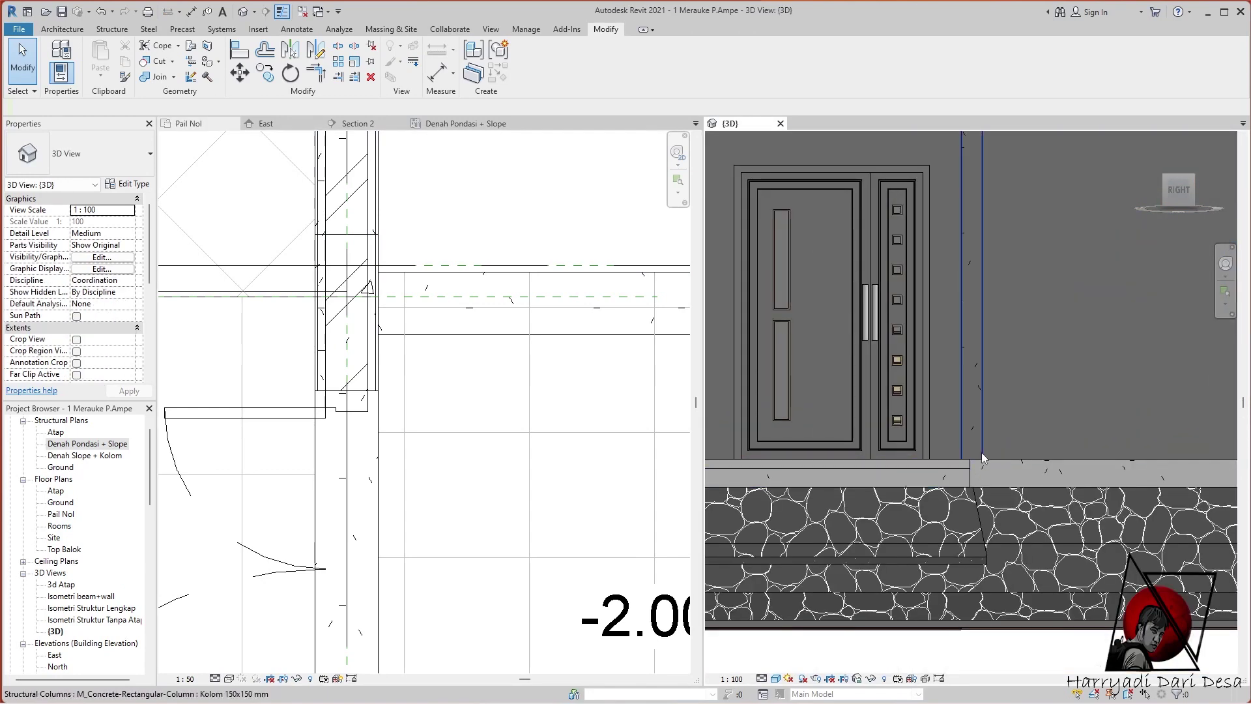
scroll(455, 279, "down", 3)
scroll(455, 279, "down", 2)
scroll(455, 279, "down", 3)
scroll(455, 279, "up", 3)
scroll(455, 279, "down", 4)
scroll(455, 279, "up", 1)
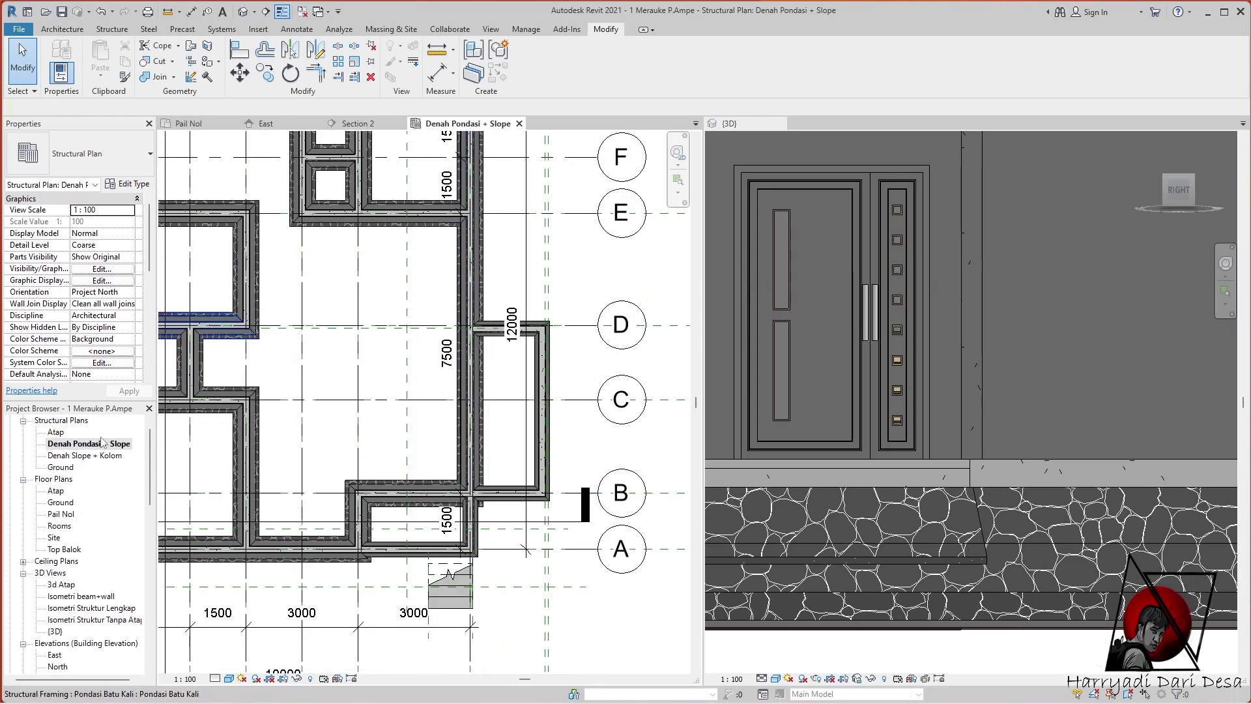
double_click(85, 455)
scroll(345, 363, "up", 3)
scroll(345, 363, "up", 2)
left_click(229, 678)
left_click(260, 620)
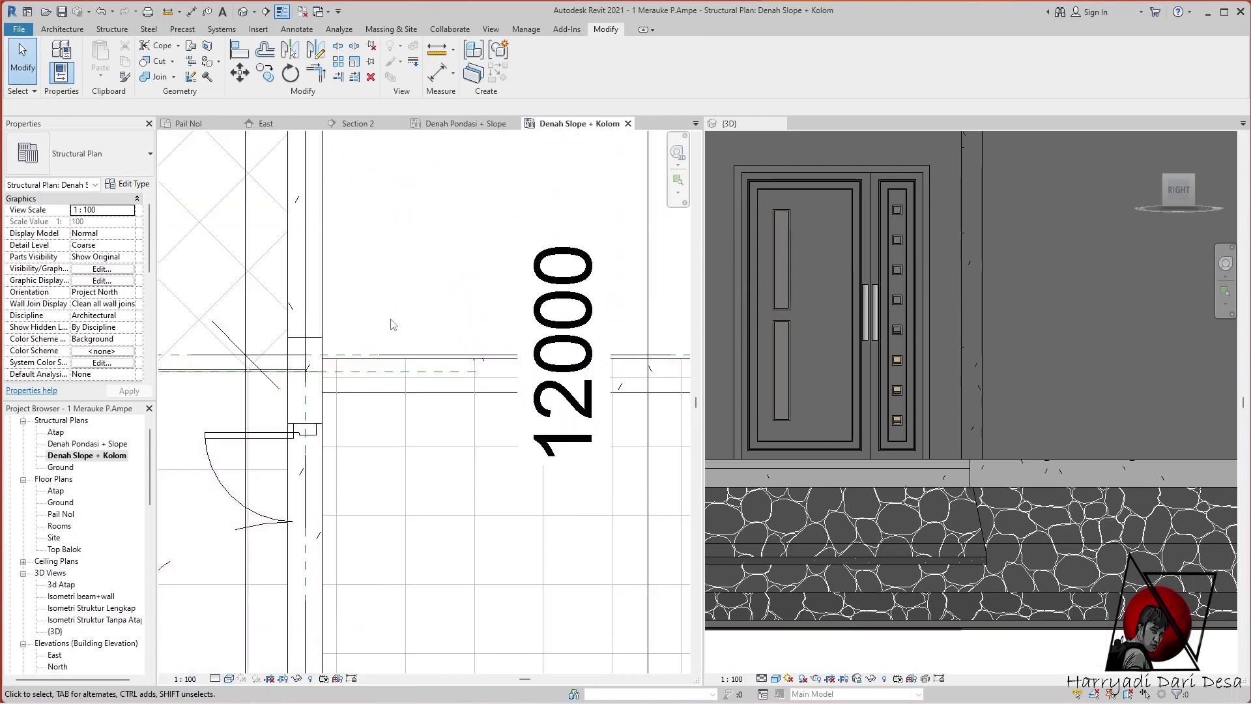
Align and lock the slope beam to the terrace floor edge
left_click(239, 49)
left_click(1135, 156)
scroll(933, 459, "up", 3)
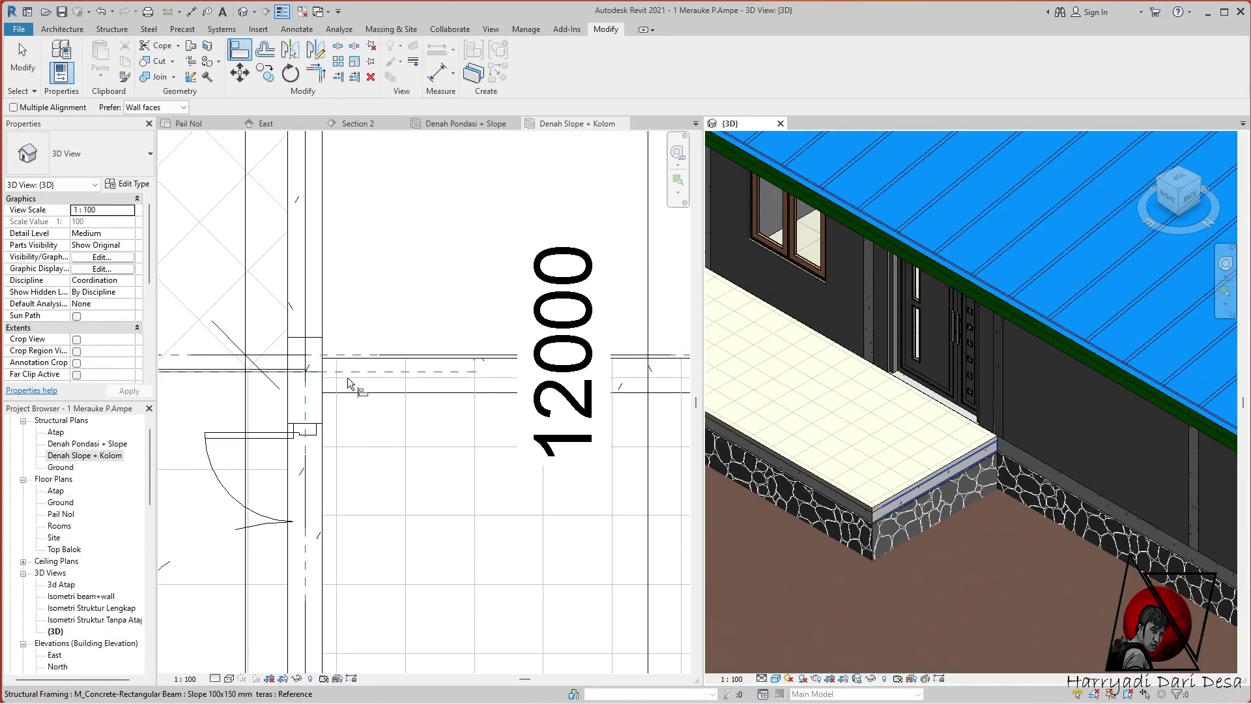
scroll(349, 374, "up", 1)
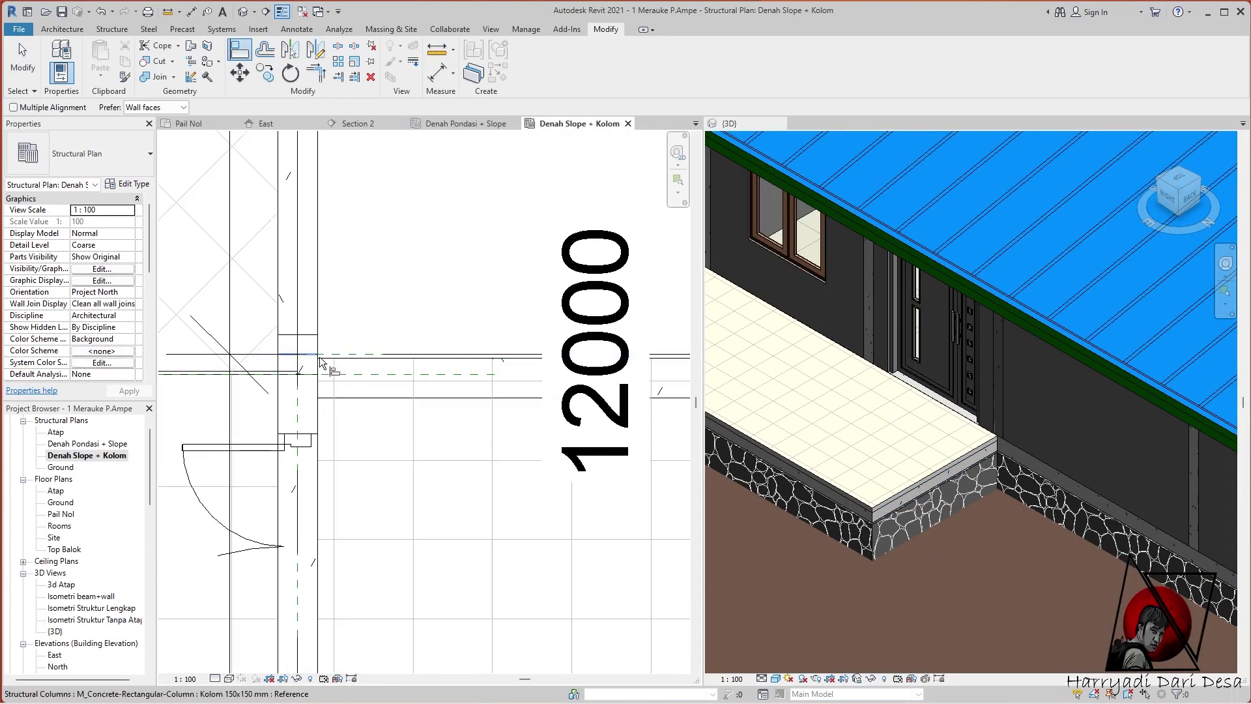
left_click(338, 358)
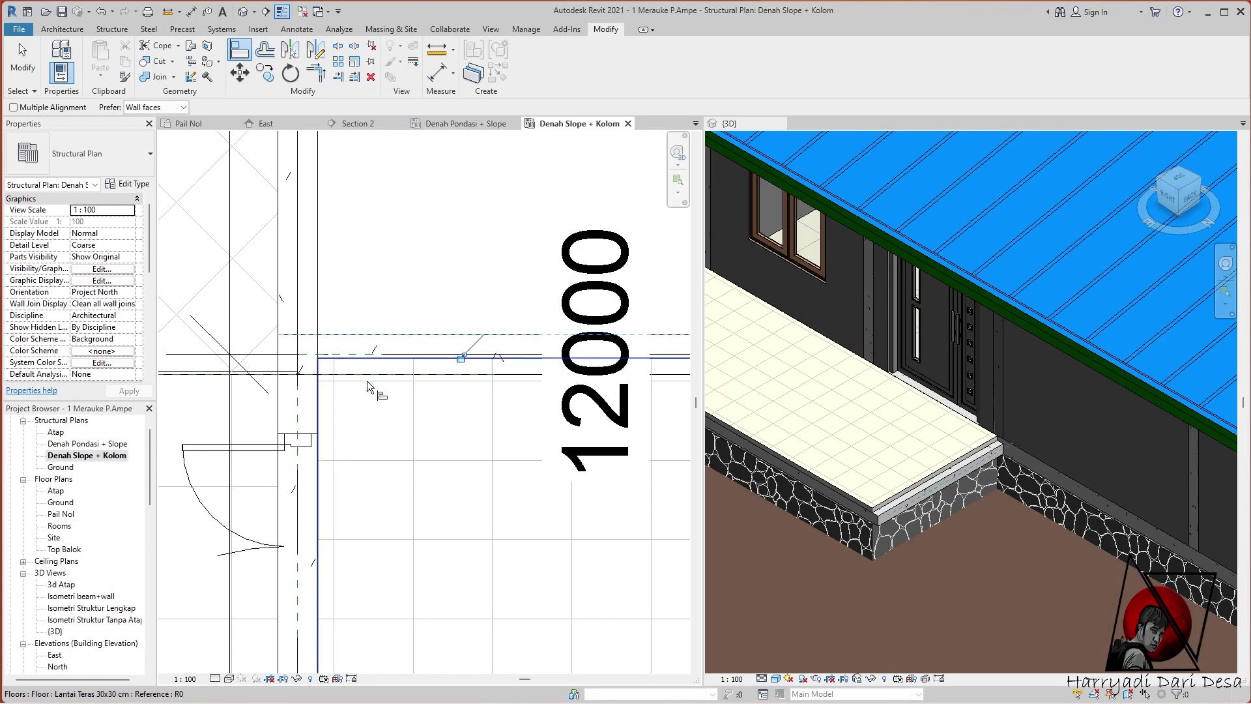
key("Escape")
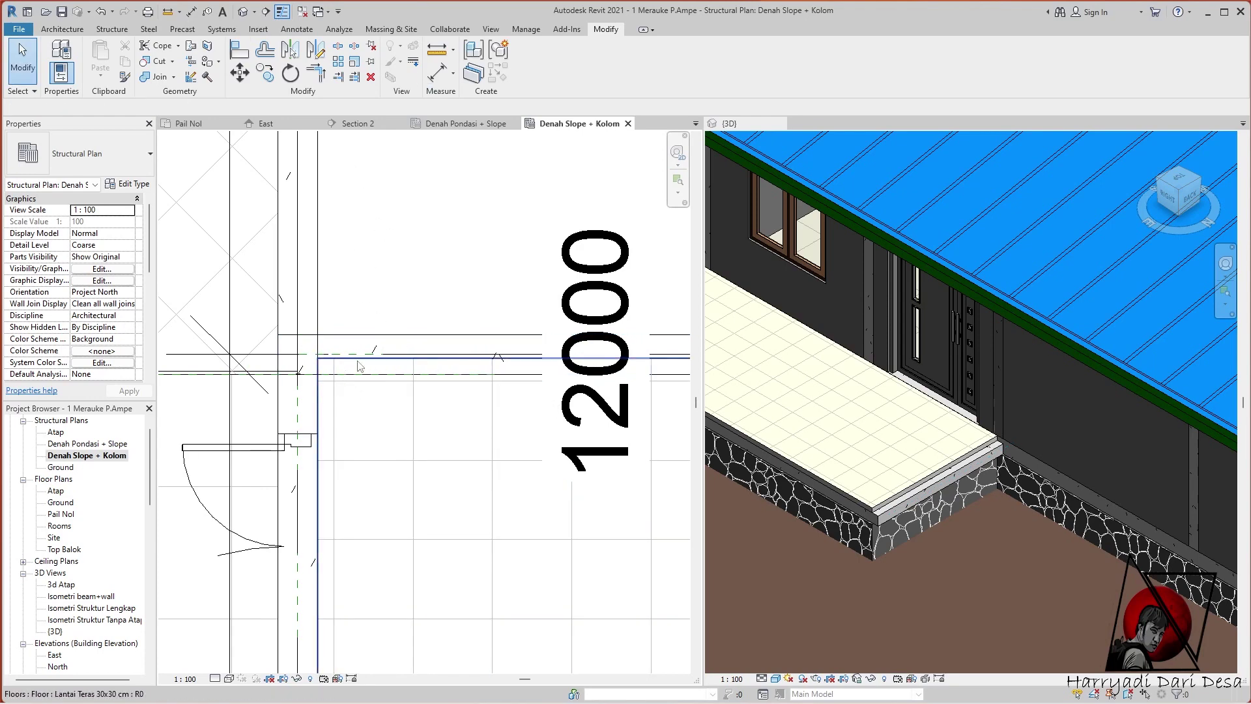
Rebuild the Lantai Teras 30x30 terrace floor by editing and finishing its boundary
left_click(360, 396)
left_click(536, 57)
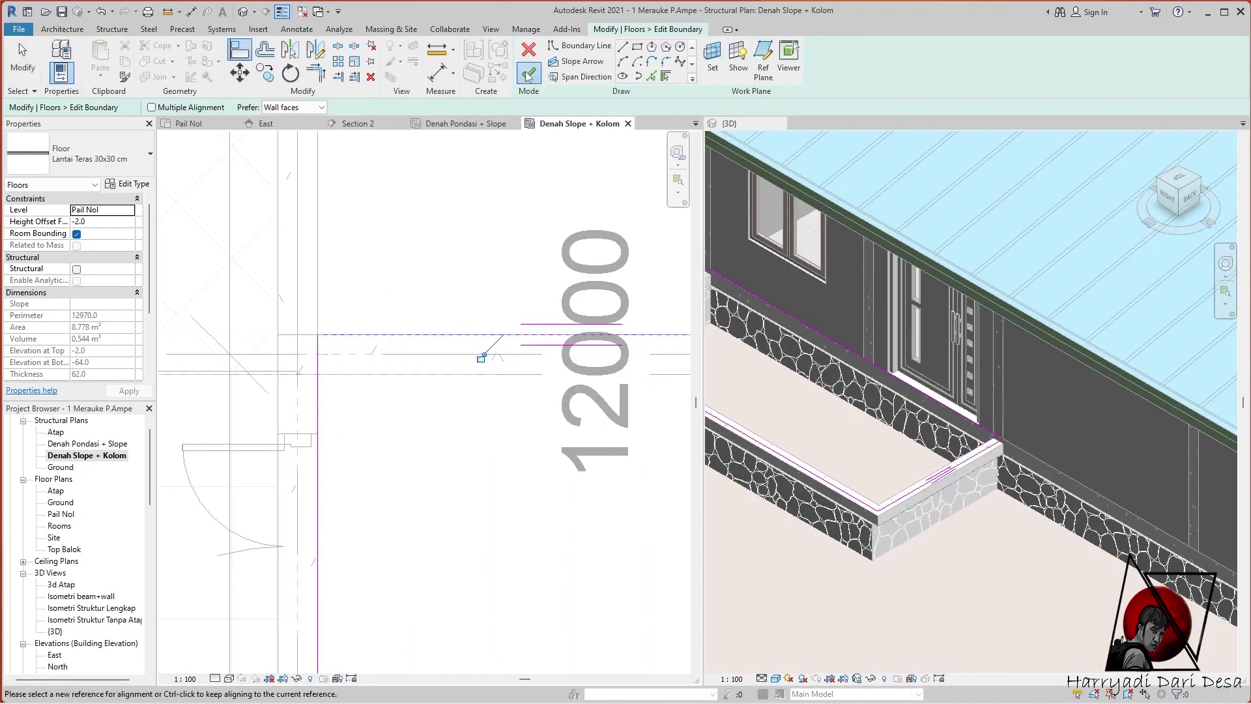
left_click(529, 75)
Check the beam alignment on the Denah Pondasi + Slope plan
left_click(466, 123)
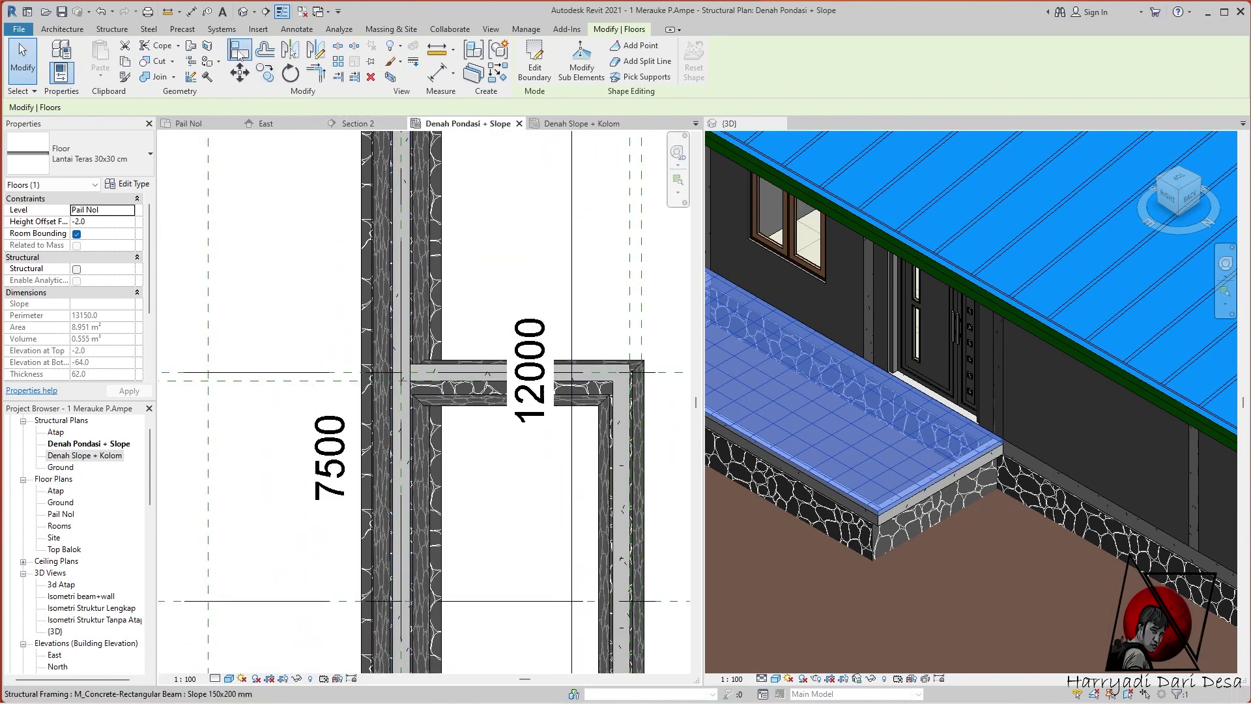
left_click(239, 52)
scroll(483, 365, "up", 2)
scroll(460, 408, "down", 3)
key("Escape")
scroll(996, 424, "up", 3)
Review both porches on their stone footings in 3D, then show the Pail Nol plan
left_click(996, 424)
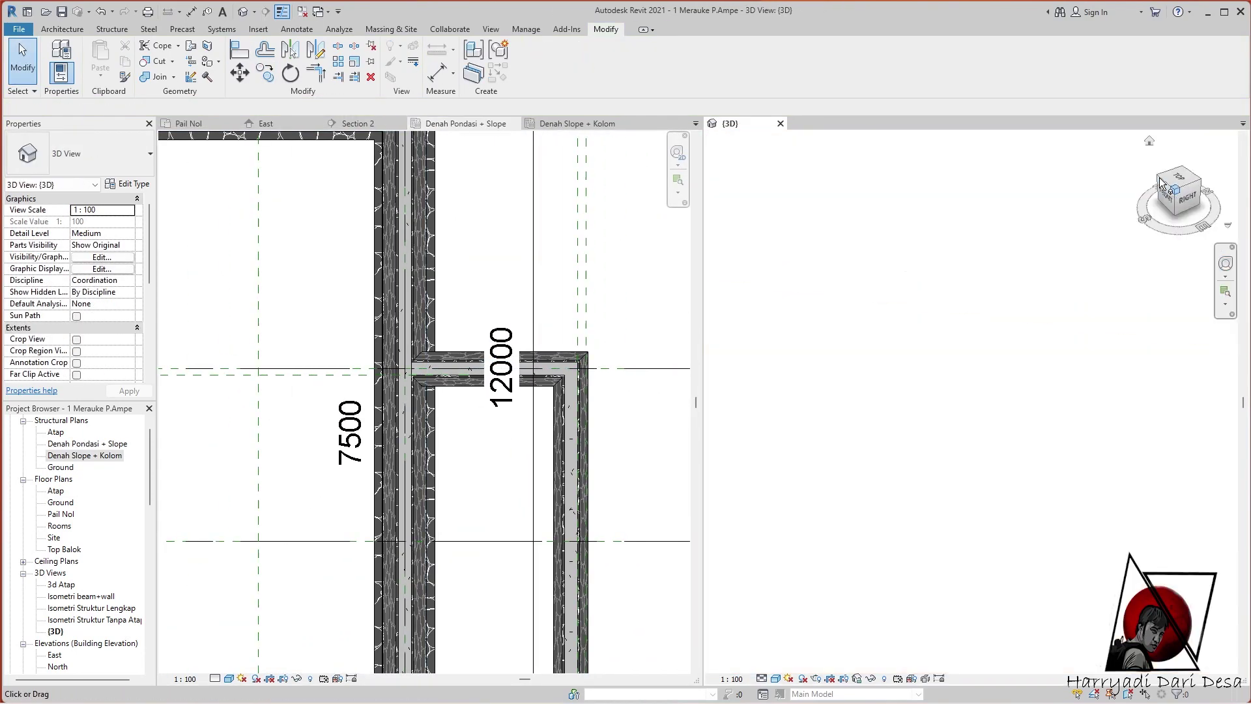
scroll(988, 437, "down", 3)
scroll(971, 460, "up", 5)
scroll(965, 468, "down", 4)
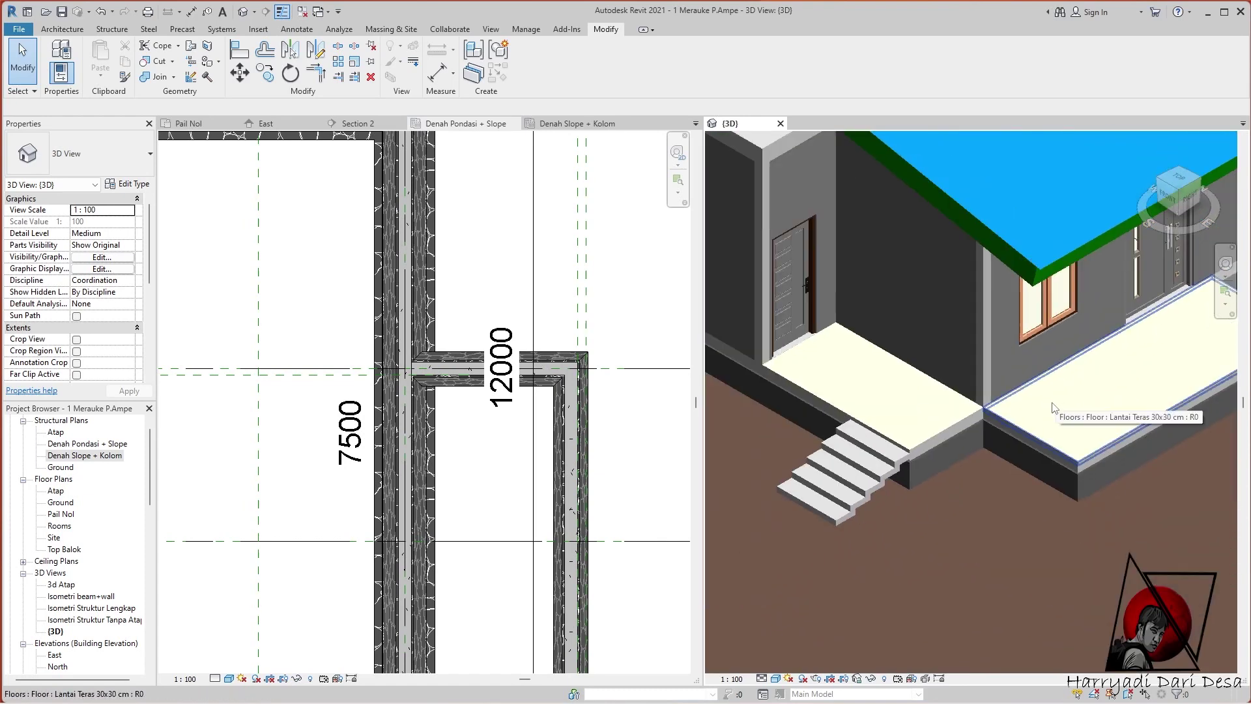
left_click(196, 123)
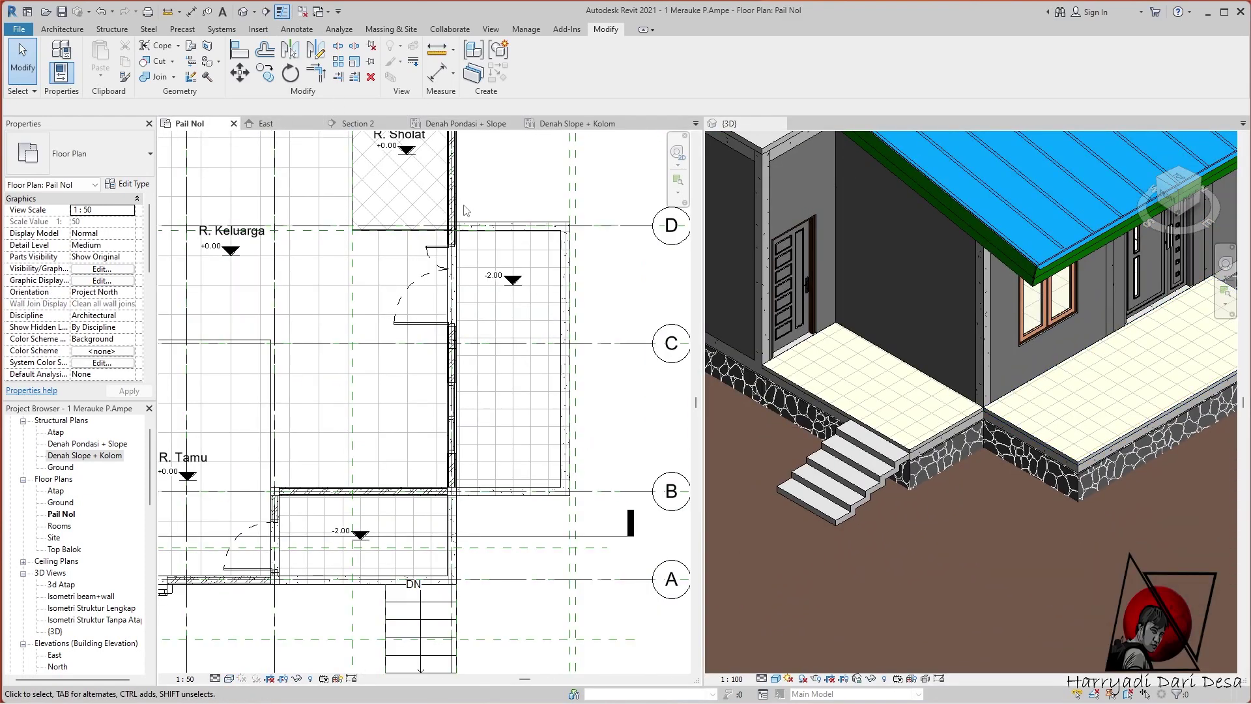
scroll(466, 210, "down", 4)
Open the front stair's run sketch from the Denah Pondasi + Slope plan
left_click(466, 123)
scroll(450, 625, "up", 4)
scroll(391, 456, "up", 2)
left_click(391, 521)
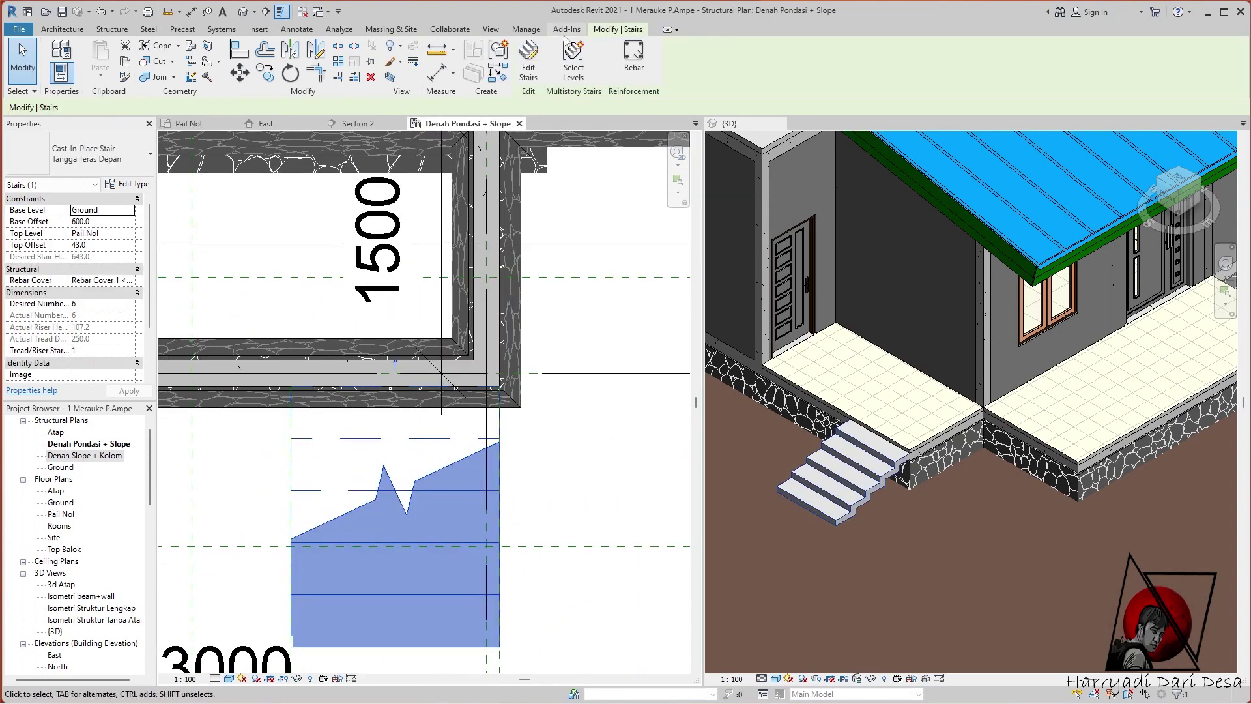
left_click(676, 68)
double_click(490, 479)
Align the stair run's right edge to the reference line
scroll(391, 359, "down", 3)
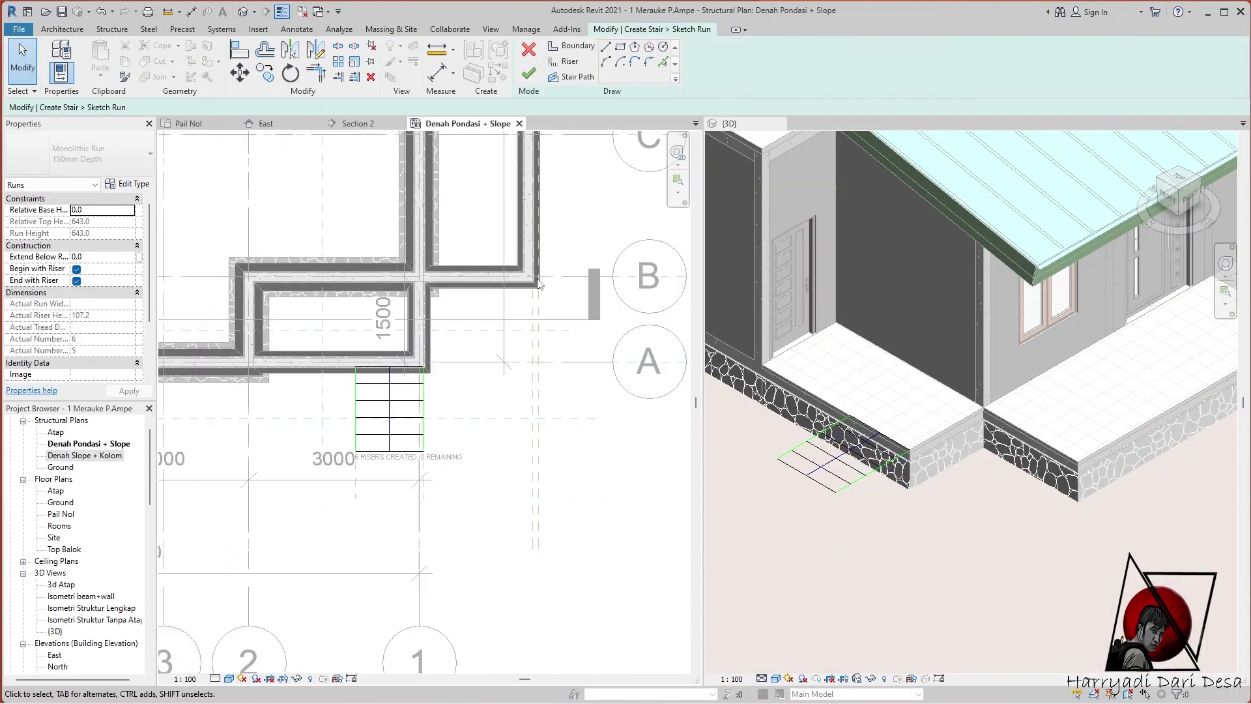
key("a")
key("l")
scroll(554, 272, "up", 5)
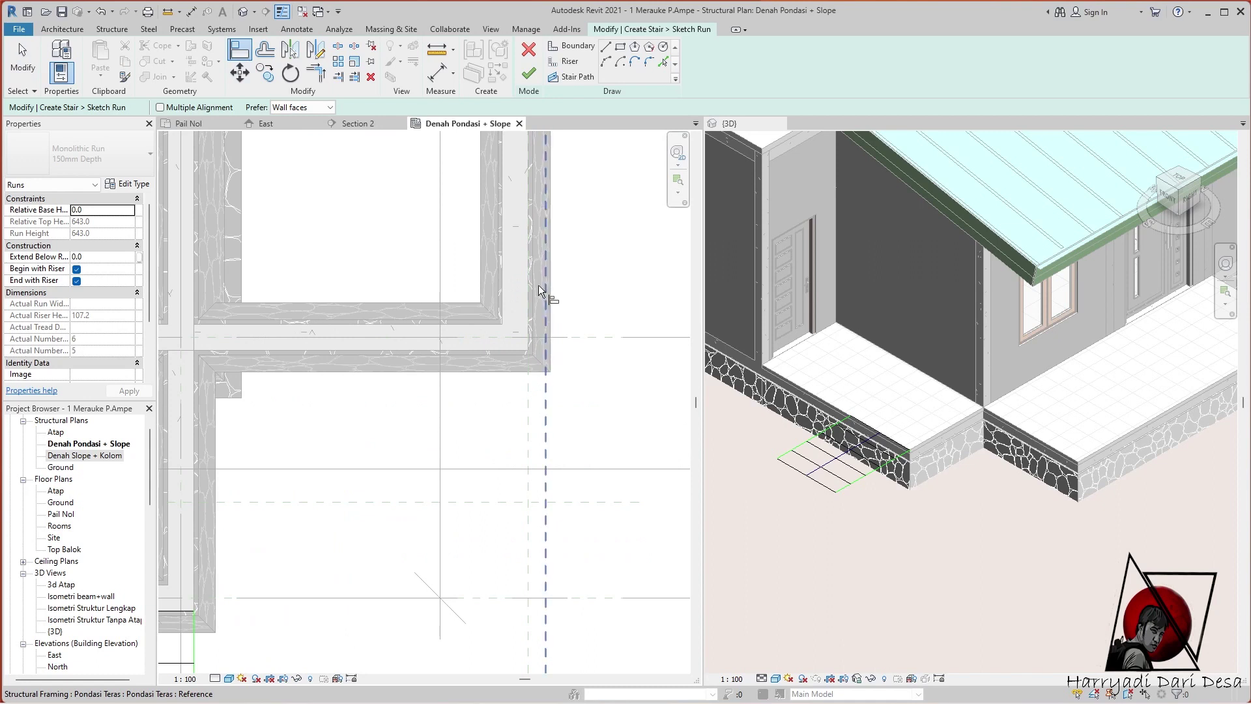
left_click(530, 414)
scroll(550, 389, "down", 2)
left_click(363, 502)
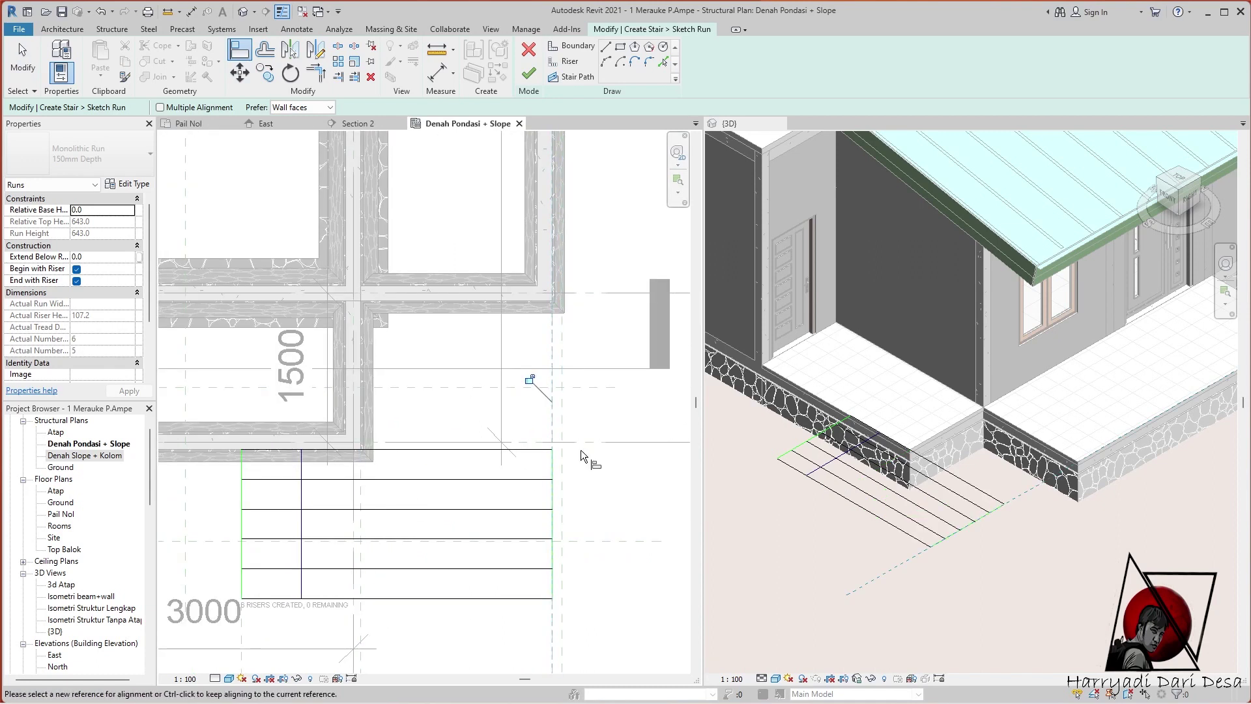
Rework the stair run's boundary and riser lines, trimming them to clean corners
left_click(607, 46)
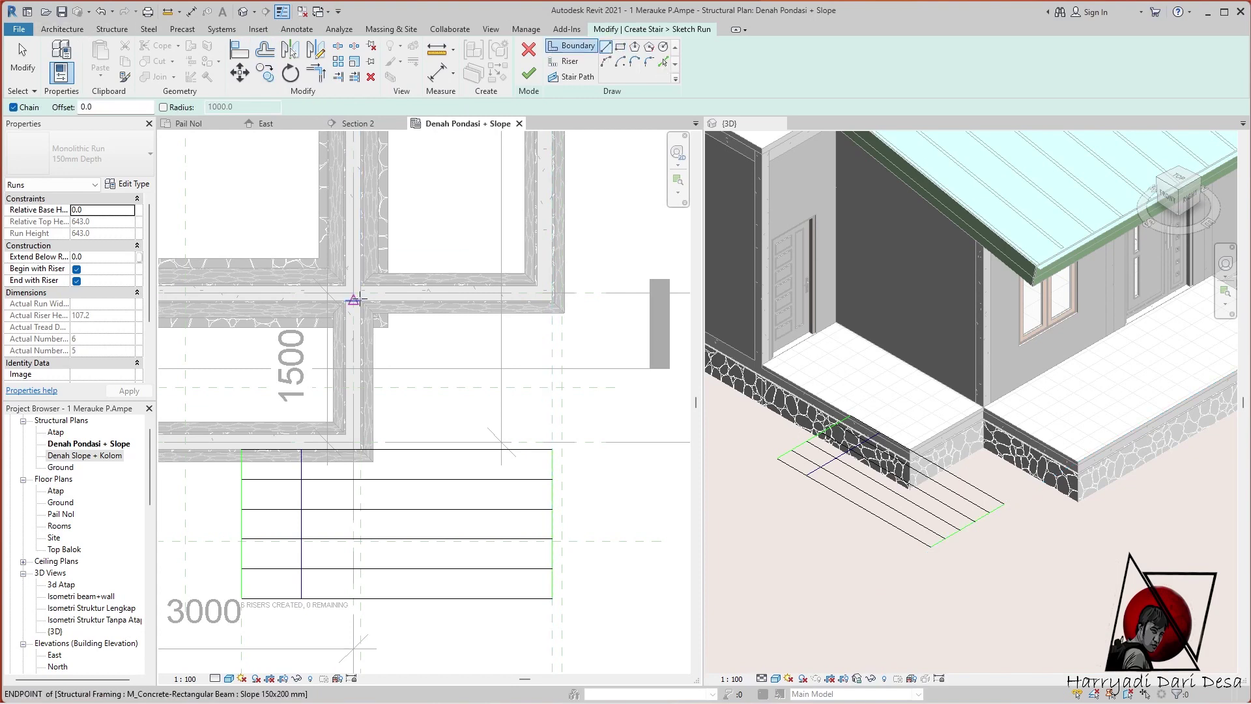
scroll(354, 300, "up", 1)
scroll(354, 301, "up", 1)
scroll(355, 307, "up", 3)
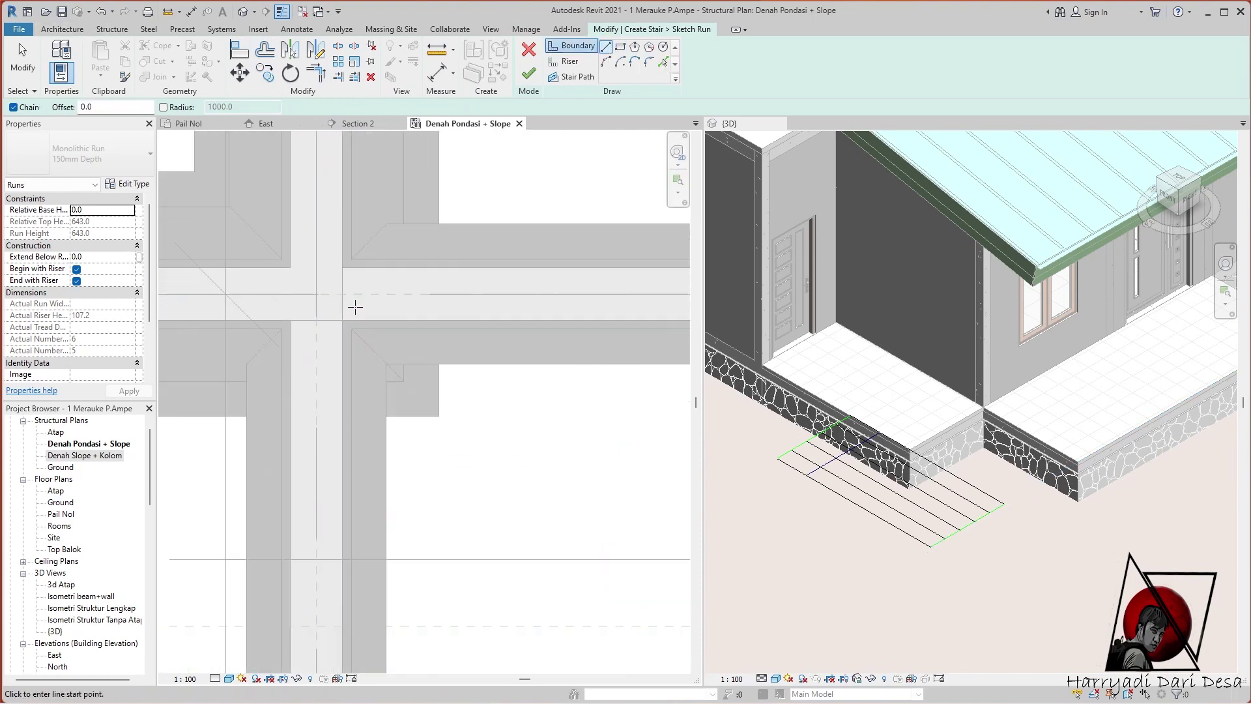
scroll(355, 307, "down", 3)
scroll(541, 280, "up", 3)
key("t")
key("r")
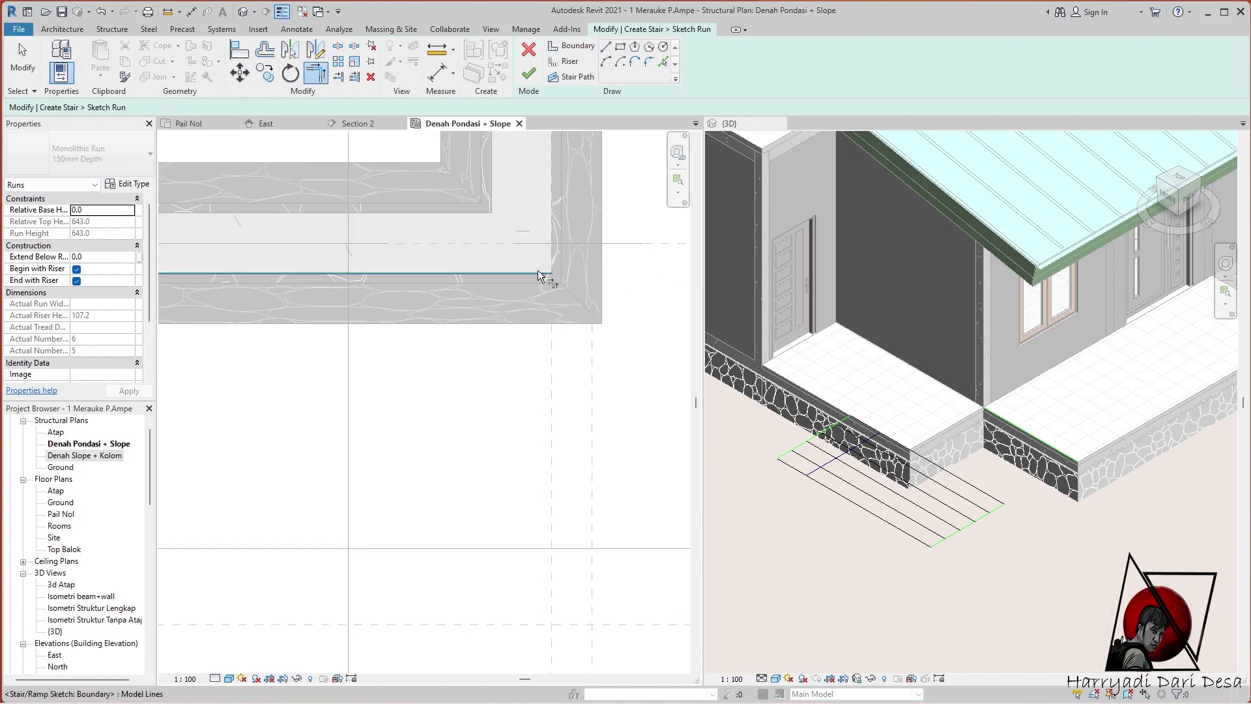
scroll(541, 276, "down", 3)
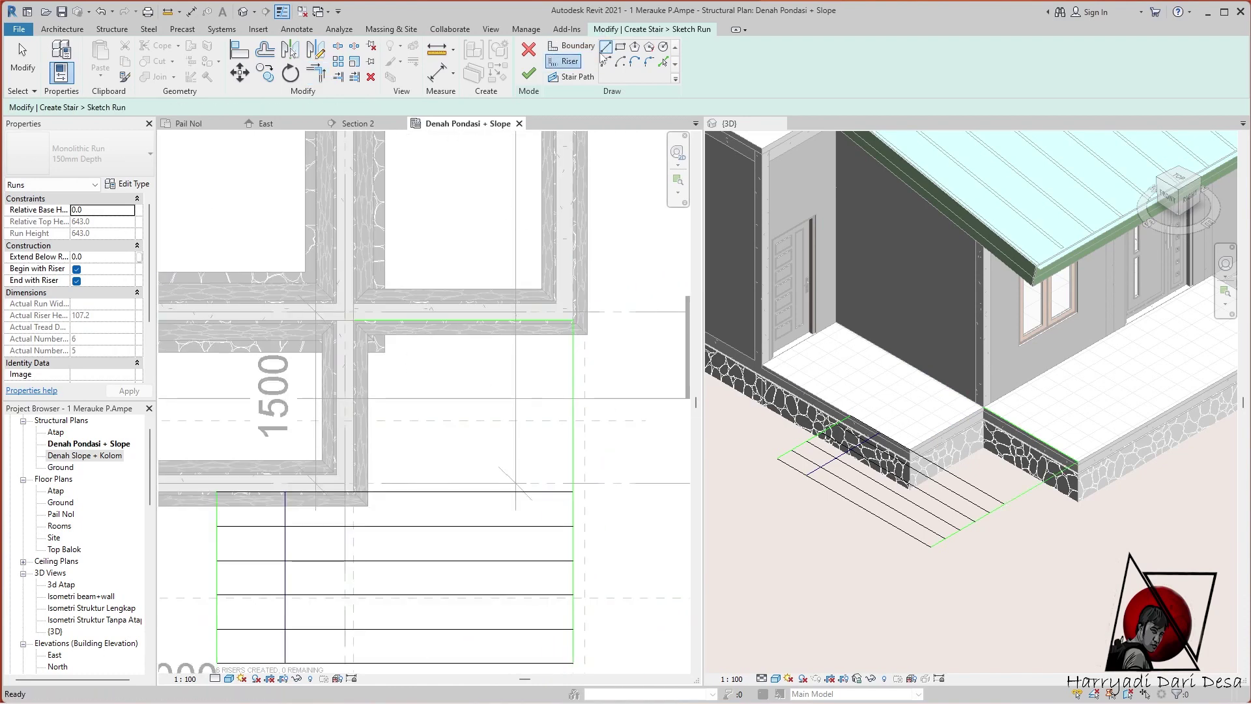
scroll(355, 316, "up", 3)
scroll(356, 316, "down", 2)
key("l")
key("i")
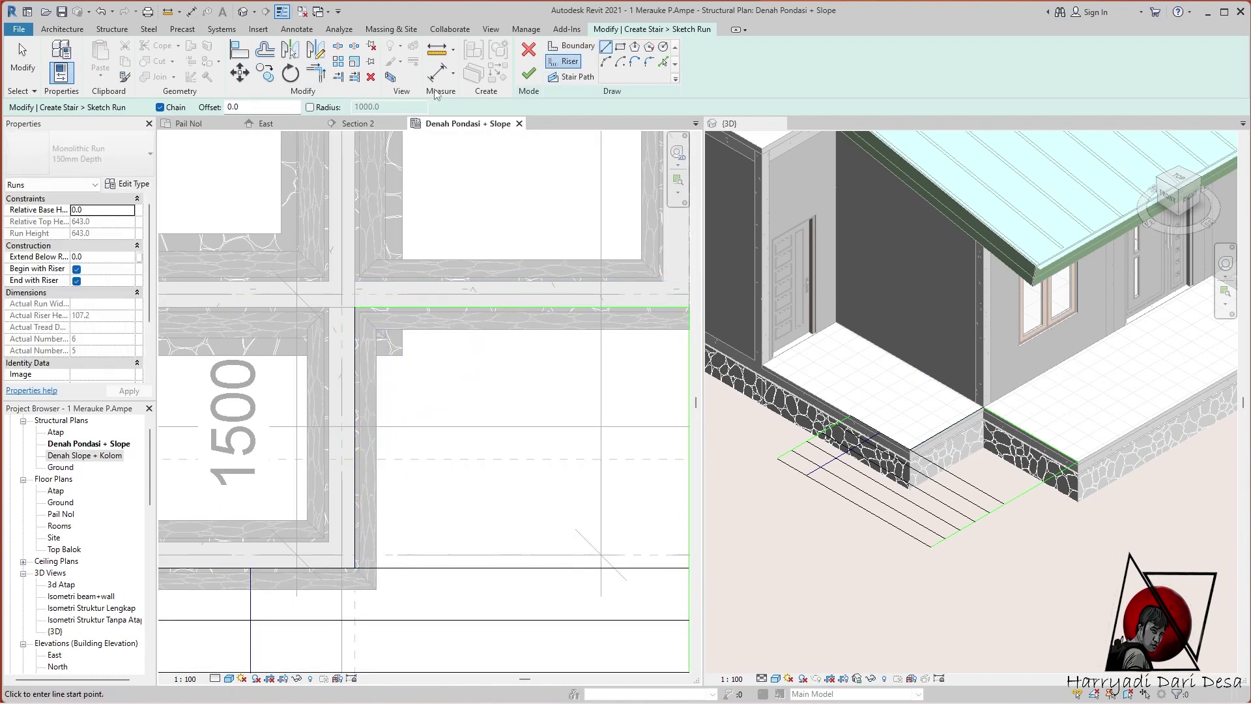
key("t")
key("r")
scroll(345, 443, "down", 2)
Shift the stair path line further right, dismissing the elements-not-joined warning
left_click(26, 59)
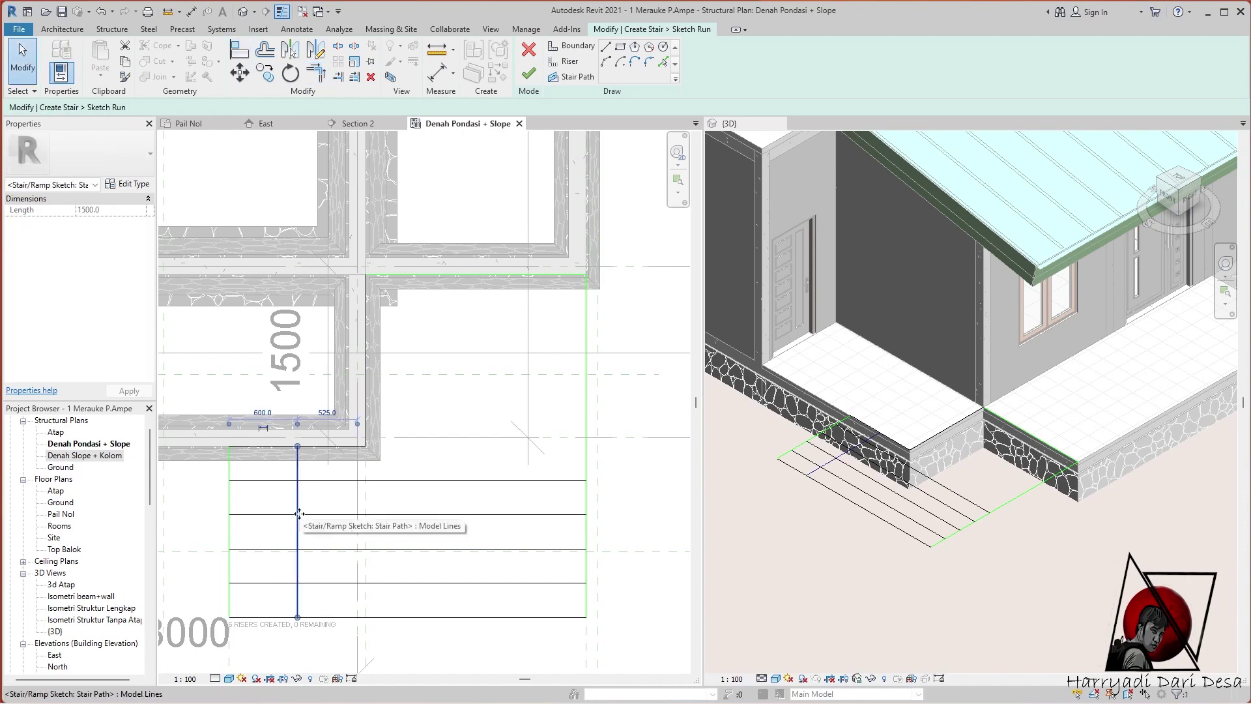
left_click_drag(299, 612, 408, 619)
left_click(1008, 682)
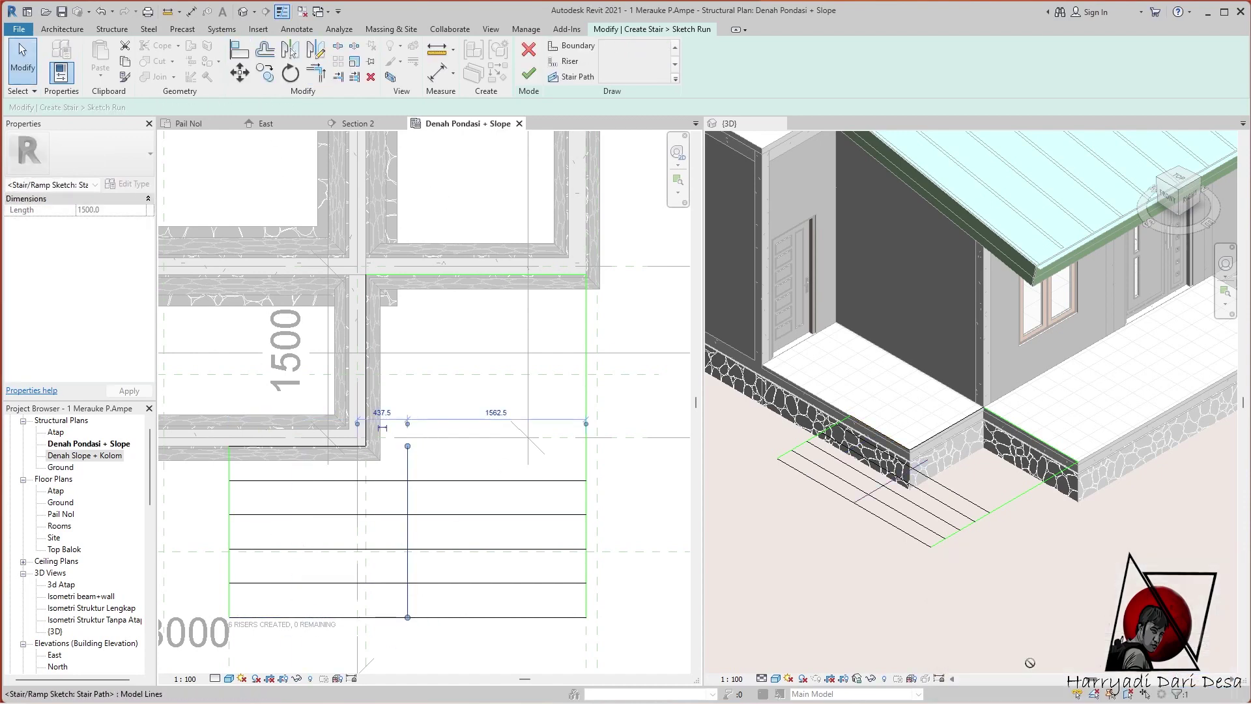
left_click(291, 72)
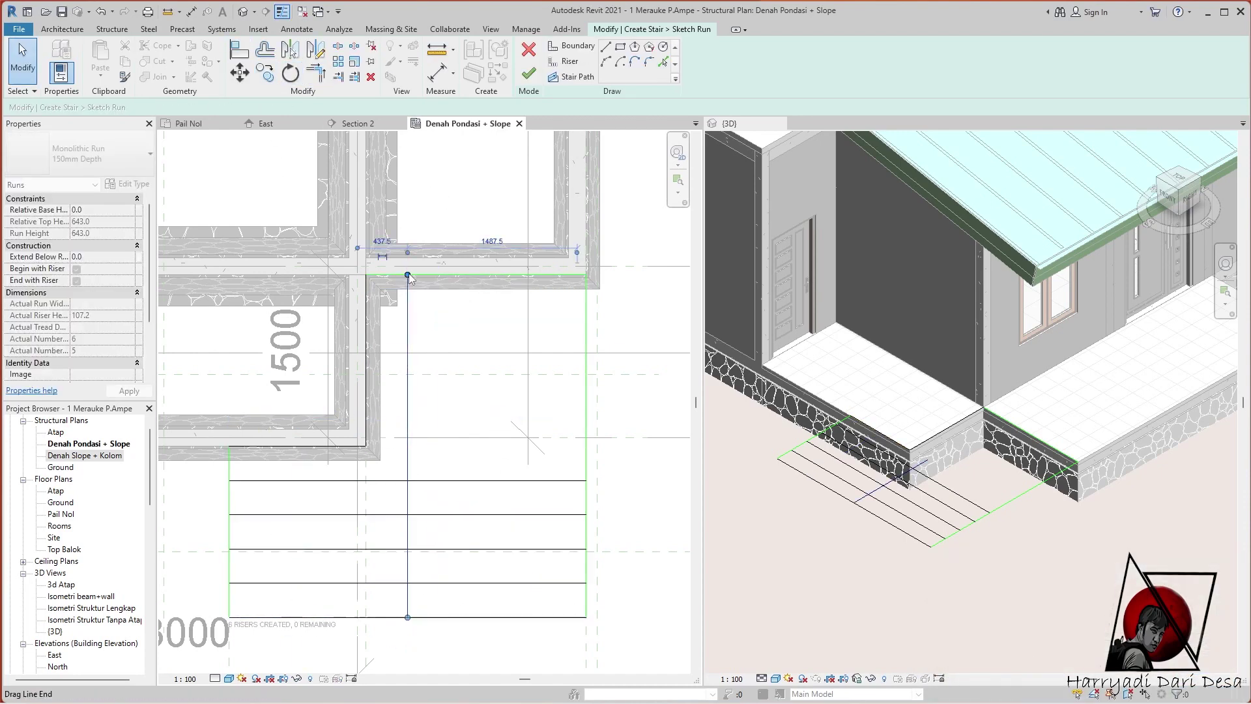
key("Escape")
scroll(416, 261, "up", 1)
scroll(550, 352, "down", 2)
Stretch the stair path to the run's corner and complete the stair with its landing
left_click(529, 73)
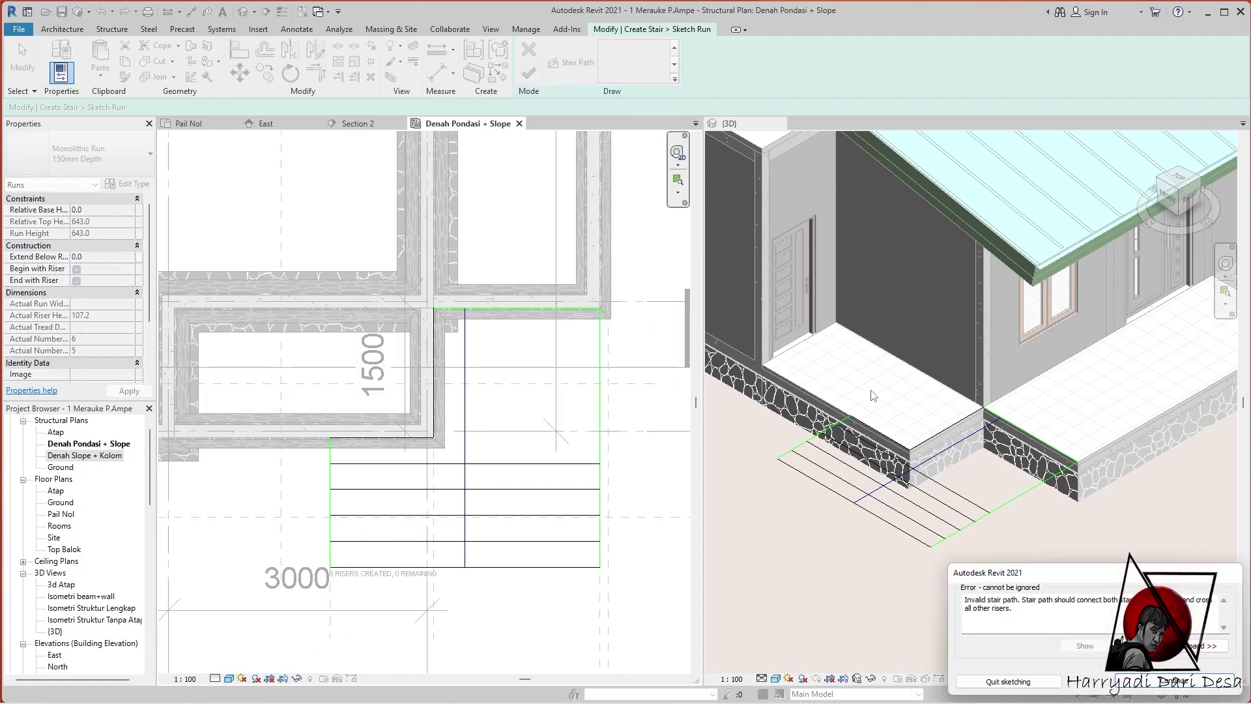
scroll(430, 383, "up", 1)
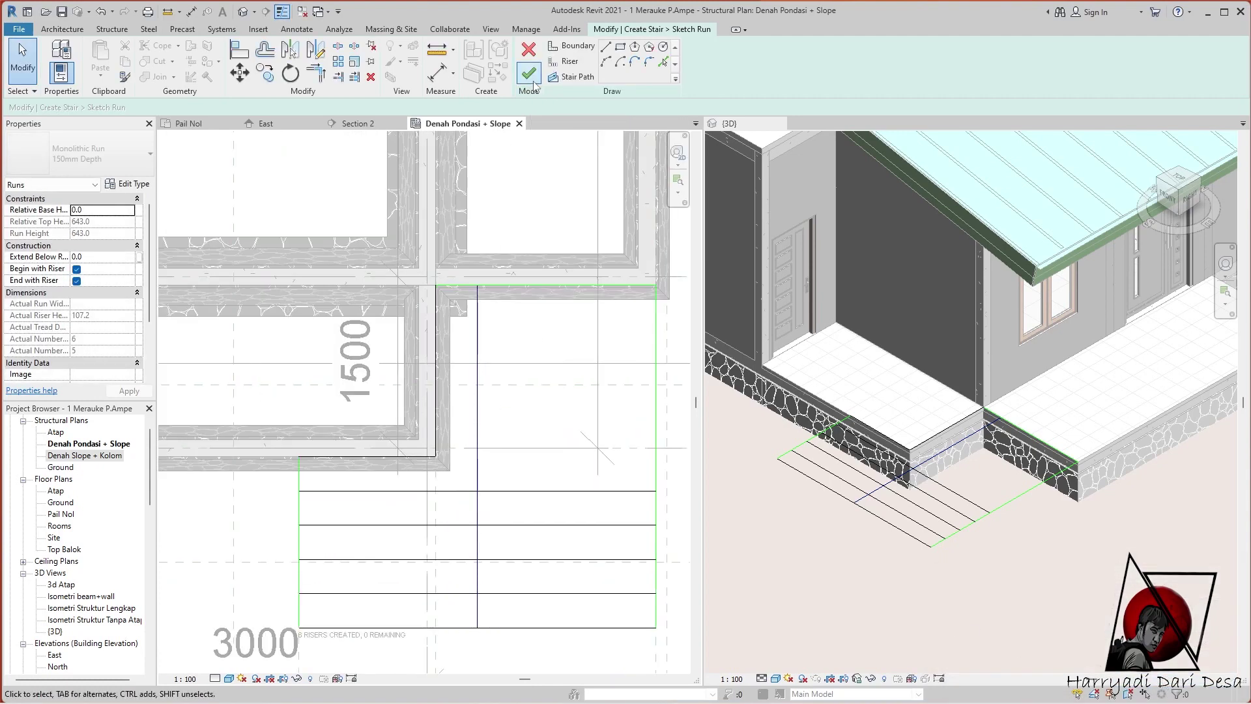
left_click_drag(480, 324, 436, 456)
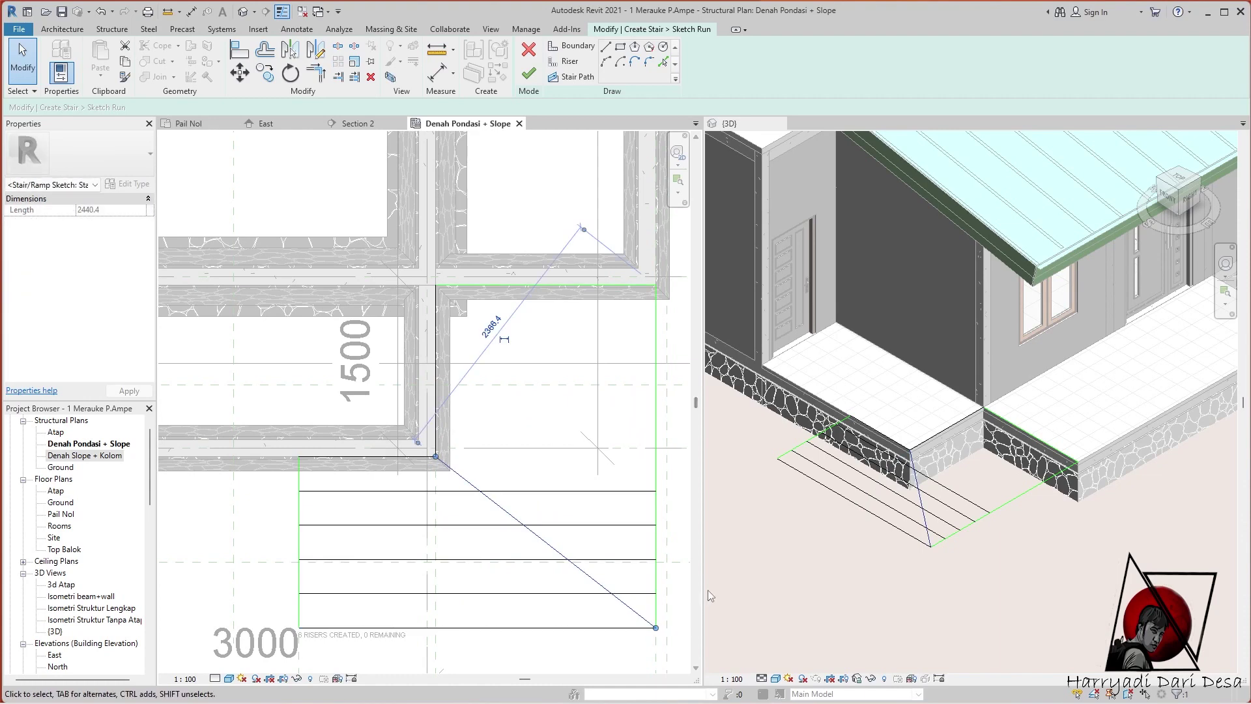
left_click(528, 73)
left_click(528, 73)
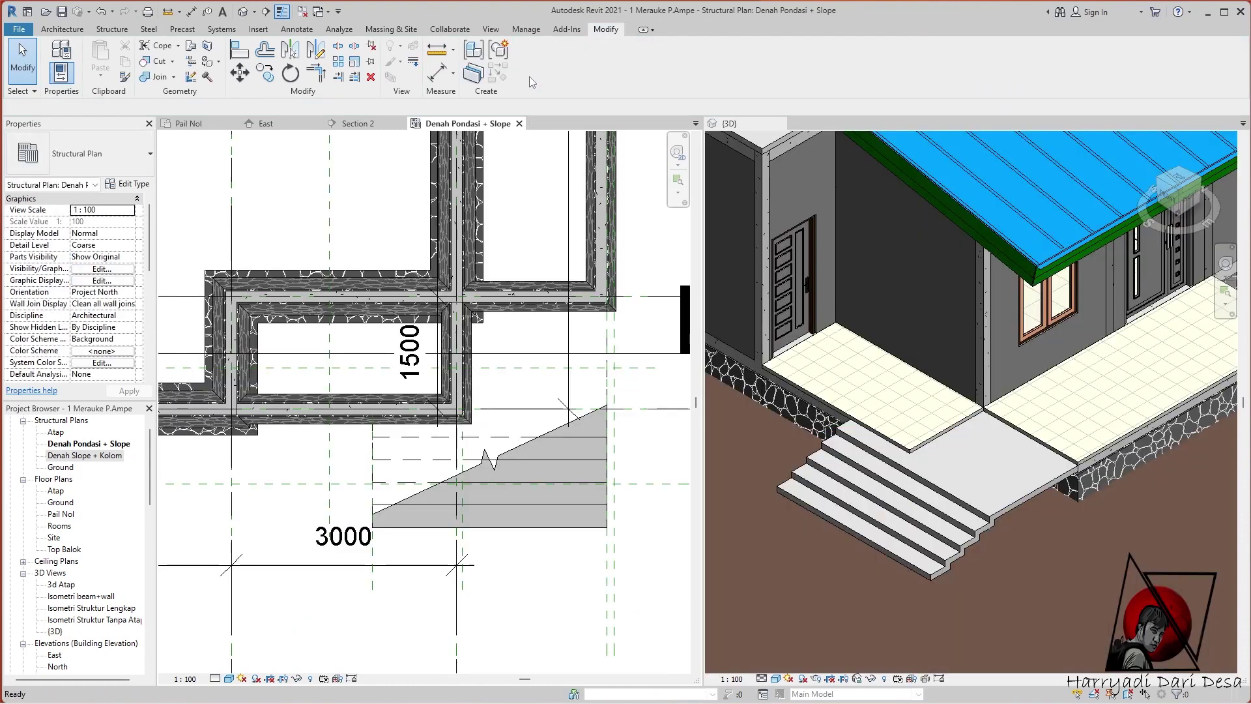
key("ctrl+Tab")
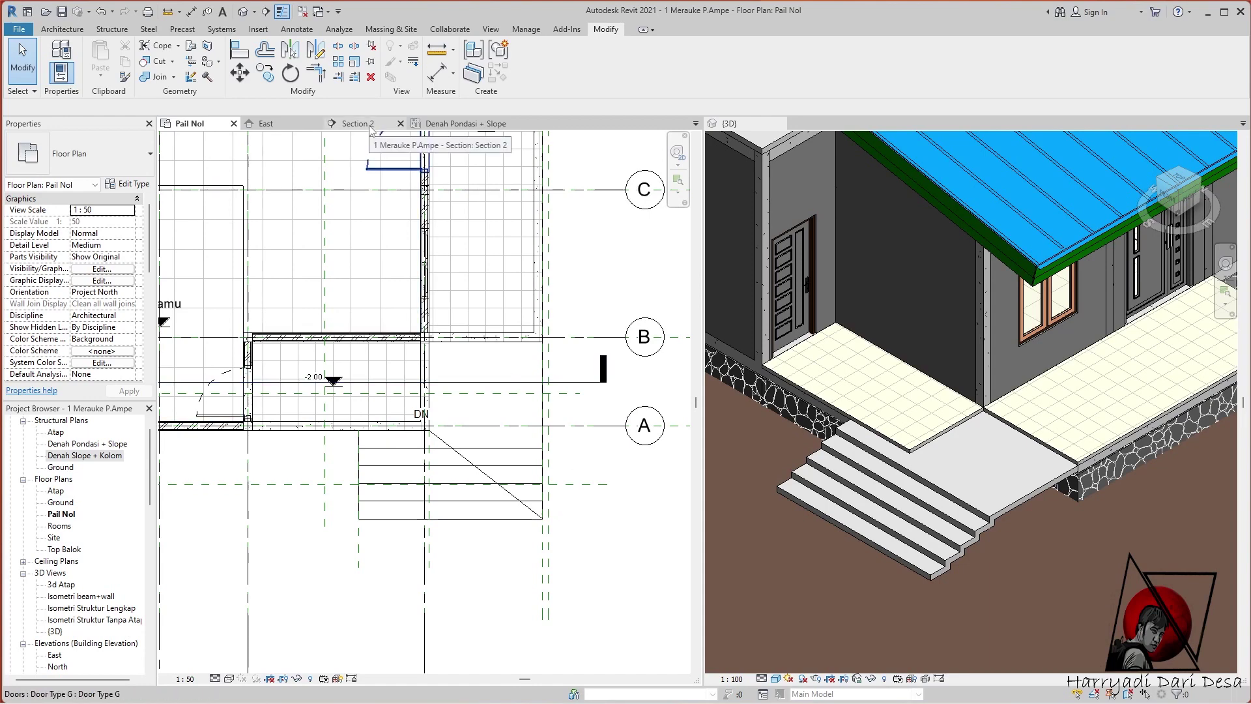
key("ctrl+Tab")
key("ctrl+Tab")
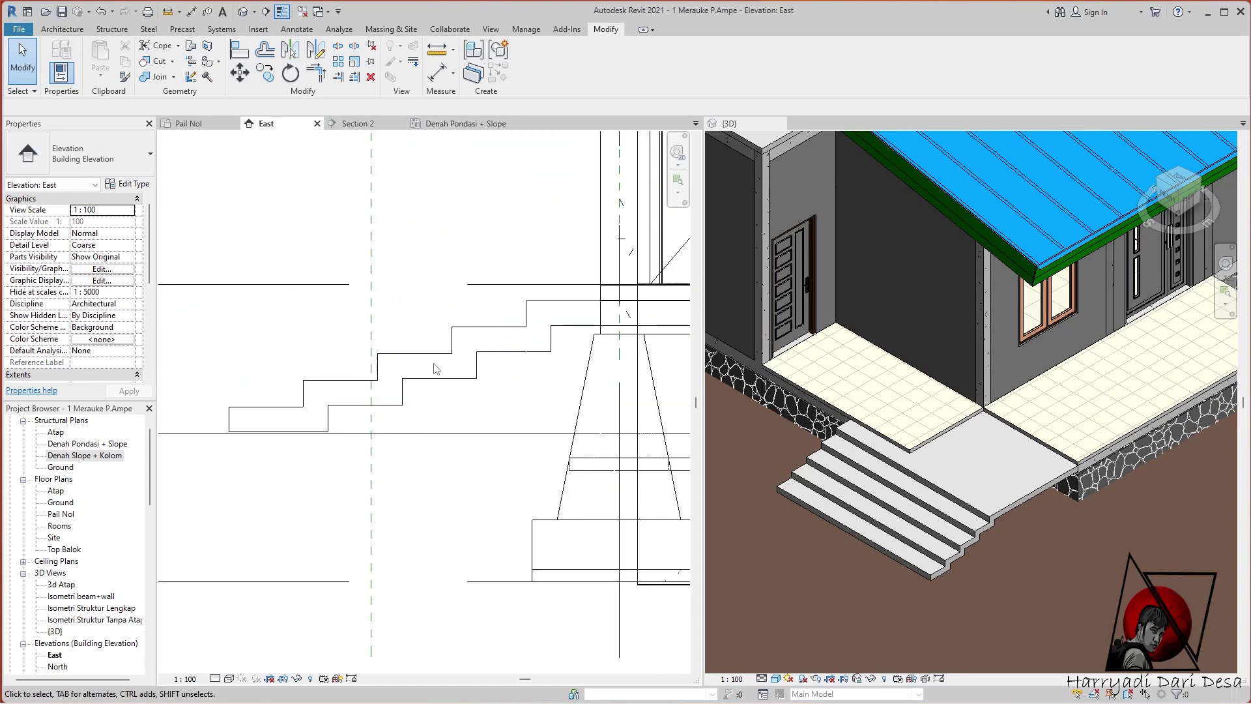
scroll(392, 326, "down", 2)
scroll(508, 398, "up", 6)
key("d")
key("i")
scroll(551, 417, "down", 2)
scroll(464, 414, "down", 2)
key("Escape")
key("Escape")
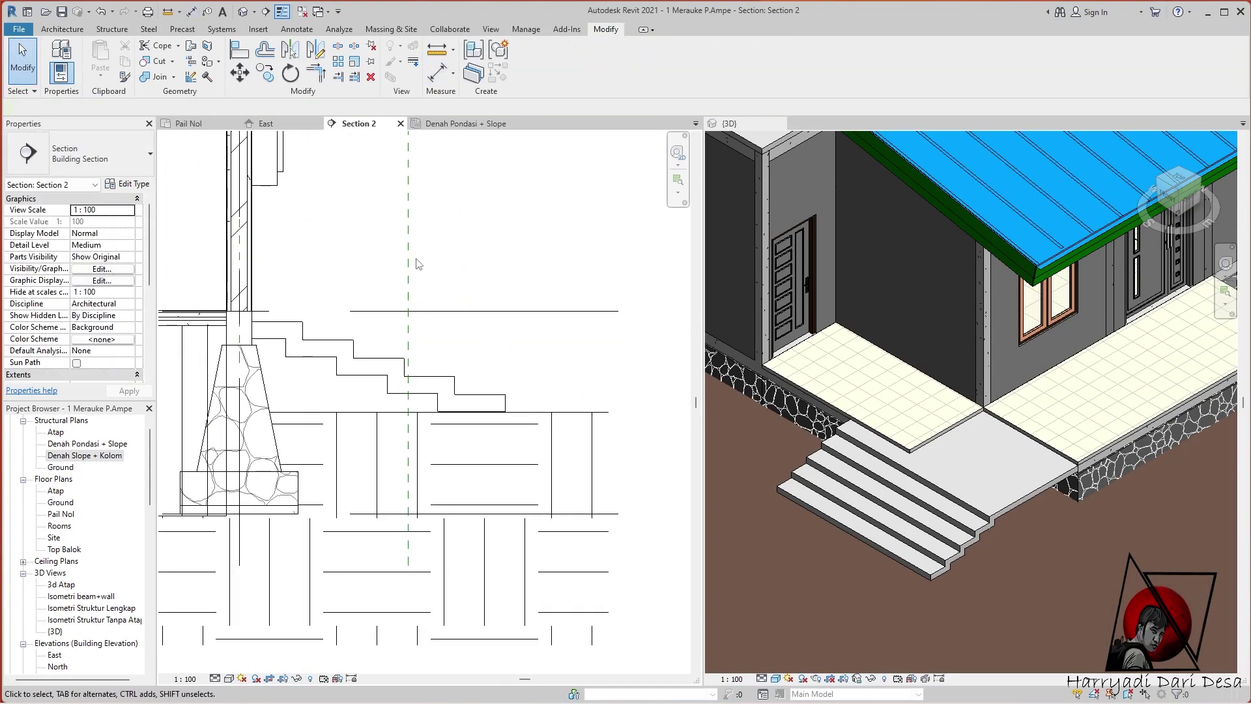
left_click(204, 125)
left_click(464, 124)
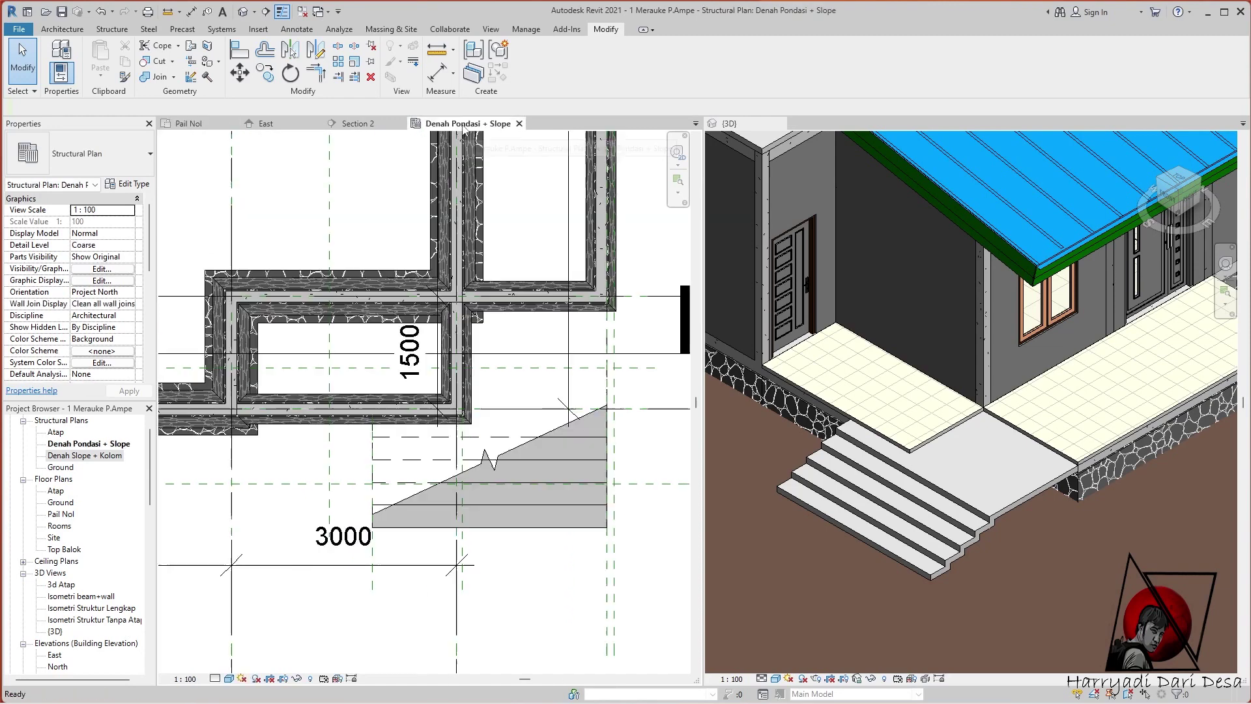
left_click(63, 29)
left_click(207, 58)
Pick the Lantai Teras 30x30 cm floor type and duplicate it as Lantai Kerja
left_click(150, 155)
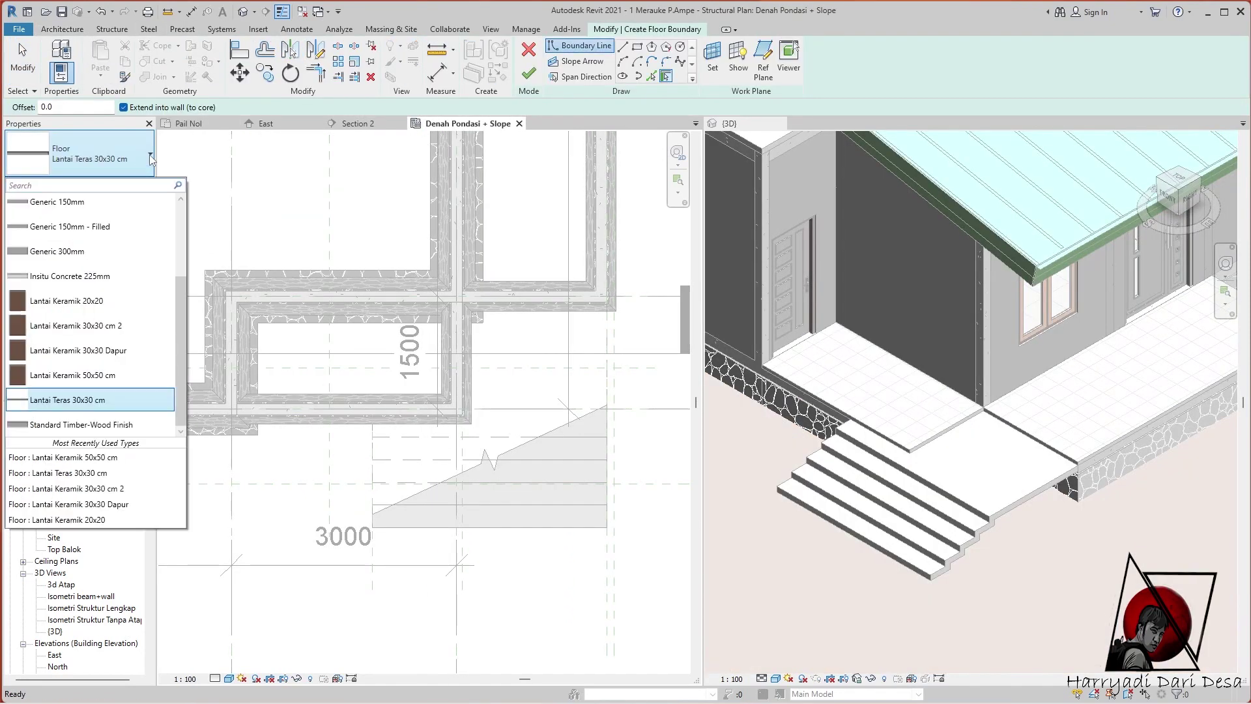
scroll(174, 254, "up", 2)
scroll(173, 254, "up", 2)
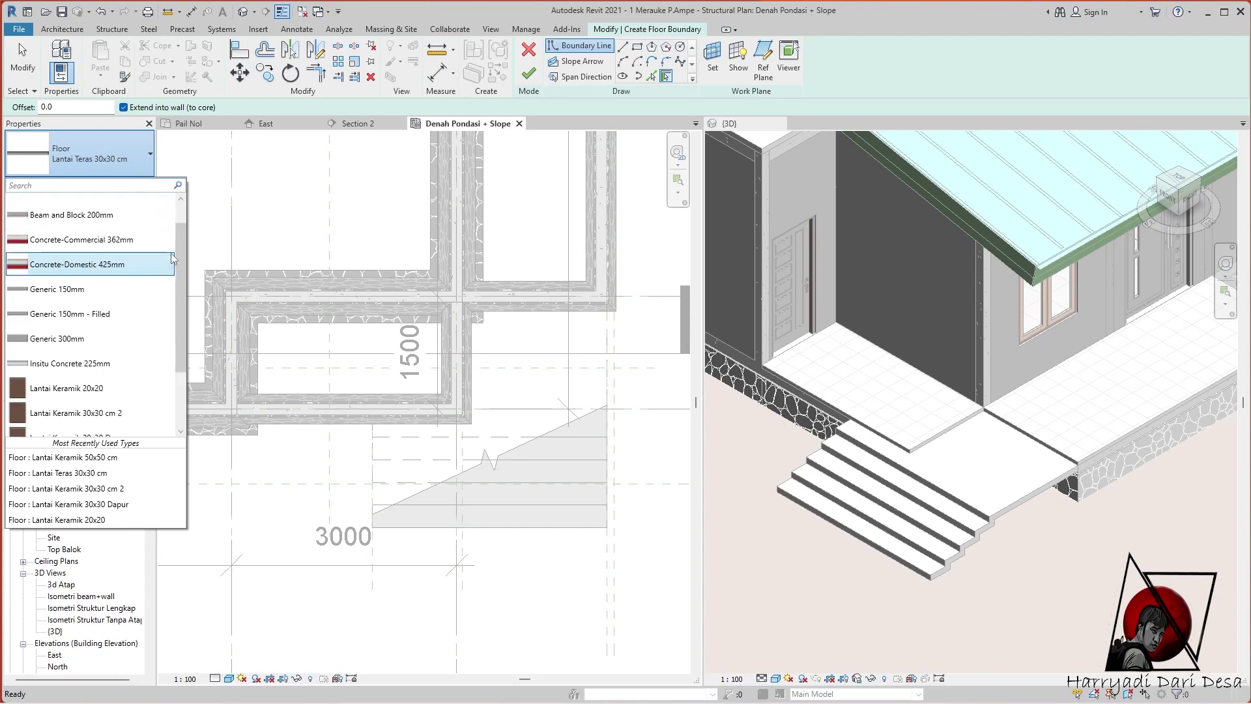
scroll(185, 330, "down", 4)
scroll(156, 365, "down", 1)
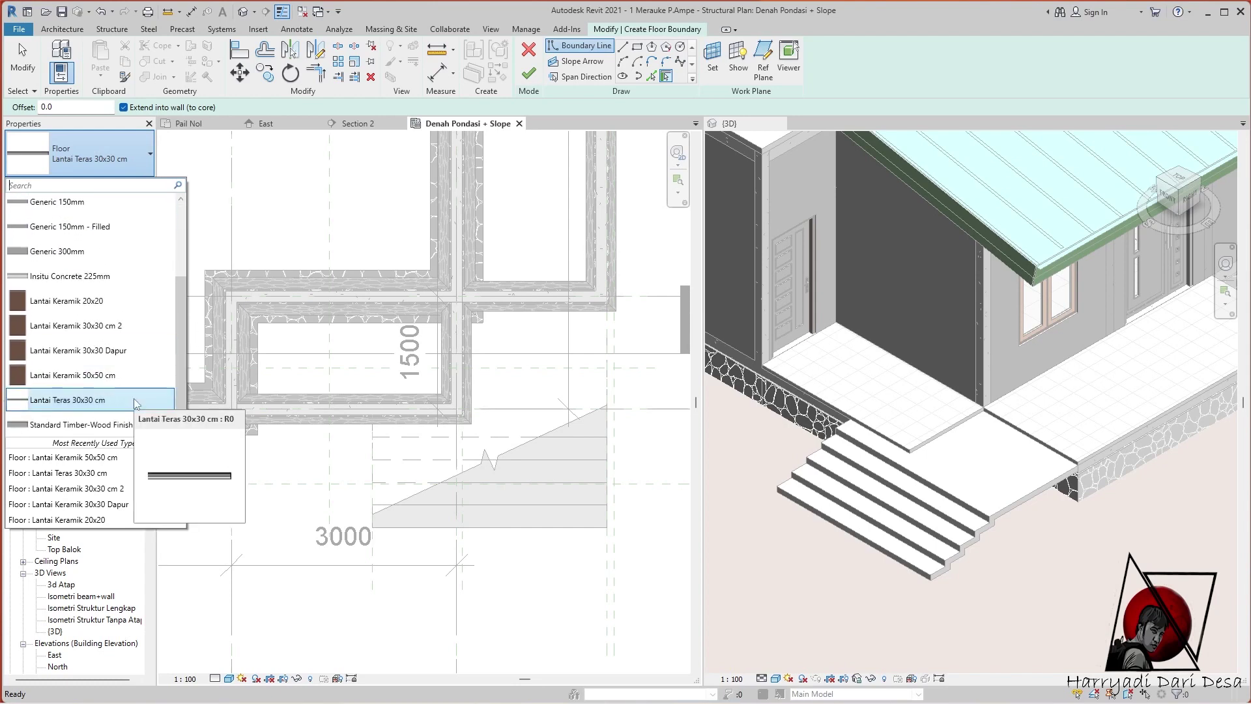
left_click(134, 399)
left_click(130, 184)
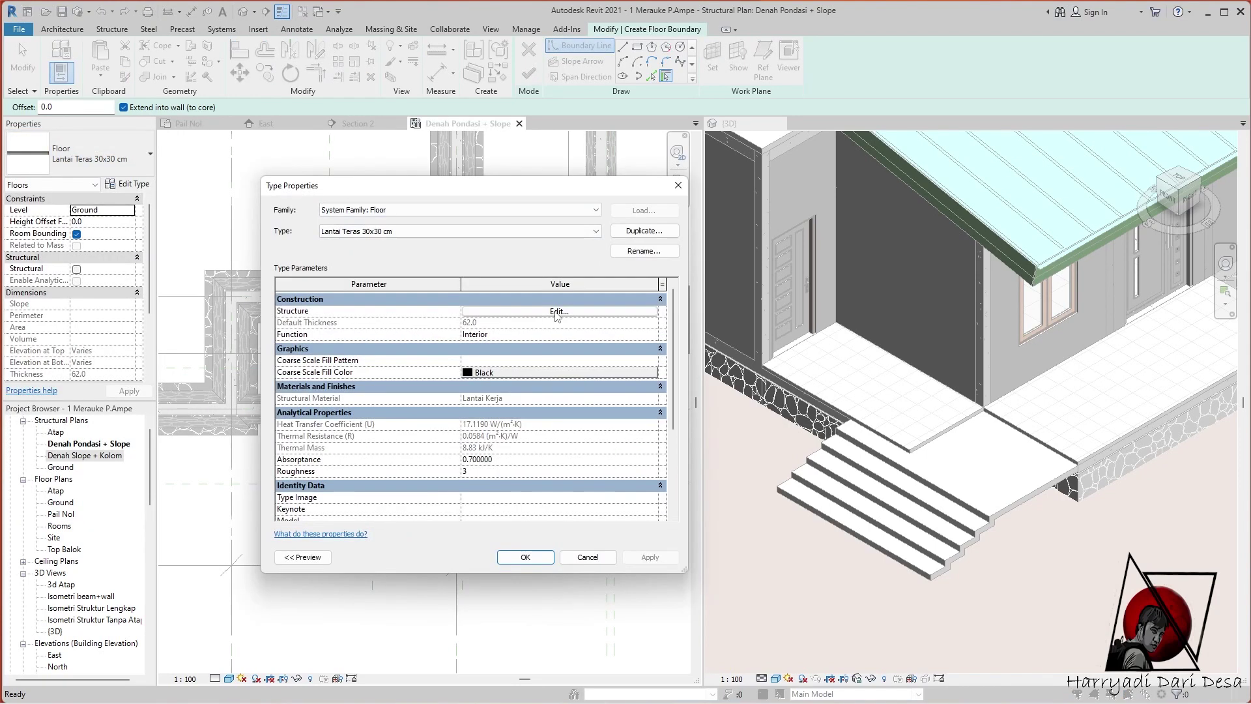
left_click(557, 316)
key("Escape")
left_click(645, 232)
type("Lantai Kerja")
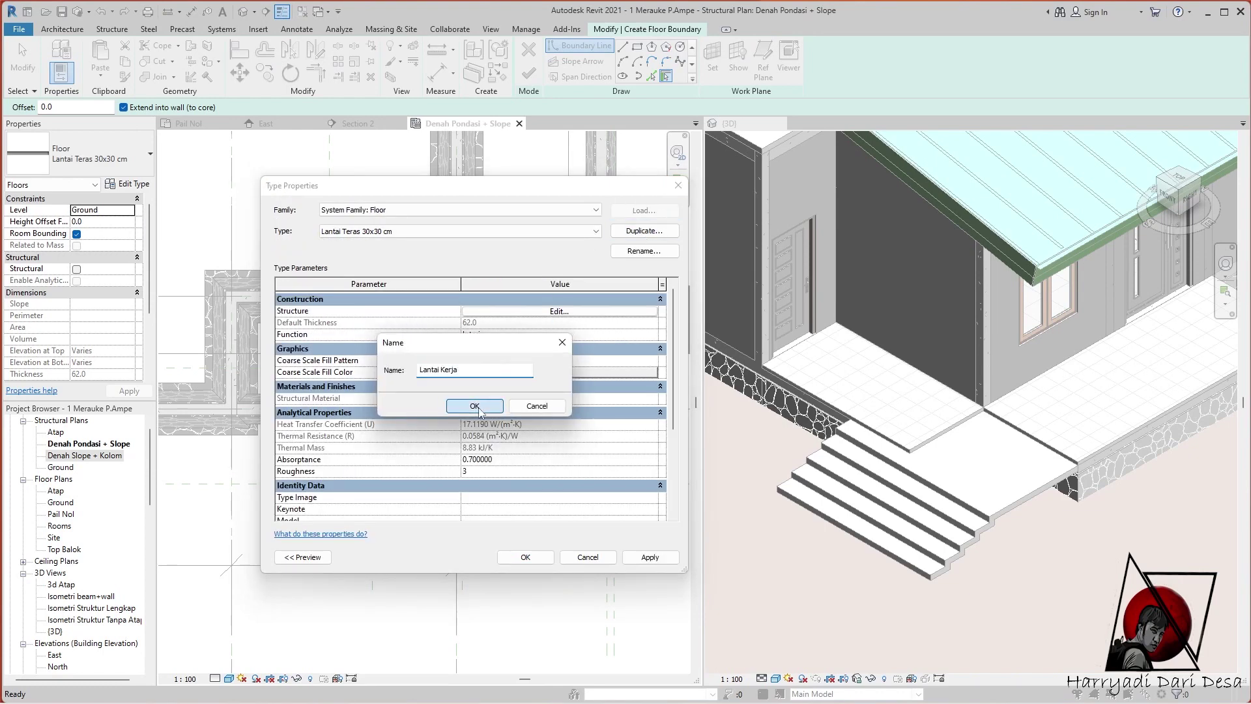
left_click(479, 407)
Delete the ceramic finish and mortar layers, leaving a single 30 mm structure layer
left_click(565, 312)
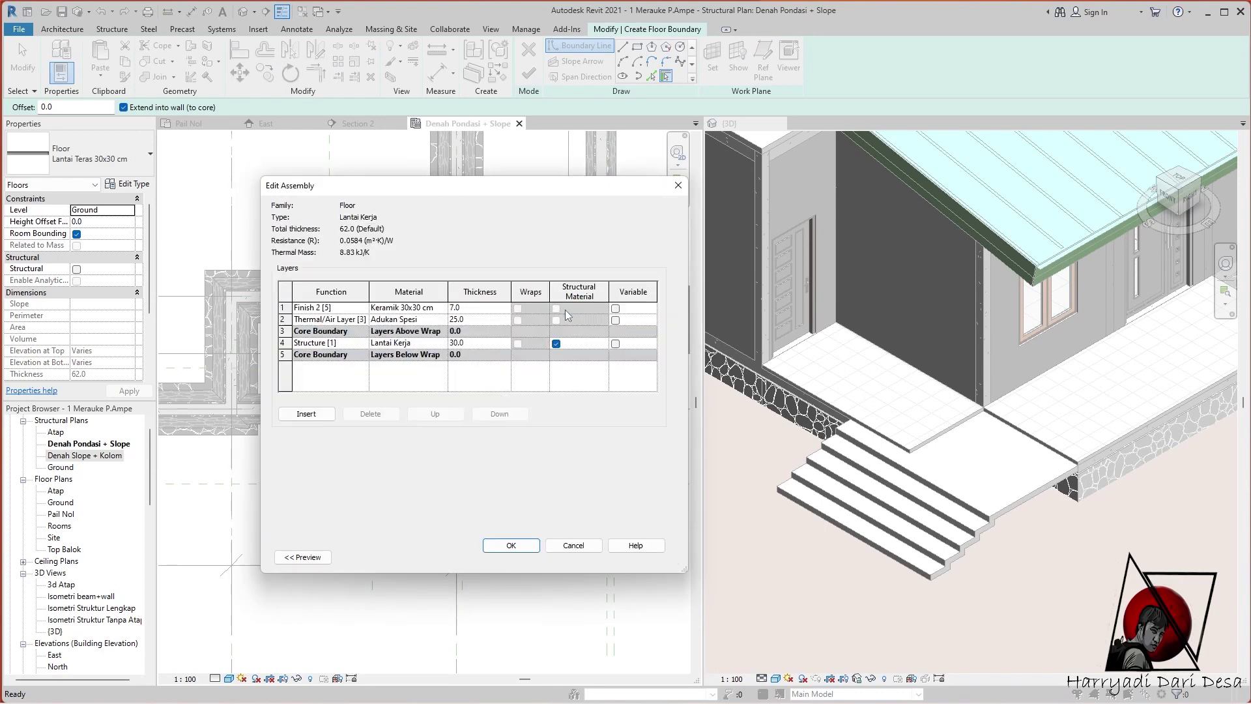
left_click(282, 307)
left_click(370, 413)
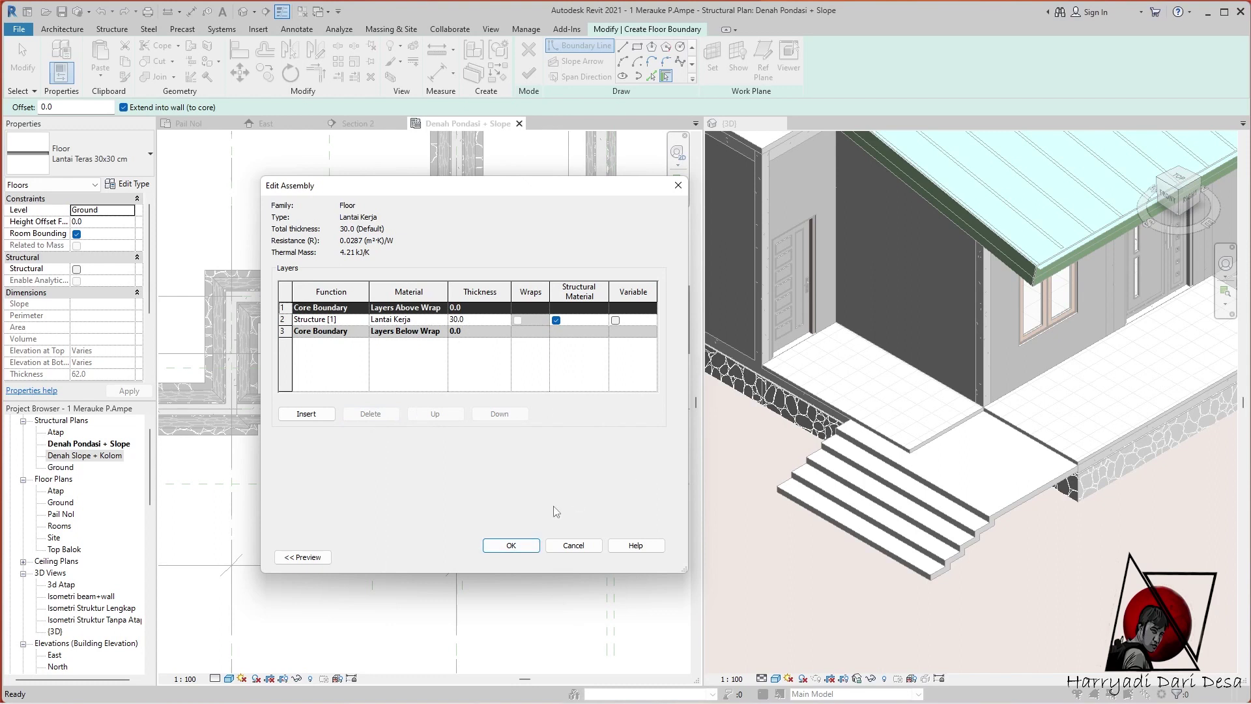
left_click(511, 546)
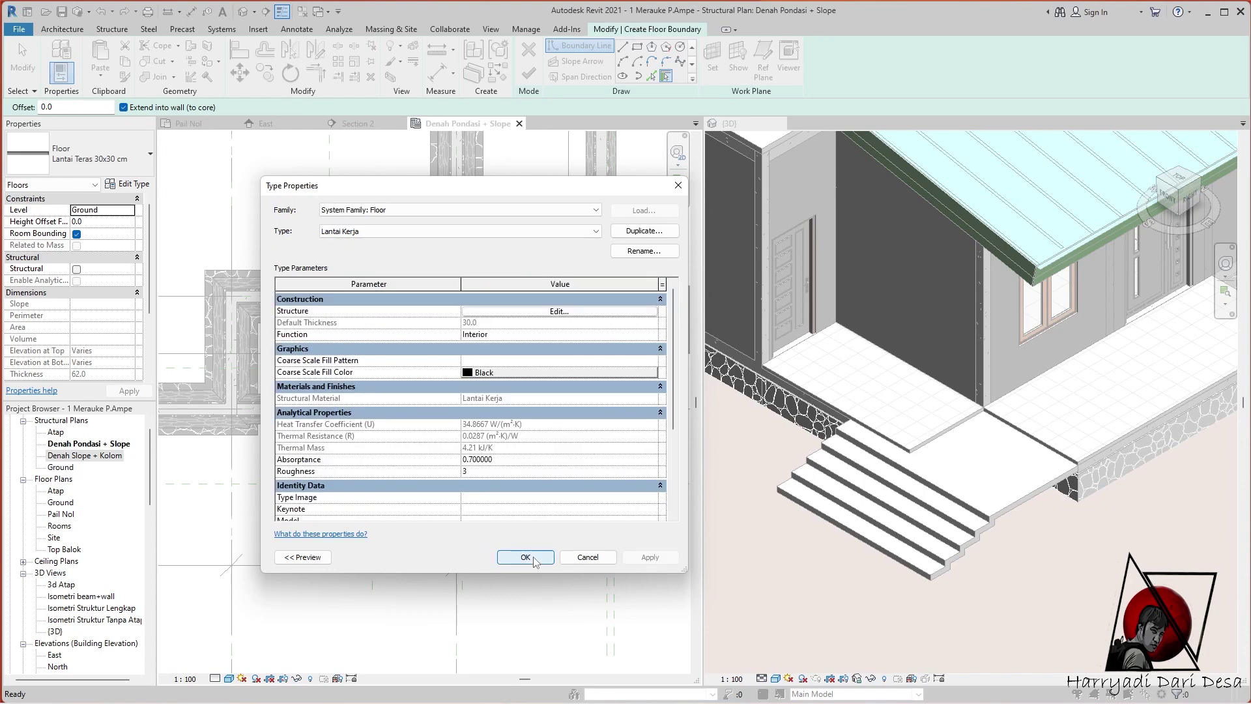
Change the Lantai Kerja material's surface pattern from Sand to Concrete
left_click(578, 313)
left_click(442, 326)
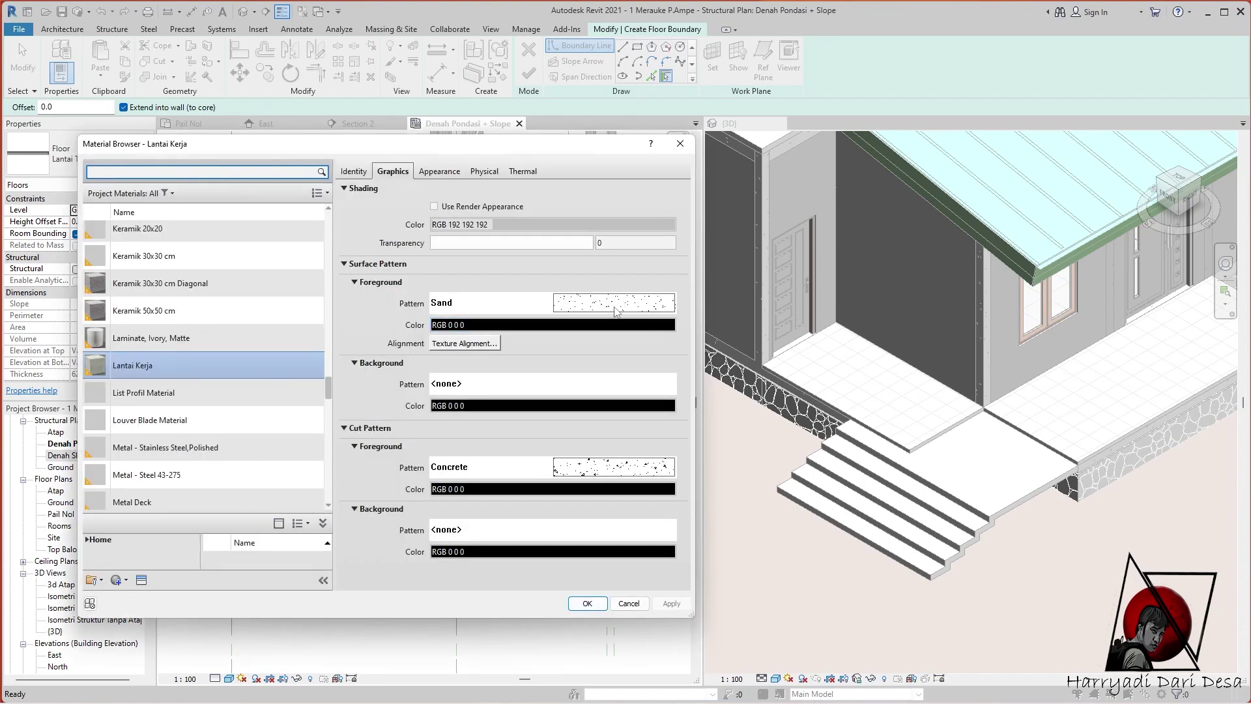
left_click(614, 303)
scroll(560, 404, "up", 3)
left_click(475, 385)
left_click(644, 560)
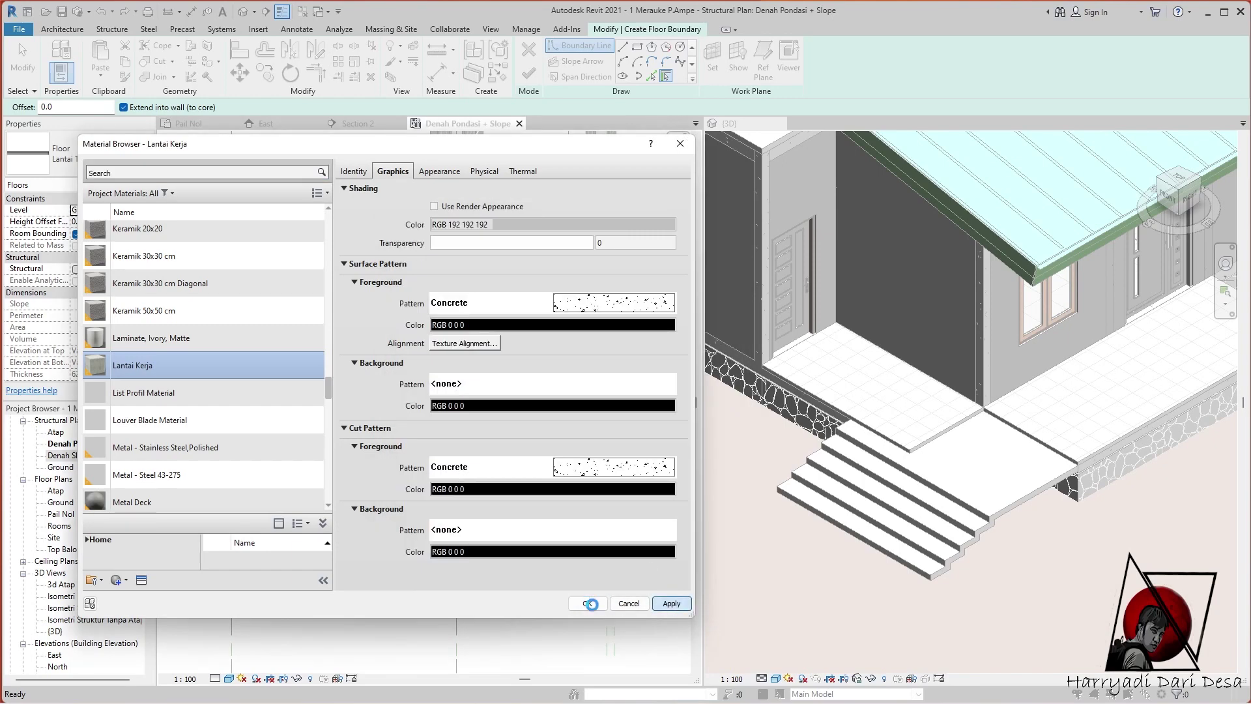
left_click(587, 603)
left_click(511, 544)
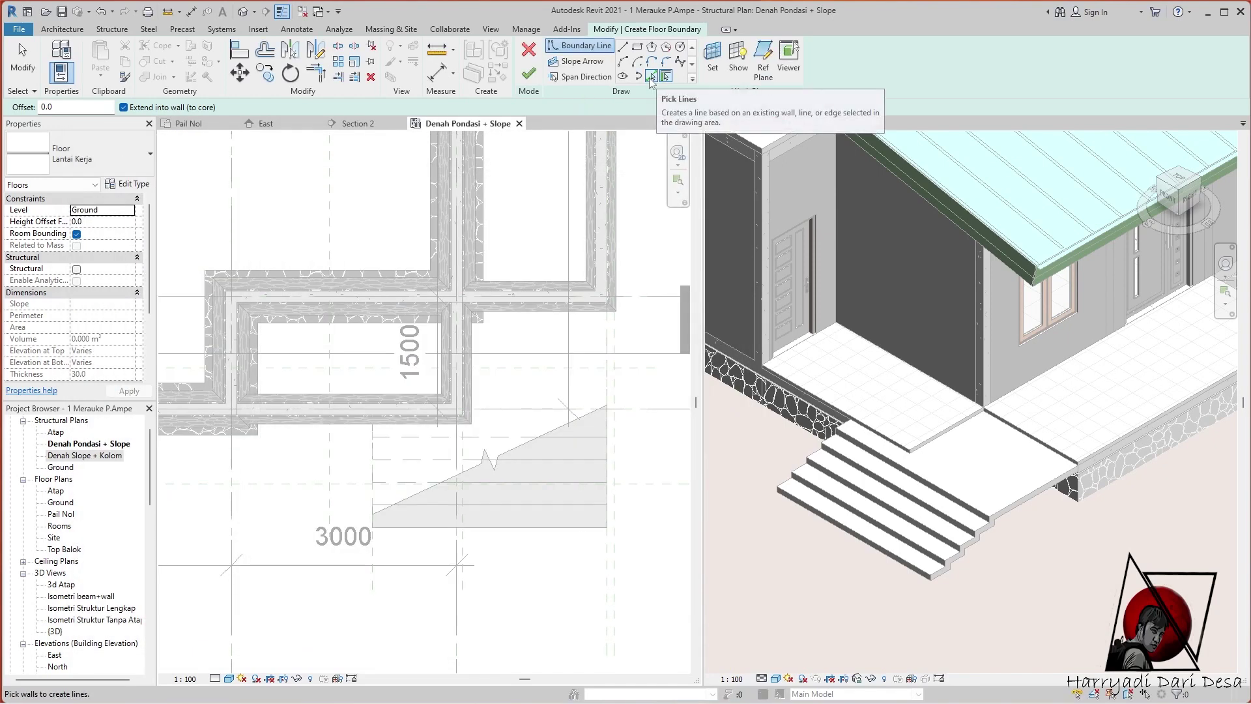
Outline the floor boundary by picking the stair's bottom, left, top and right edges
left_click(651, 76)
left_click(495, 527)
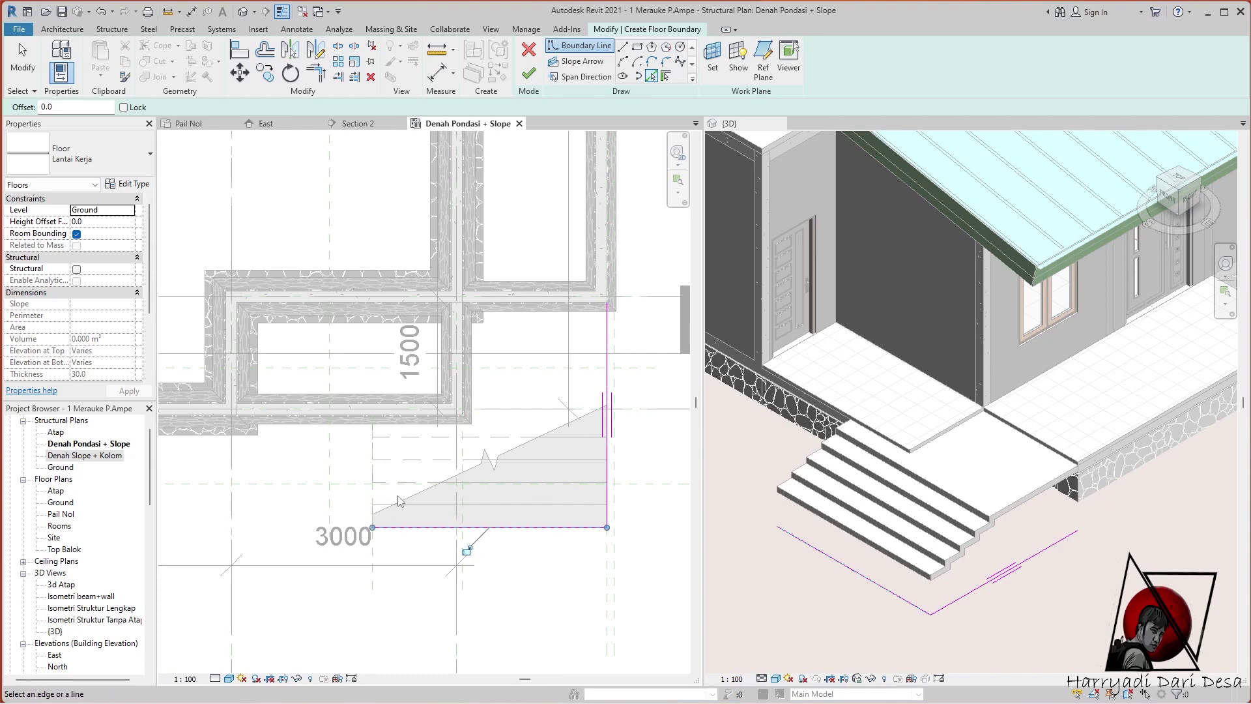
left_click(372, 456)
scroll(389, 404, "up", 3)
left_click(417, 444)
left_click(612, 406)
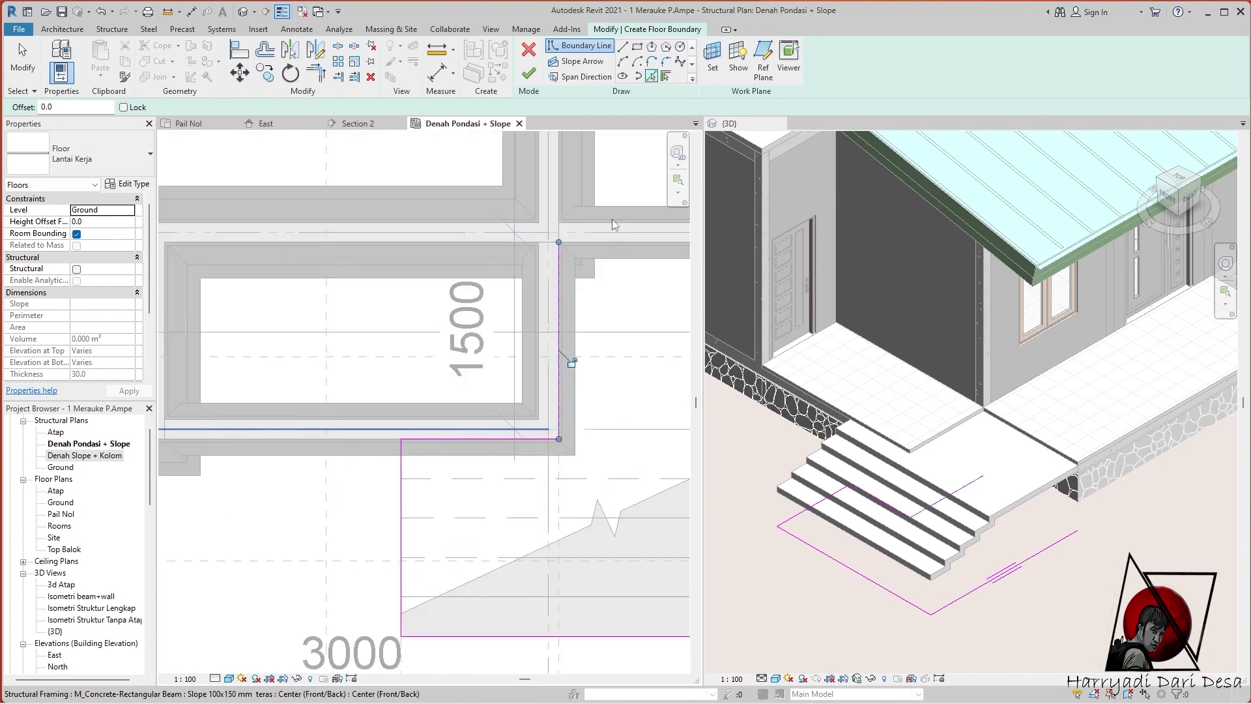
Finish the Lantai Kerja floor slab and view it in Section 2
scroll(405, 289, "down", 3)
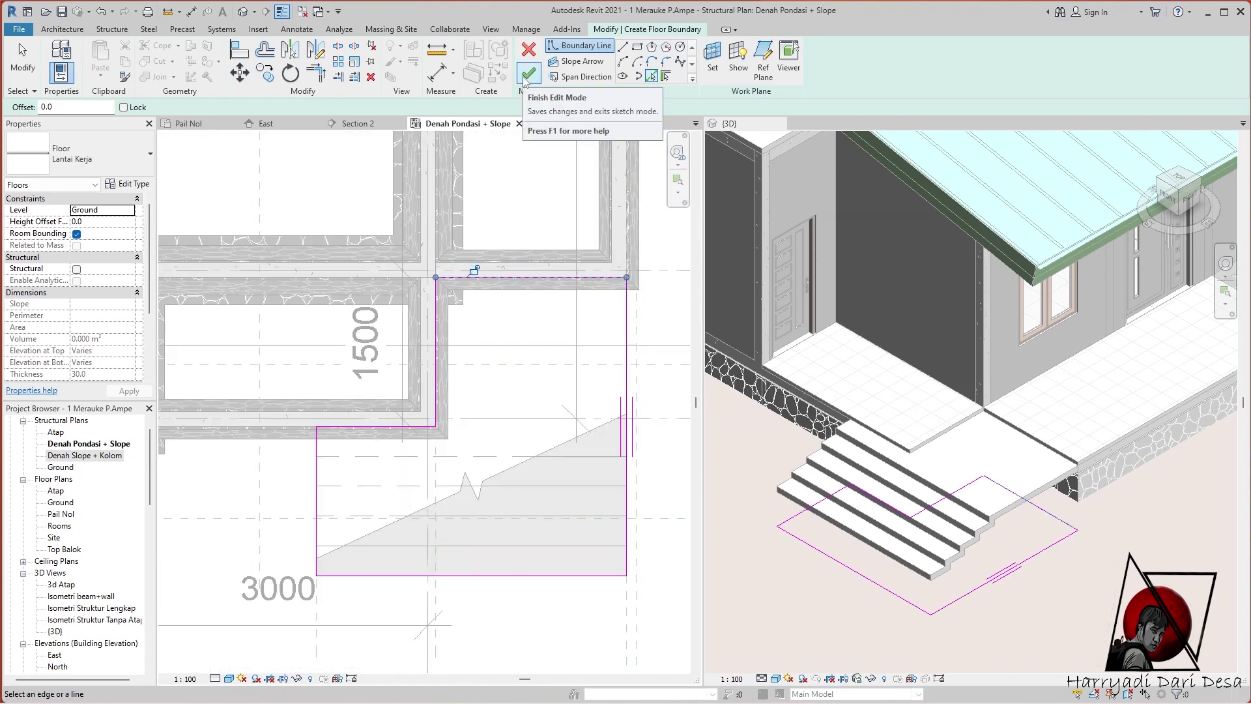
left_click(529, 74)
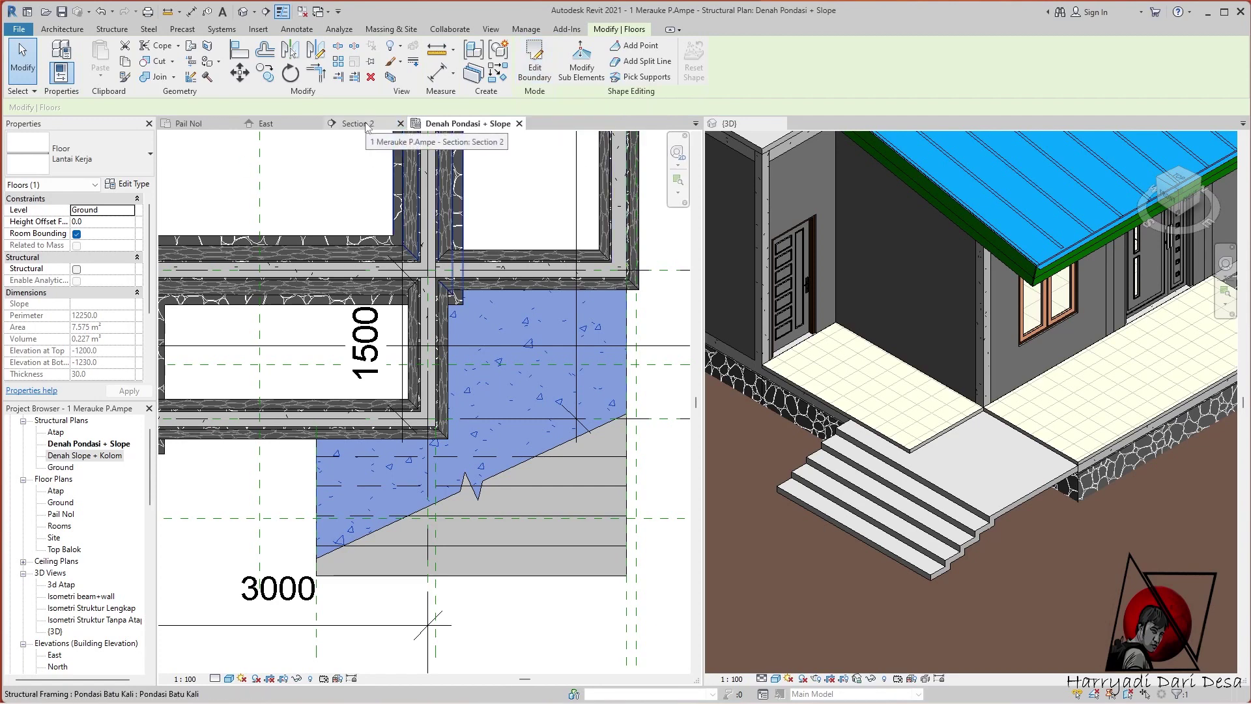
left_click(355, 123)
scroll(533, 387, "down", 5)
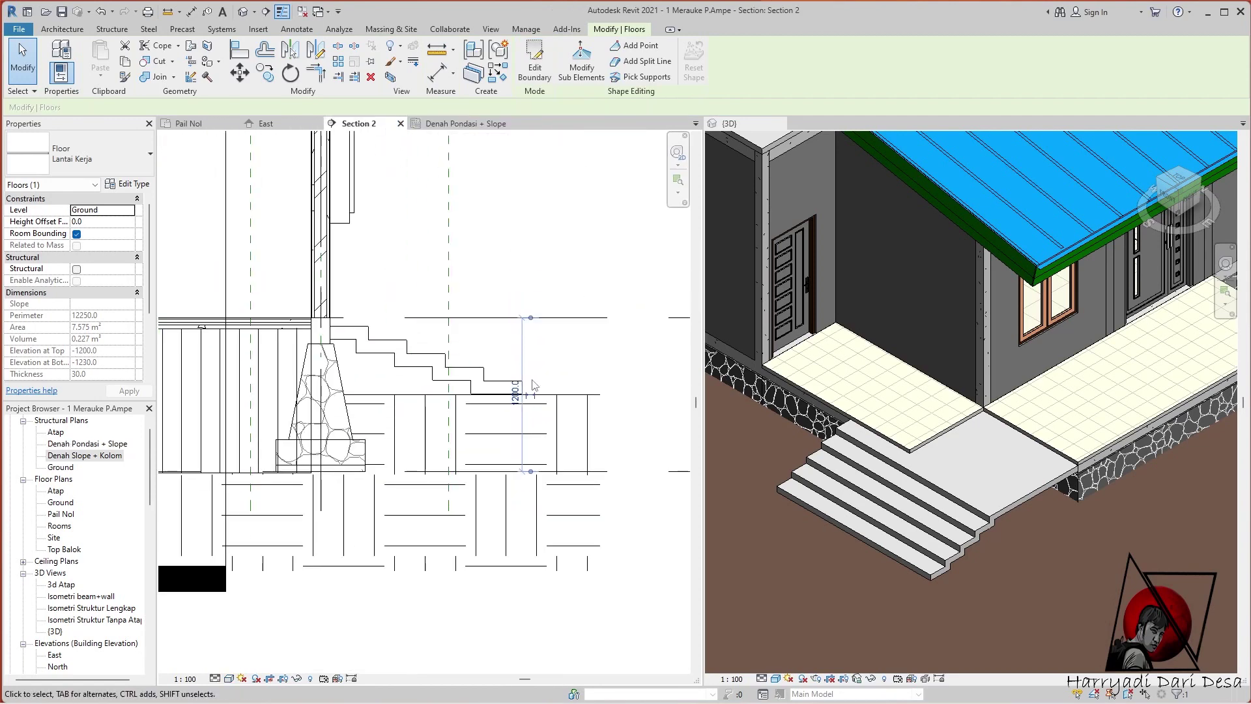
scroll(479, 430, "up", 4)
scroll(481, 431, "up", 2)
scroll(502, 350, "down", 4)
left_click(189, 124)
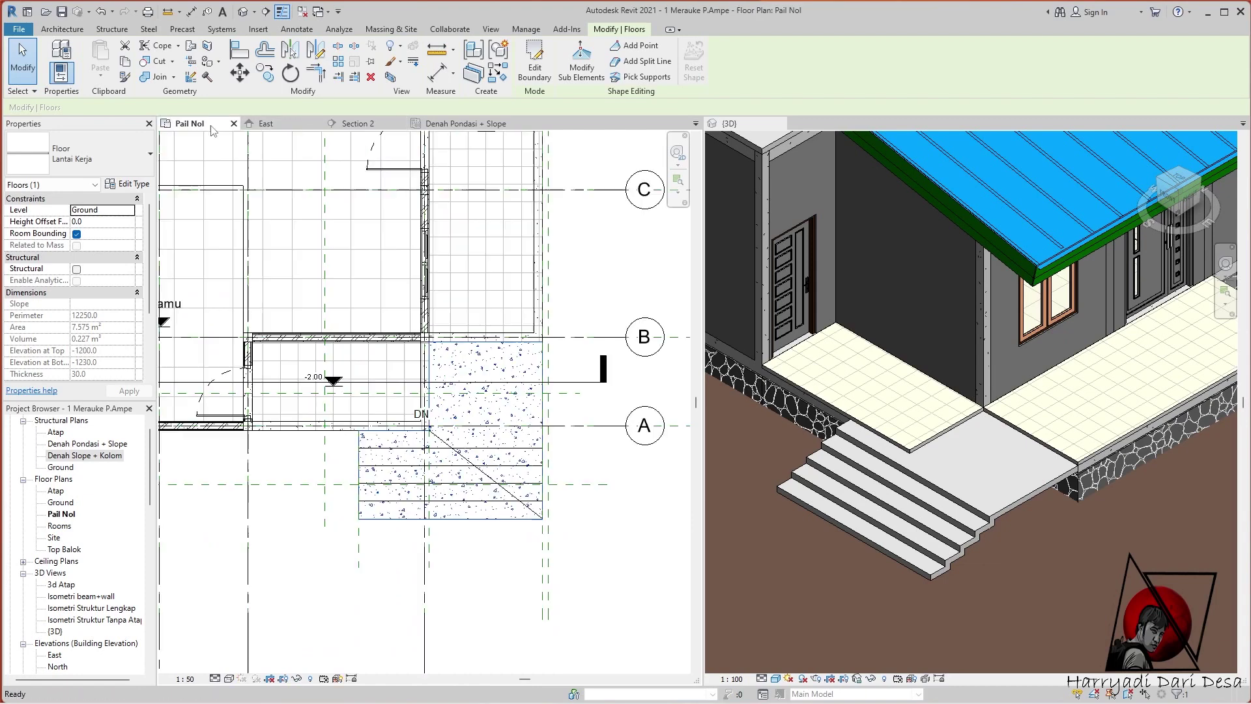
left_click(545, 462)
key("Escape")
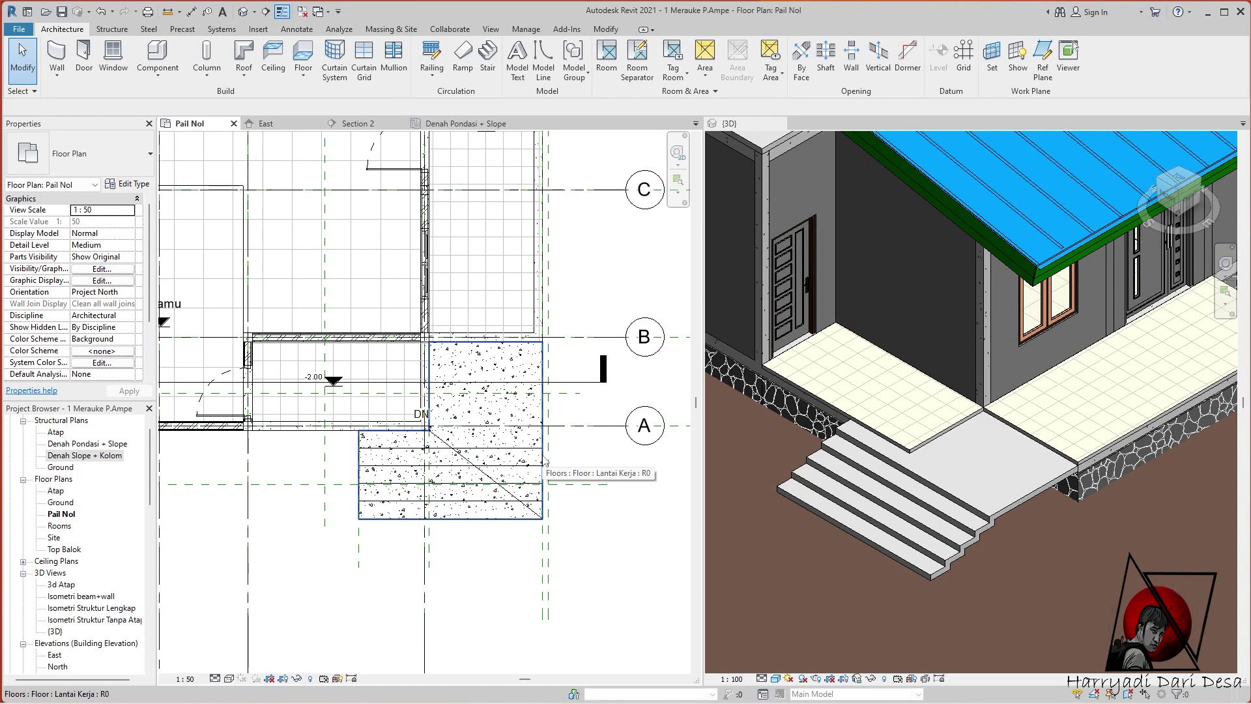
left_click(545, 462)
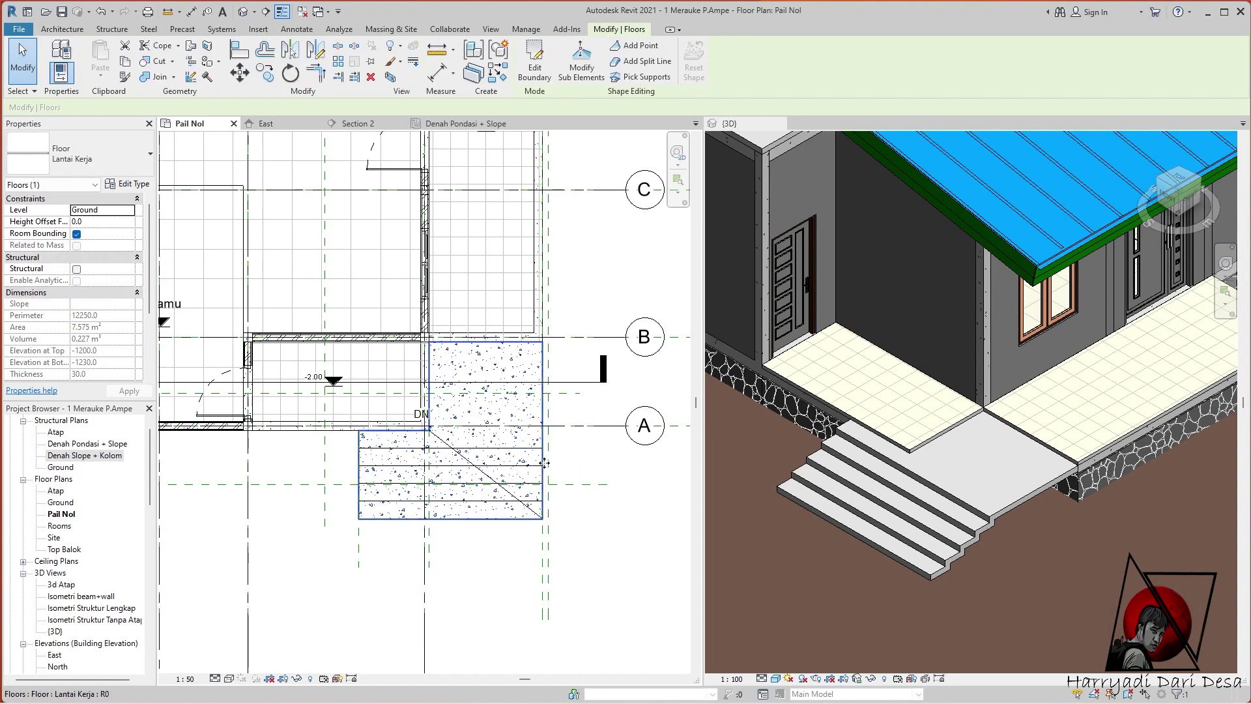
type("600")
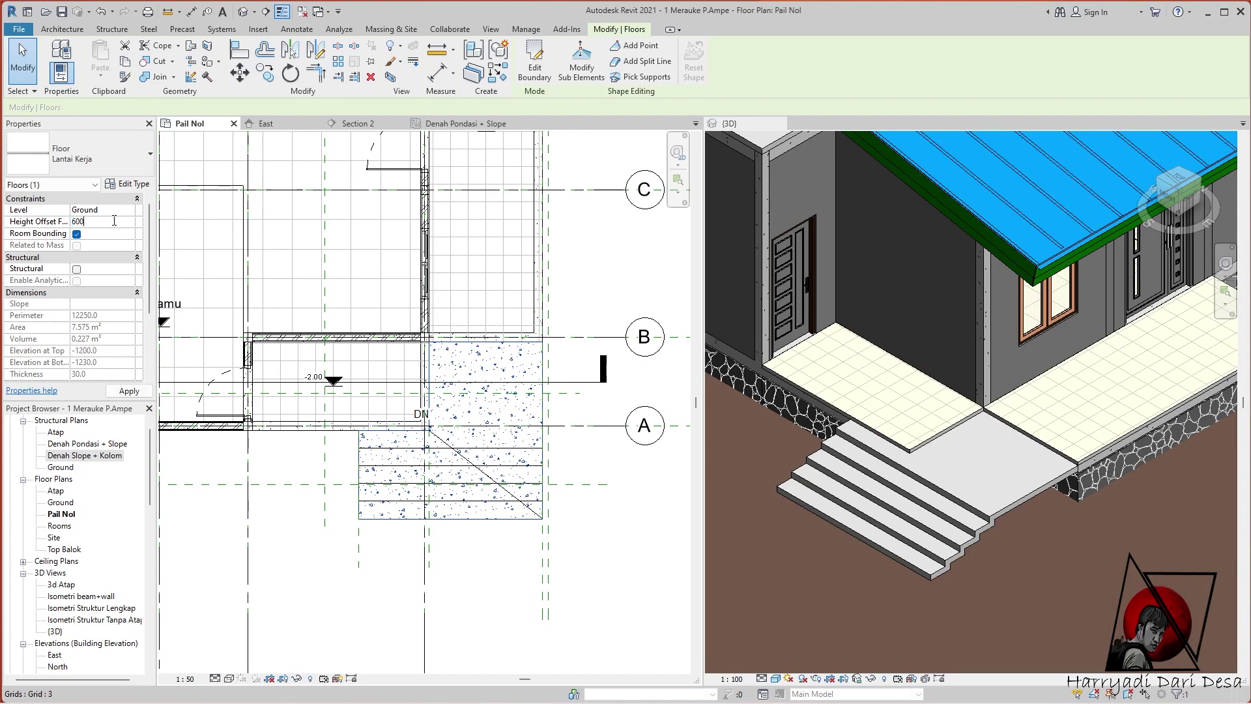
left_click(611, 298)
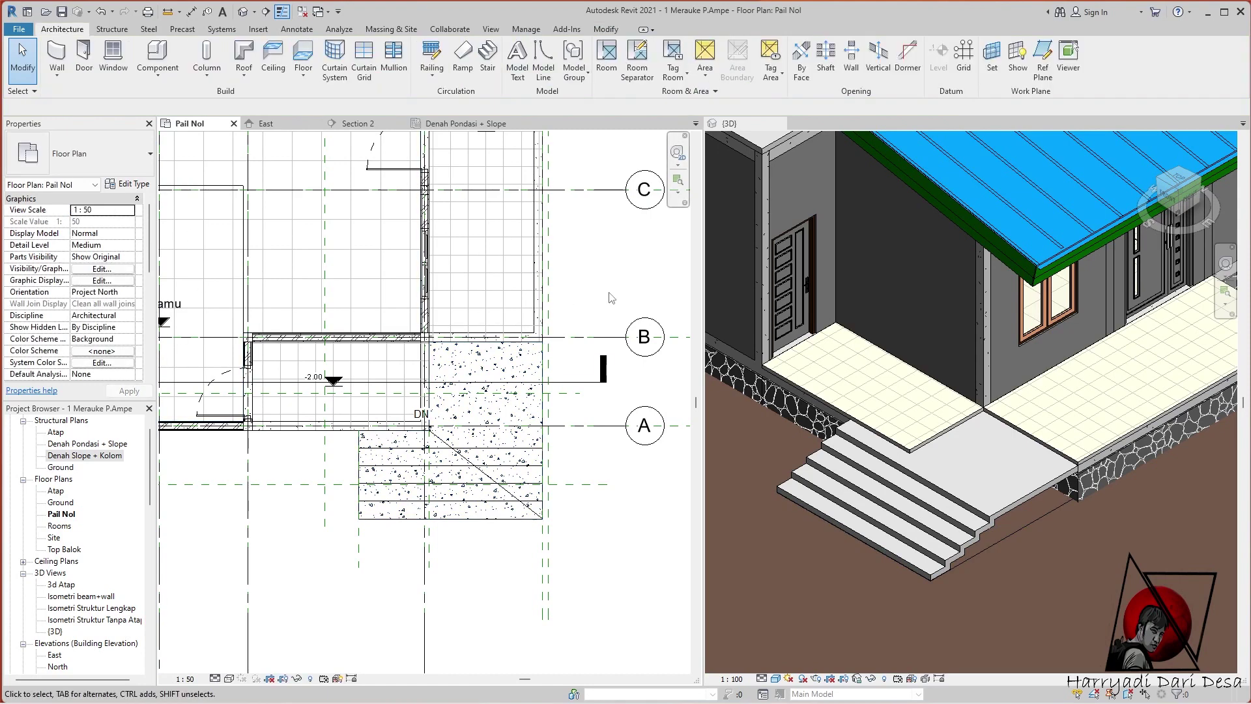
left_click(357, 123)
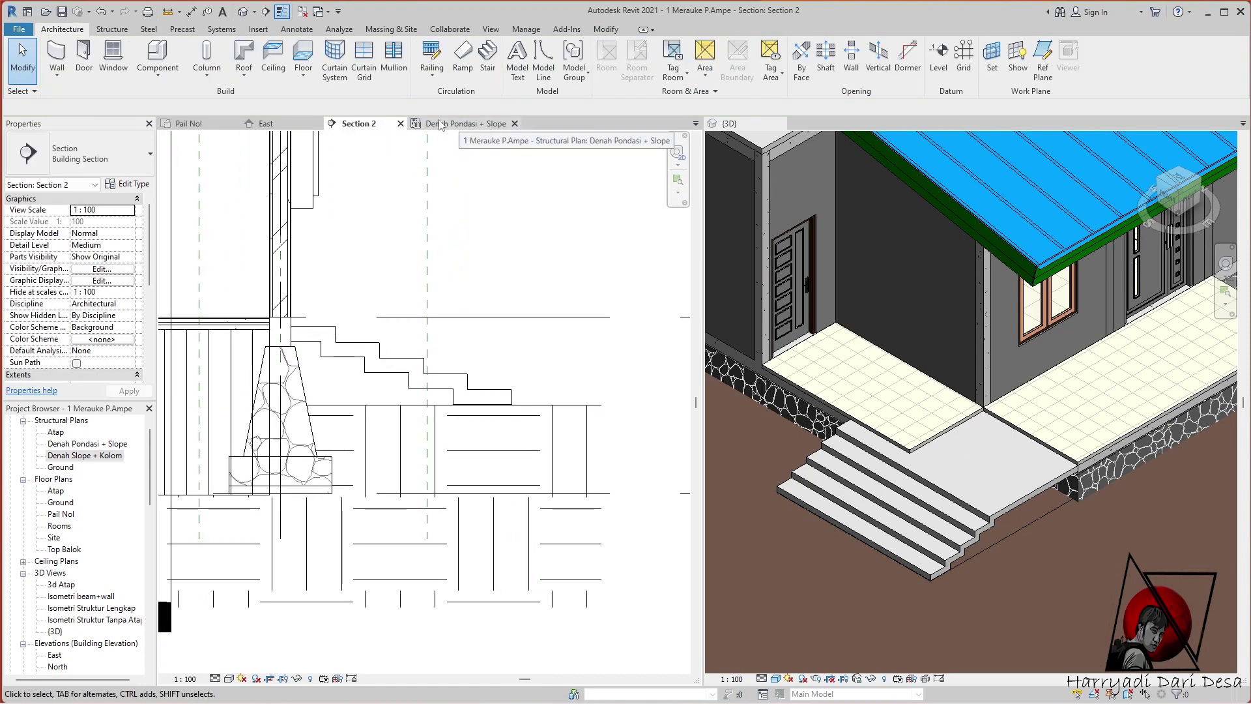
In the East elevation, give the slab under the stair a 607.0 height offset
left_click(266, 123)
scroll(391, 417, "up", 3)
left_click(391, 418)
scroll(469, 352, "up", 2)
scroll(443, 320, "up", 2)
key("d")
key("i")
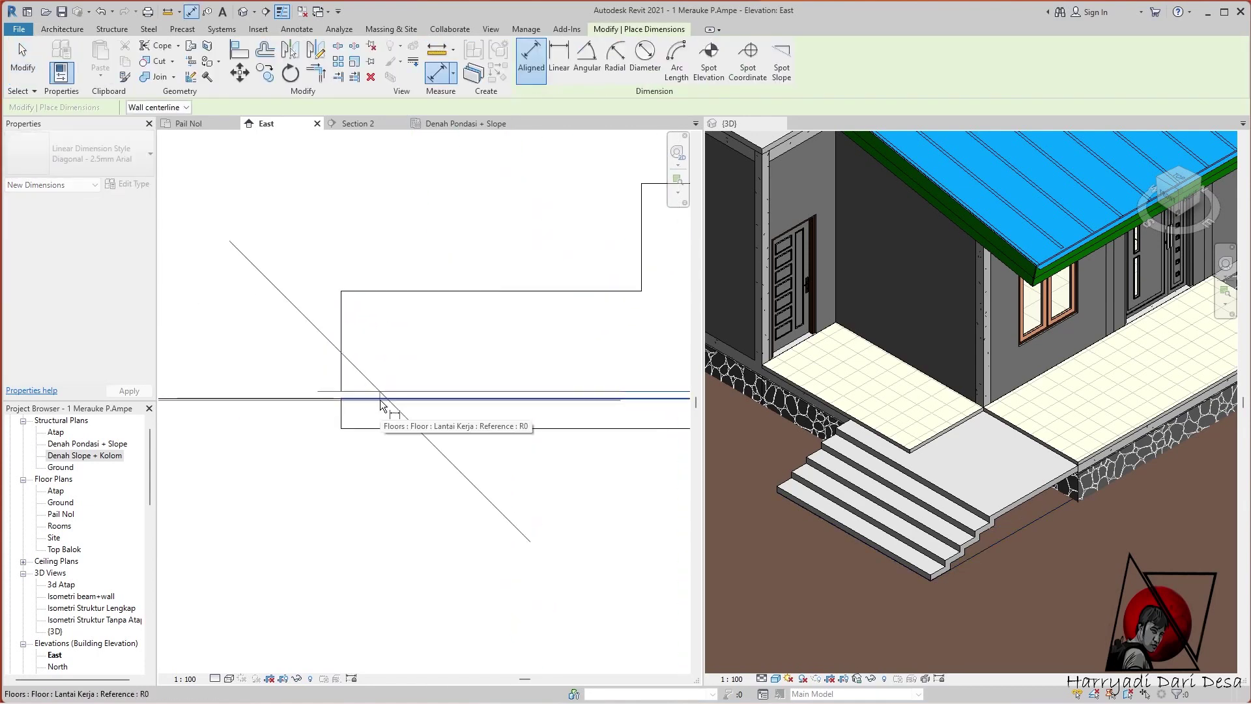
key("Escape")
key("Escape")
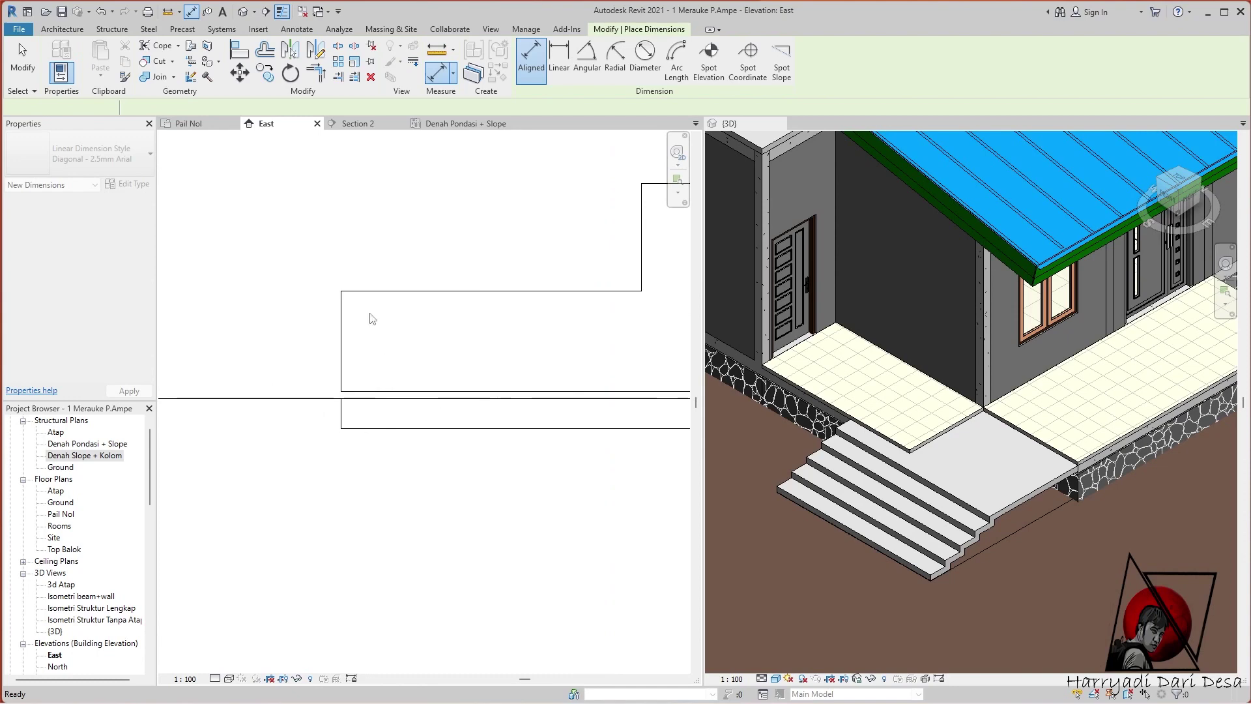
left_click(381, 399)
key("Return")
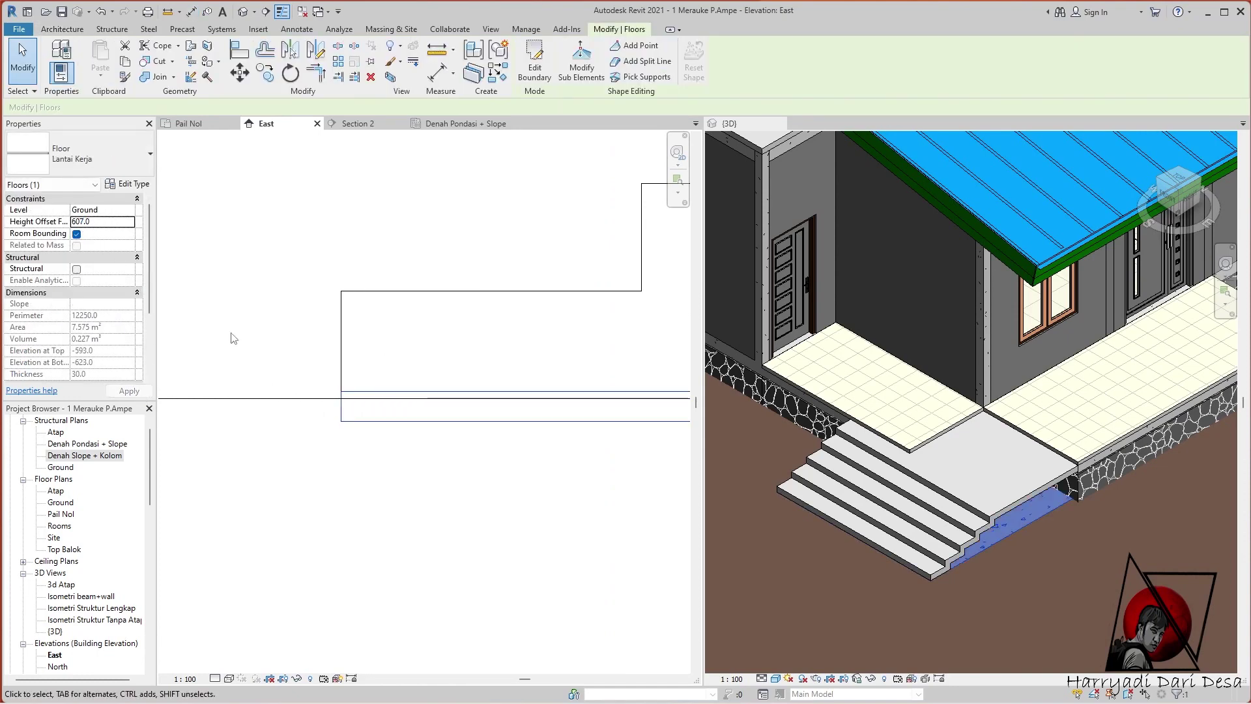
scroll(293, 417, "down", 3)
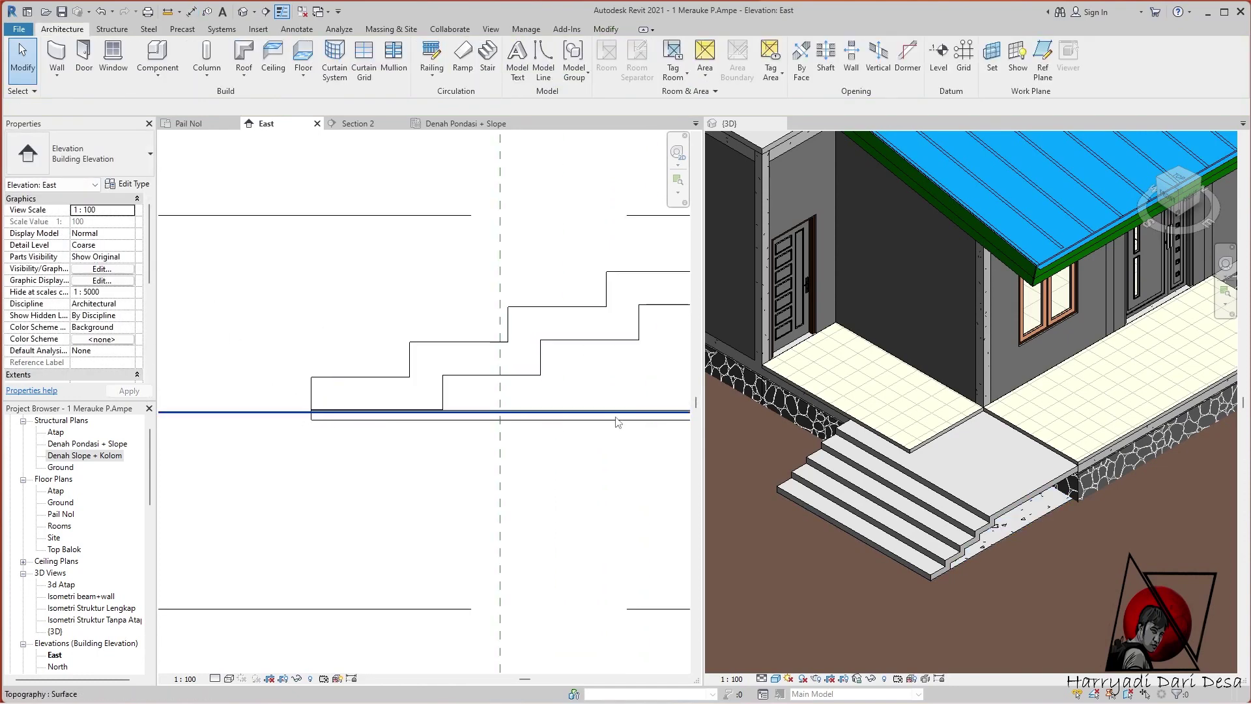
Give the Lantai Kerja material a mid-grey RGB 128 128 128 shading colour
left_click(128, 184)
left_click(615, 313)
left_click(419, 329)
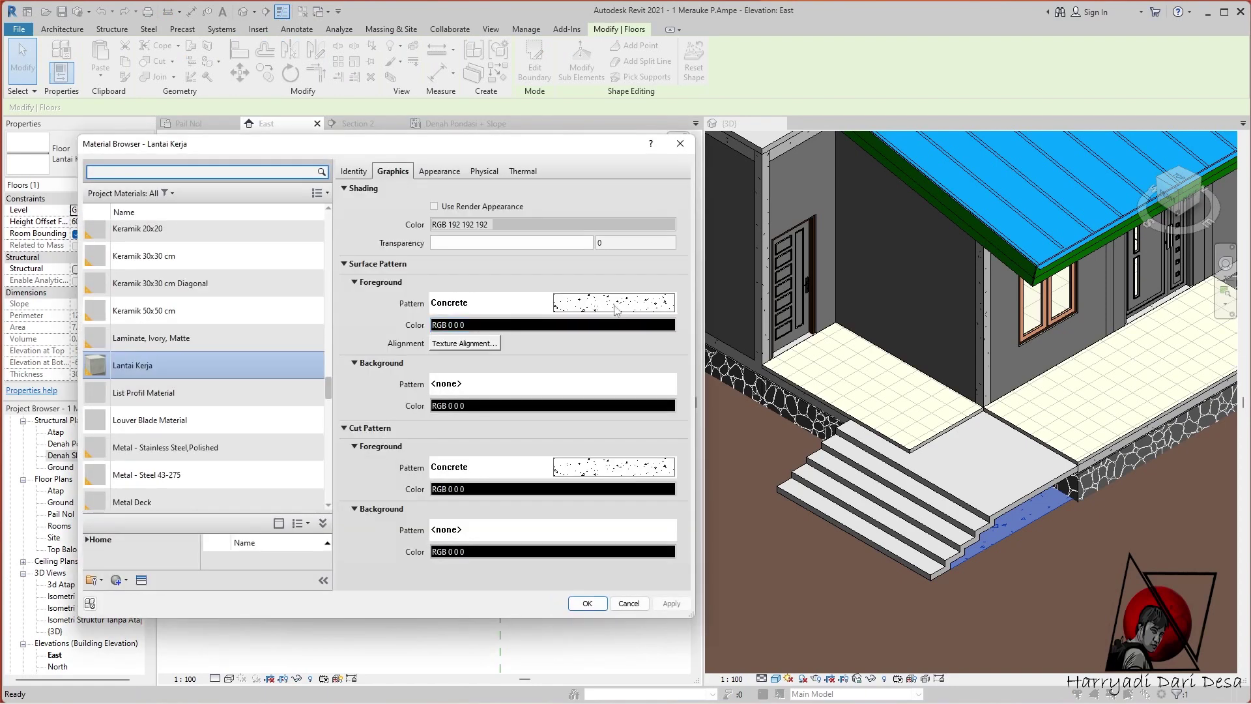
left_click(552, 224)
left_click(439, 492)
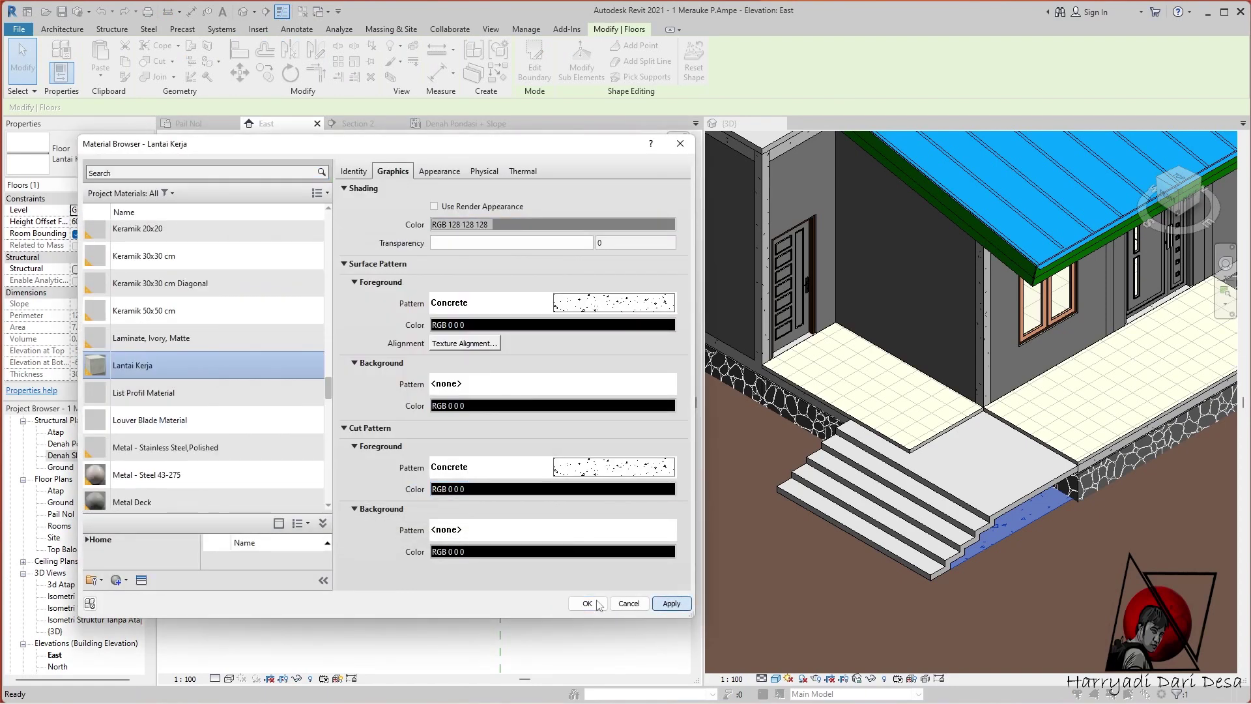
left_click(590, 604)
key("Return")
left_click(542, 564)
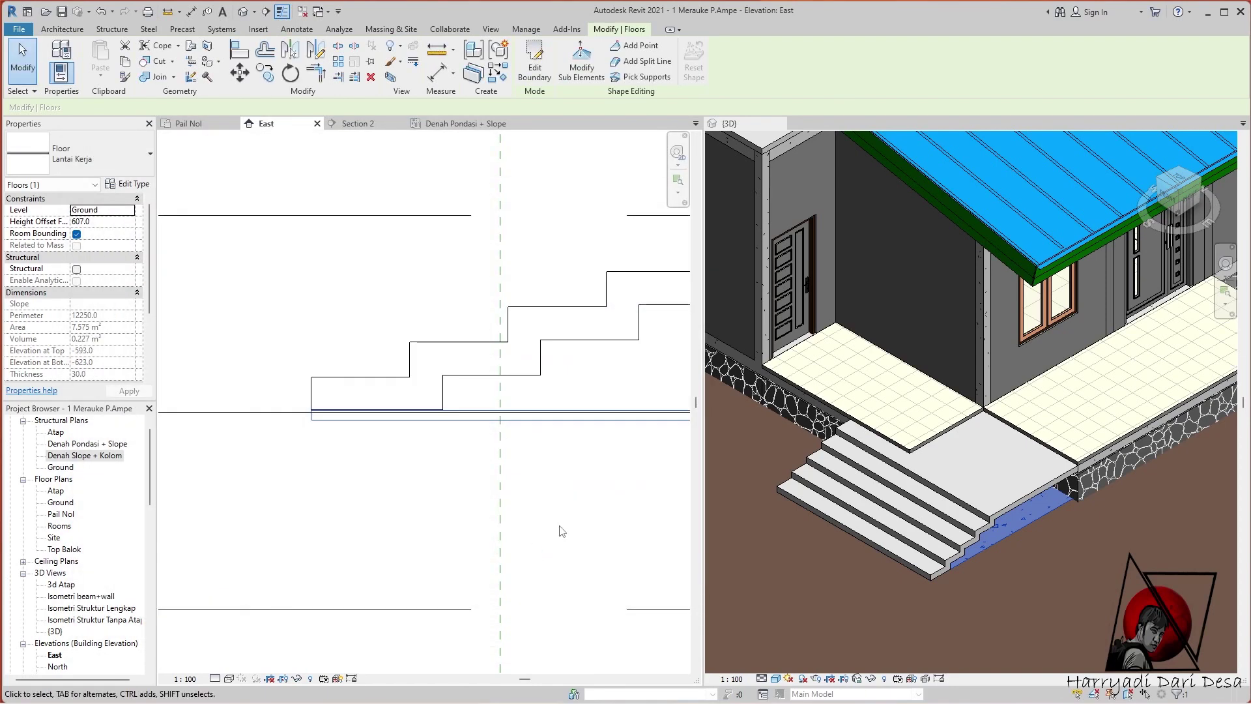
key("Escape")
Zoom in on the elevation and select the stair
scroll(877, 461, "up", 3)
scroll(889, 463, "down", 1)
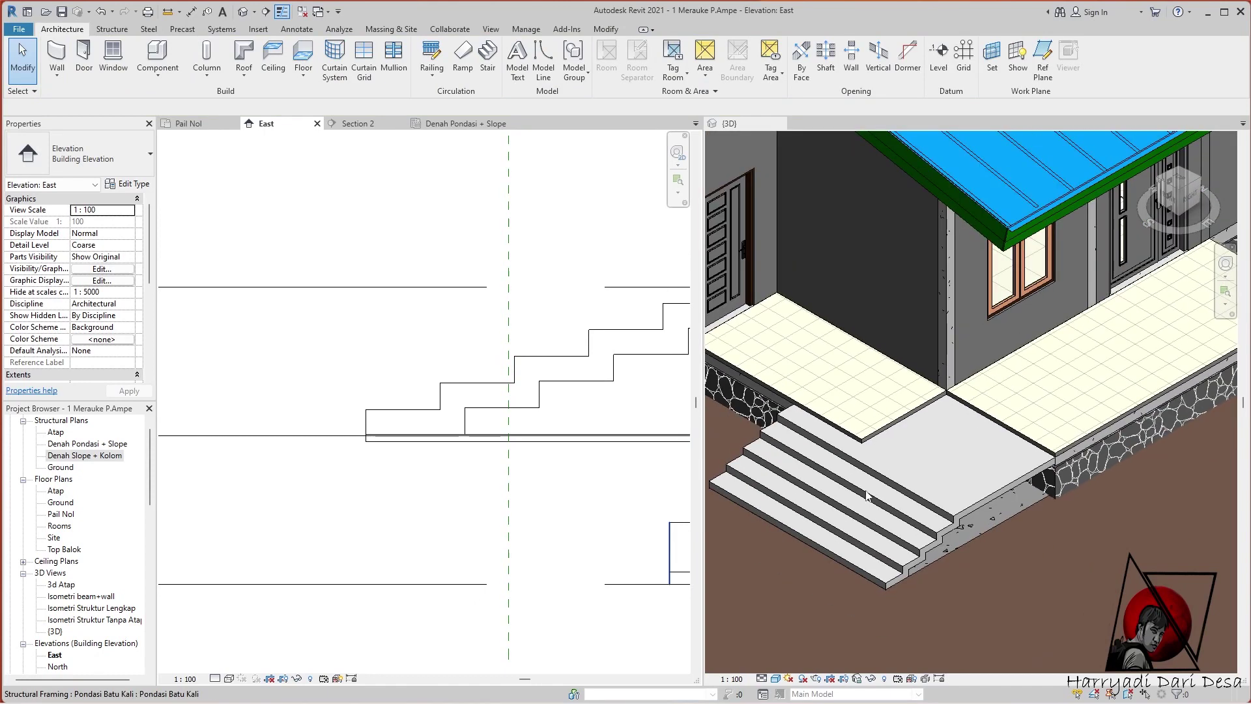
scroll(889, 463, "up", 1)
scroll(422, 386, "up", 2)
left_click(421, 385)
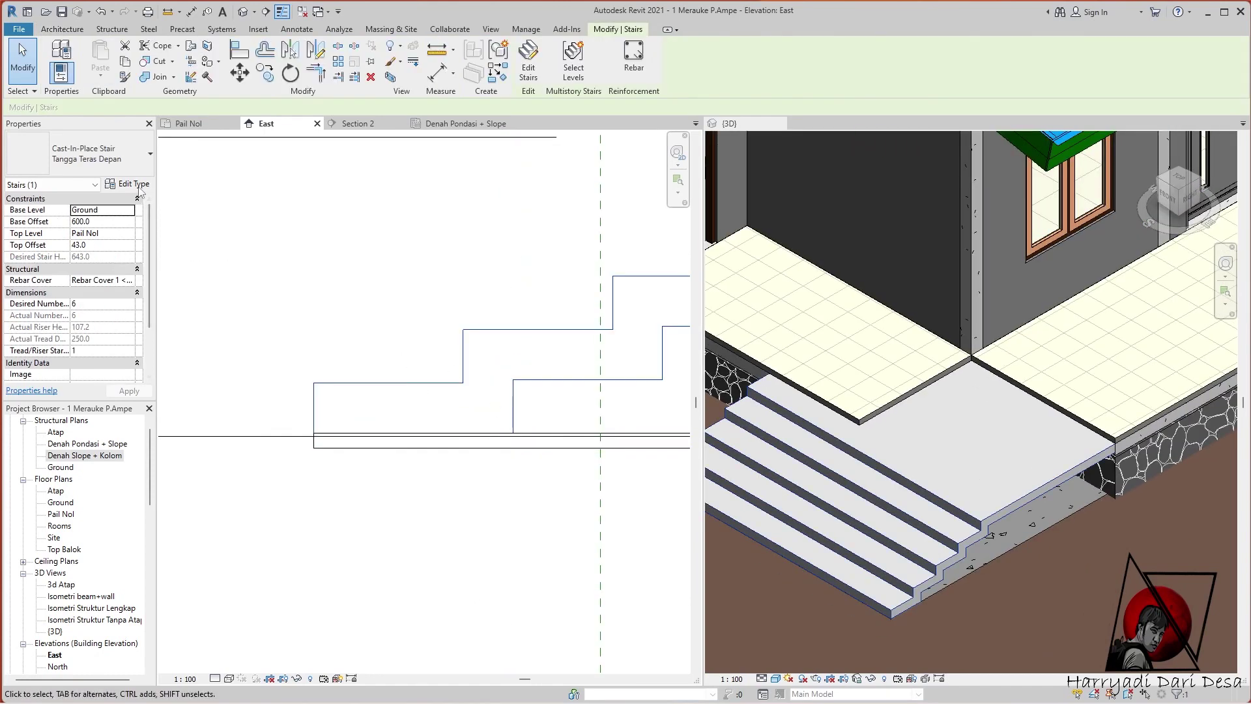
Give the stair's Concrete, Cast In Situ material RGB 128 grey shading and a Concrete surface pattern
left_click(133, 185)
left_click(654, 372)
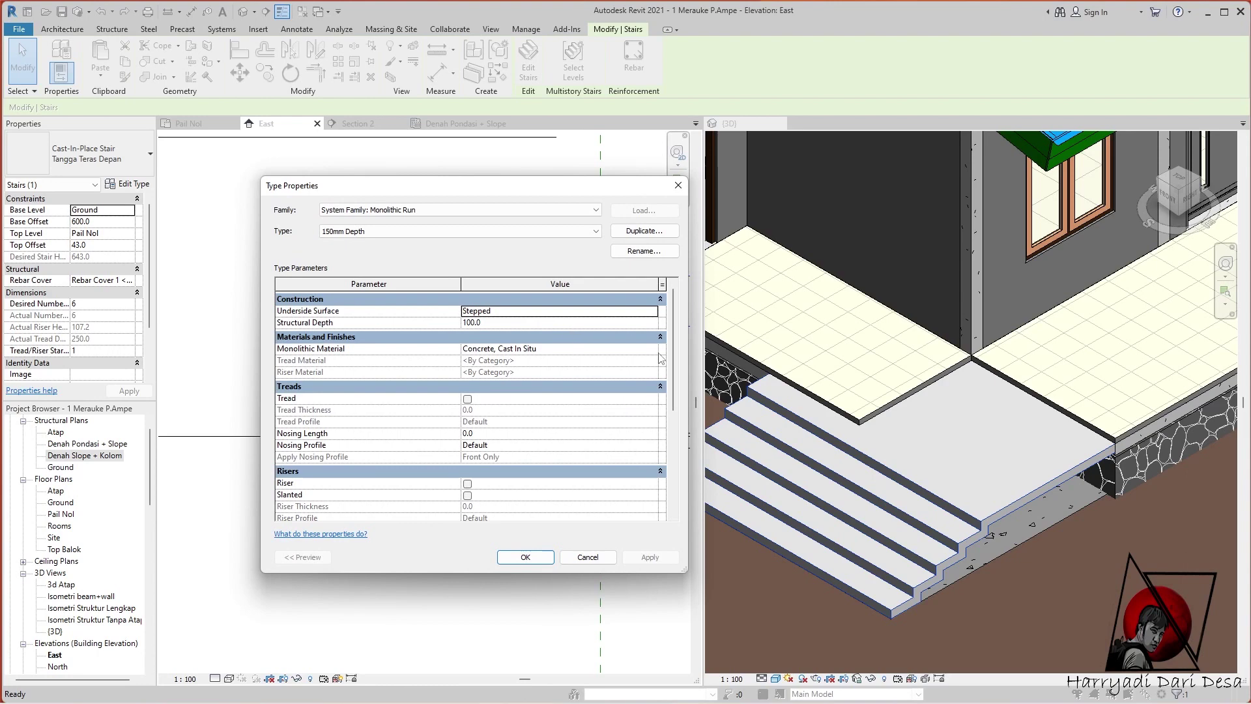
left_click(507, 225)
left_click(305, 368)
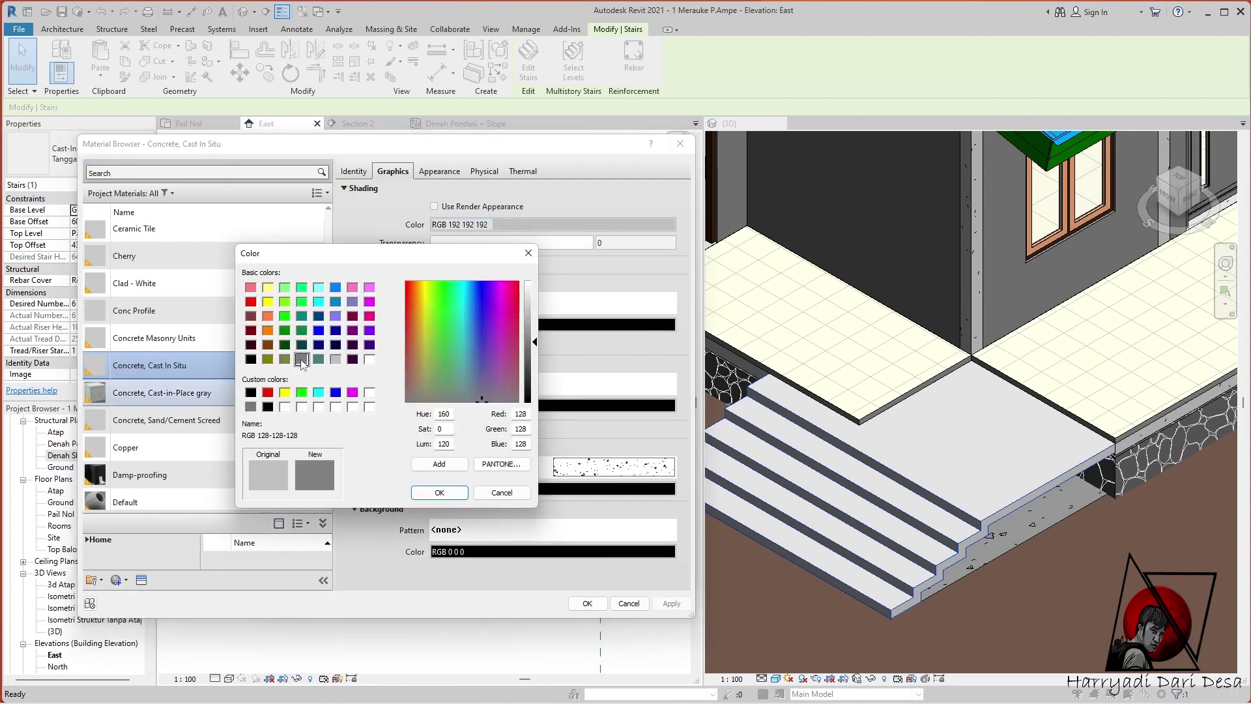
left_click(440, 497)
left_click(589, 312)
left_click(634, 390)
left_click(650, 564)
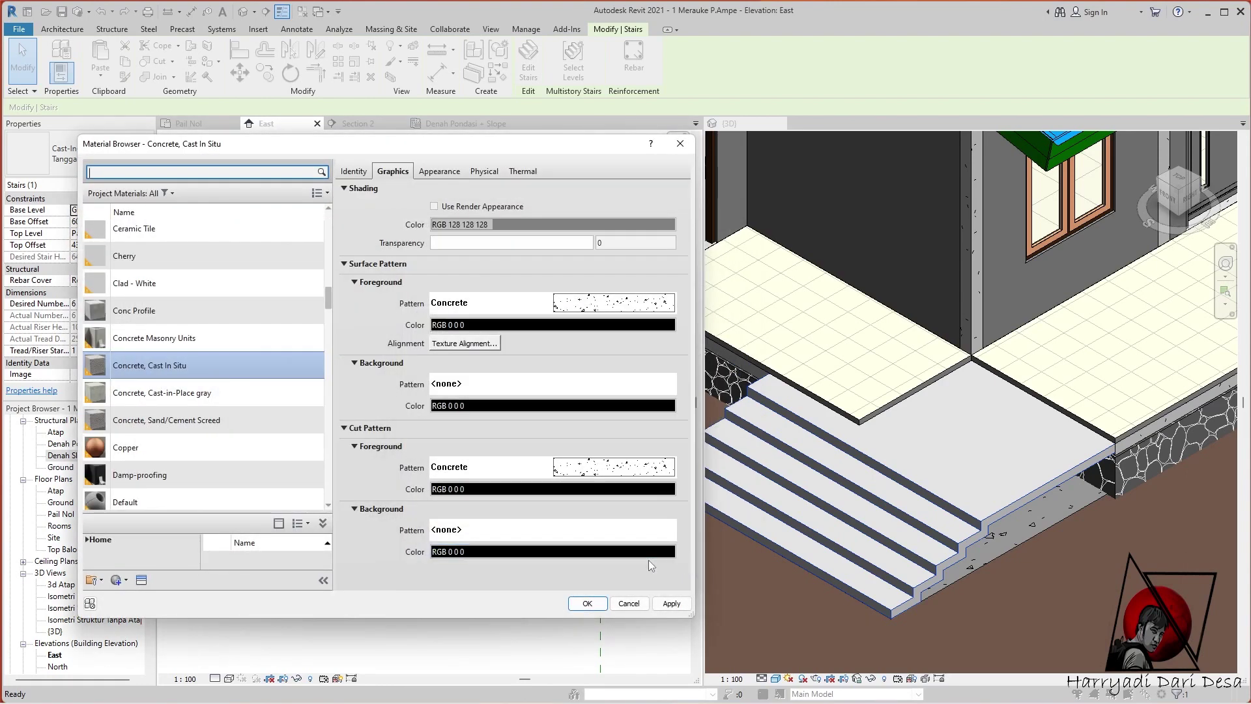
left_click(588, 604)
left_click(522, 557)
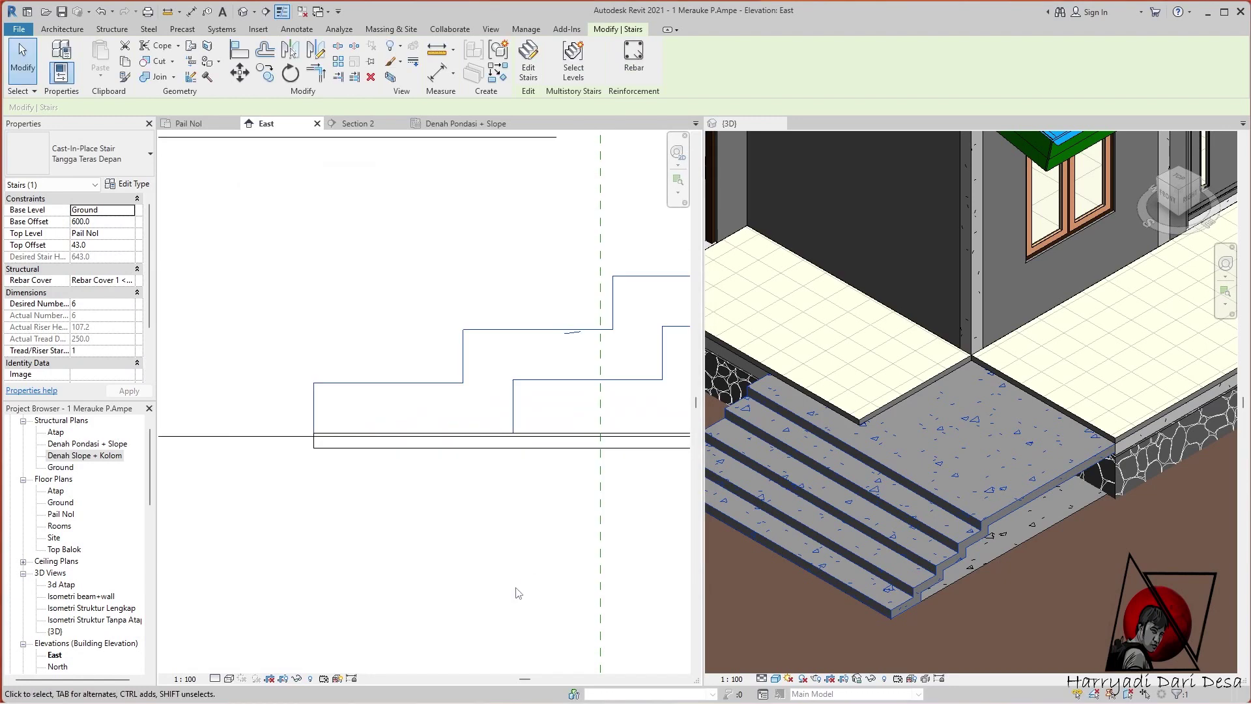
key("Escape")
Orbit the 3D model and check the Denah Pondasi + Slope and Pail Nol plans
middle_click_drag(851, 522, 969, 468, "shift")
scroll(281, 329, "down", 2)
scroll(280, 329, "down", 2)
scroll(281, 329, "down", 2)
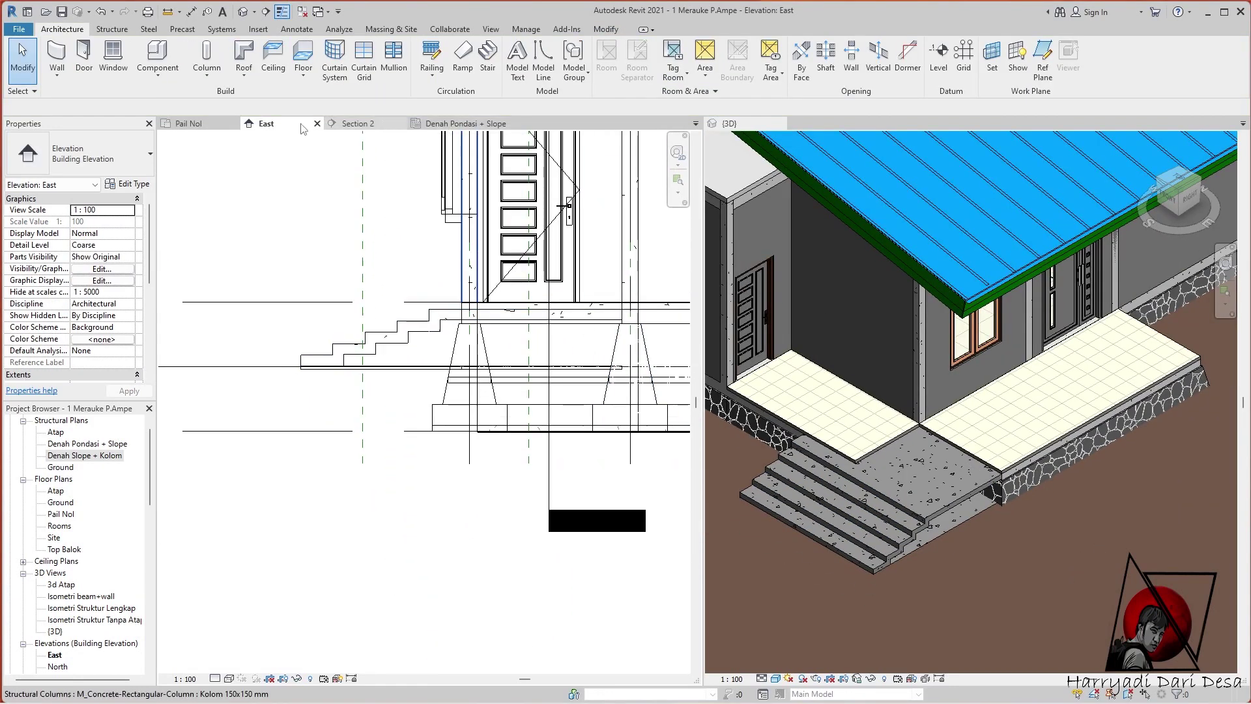
left_click(456, 128)
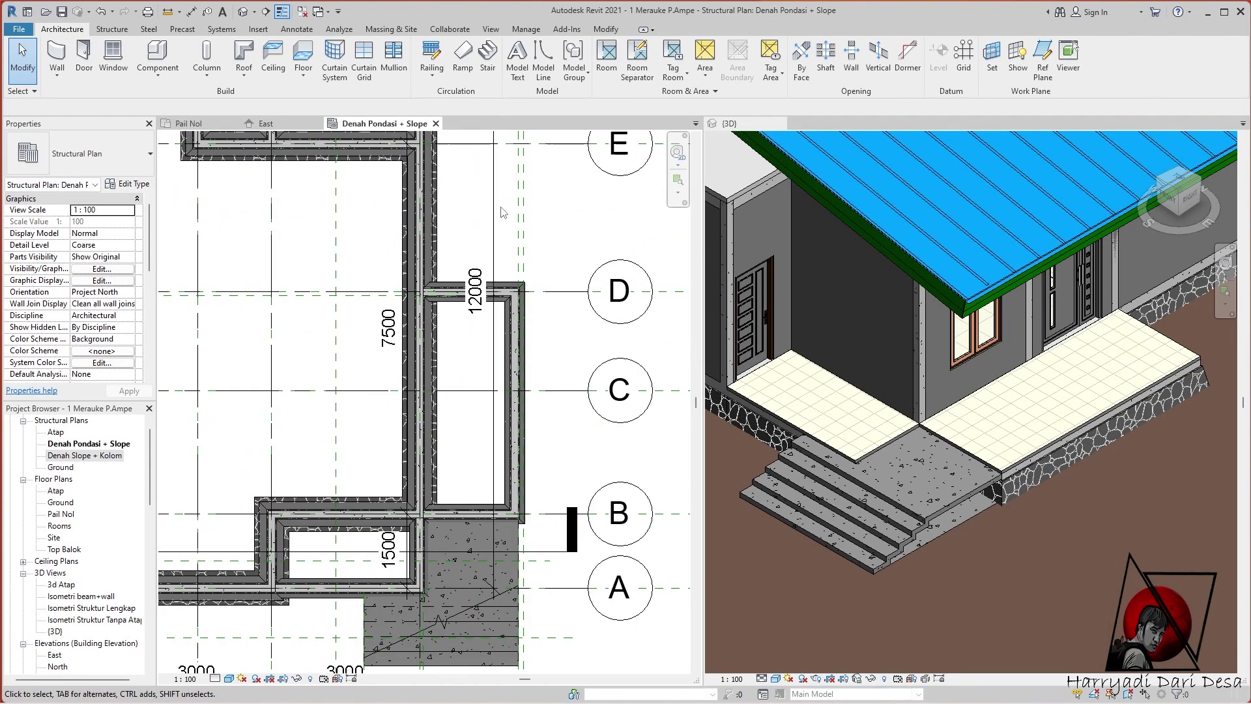
left_click(189, 123)
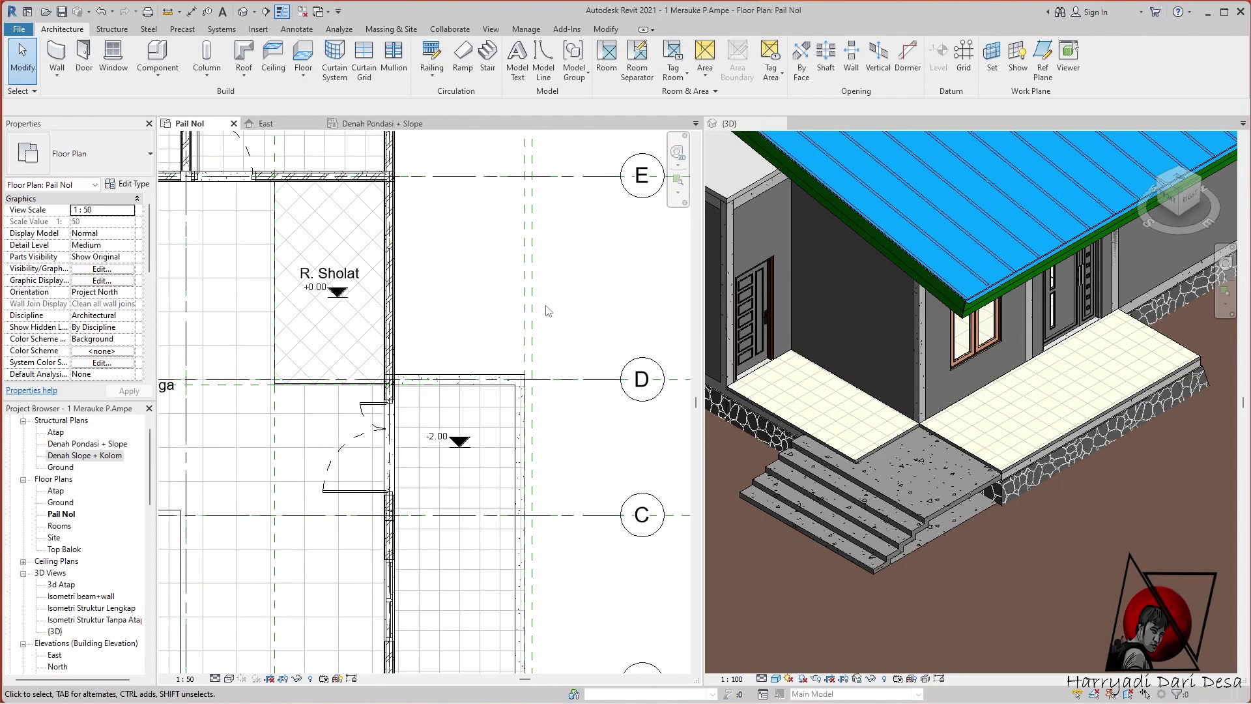
scroll(527, 365, "up", 2)
left_click(1201, 180)
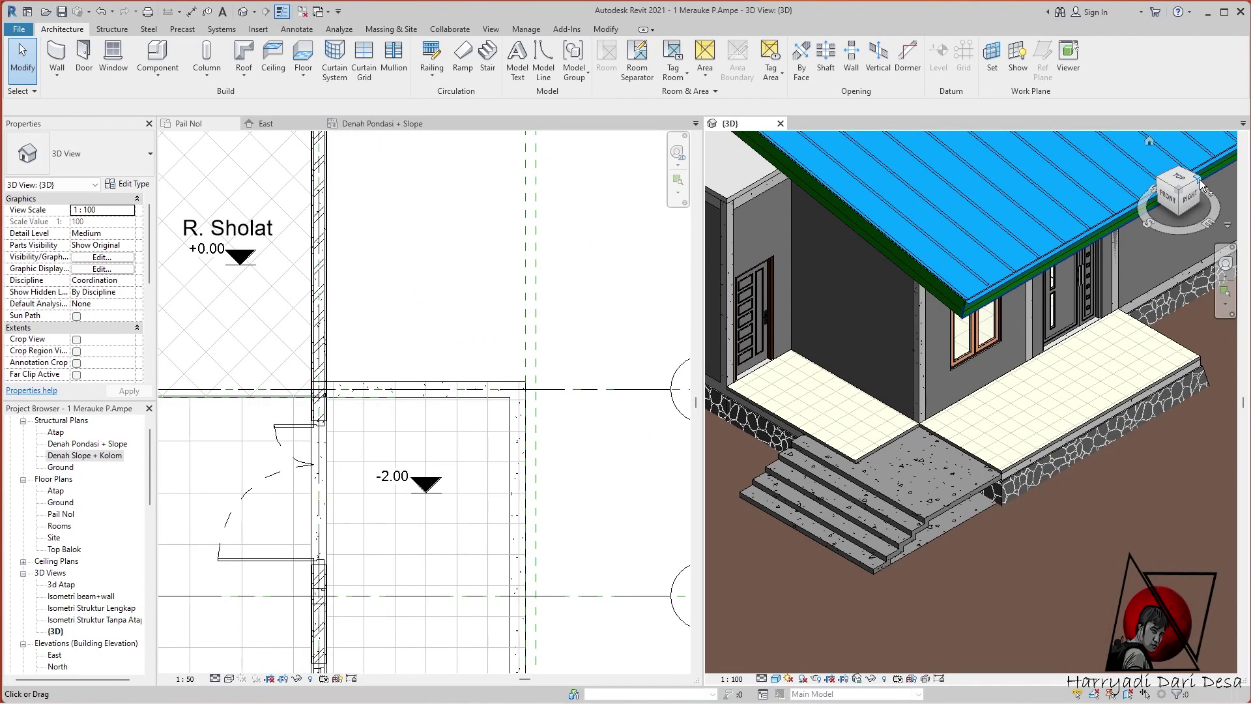
Draw a vertical reference plane beside the porch in the Pail Nol plan
middle_click_drag(436, 291, 424, 322)
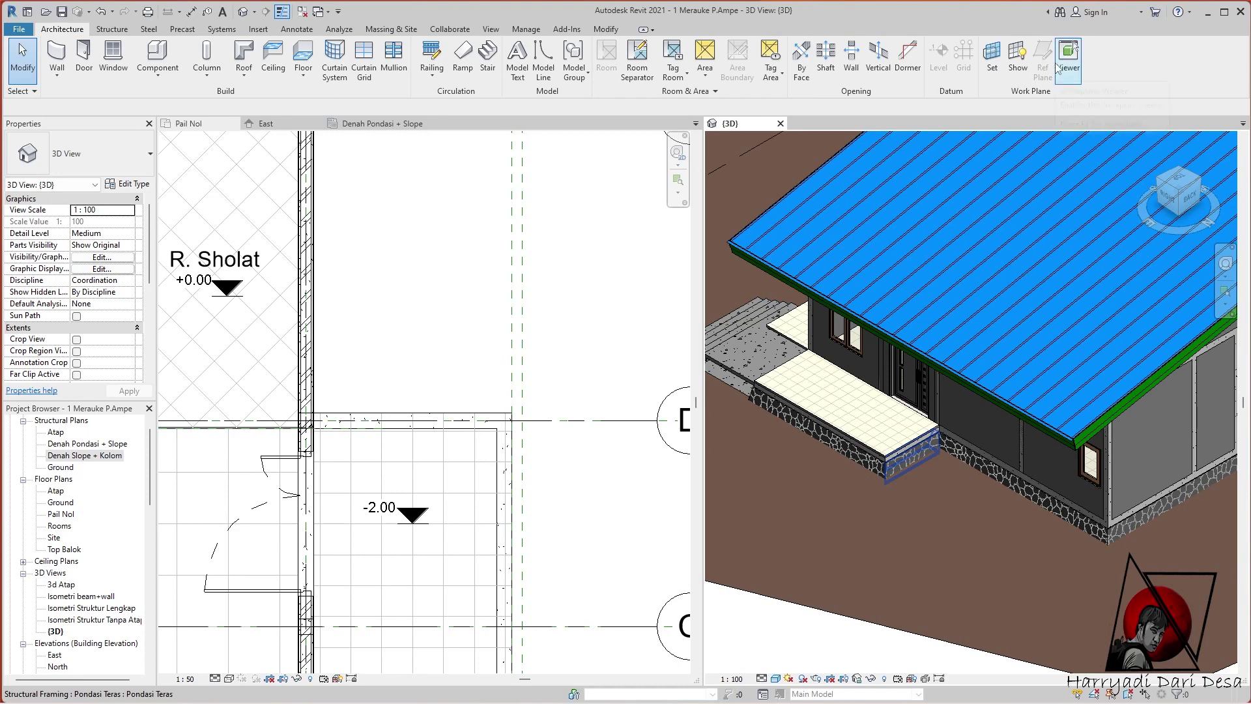
left_click(441, 410)
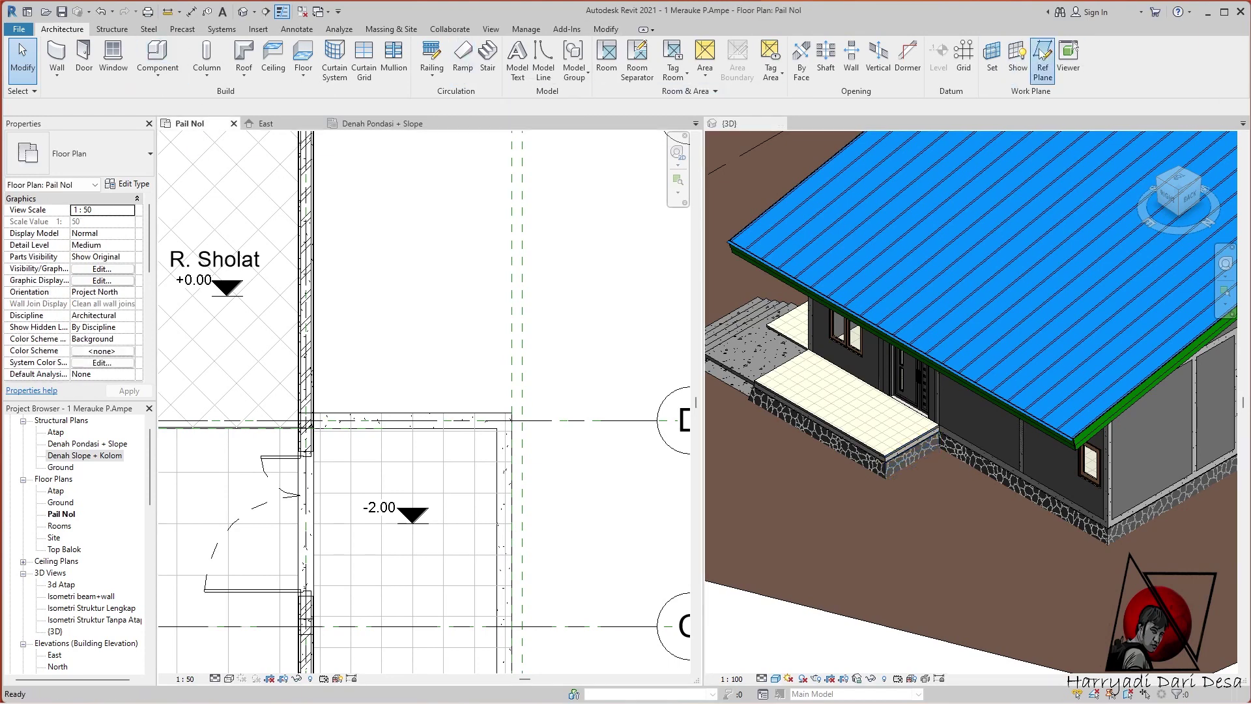
key("r")
key("p")
scroll(440, 410, "up", 3)
scroll(441, 410, "down", 4)
left_click(494, 410)
left_click(495, 163)
scroll(521, 362, "up", 2)
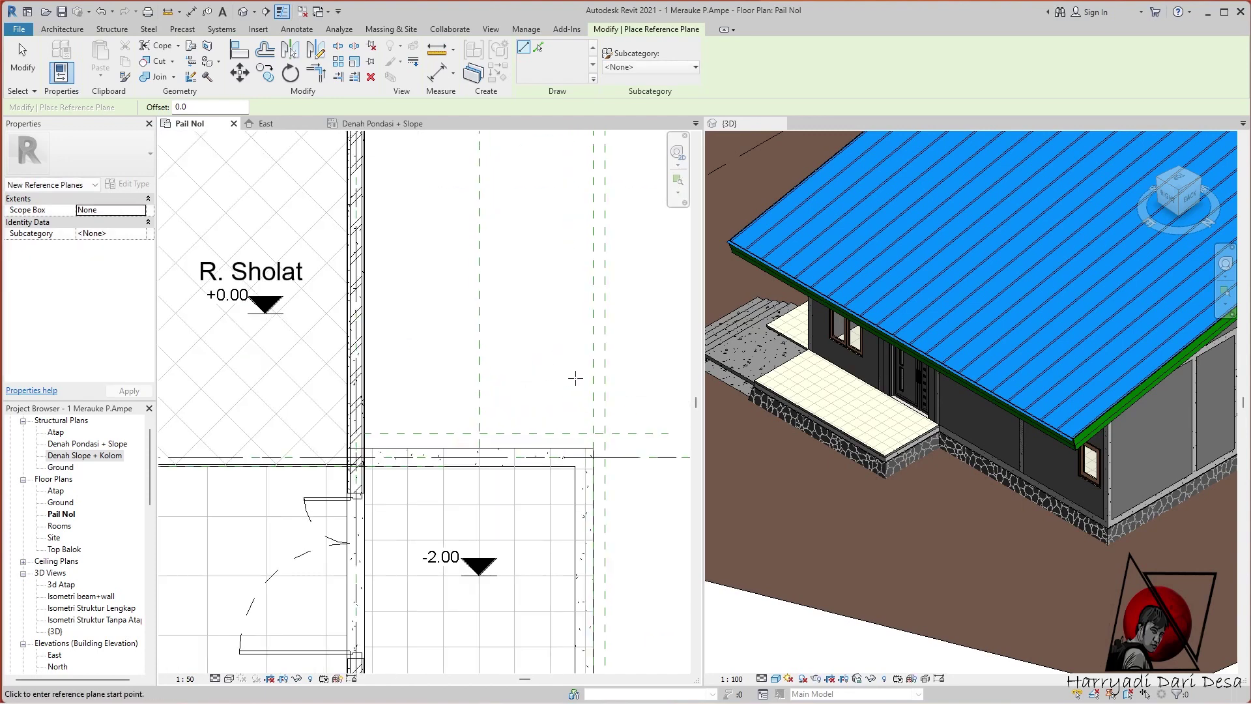
Copy the reference plane twice, placing planes 500 and 1000 apart
key("Escape")
left_click(480, 381)
key("c")
key("o")
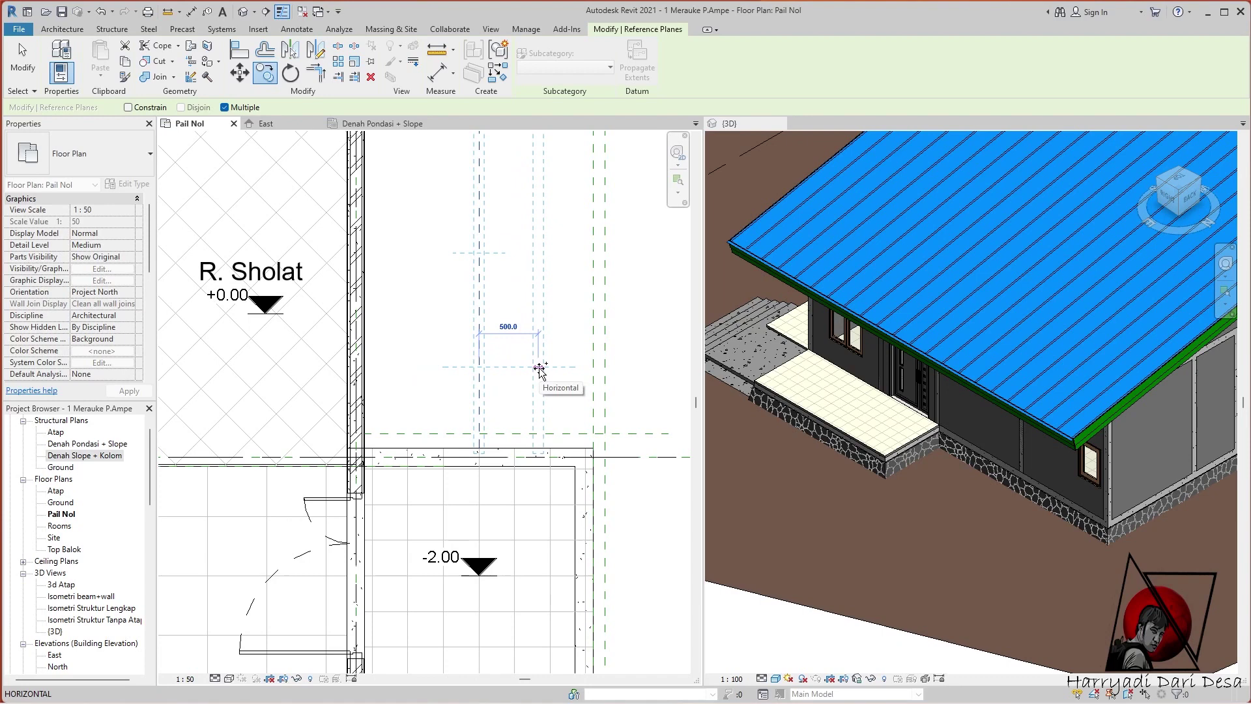
left_click(540, 367)
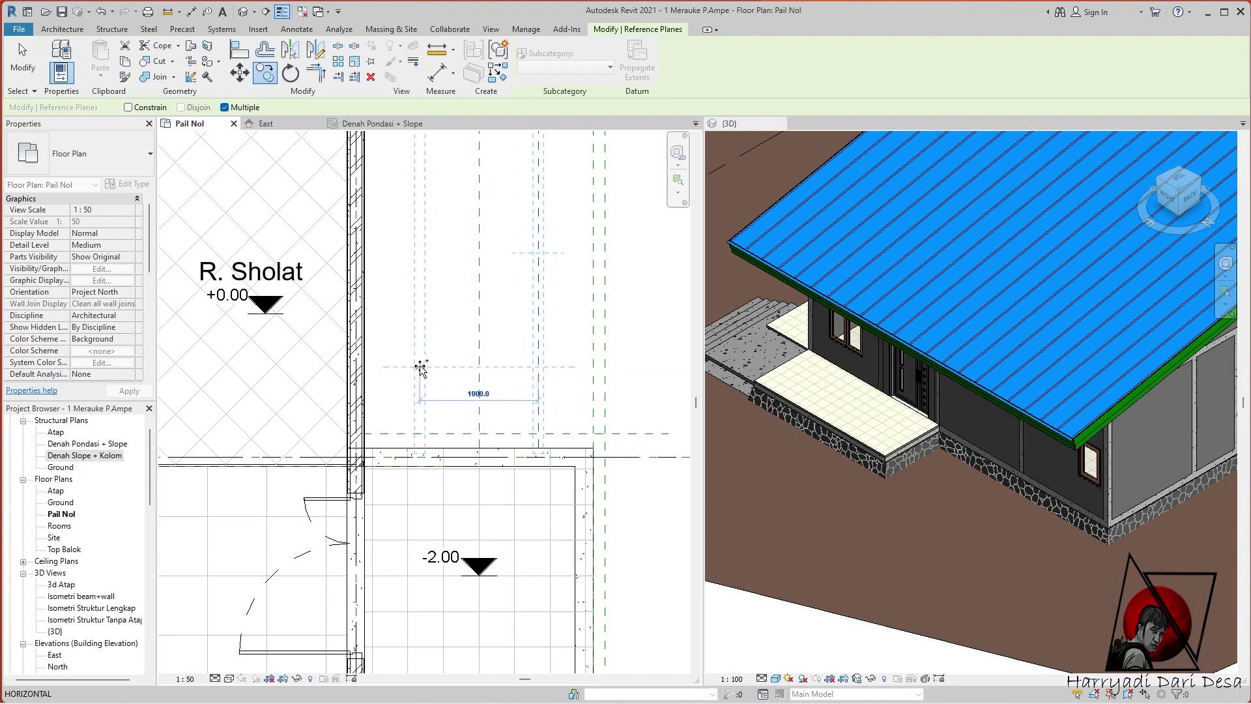
left_click(421, 367)
key("Escape")
key("Escape")
scroll(533, 410, "down", 2)
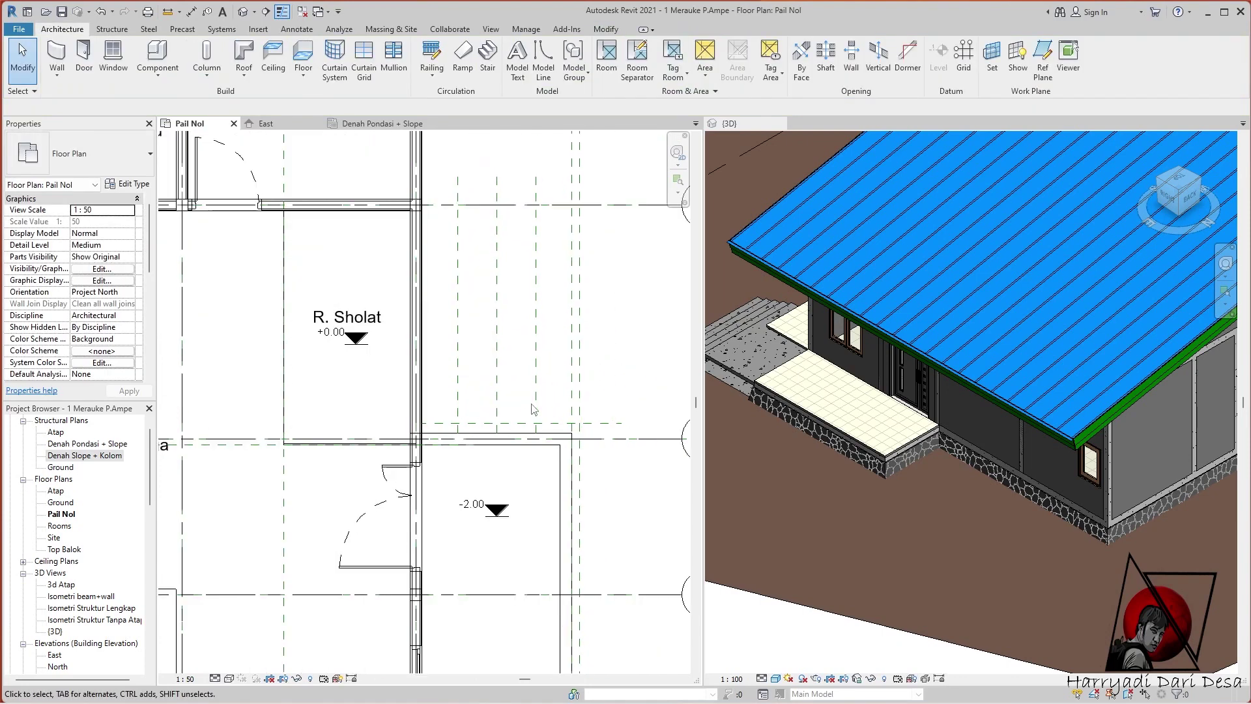
scroll(533, 410, "down", 1)
left_click(488, 56)
Sketch the stair's left and right boundary lines along the reference planes
left_click(608, 56)
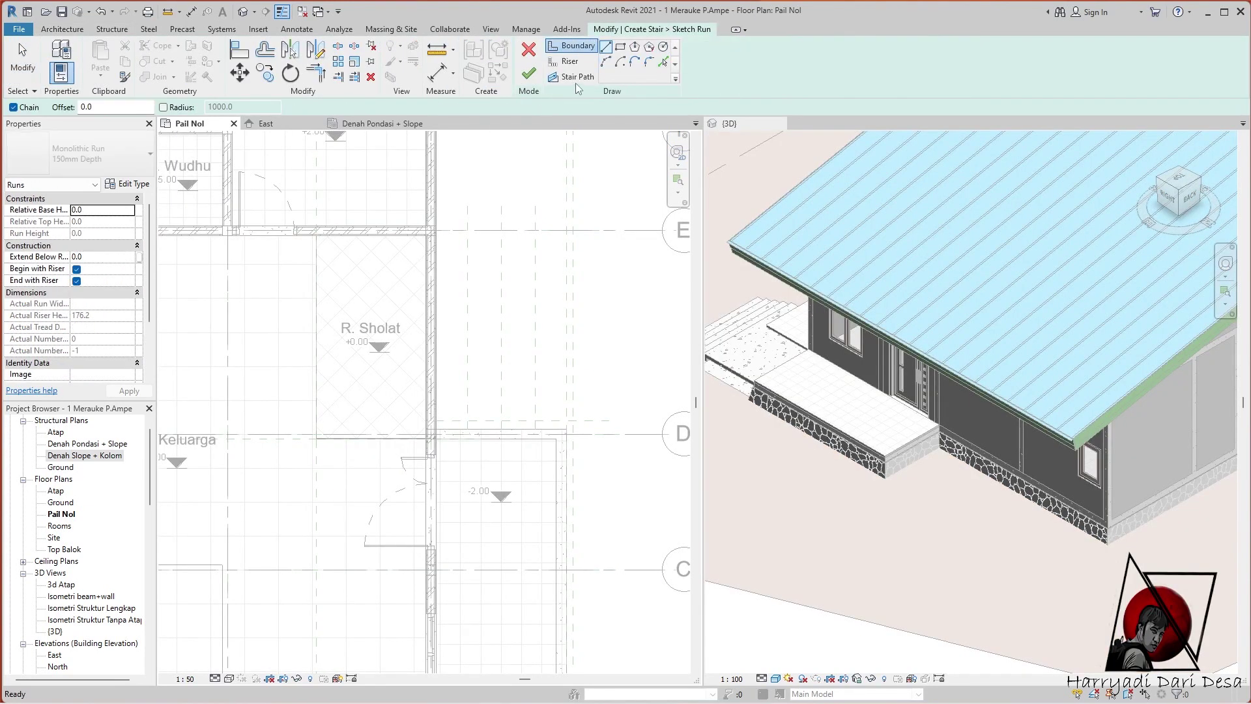
scroll(554, 425, "up", 3)
left_click(506, 432)
left_click(506, 247)
left_click(368, 247)
left_click(369, 431)
Draw the first riser and copy it at 300 spacing up the run
left_click(567, 61)
left_click(369, 432)
left_click(506, 431)
key("Escape")
left_click(265, 73)
left_click(369, 431)
key("Return")
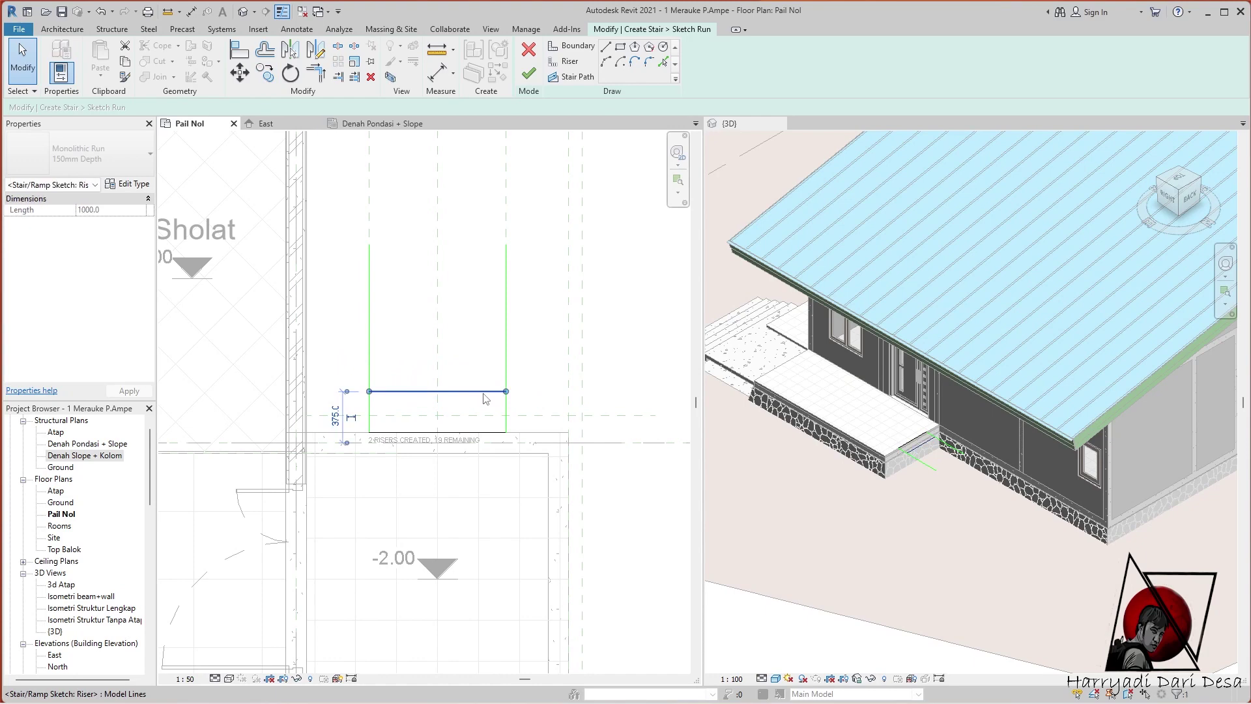
left_click(369, 350)
left_click(368, 311)
left_click(368, 270)
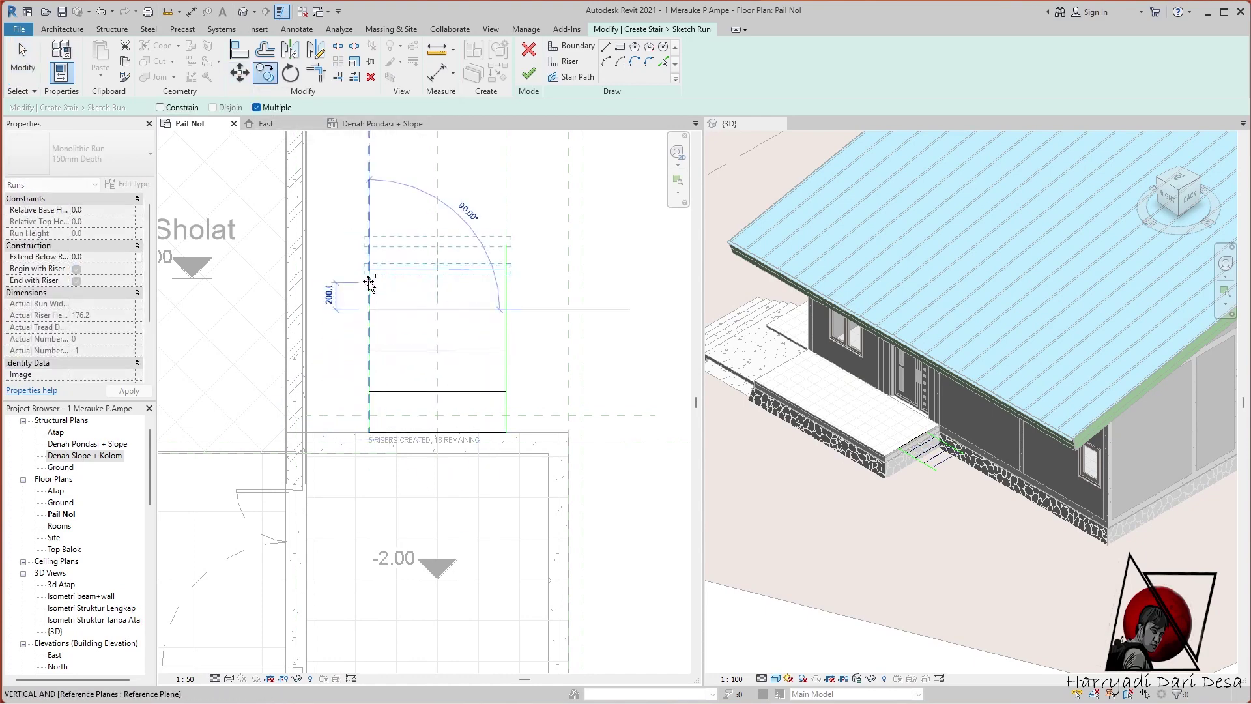
left_click(369, 230)
key("Escape")
Trim the left boundary to a corner and finish the stair run and stair
key("t")
key("r")
left_click(374, 252)
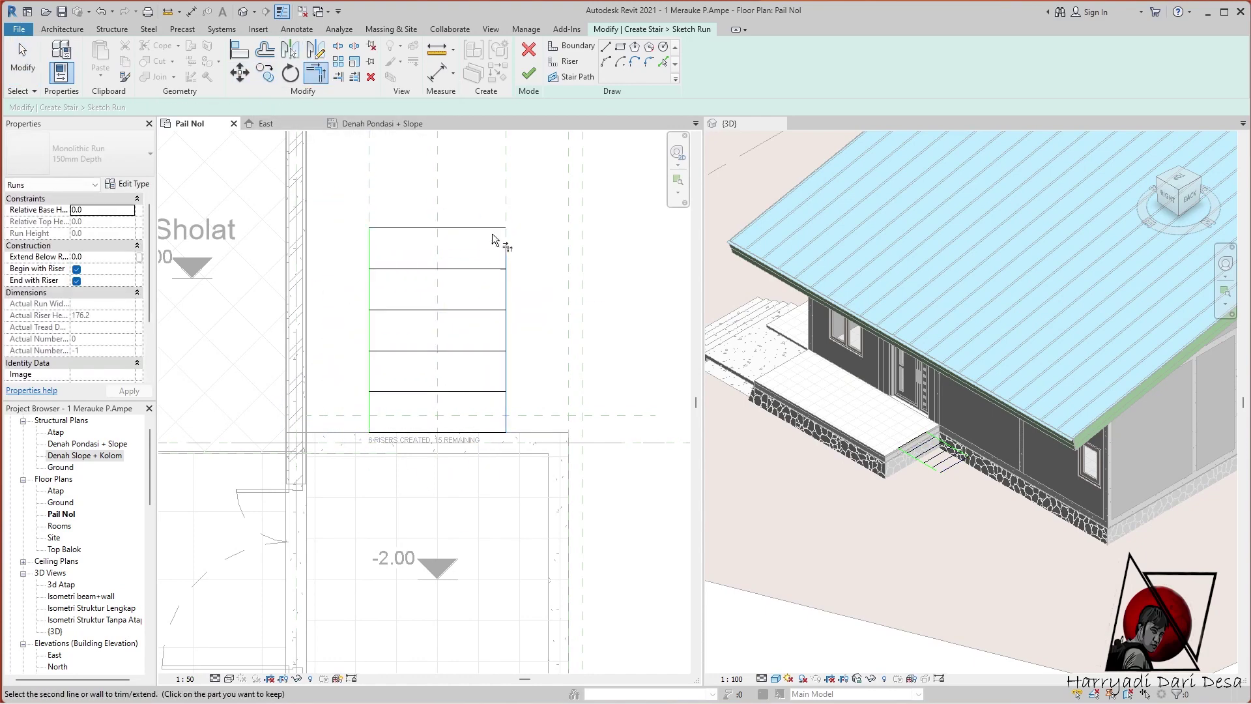
left_click(529, 74)
left_click(528, 77)
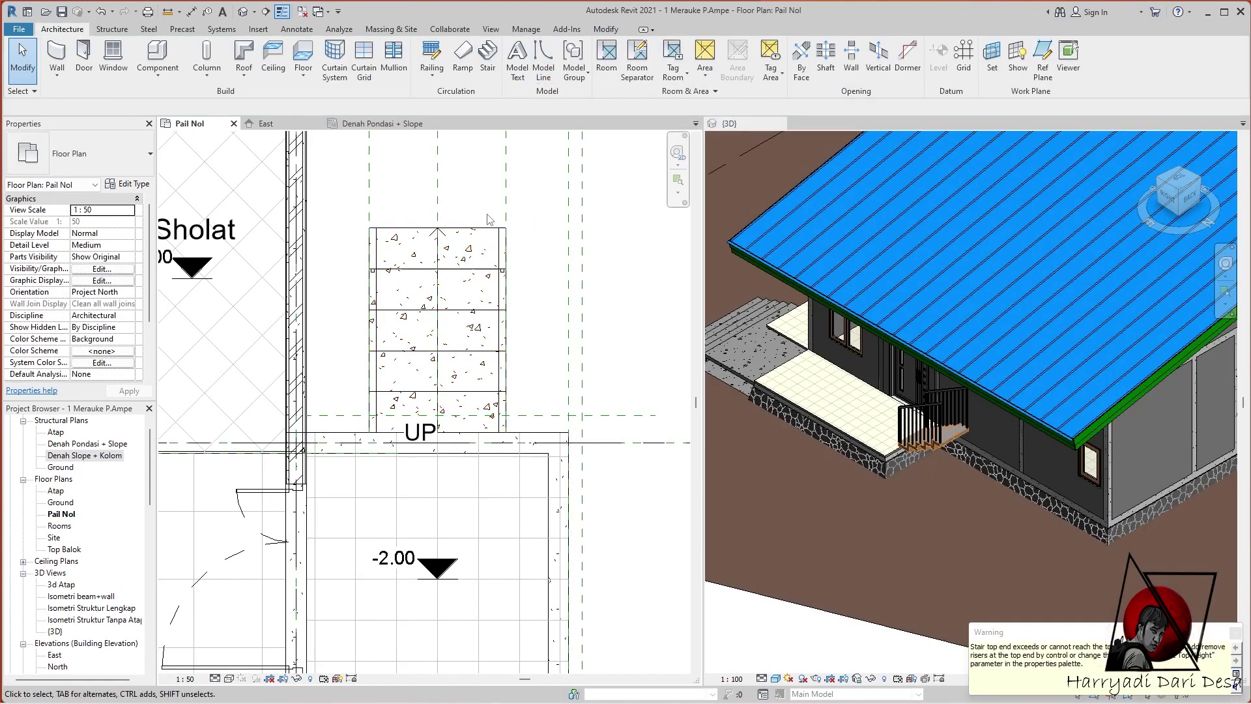
Flip the porch stair and set its Base Level to Ground and Top Level to Pail Nol
left_click(490, 225)
left_click(511, 242)
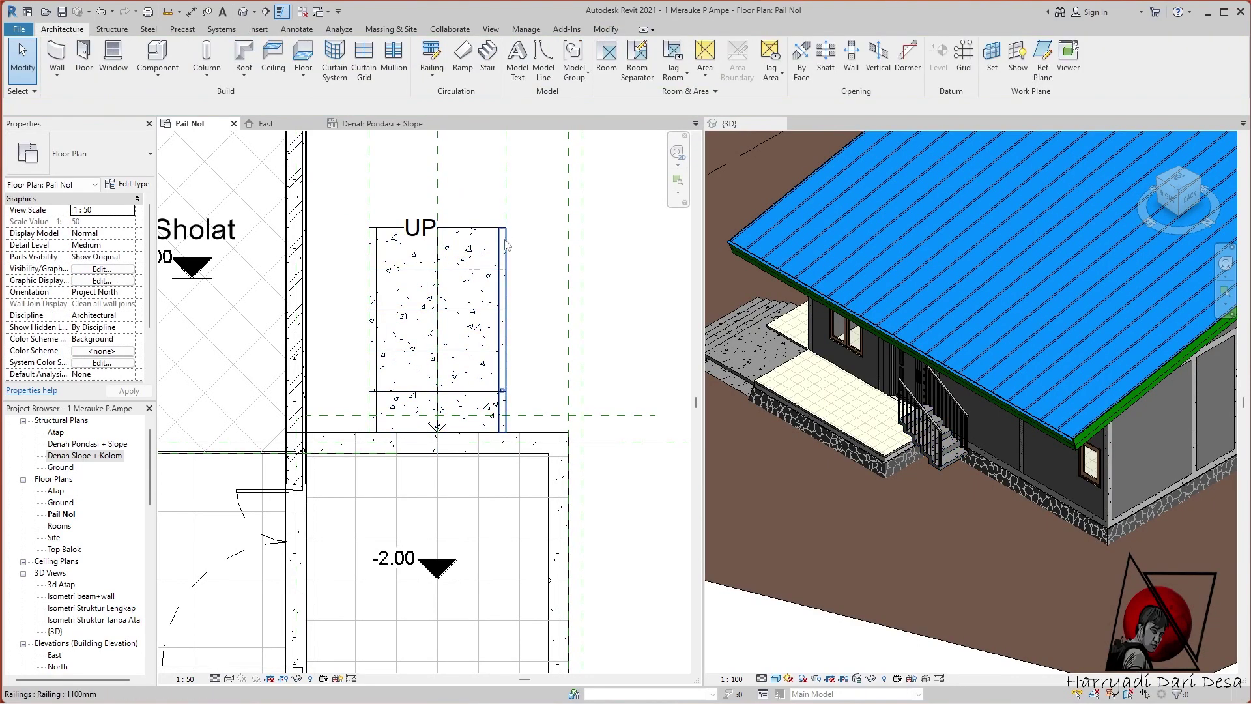
left_click(385, 271)
left_click(131, 209)
left_click(104, 234)
left_click(121, 250)
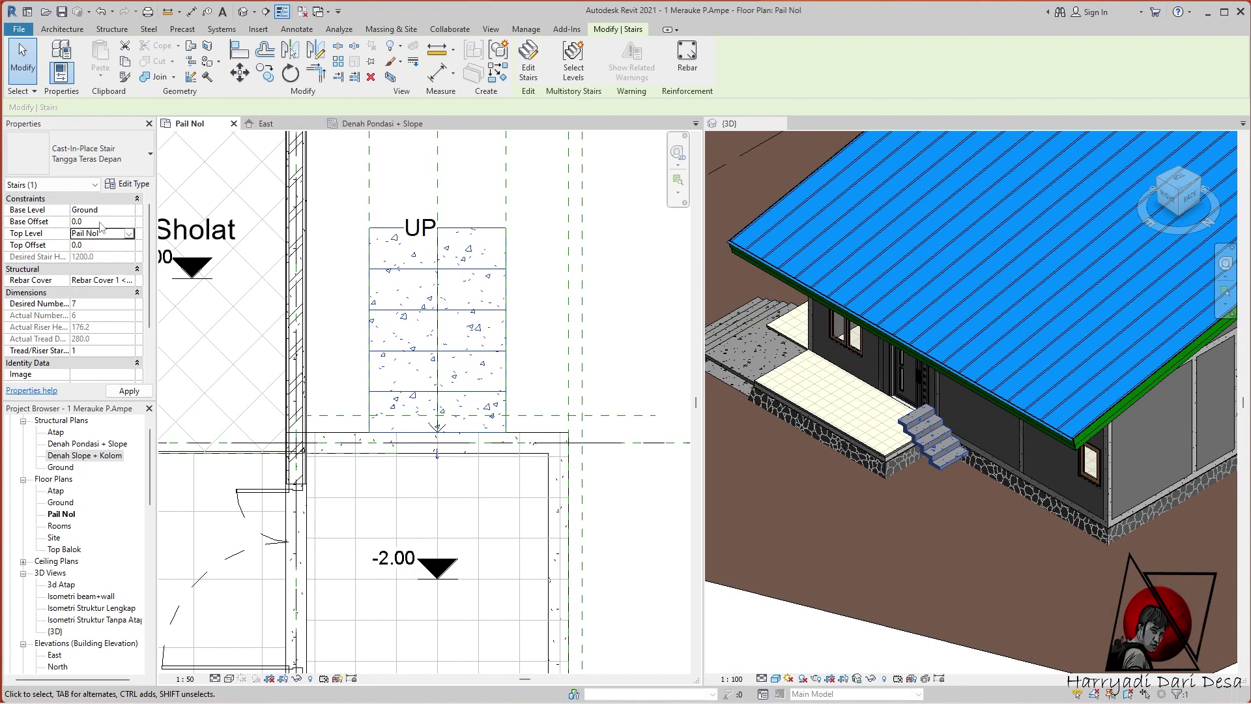
left_click(130, 391)
key("Escape")
In the East elevation, select the stair and edit its Top Offset
scroll(896, 396, "up", 2)
scroll(498, 284, "down", 1)
scroll(499, 284, "up", 1)
scroll(499, 284, "down", 1)
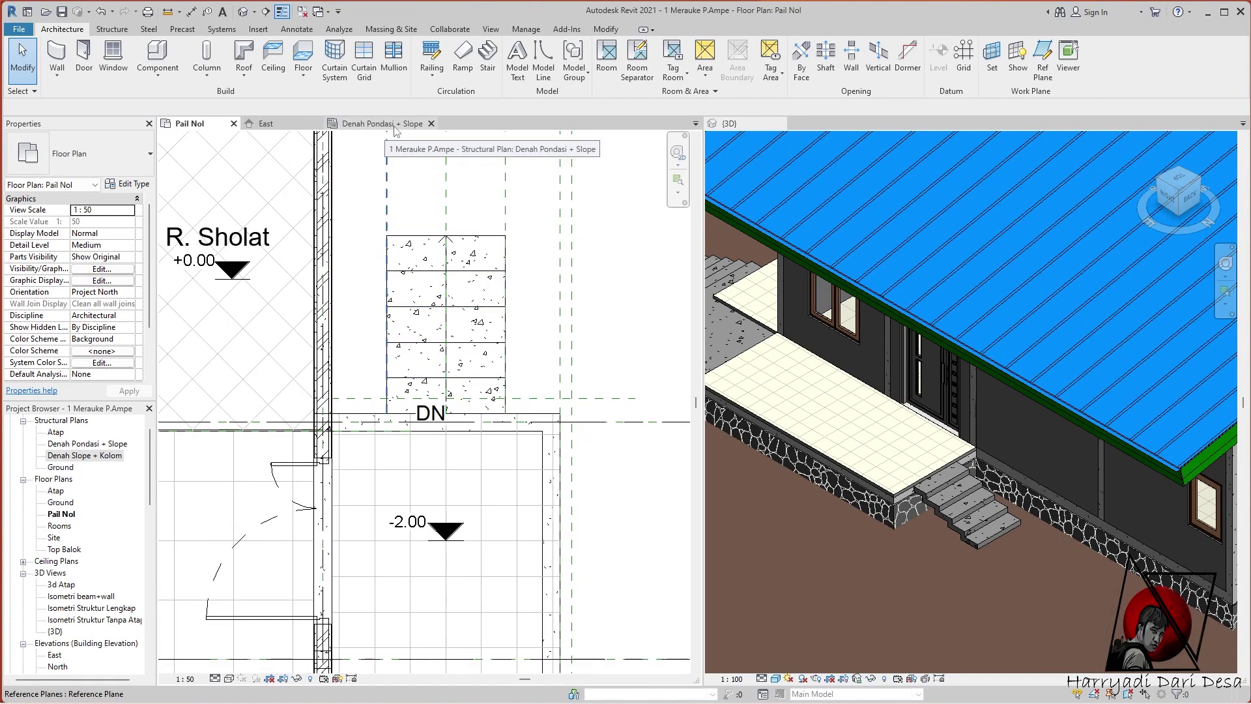
left_click(266, 123)
scroll(599, 364, "down", 2)
scroll(598, 364, "up", 4)
scroll(599, 364, "up", 1)
left_click(590, 363)
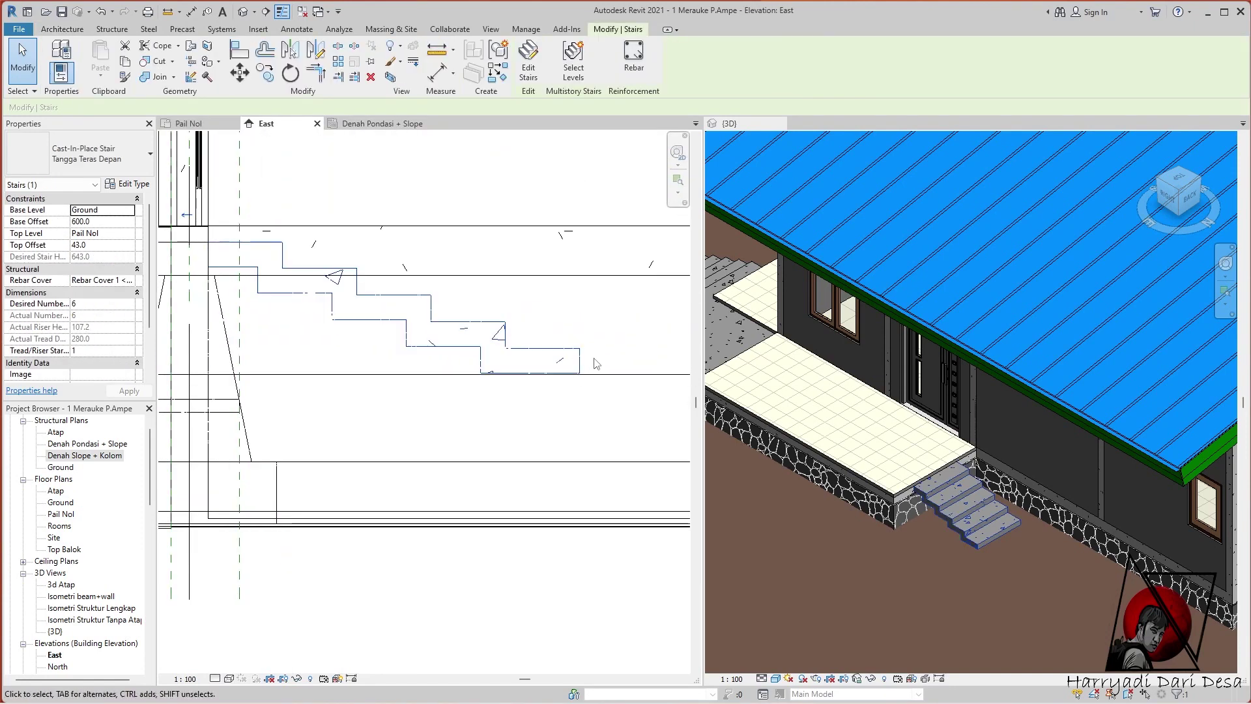
left_click(95, 245)
left_click(133, 393)
type("3")
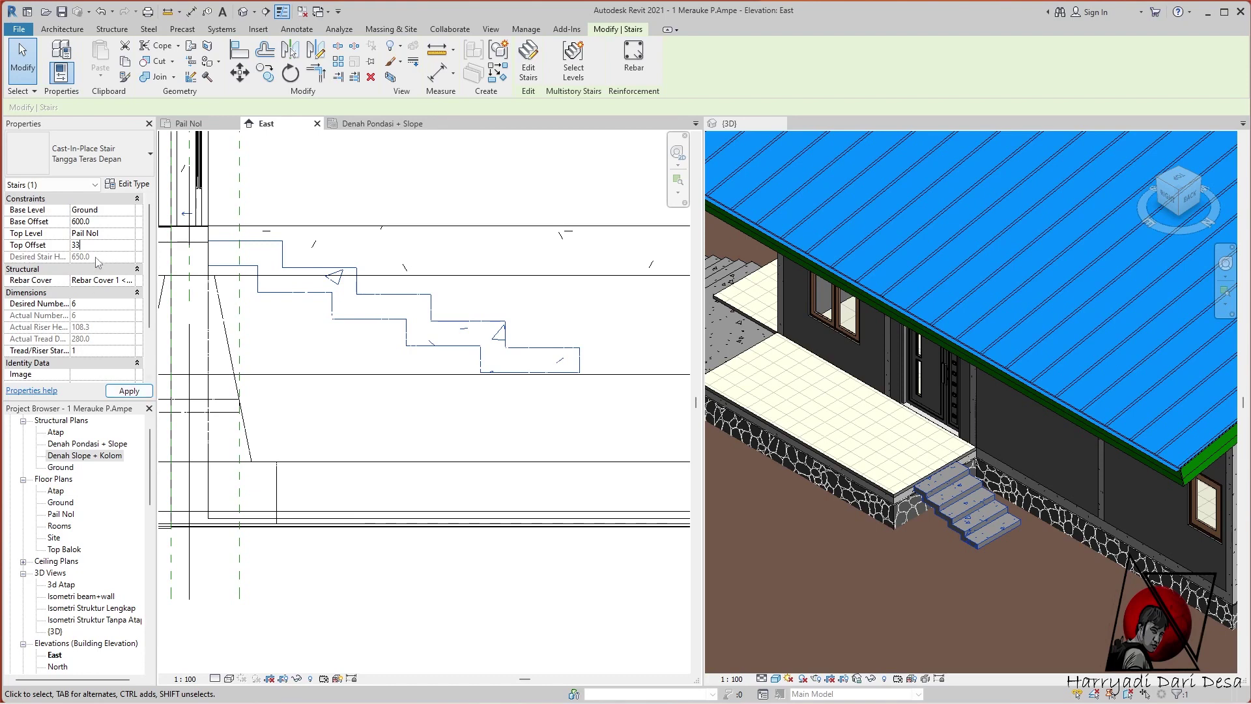
Retune the stair's Top Offset to 43 and return to the Pail Nol floor plan
type("6")
left_click(129, 391)
key("Escape")
scroll(572, 352, "up", 5)
left_click(572, 343)
left_click(97, 244)
type("30")
key("Return")
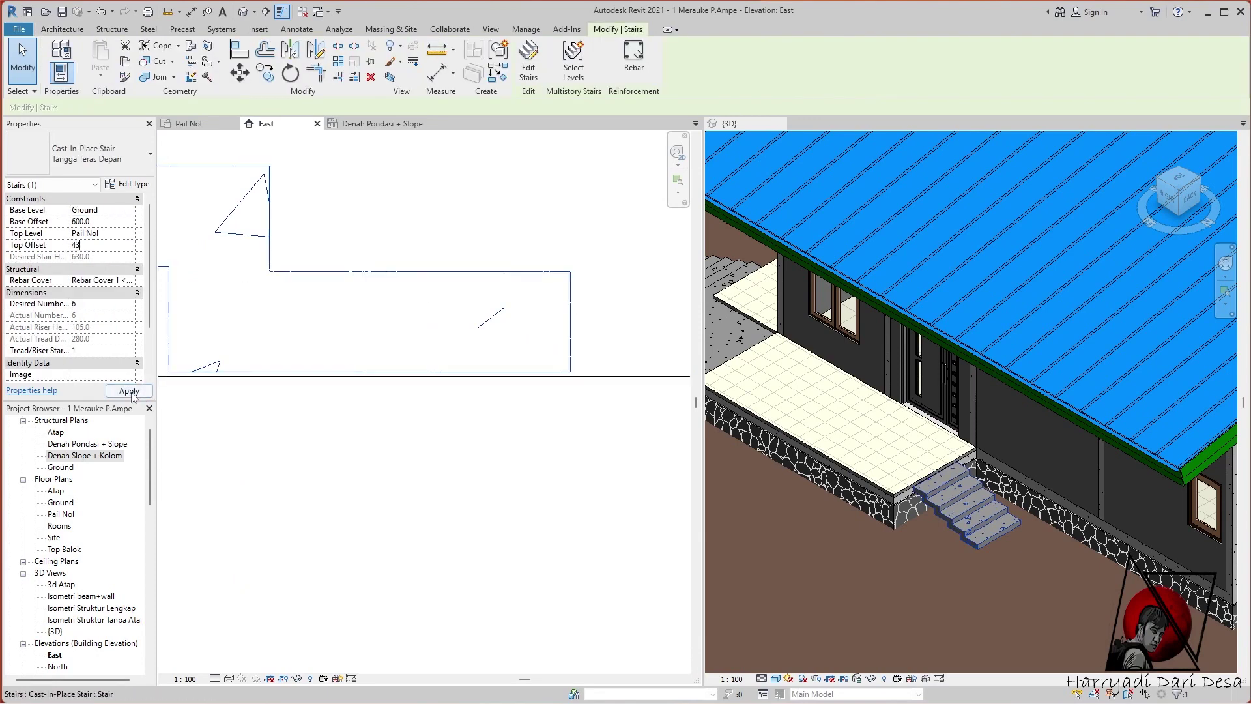
left_click(129, 390)
key("Escape")
left_click(213, 129)
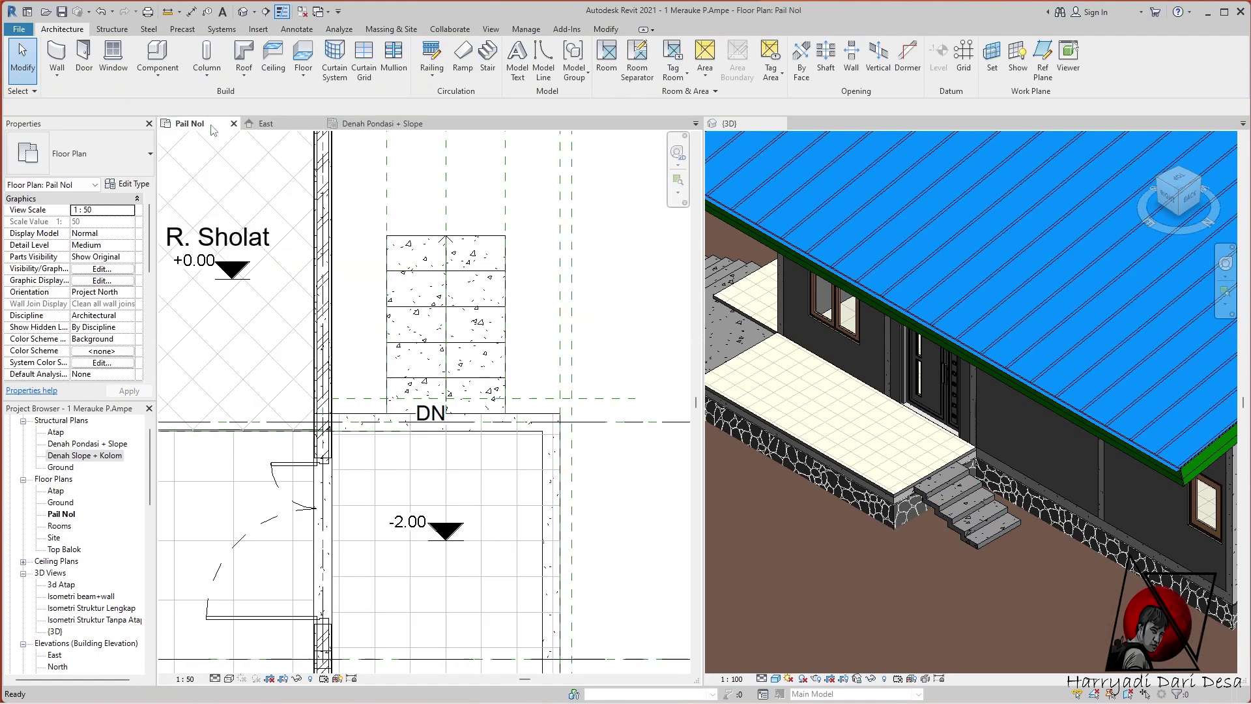
Sketch a new floor in Denah Pondasi + Slope by picking the slab edge and stair edge
left_click(303, 54)
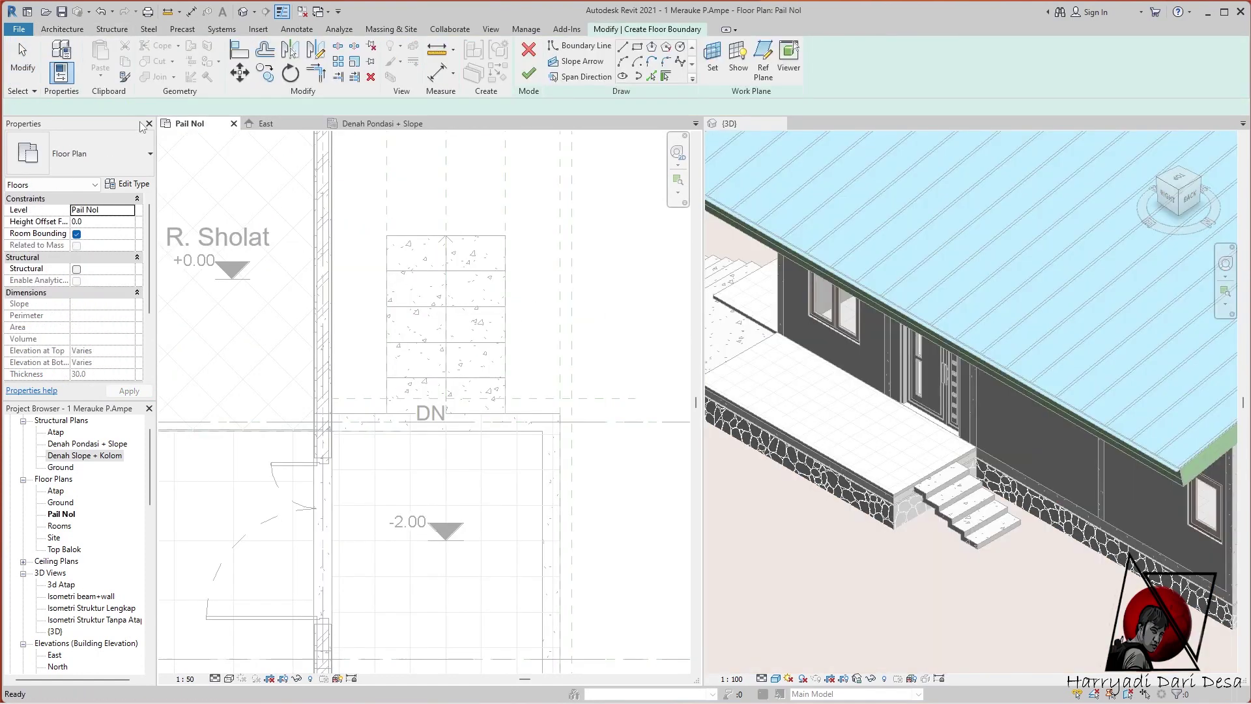
left_click(383, 123)
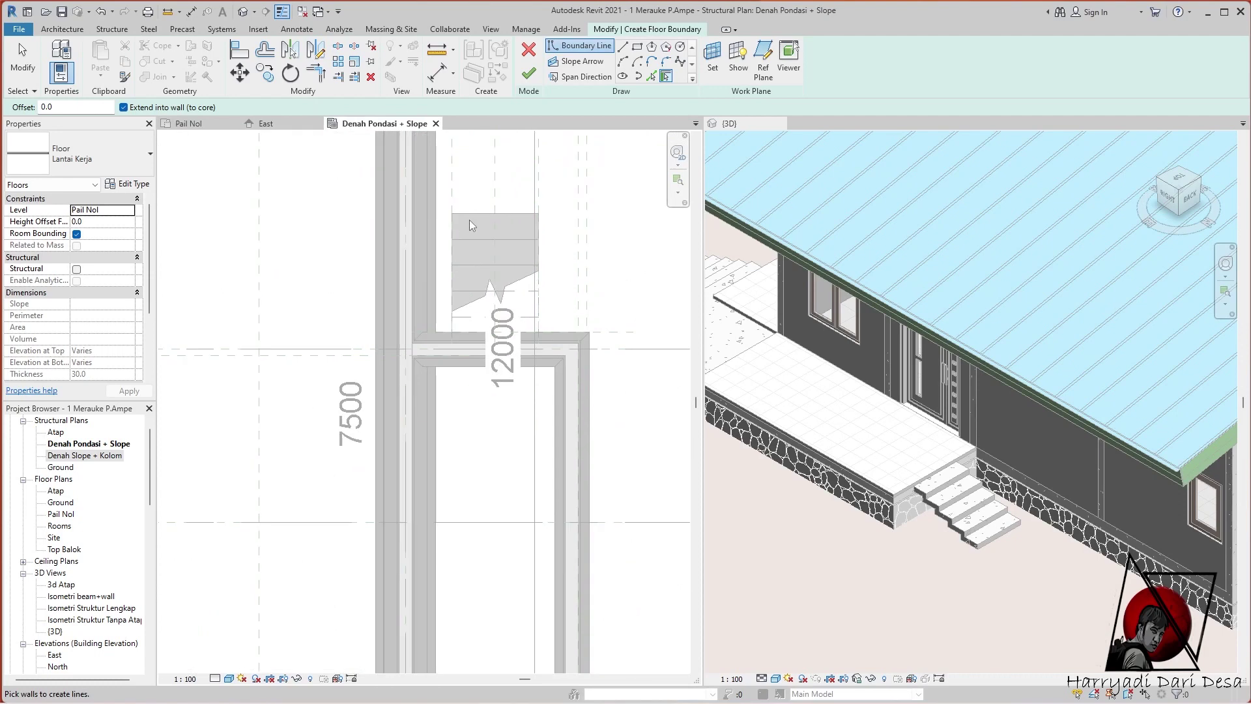
left_click(652, 76)
left_click(439, 275)
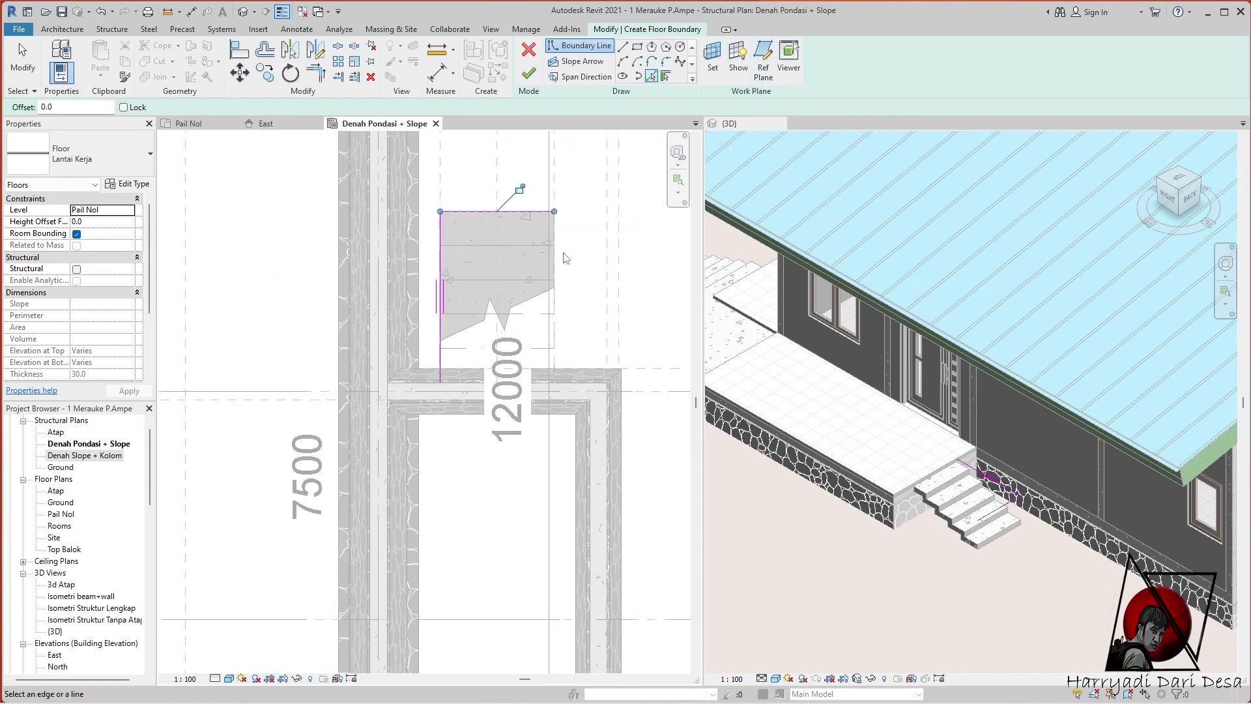
scroll(456, 365, "up", 3)
scroll(468, 372, "up", 2)
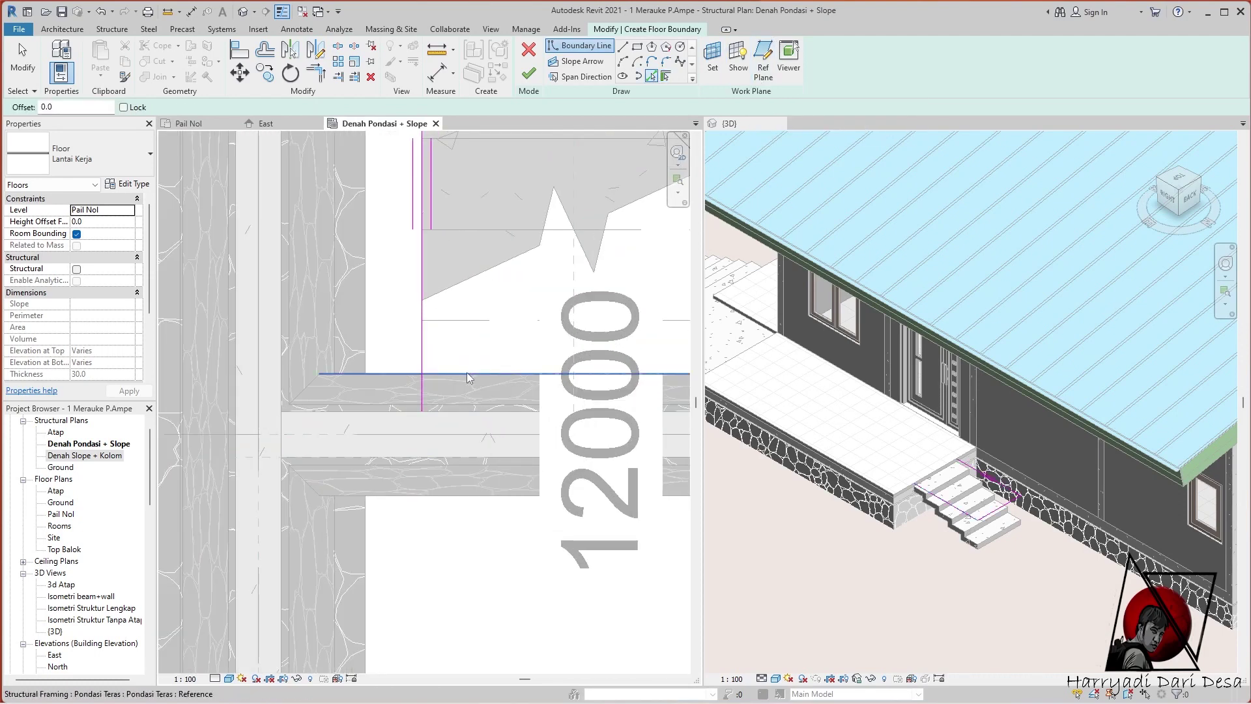
left_click(903, 511)
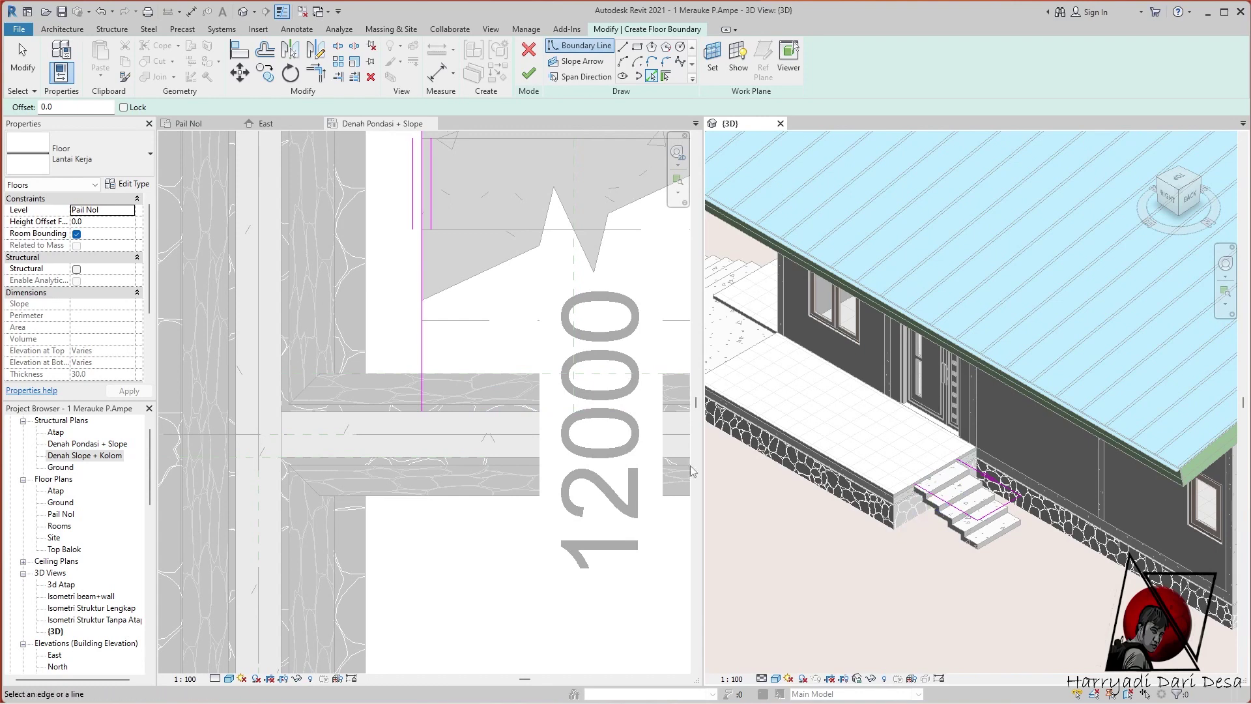
left_click(459, 373)
left_click(459, 411)
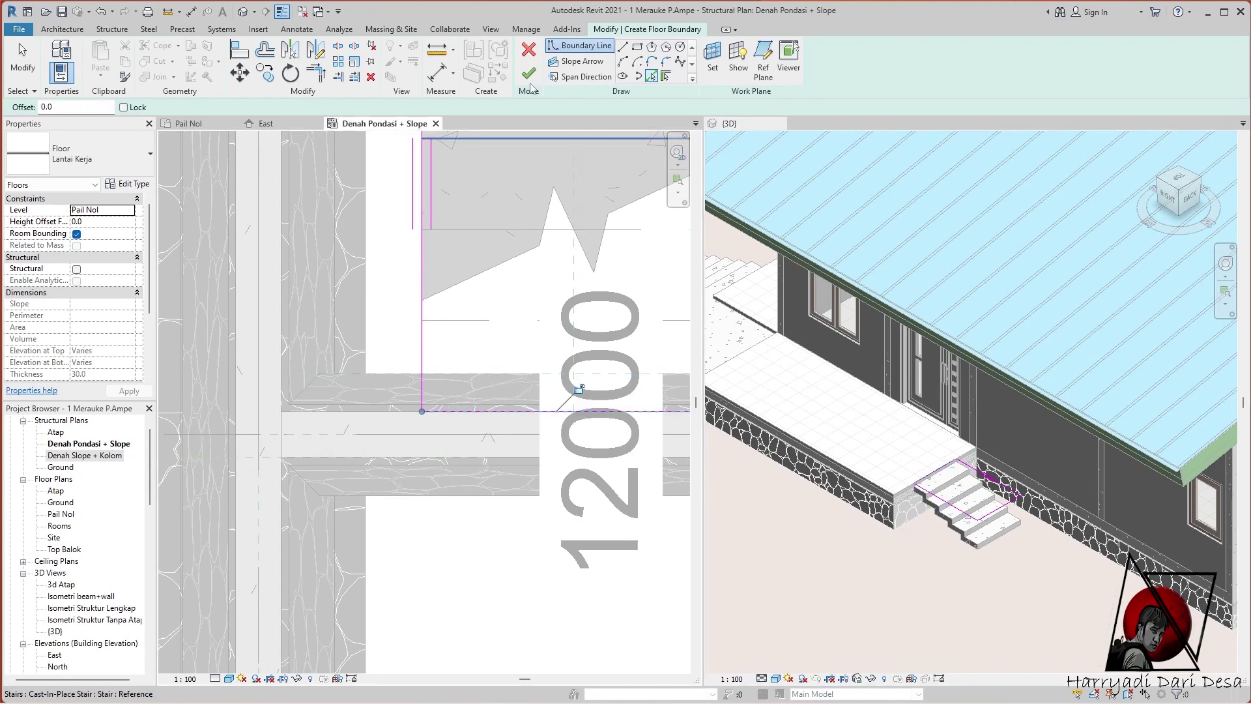
left_click(529, 75)
Raise the landing floor 600 above its level and set its level to Ground
scroll(965, 495, "up", 5)
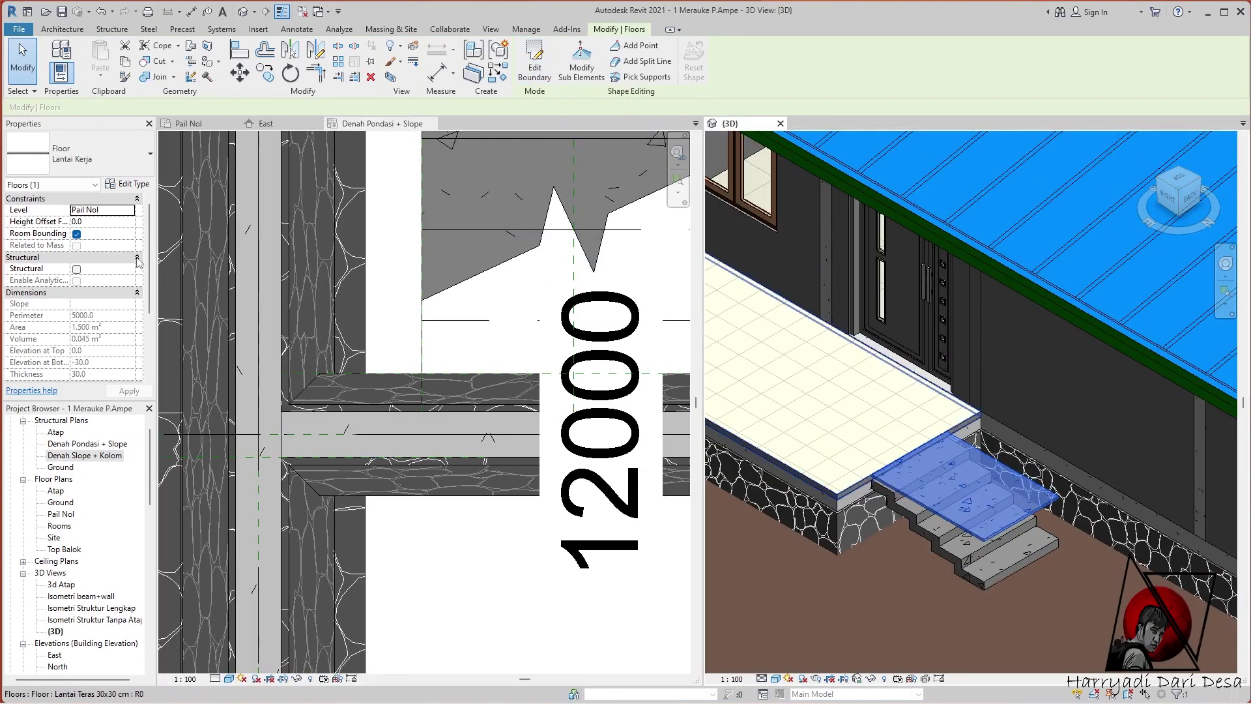
left_click(112, 222)
type("0")
left_click(139, 391)
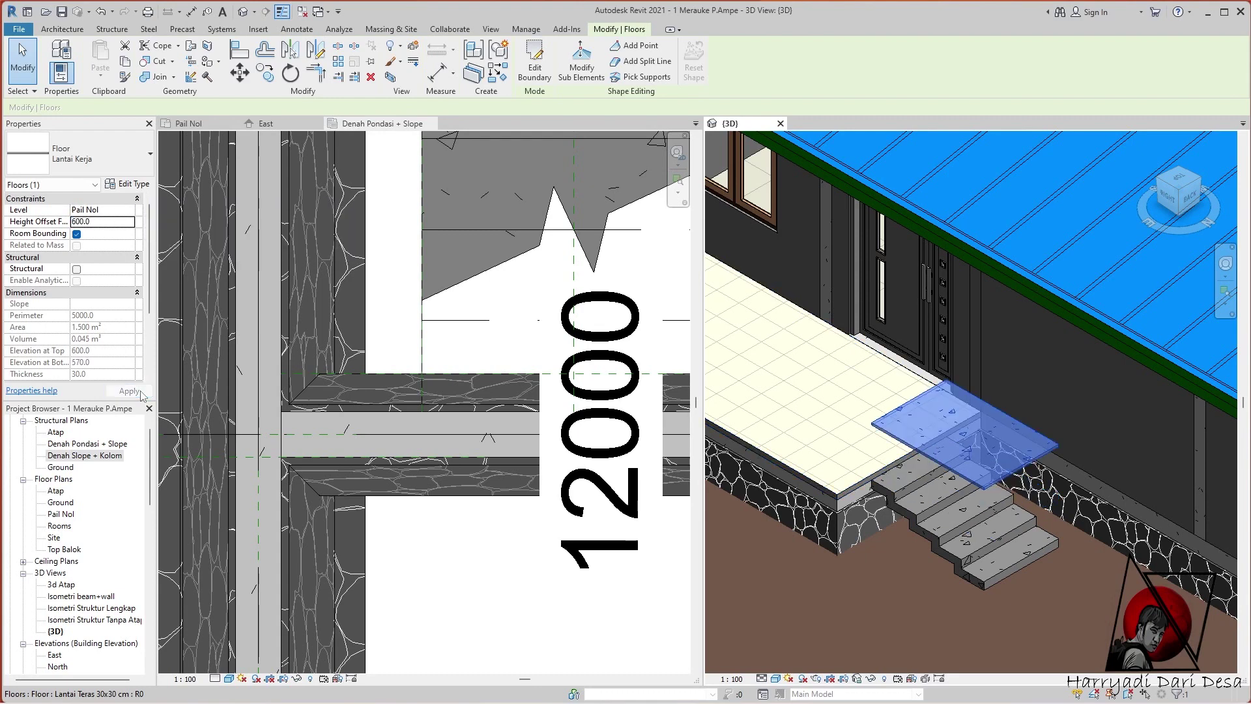
scroll(772, 416, "down", 4)
scroll(772, 416, "up", 2)
left_click(771, 416)
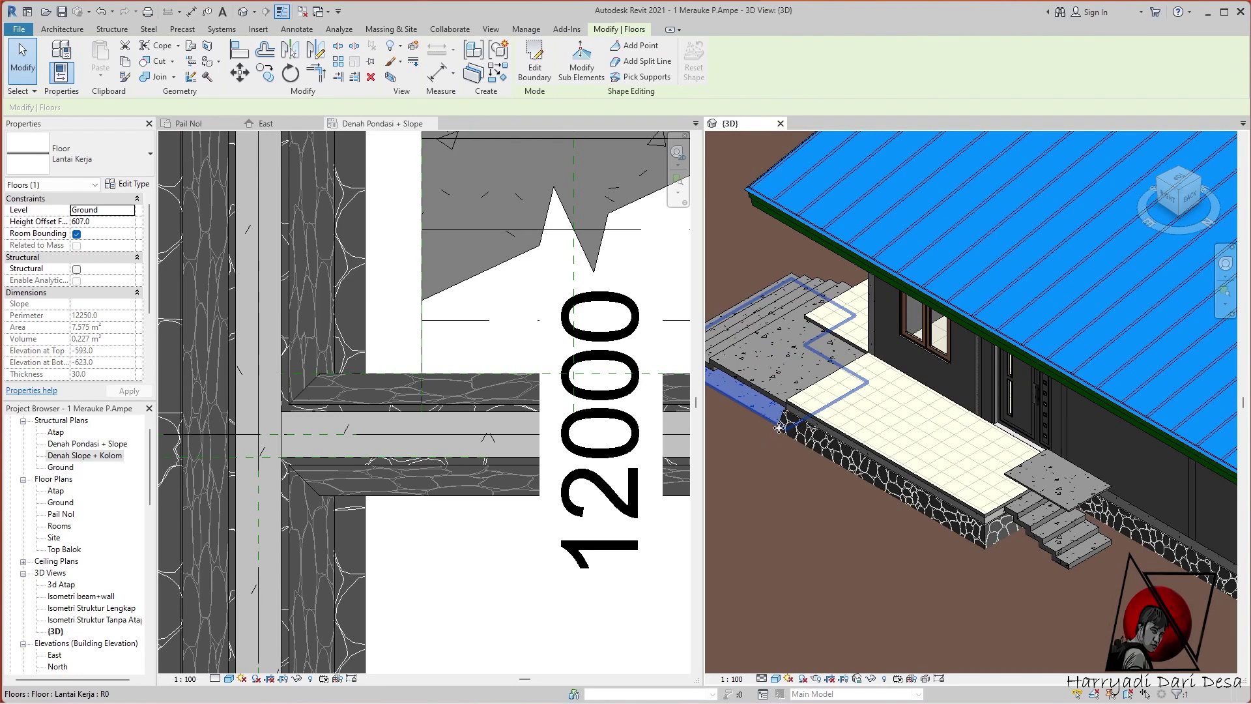
left_click(1032, 485)
left_click(102, 209)
left_click(91, 233)
Change the landing floor's height offset to 607 and apply it
key("BackSpace")
type("7")
left_click(130, 391)
scroll(1056, 547, "up", 3)
scroll(1055, 547, "up", 2)
scroll(355, 430, "down", 2)
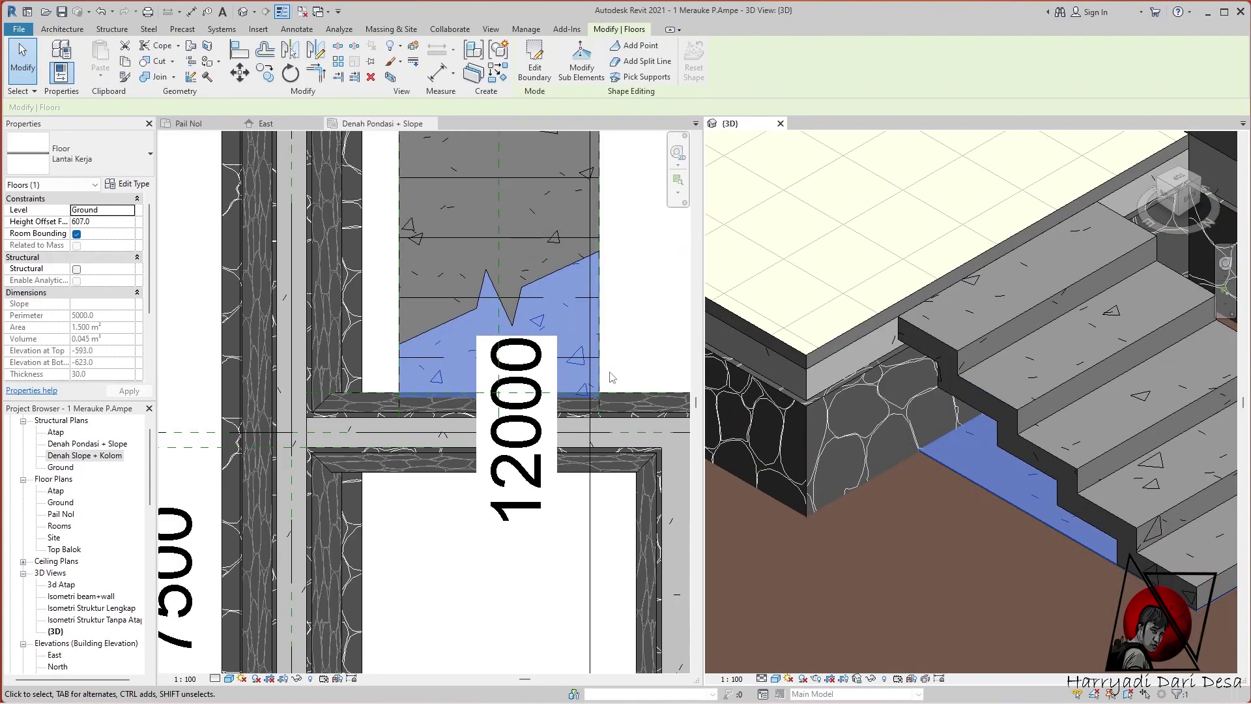
Open and finish the floor's boundary sketch, saving the project along the way
left_click(534, 65)
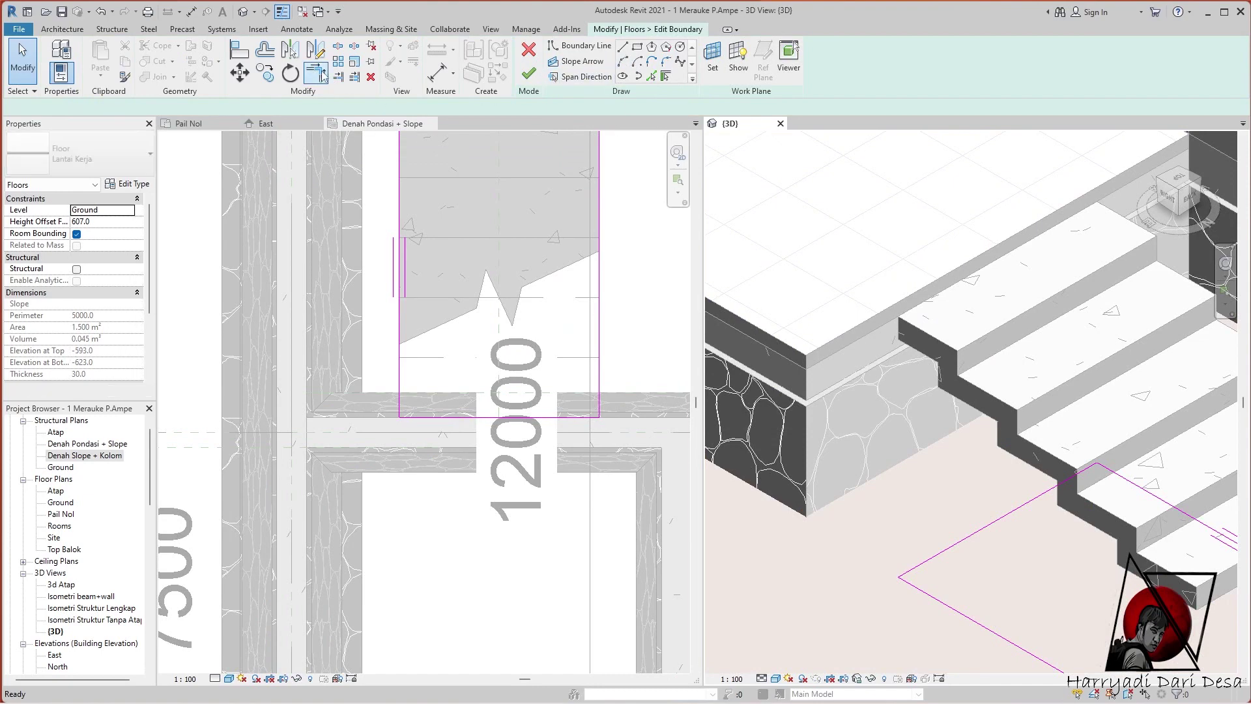
left_click(435, 422)
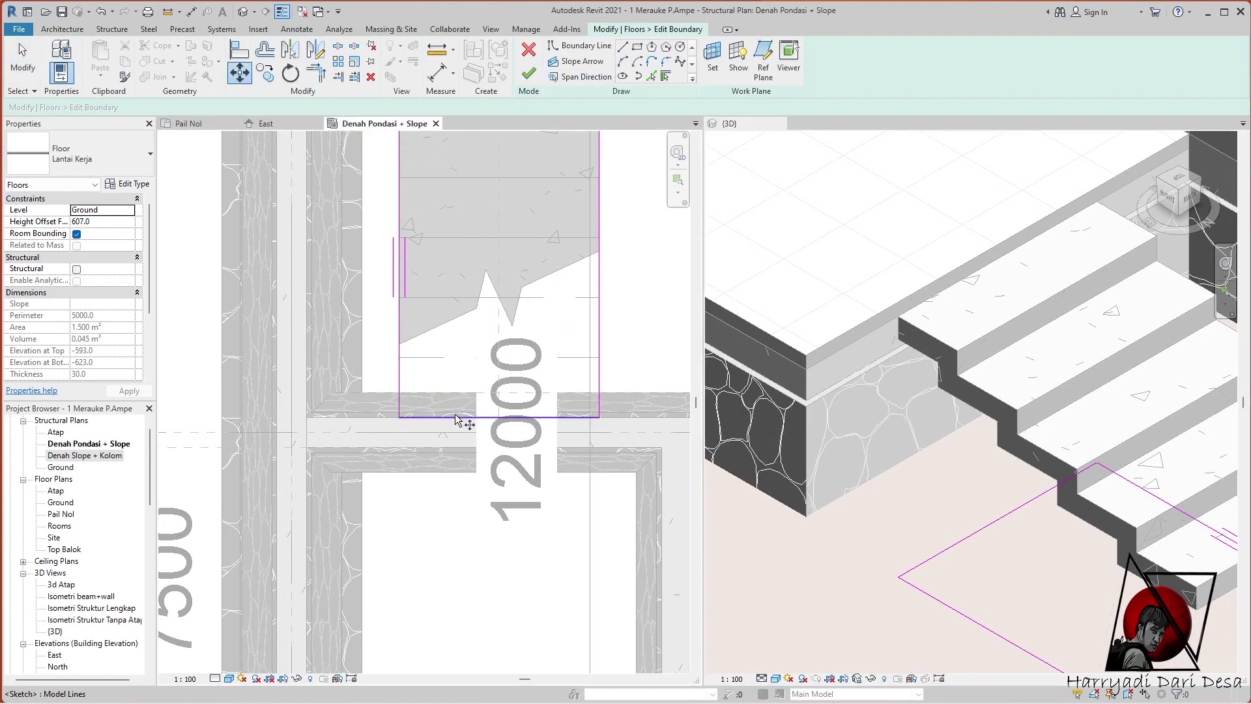
left_click(434, 417)
left_click(529, 73)
scroll(437, 395, "up", 2)
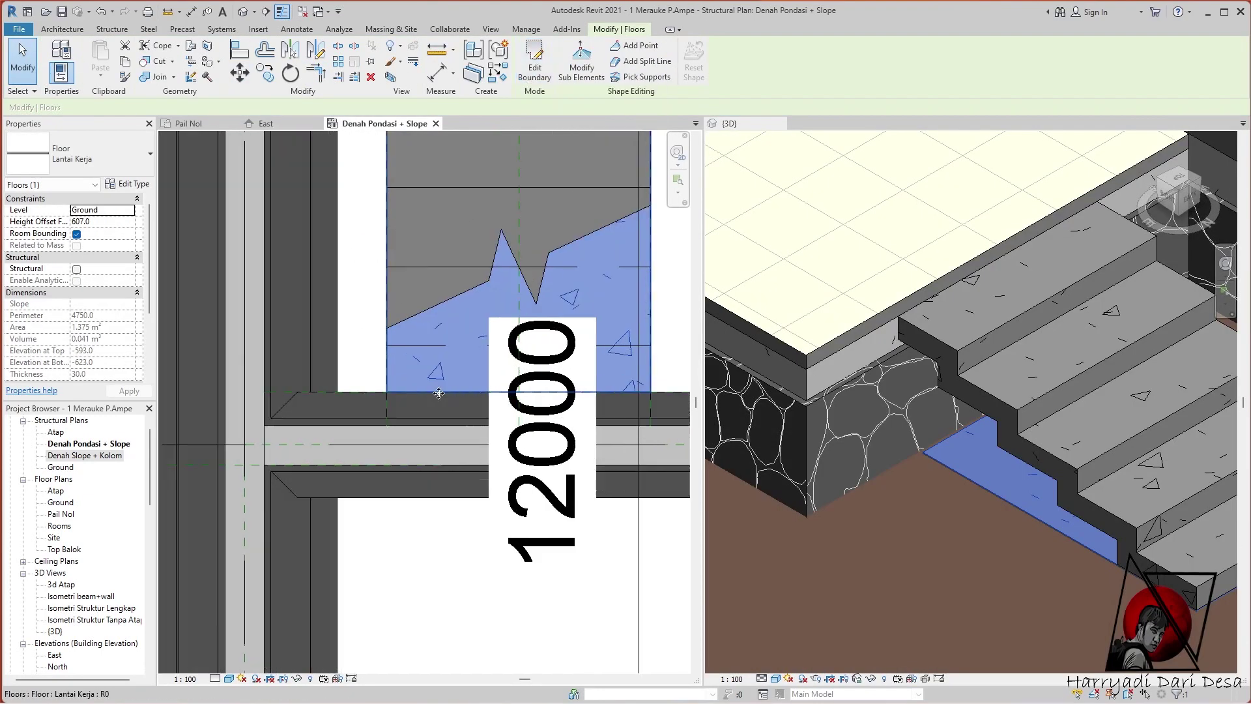
left_click(869, 423)
double_click(1017, 495)
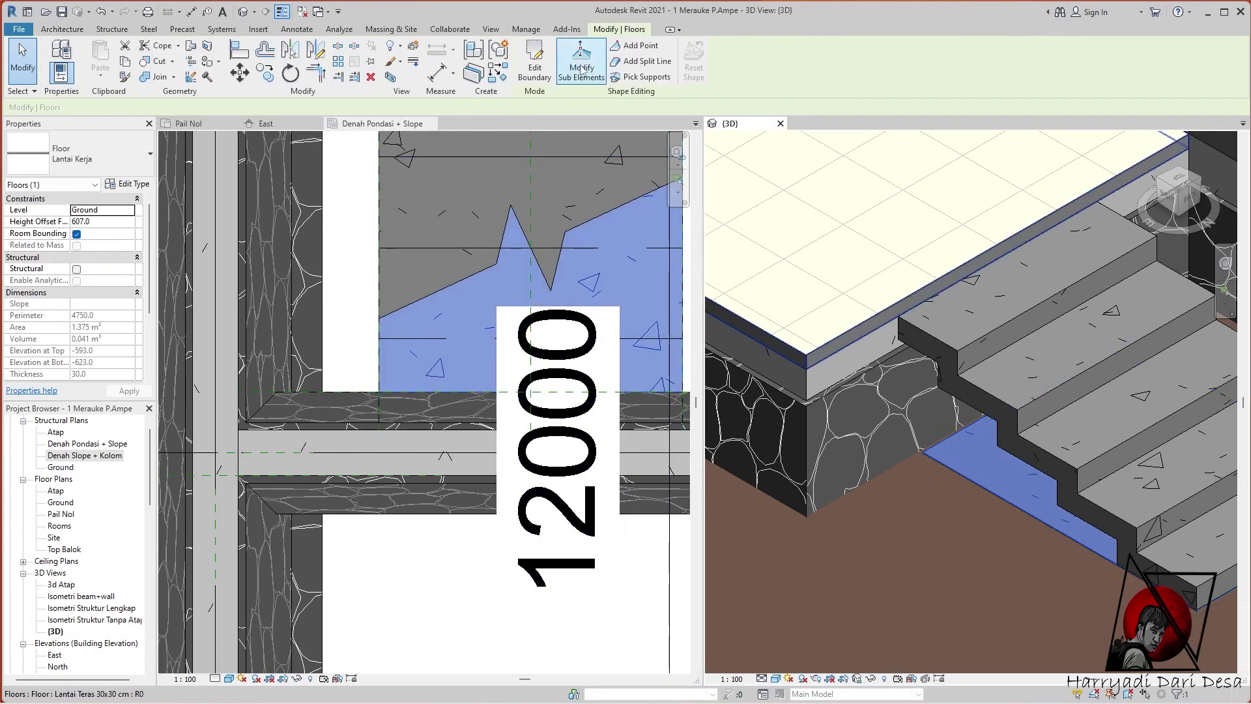
scroll(380, 392, "up", 1)
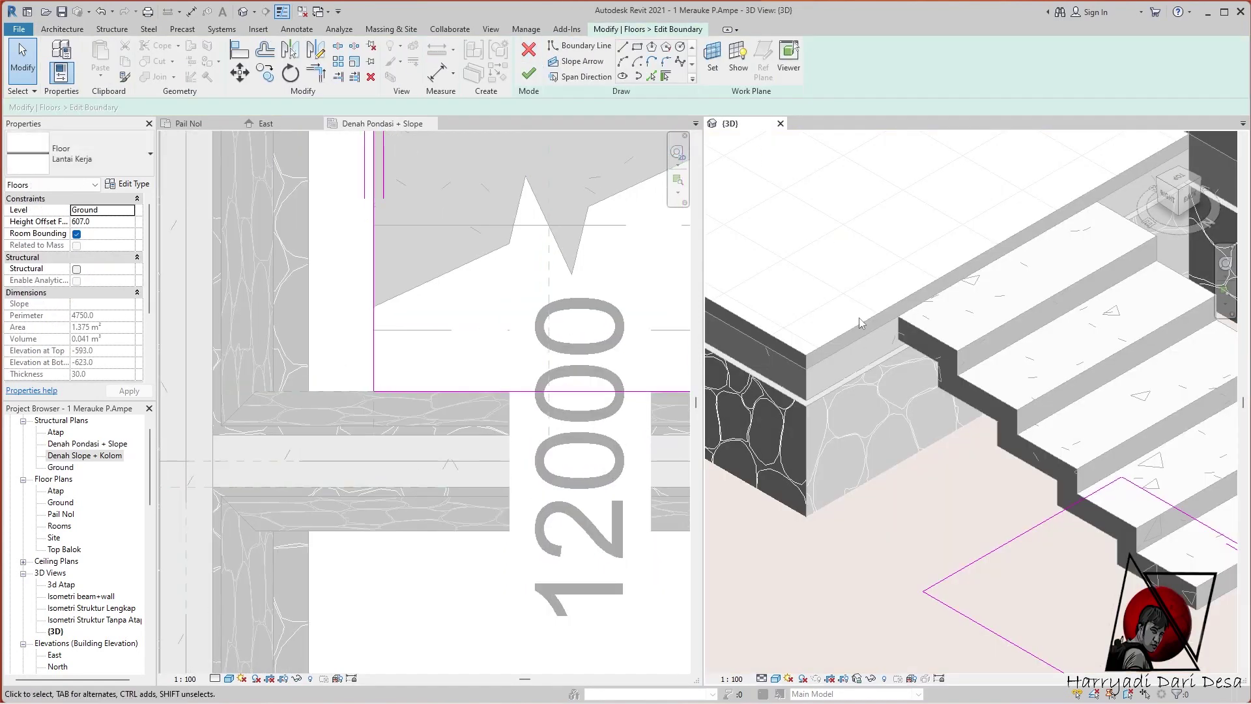
left_click(529, 49)
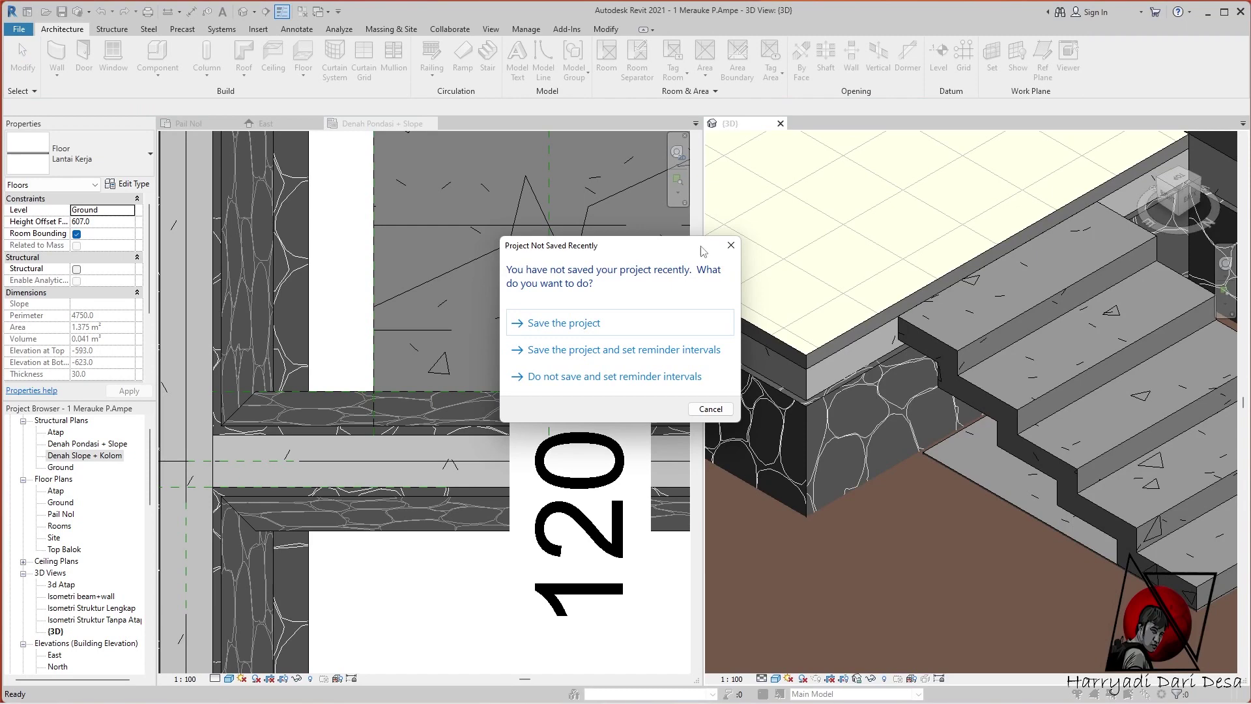
left_click(586, 322)
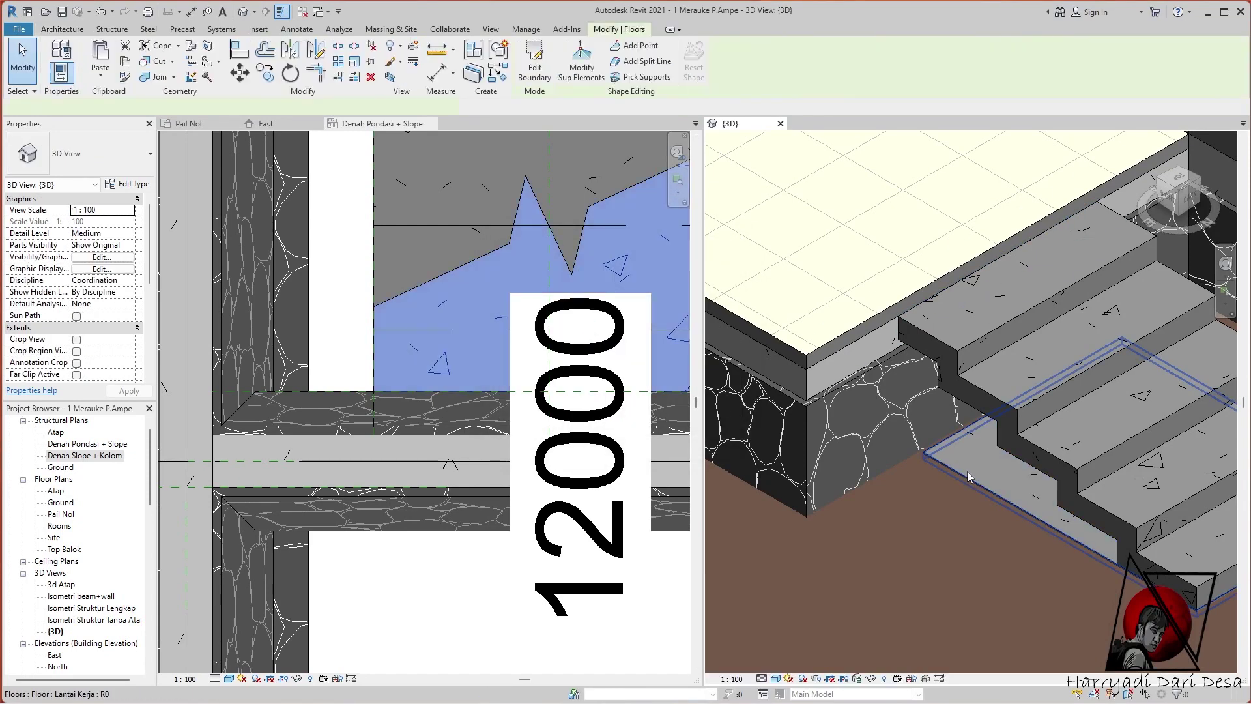
double_click(960, 572)
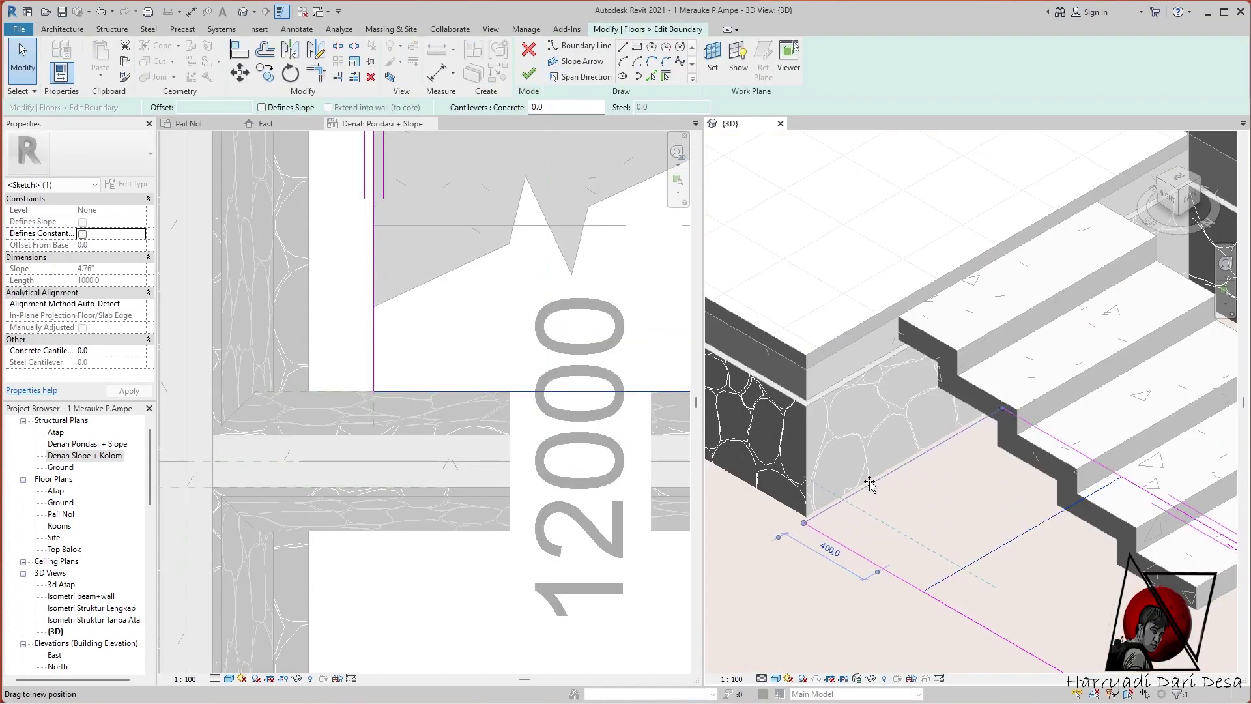
left_click(529, 73)
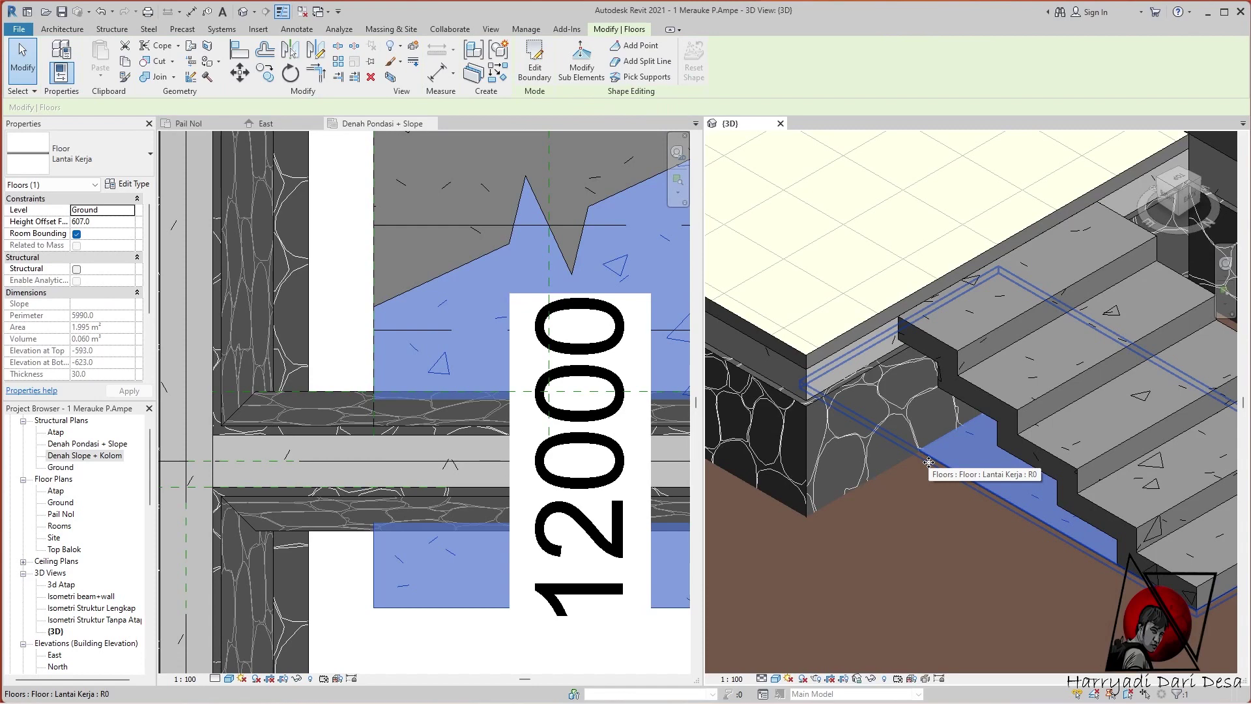
Drag the slab's bottom boundary edge upward in the Pail Nol plan, reducing it to 1.415 m²
left_click(266, 123)
scroll(456, 326, "up", 3)
scroll(501, 388, "up", 2)
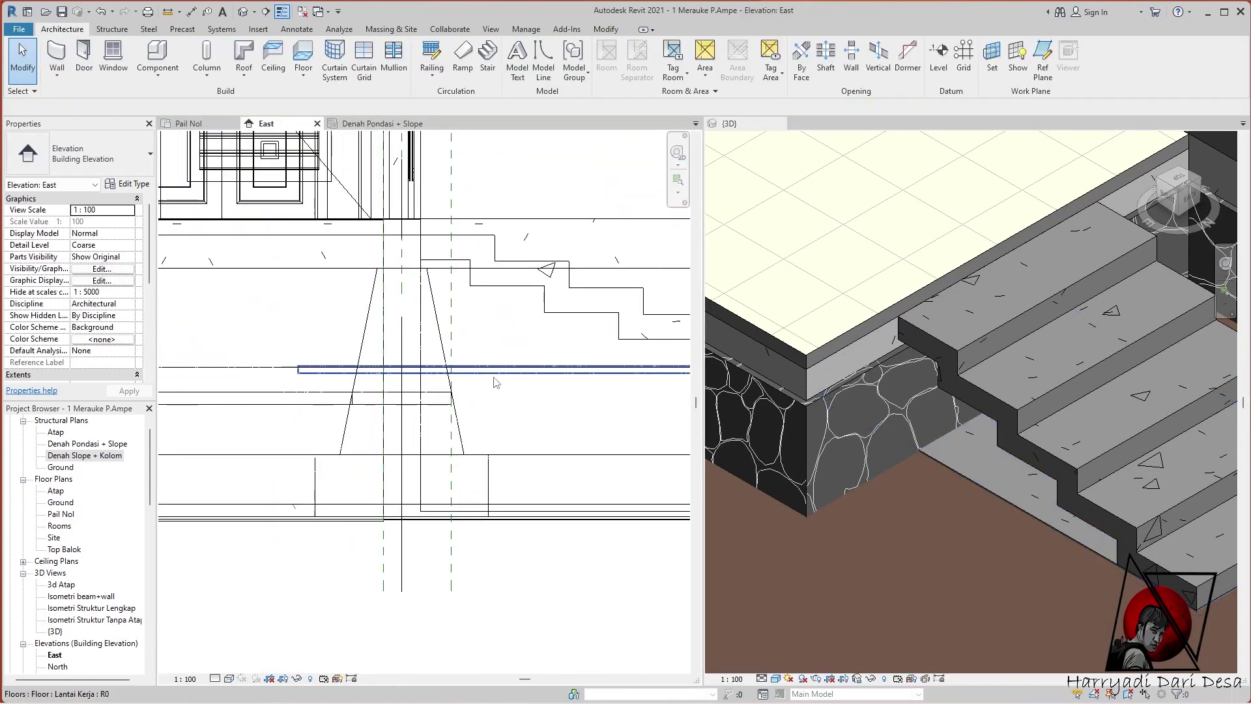
left_click(500, 370)
left_click(534, 62)
left_click(881, 499)
key("ctrl+Tab")
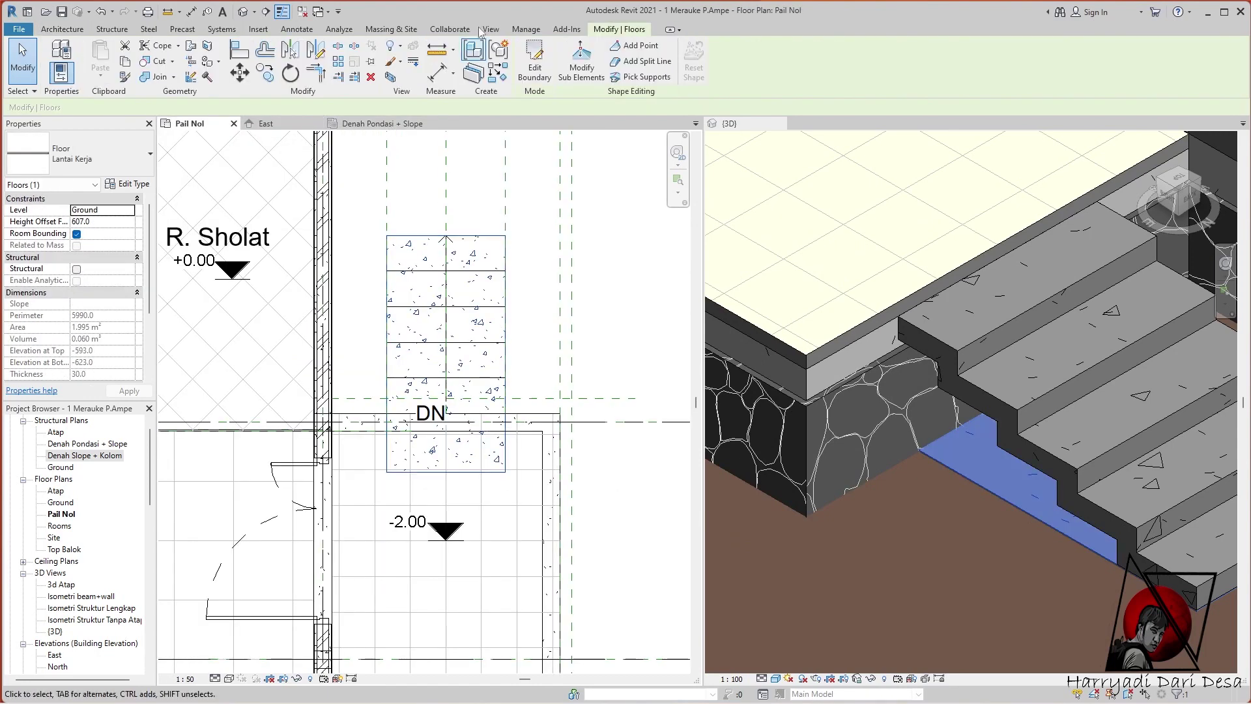
left_click_drag(454, 470, 456, 415)
key("ctrl+Tab")
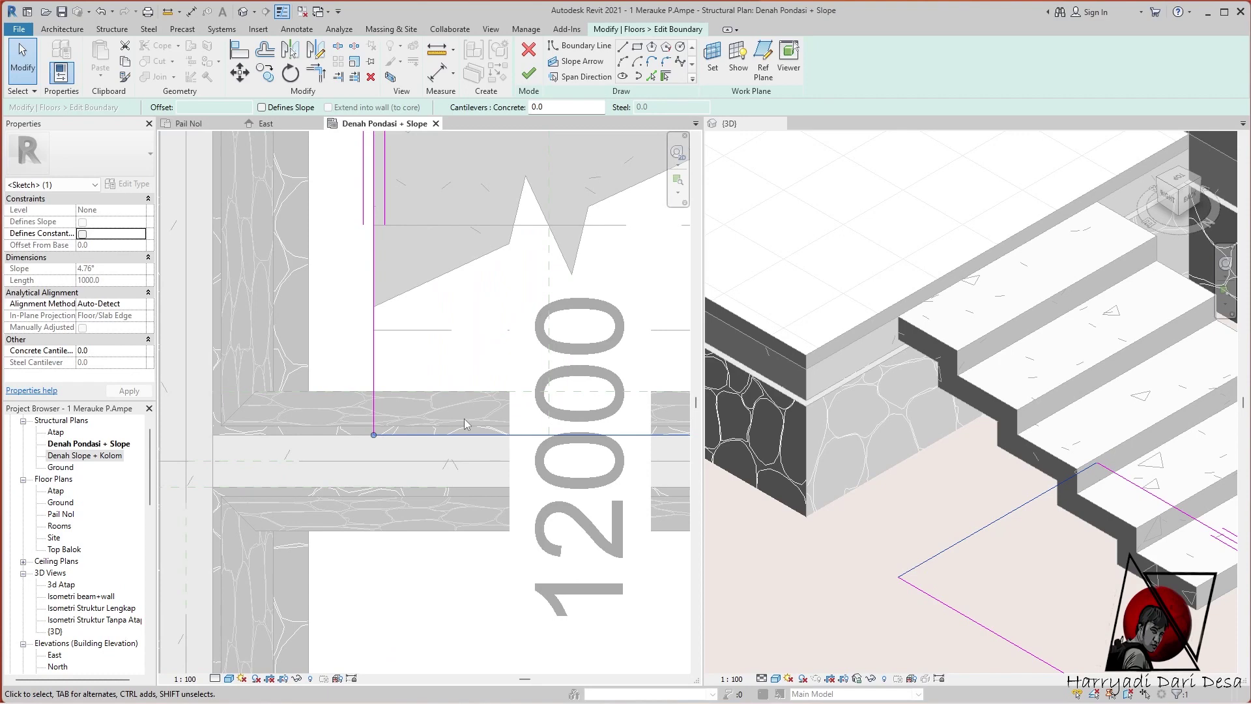
left_click(528, 73)
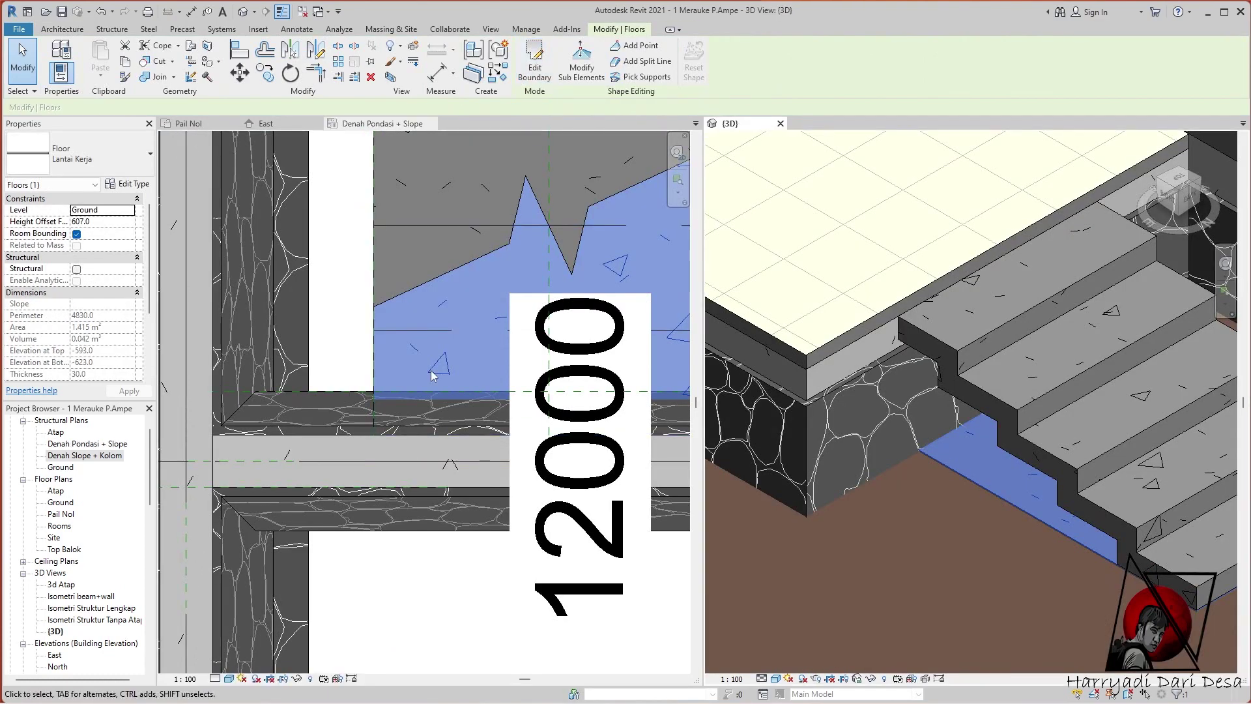
left_click(483, 394)
scroll(594, 258, "down", 3)
scroll(595, 258, "down", 2)
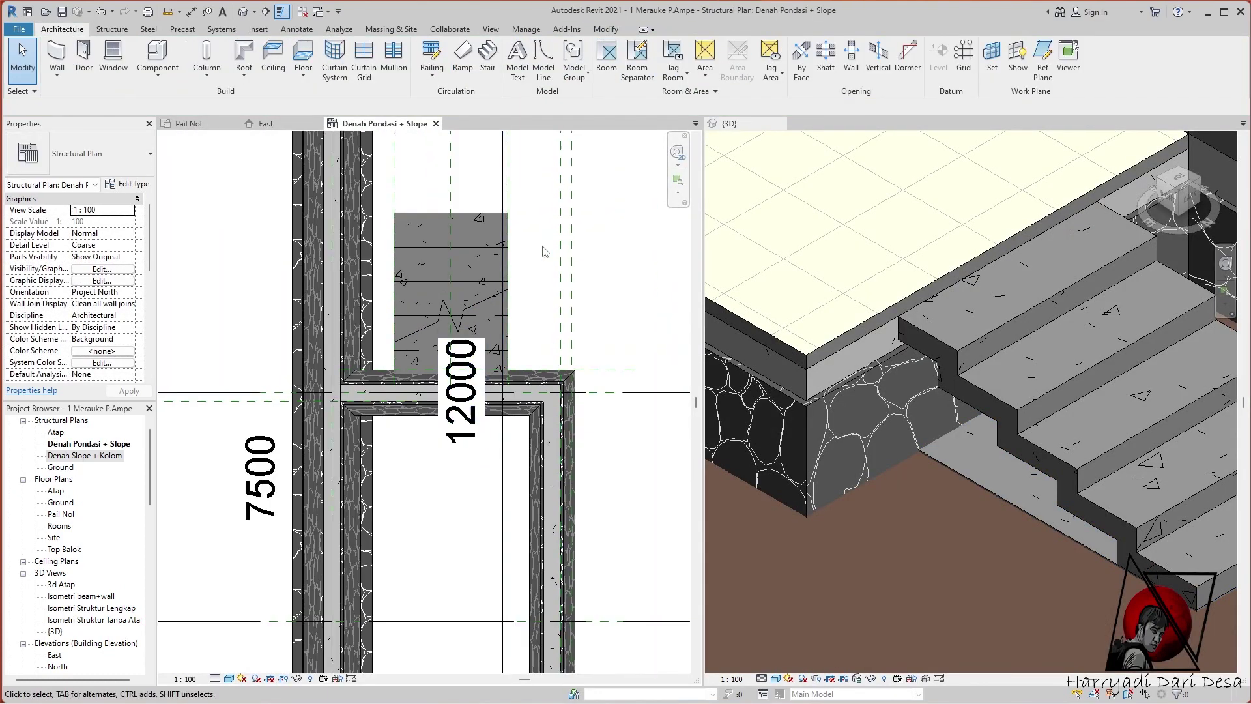
Sketch a ramp run beside the stair, ending at the stair's top edge
scroll(587, 287, "down", 3)
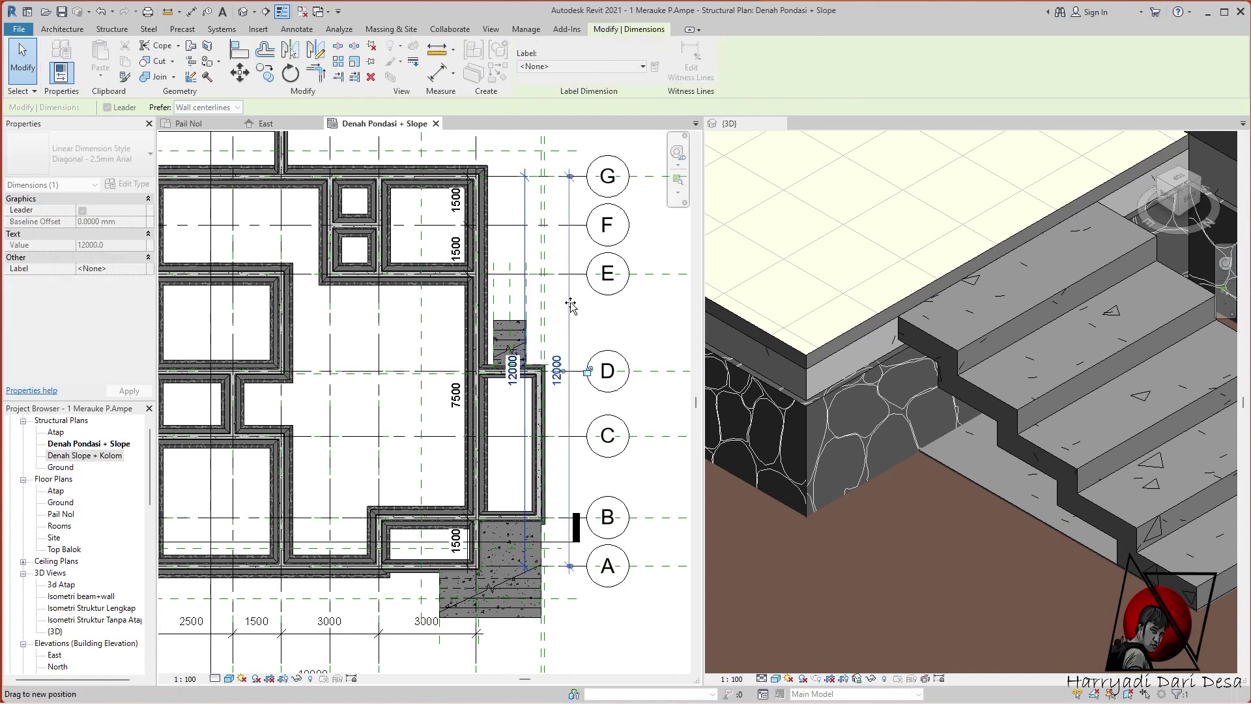
scroll(488, 331, "up", 2)
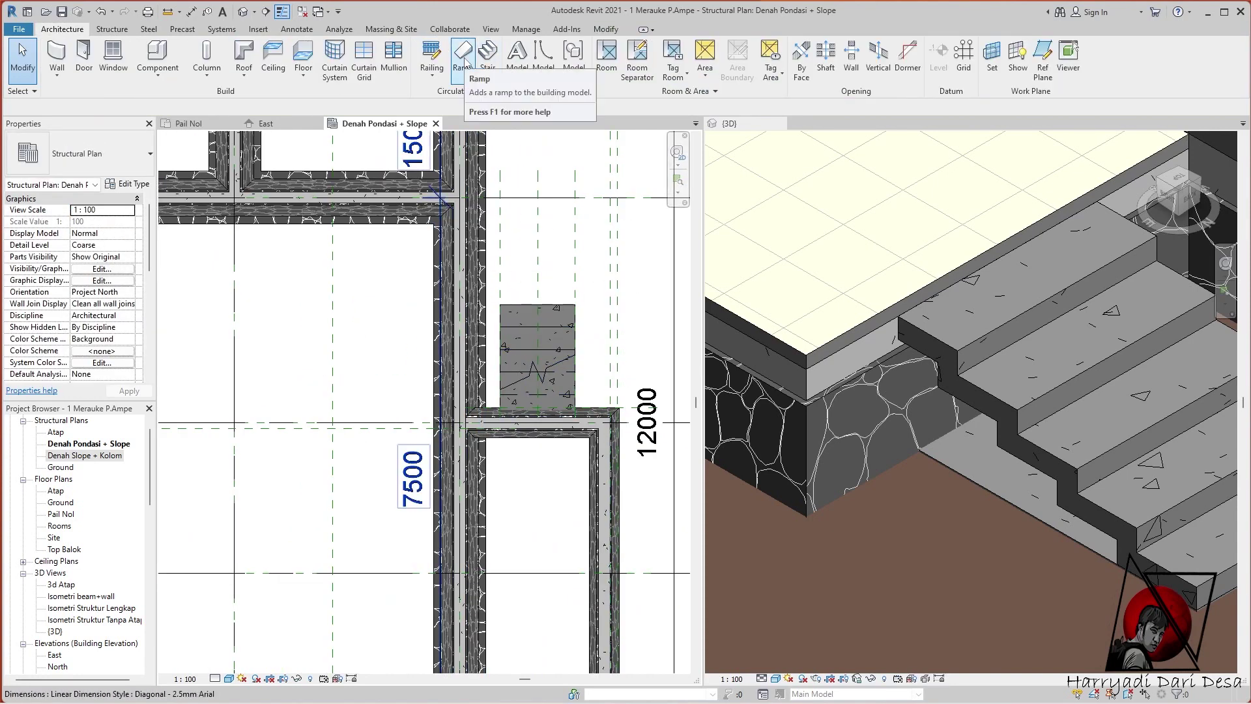
left_click(463, 55)
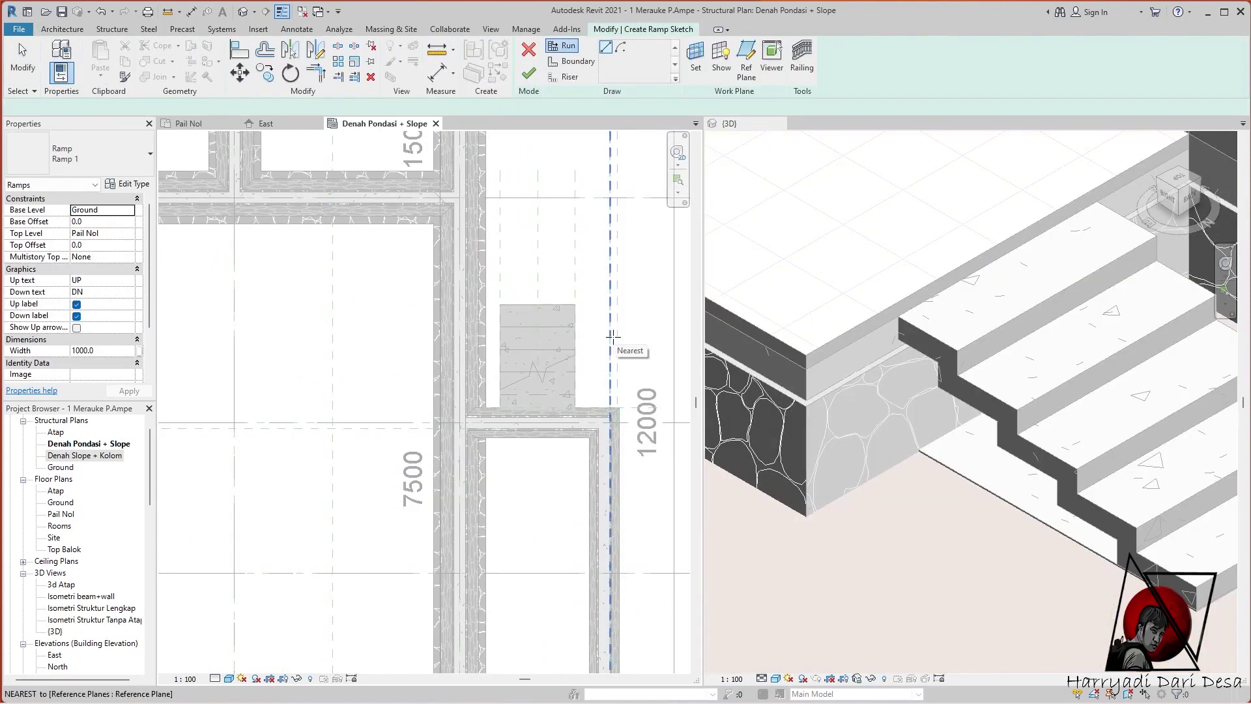
scroll(613, 339, "up", 1)
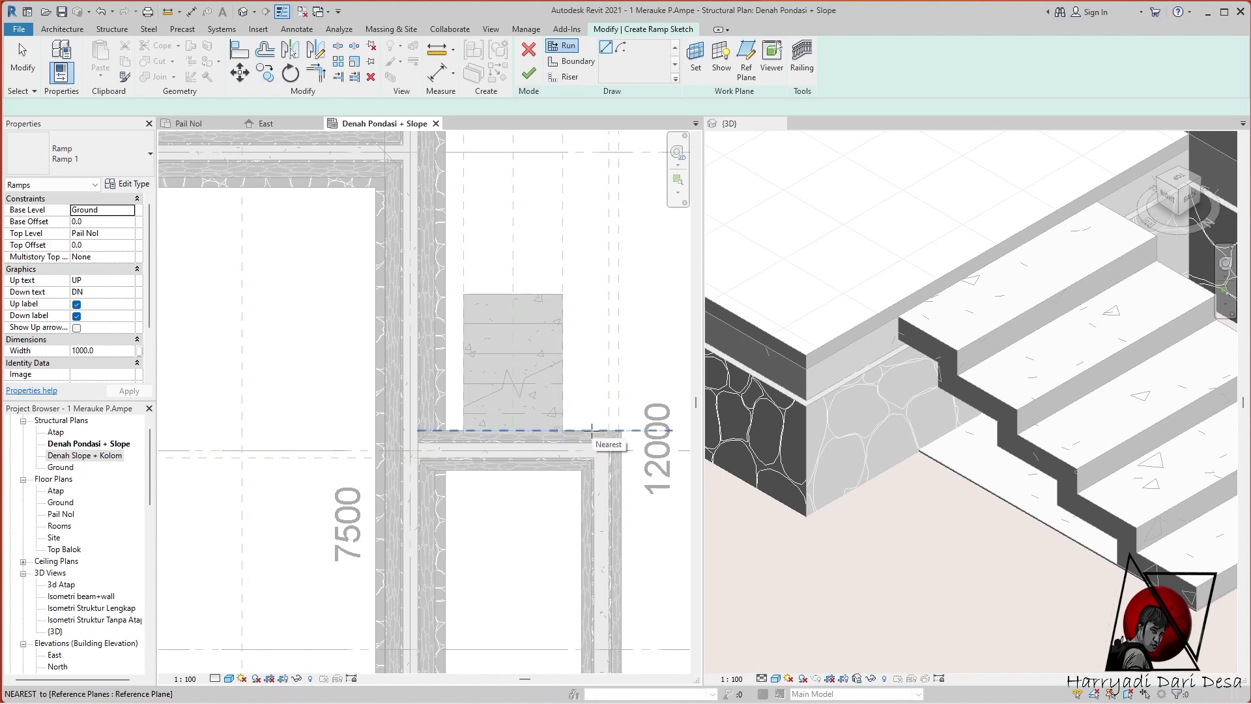
scroll(591, 430, "up", 3)
left_click(591, 456)
scroll(574, 391, "down", 2)
left_click(574, 204)
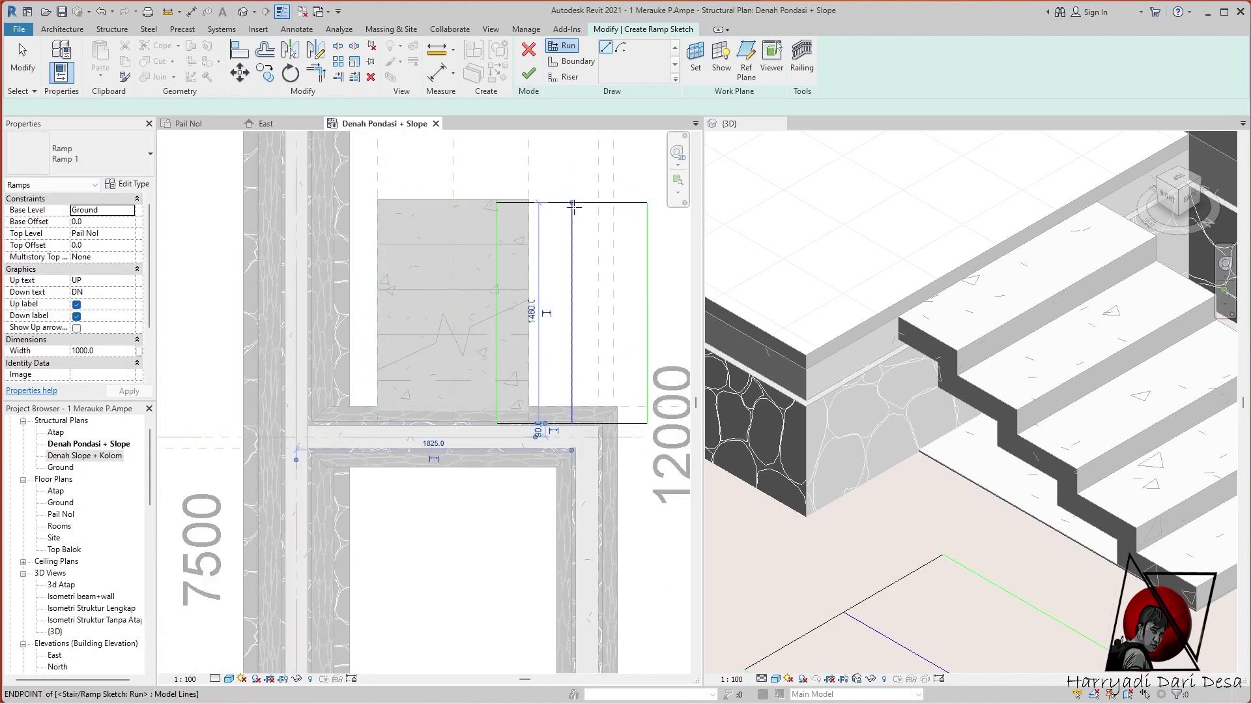
Align the ramp run's boundaries to the wall edges with AL
key("a")
key("l")
left_click(529, 313)
left_click(497, 313)
left_click(600, 450)
scroll(579, 420, "up", 4)
left_click(495, 436)
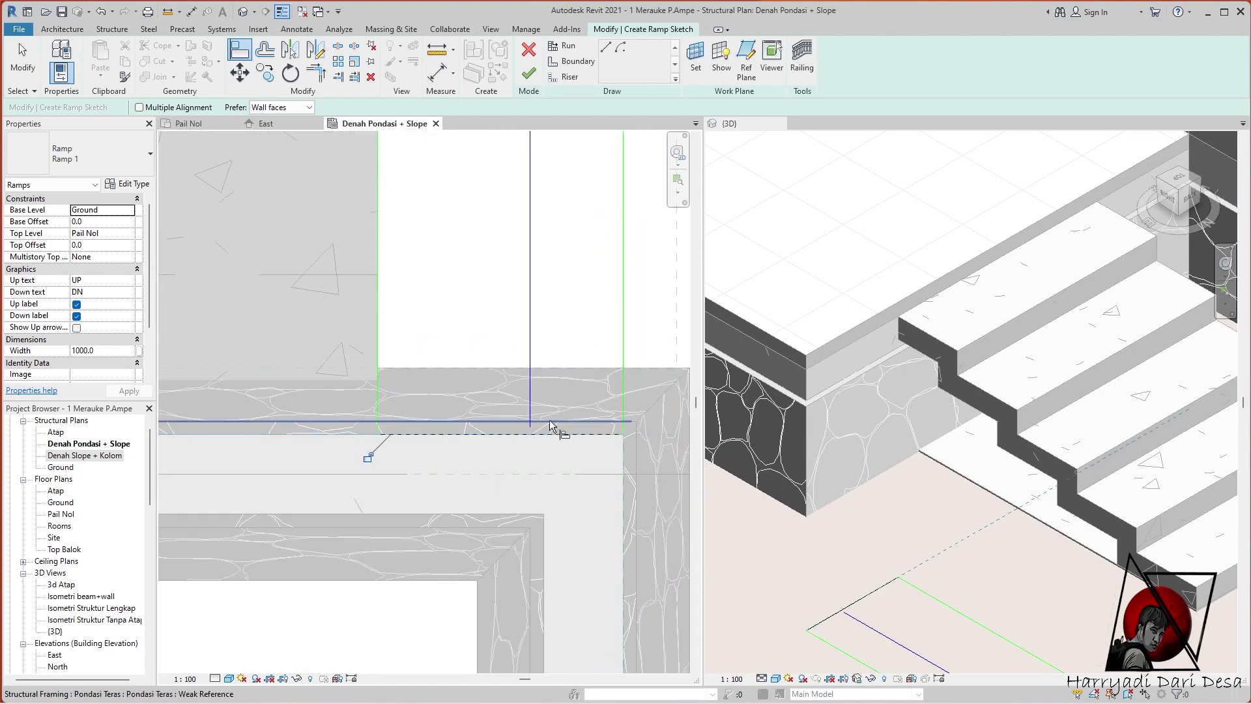
left_click(530, 377)
key("Escape")
Replace the run with a new one drawn from the bottom and moved 100 over
left_click(530, 294)
scroll(527, 196, "down", 3)
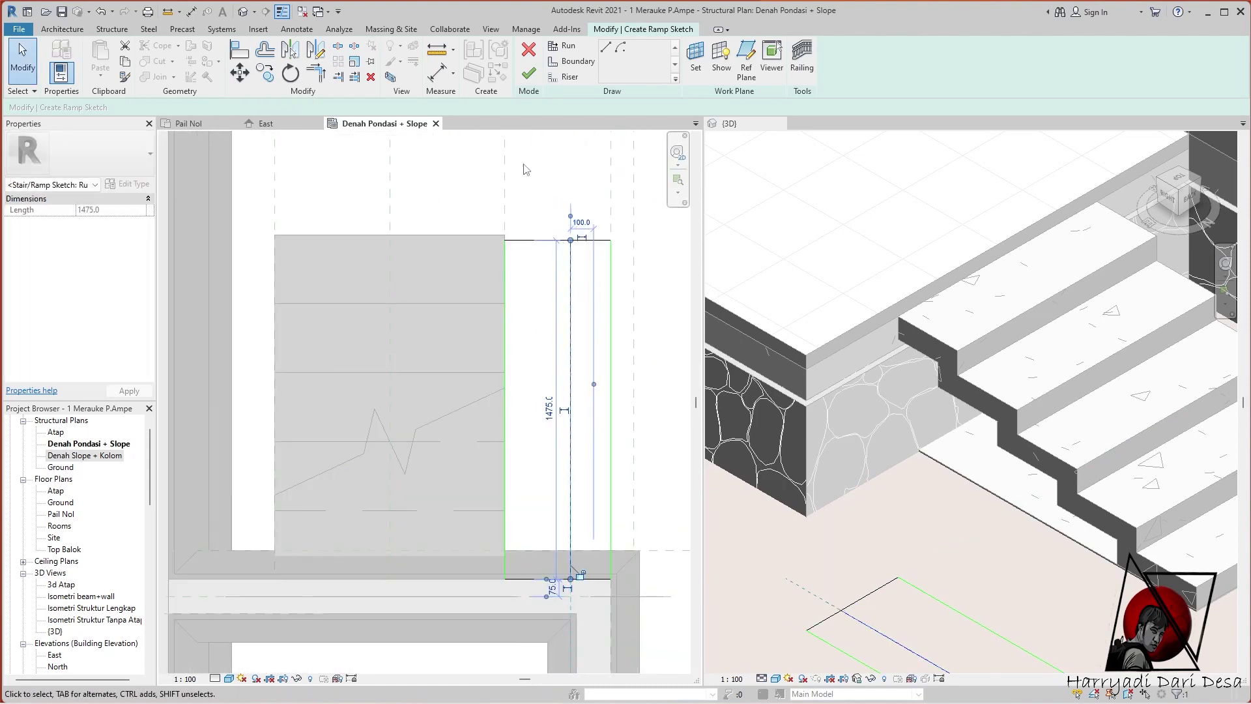
key("Delete")
left_click(571, 578)
left_click(571, 234)
key("m")
key("v")
left_click(571, 579)
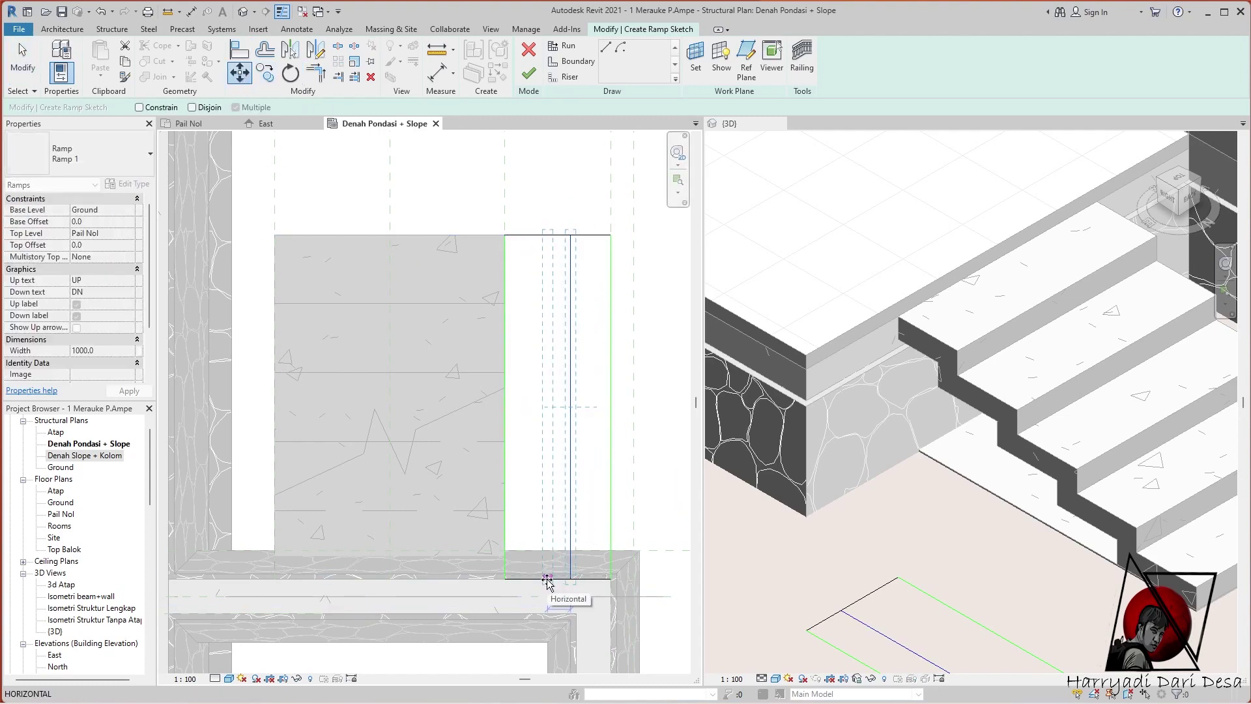
scroll(538, 575, "up", 3)
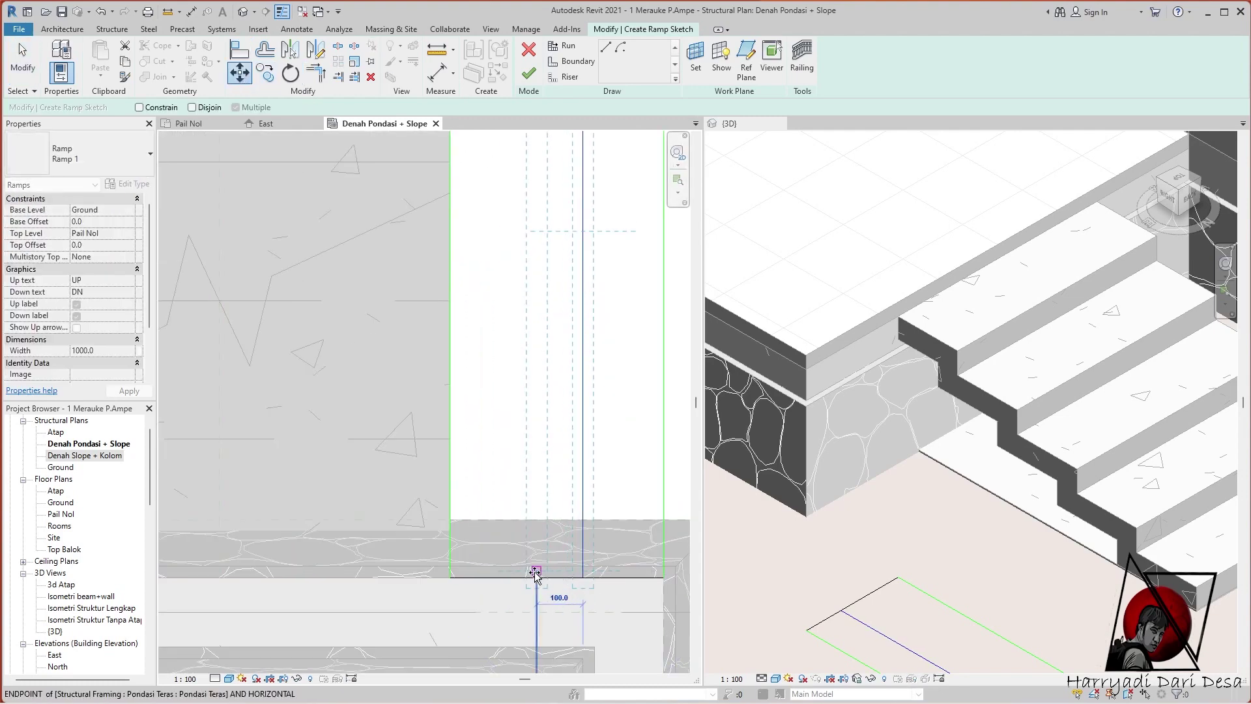
left_click(536, 573)
scroll(456, 325, "down", 3)
scroll(448, 261, "up", 3)
Align the run's end to the foundation edge and finish the ramp
key("a")
key("l")
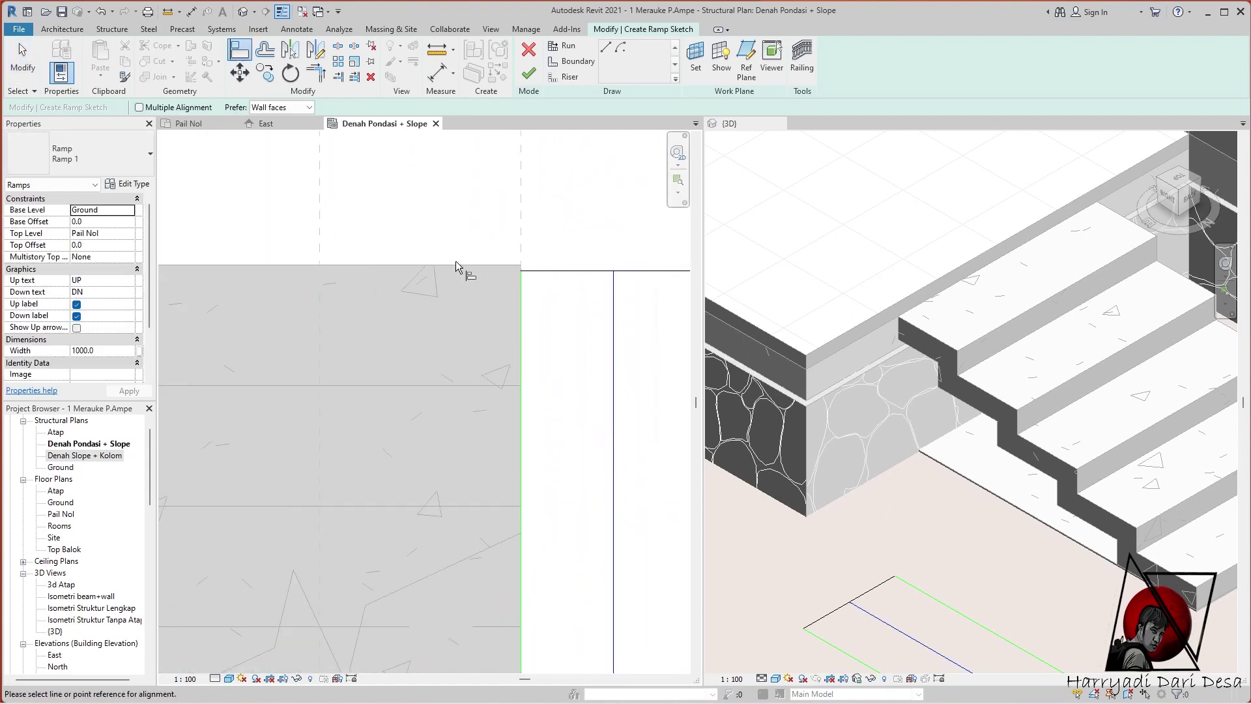
scroll(449, 251, "down", 2)
scroll(408, 144, "down", 1)
scroll(431, 554, "up", 1)
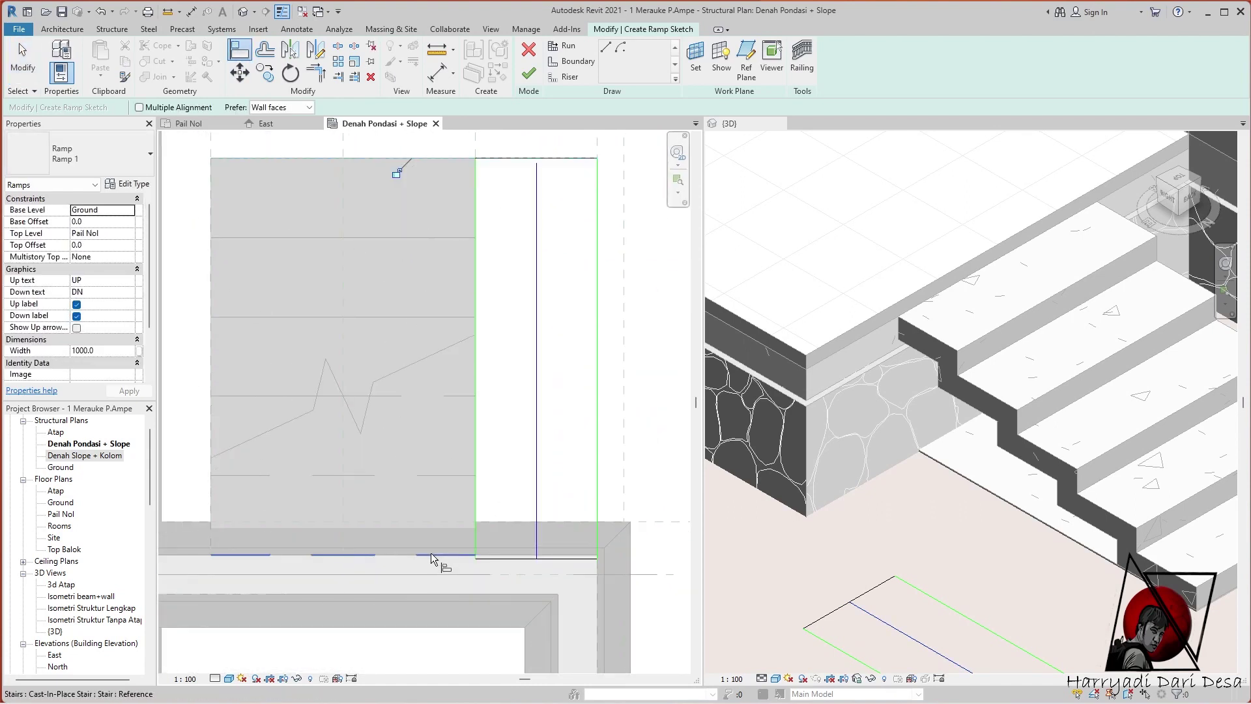
left_click(521, 559)
scroll(550, 563, "up", 2)
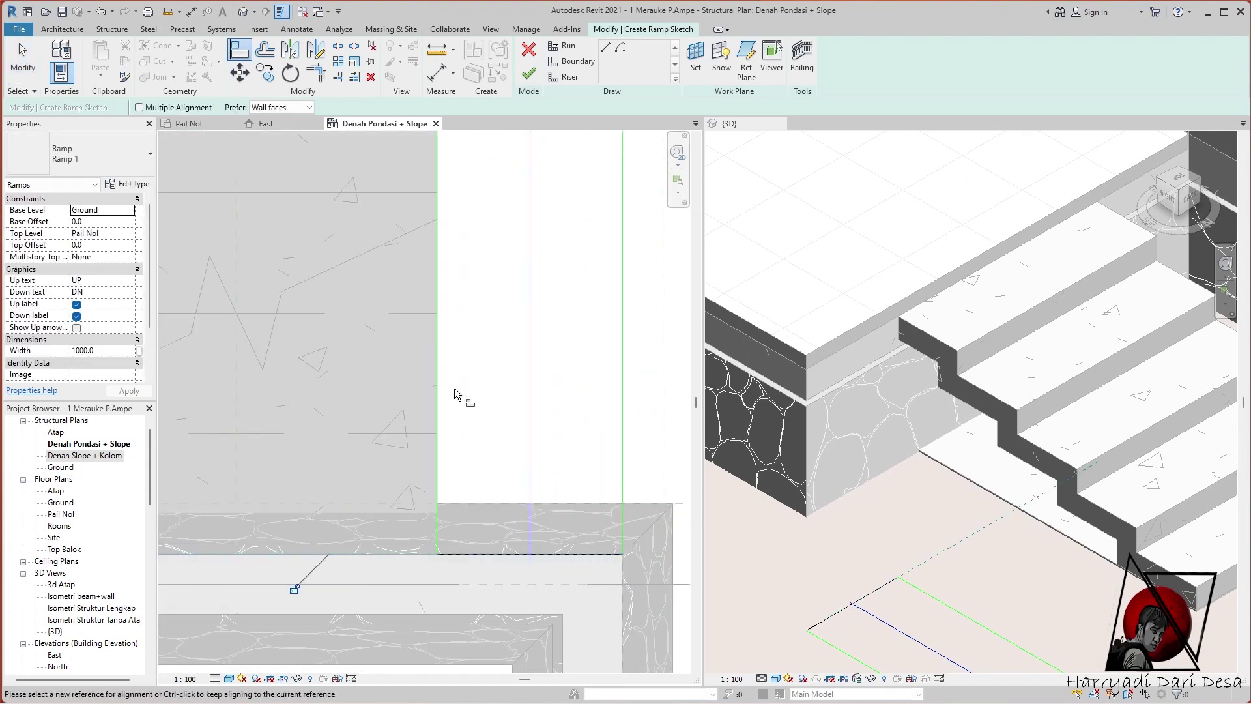
key("Escape")
key("Escape")
left_click(533, 430)
scroll(533, 509, "down", 2)
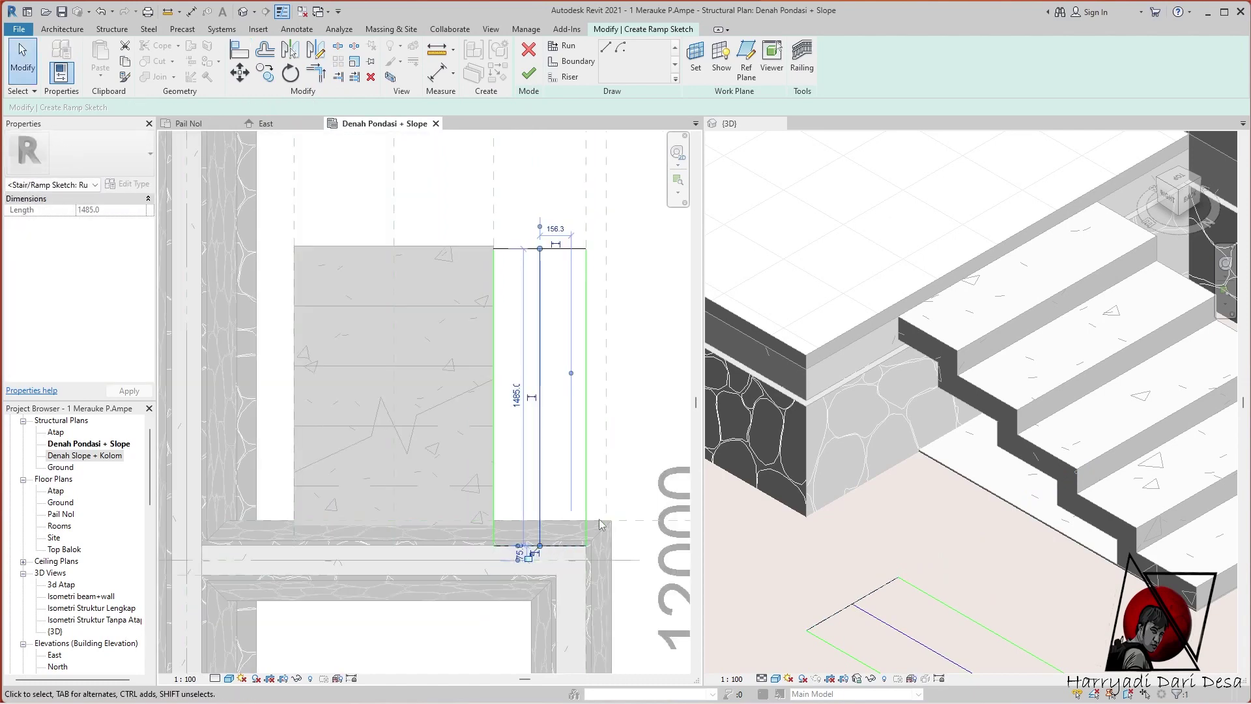
left_click(529, 74)
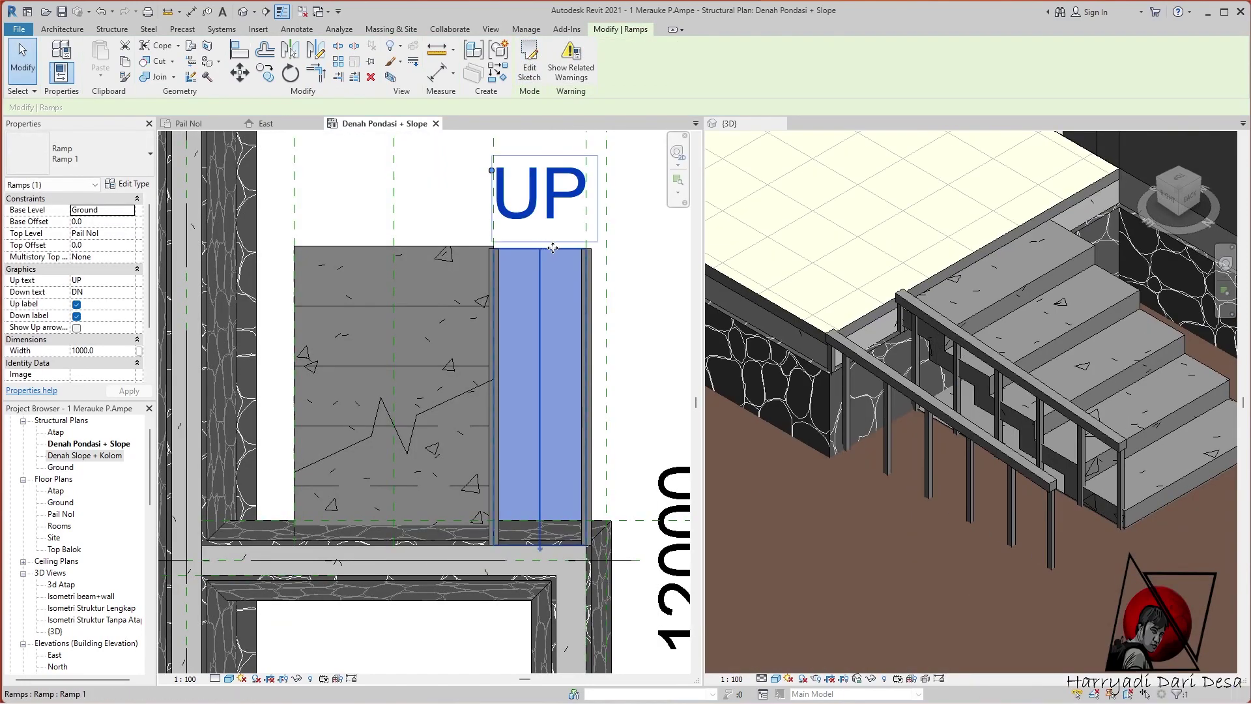
mouse_move(103, 210)
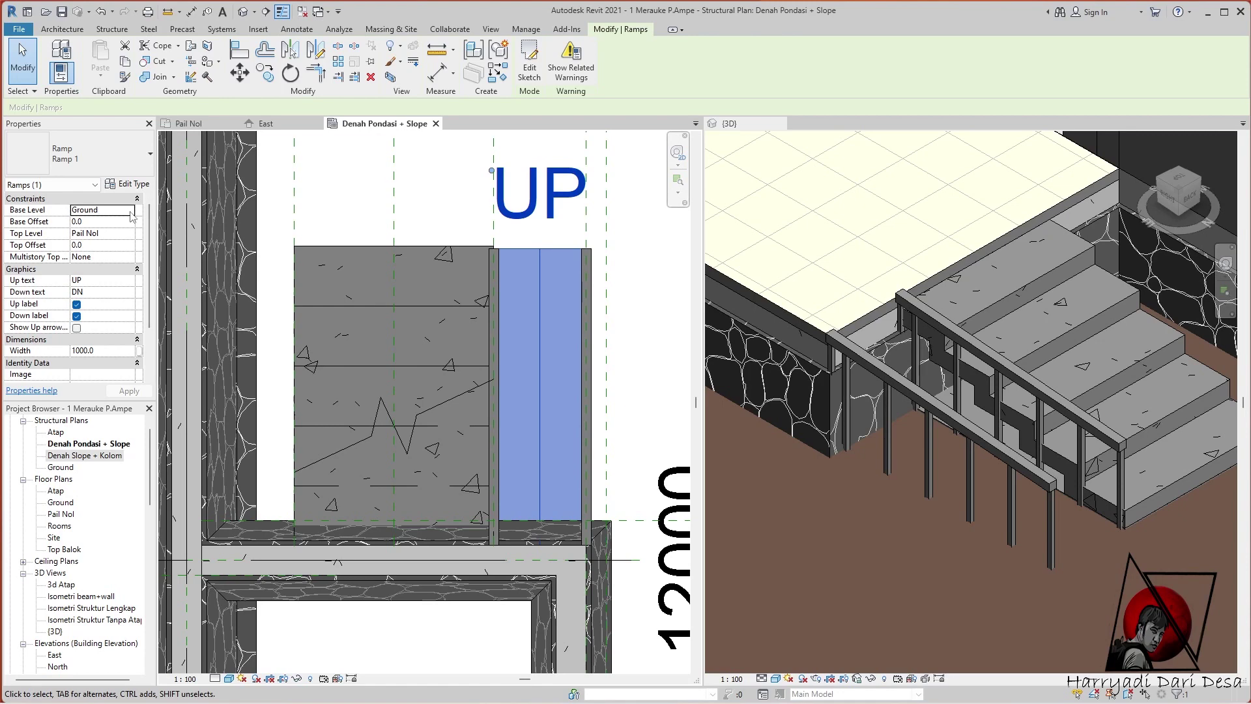
Set the ramp's top offset to 43.0 and delete both ramp railings
left_click(130, 390)
type("43")
key("Return")
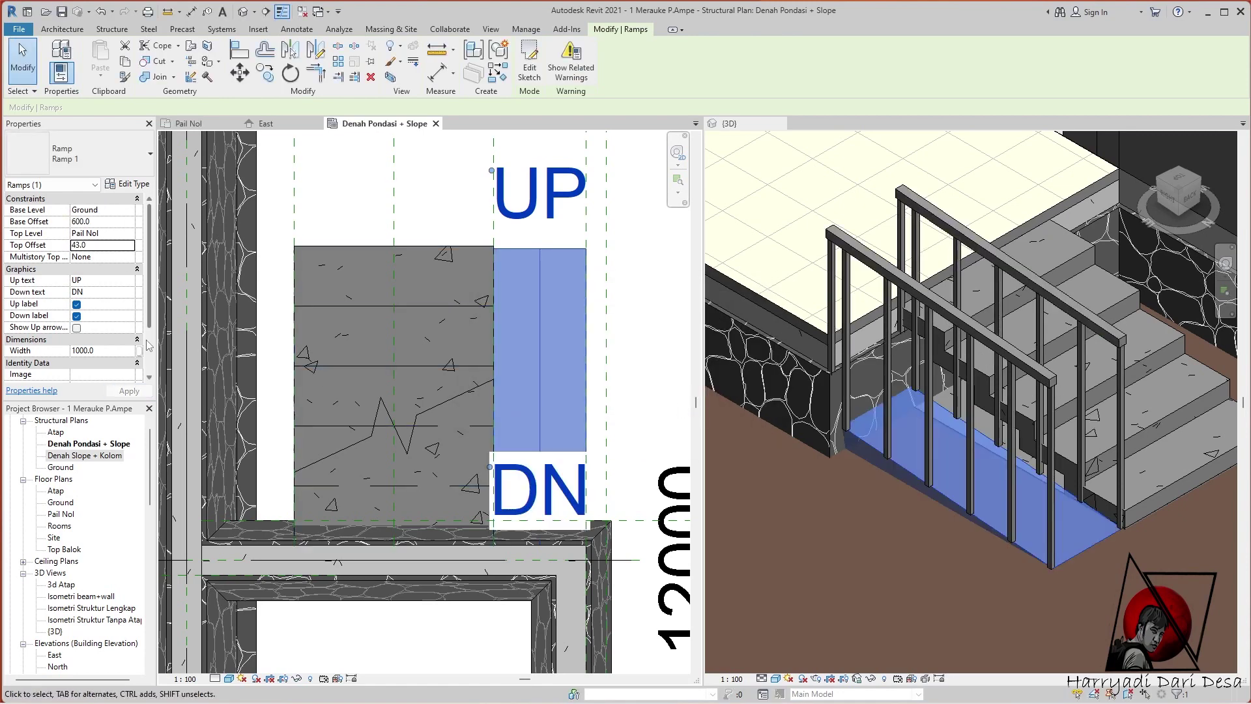
left_click(619, 328)
left_click(851, 256)
key("Delete")
Re-edit the ramp sketch using Align and Trim, then finish it
left_click(554, 320)
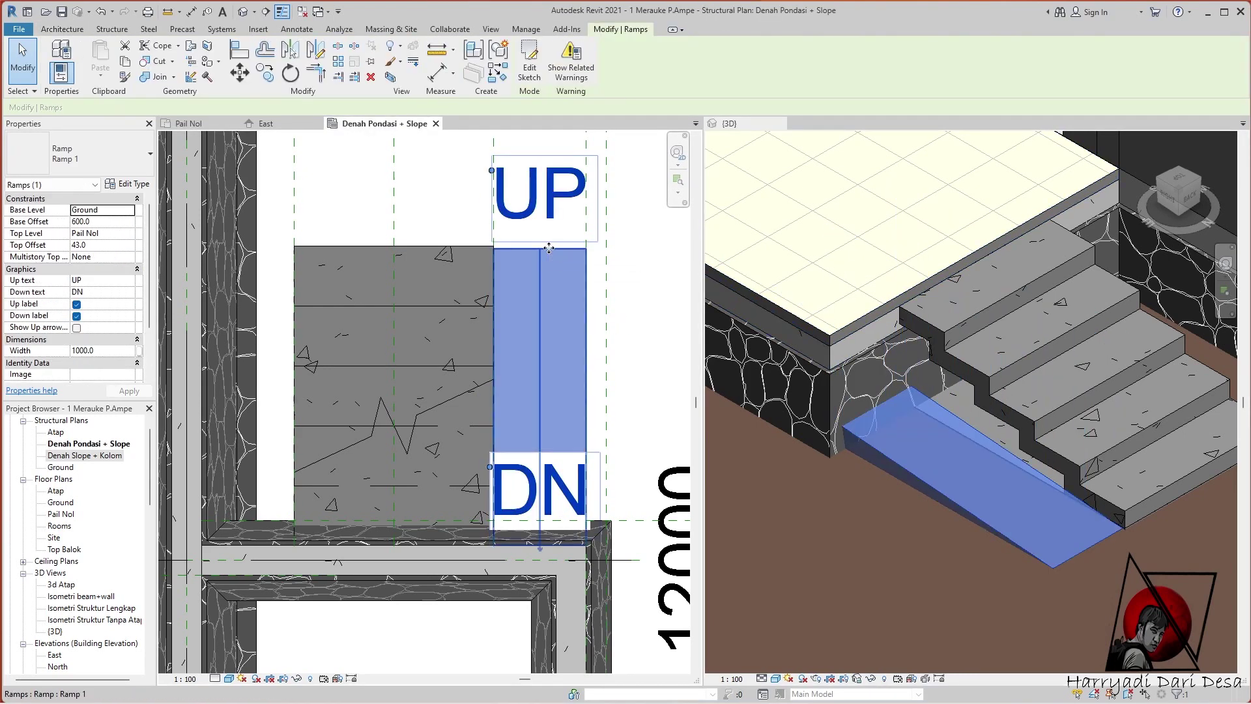
scroll(558, 351, "down", 2)
scroll(558, 351, "up", 2)
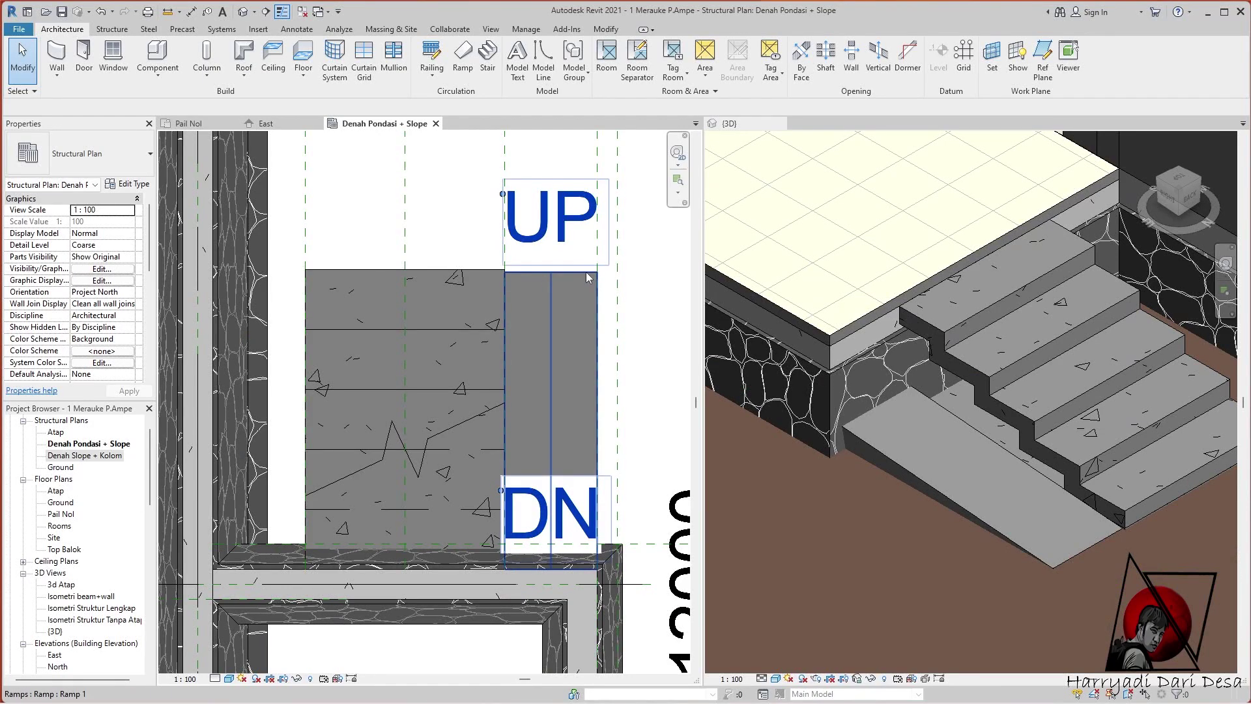
left_click(589, 274)
left_click(529, 63)
key("a")
key("l")
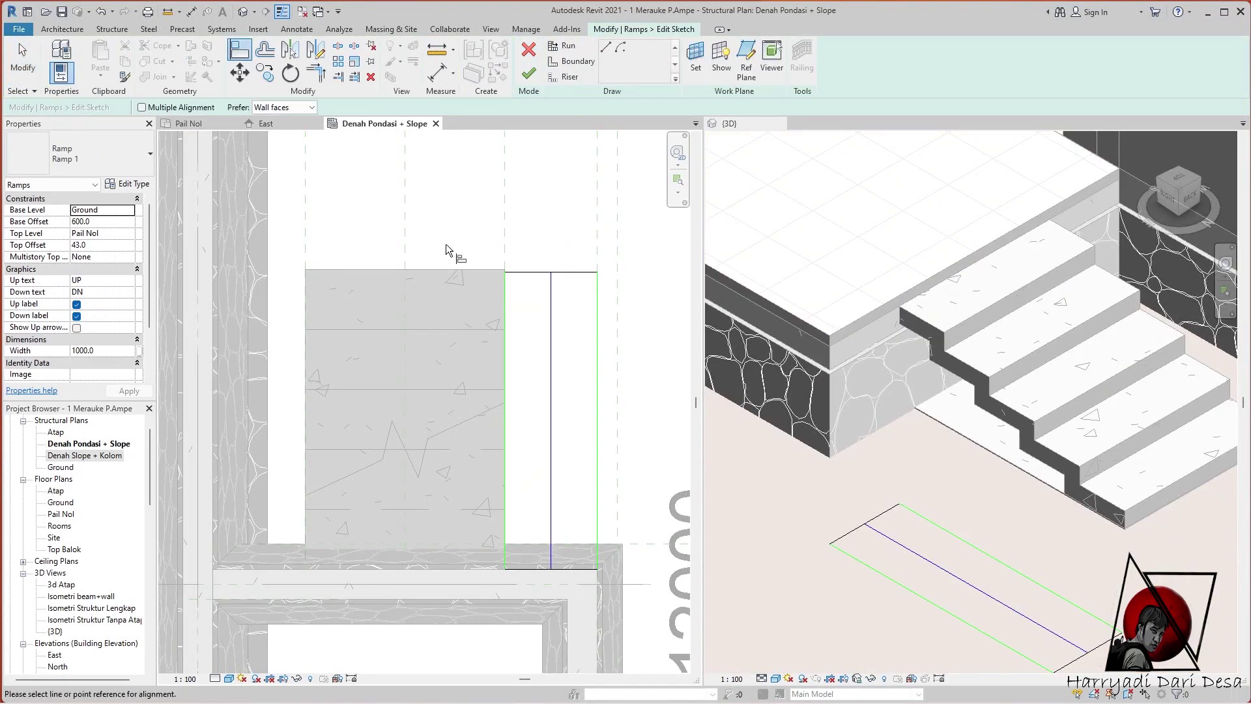
key("t")
key("r")
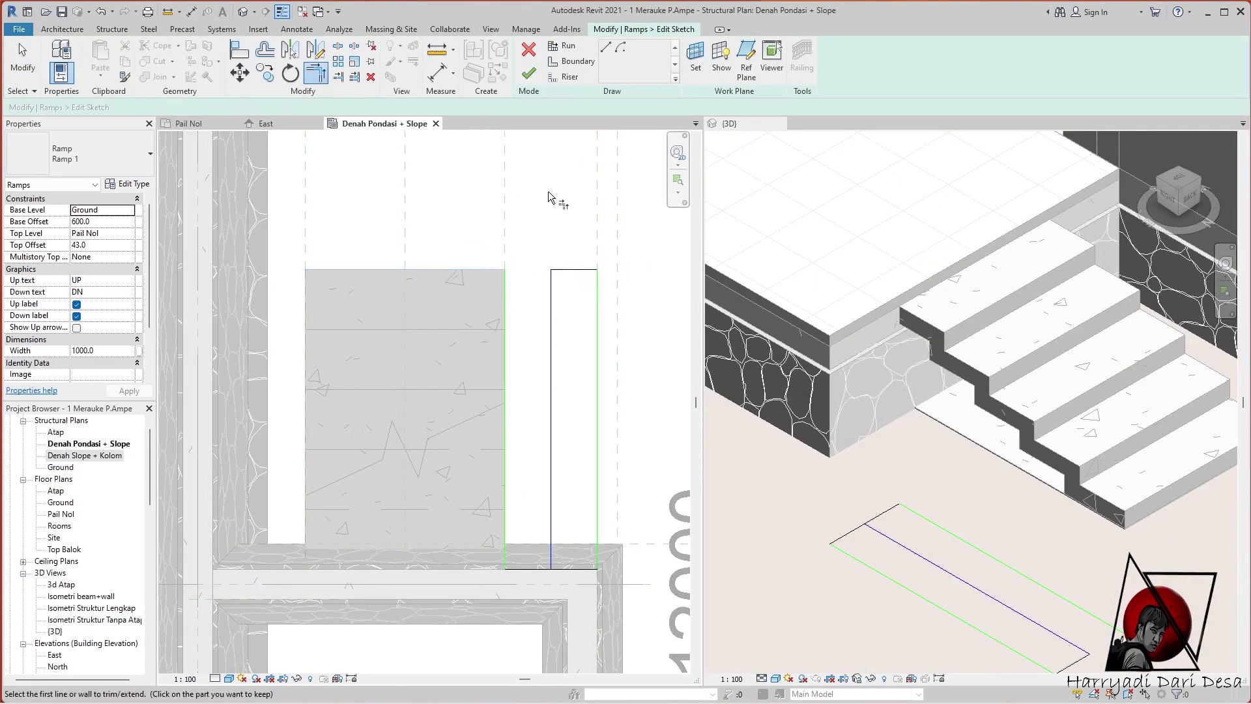
left_click(529, 73)
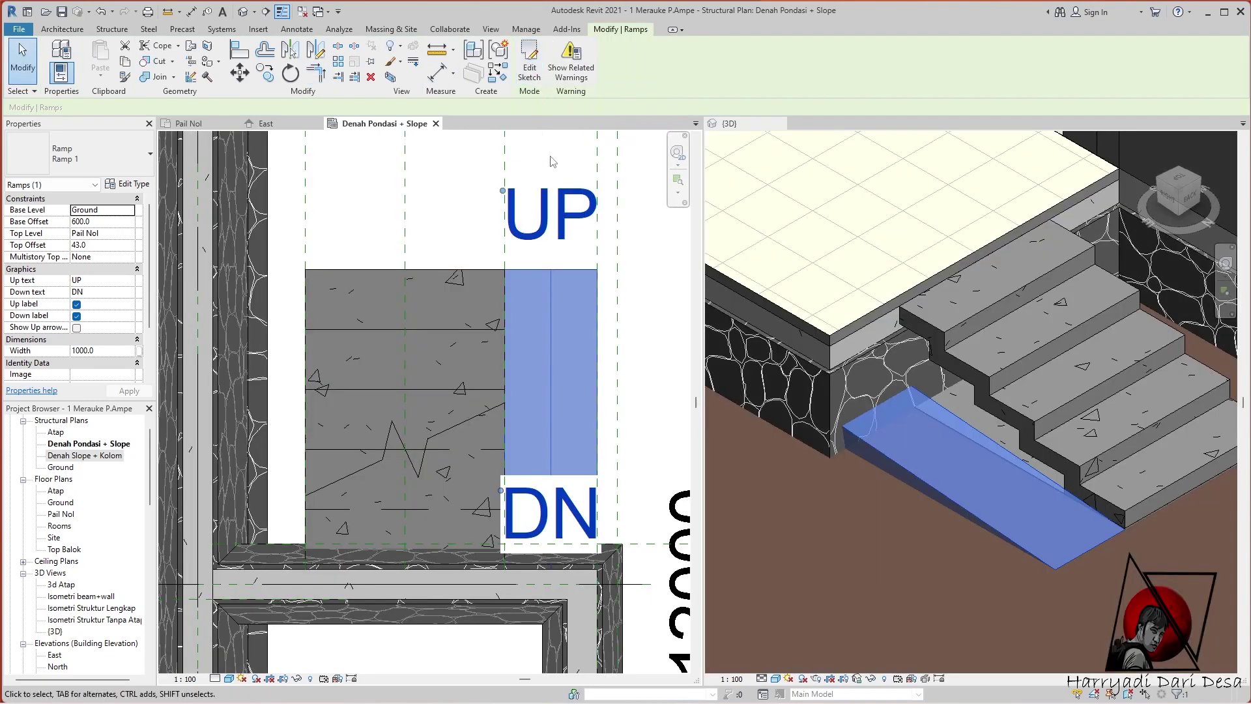
Check the ramp type's Ramp Max Slope, then switch to the East elevation
left_click(573, 272)
left_click(127, 184)
left_click(538, 436)
left_click(681, 189)
left_click(265, 123)
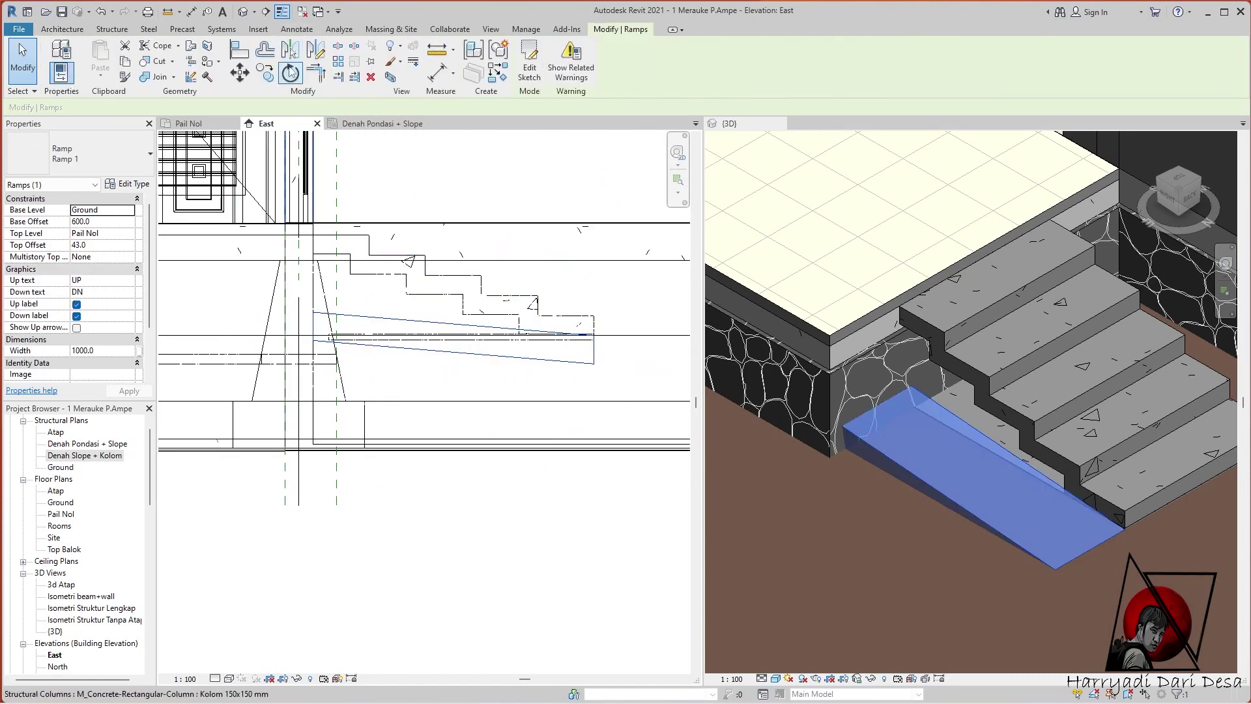
Abandon the dimension tools, then centre and select the ramp in the East elevation
left_click(296, 29)
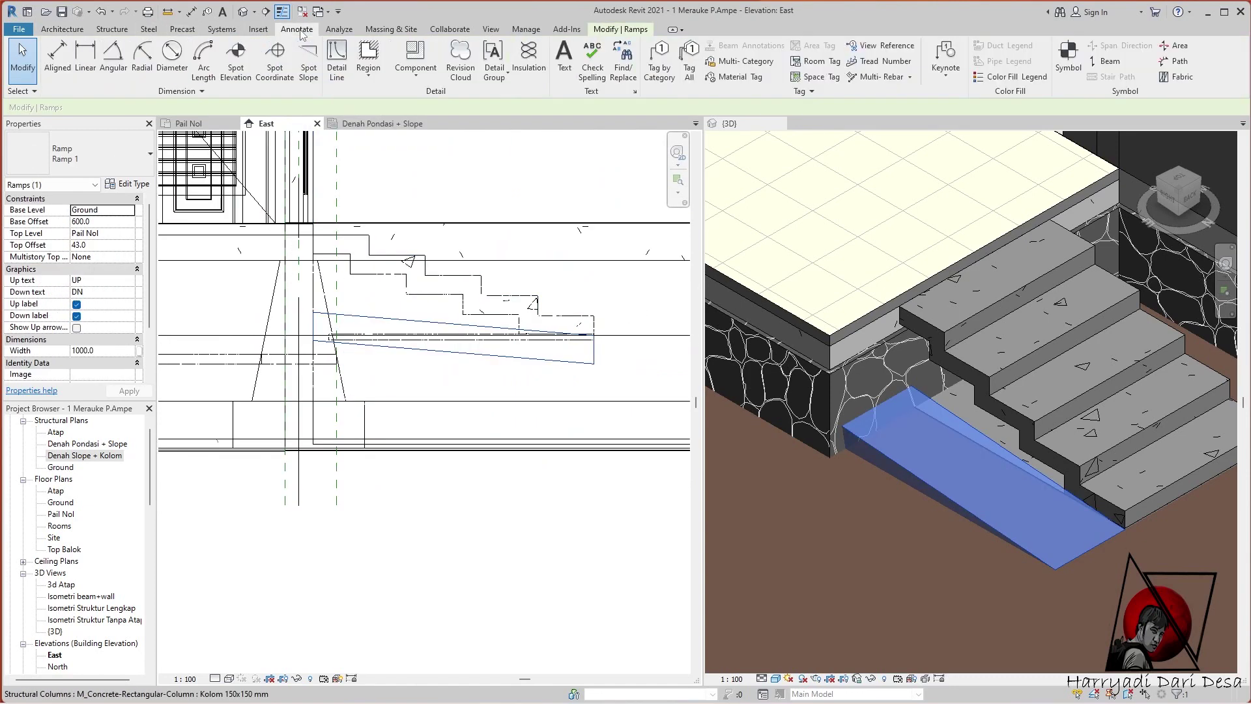
left_click(134, 55)
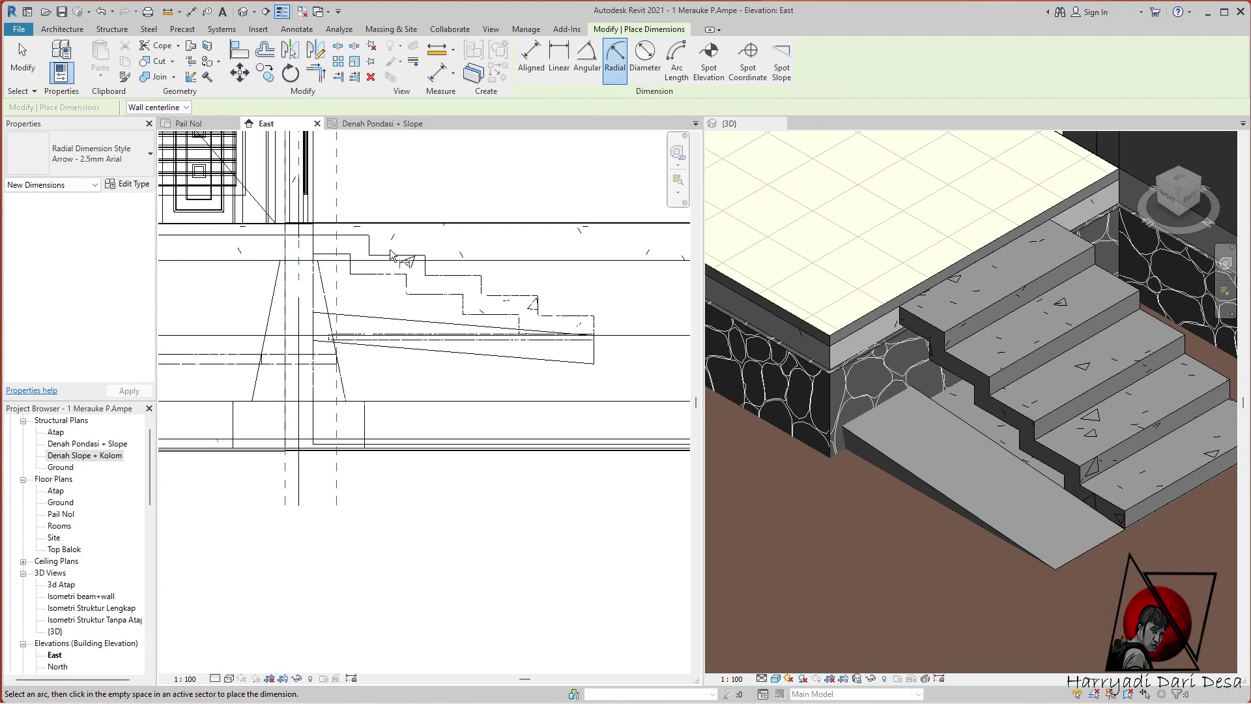
left_click(62, 30)
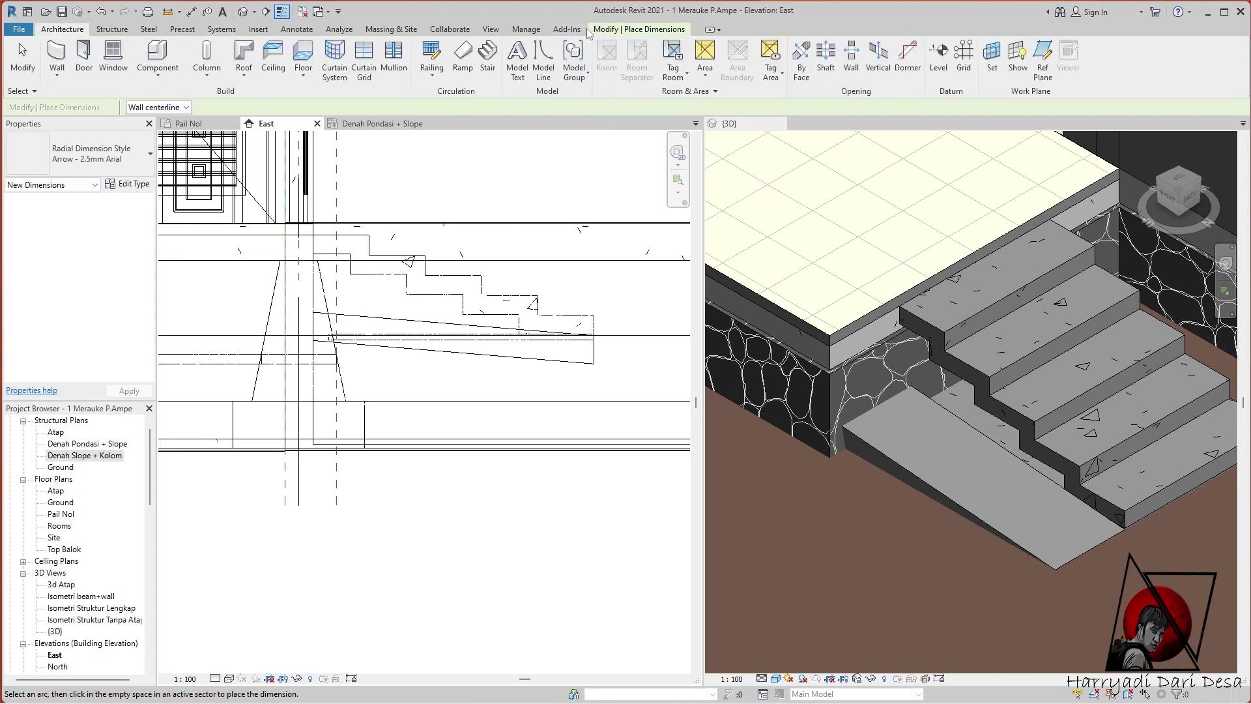
left_click(191, 11)
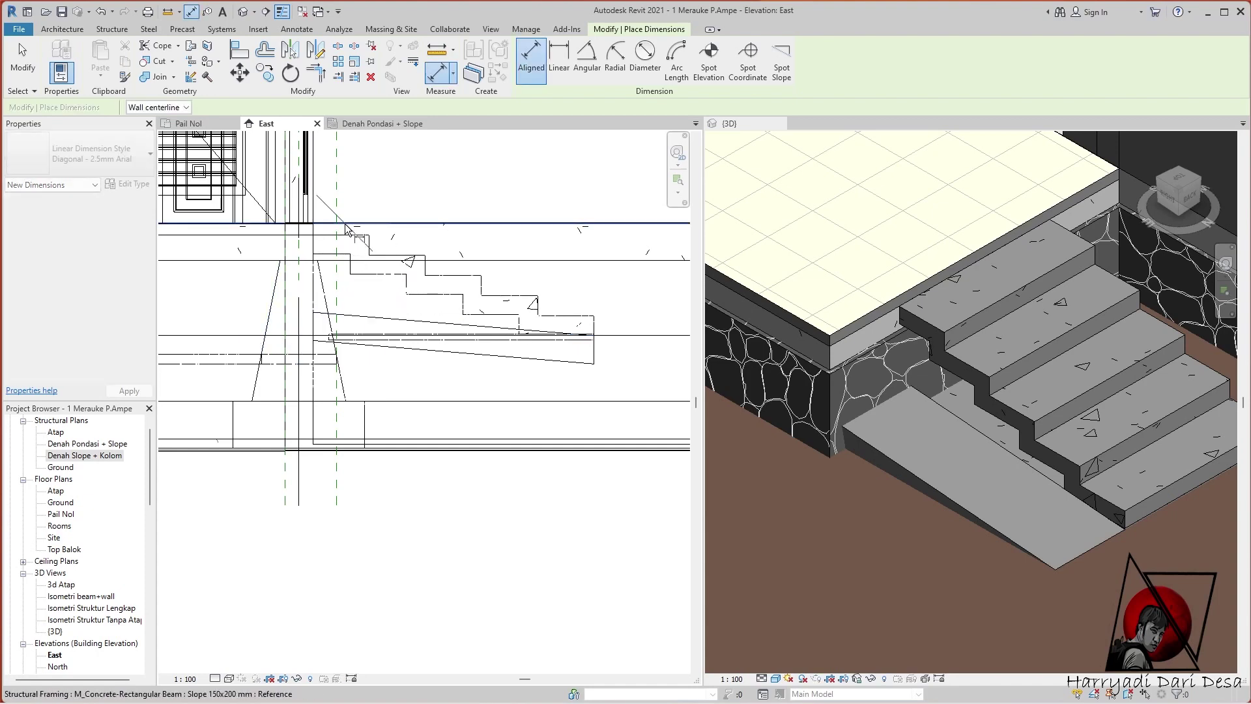
key("Escape")
key("Escape")
middle_click_drag(432, 327, 406, 354)
left_click(406, 354)
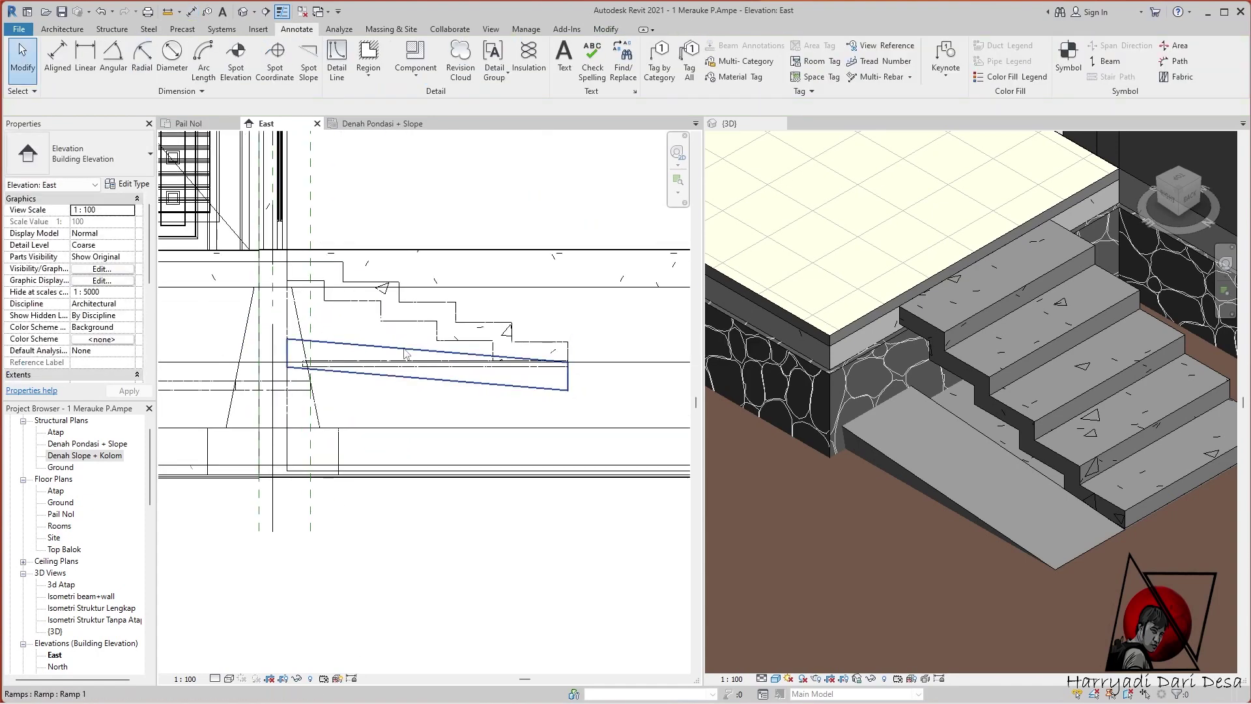
Set the ramp type's maximum slope to 1/2.8 and apply it
left_click(127, 184)
left_click(527, 436)
type("2.8")
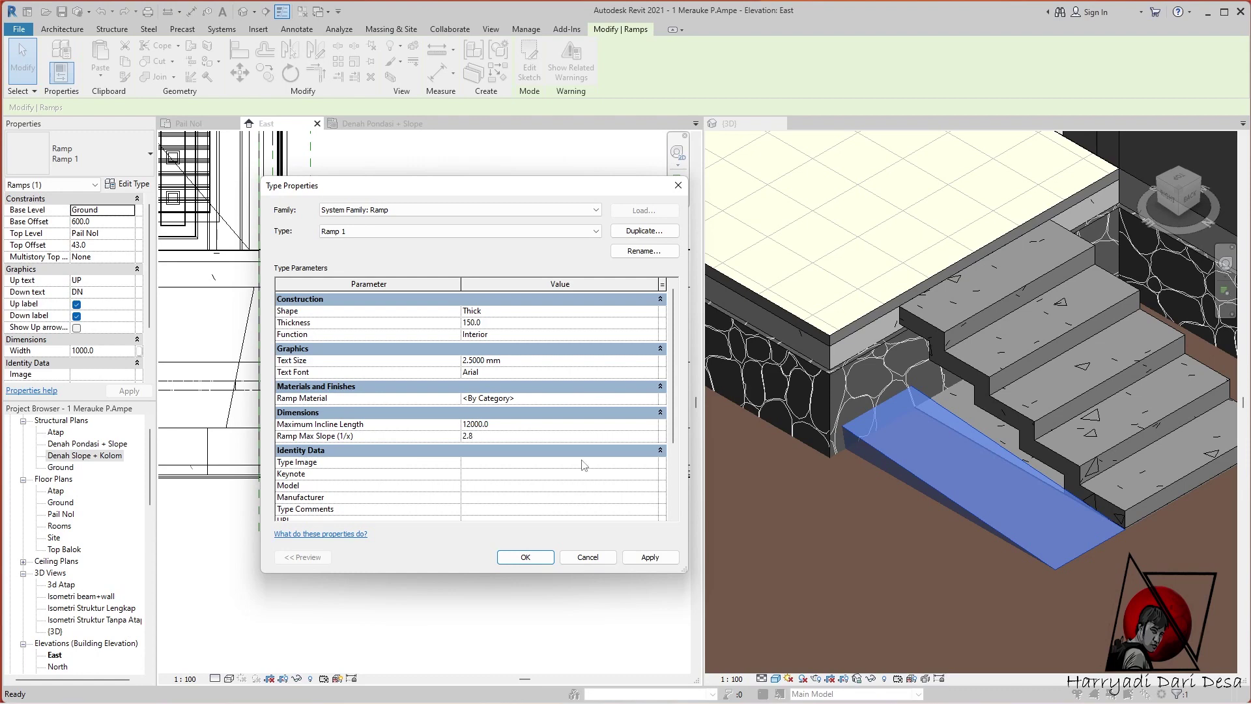
left_click(662, 559)
left_click(526, 557)
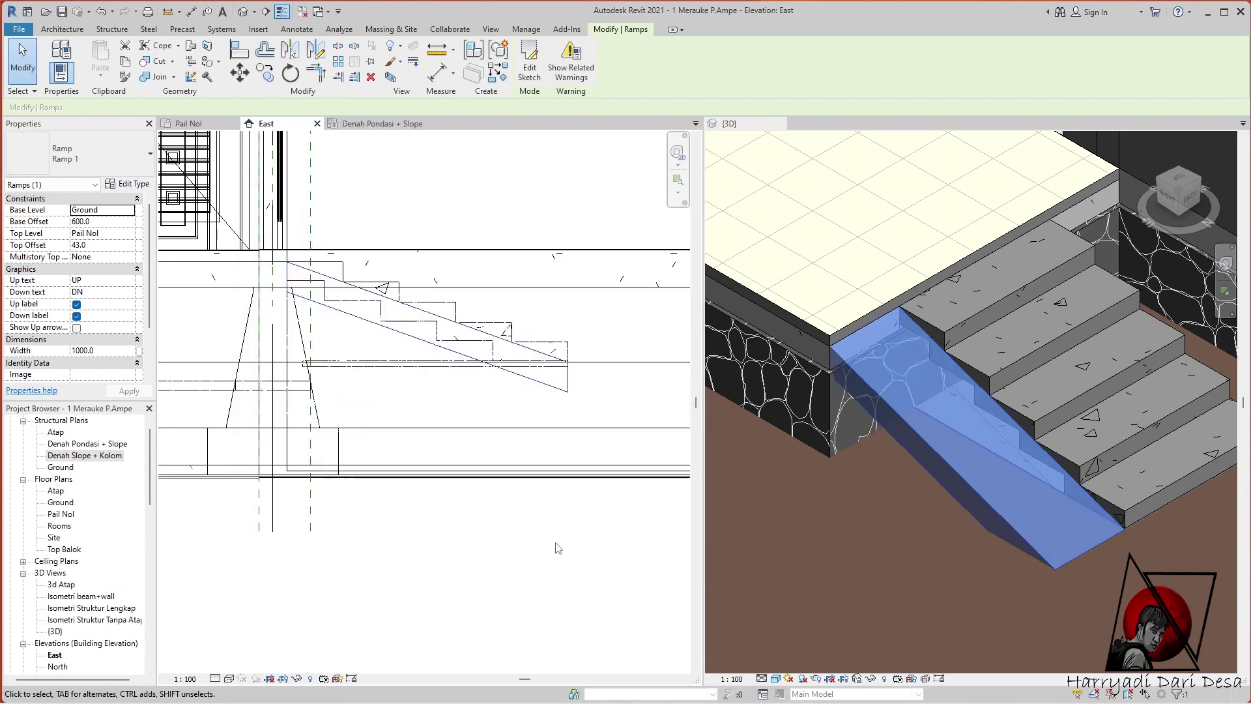
Duplicate the ramp type as Ramp Teras with a Solid shape
left_click(147, 188)
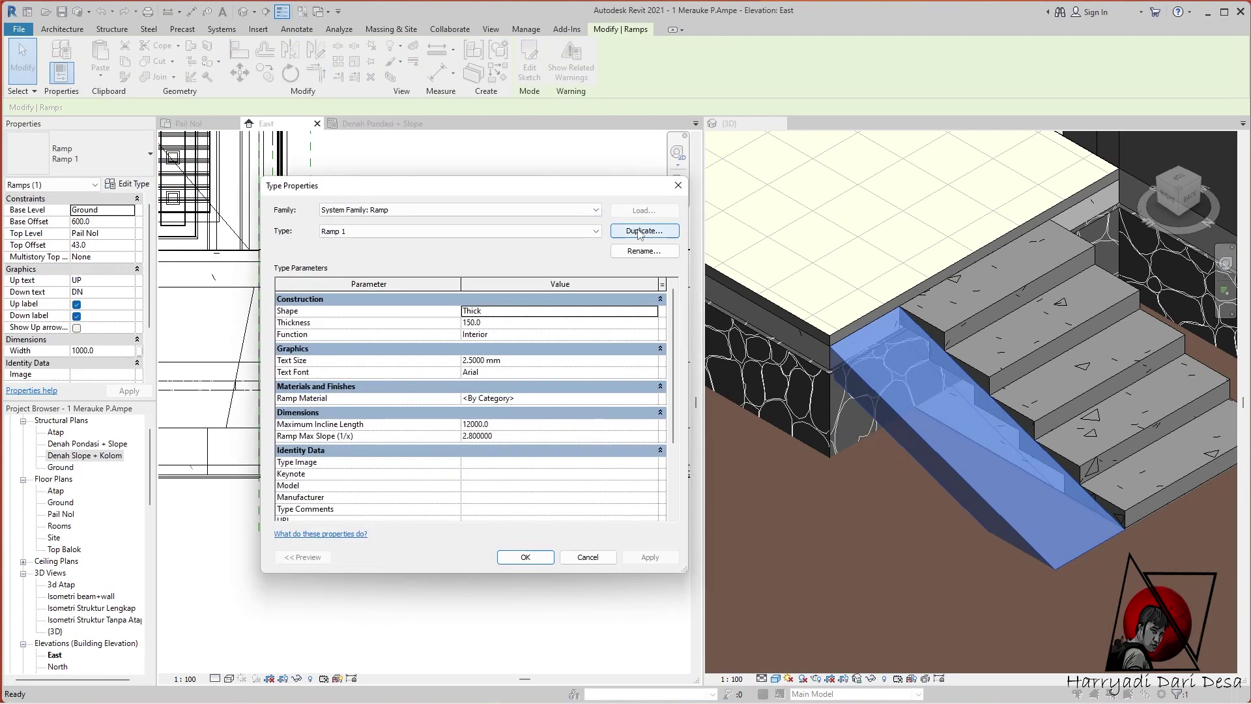
left_click(639, 232)
type("Ramp Teras")
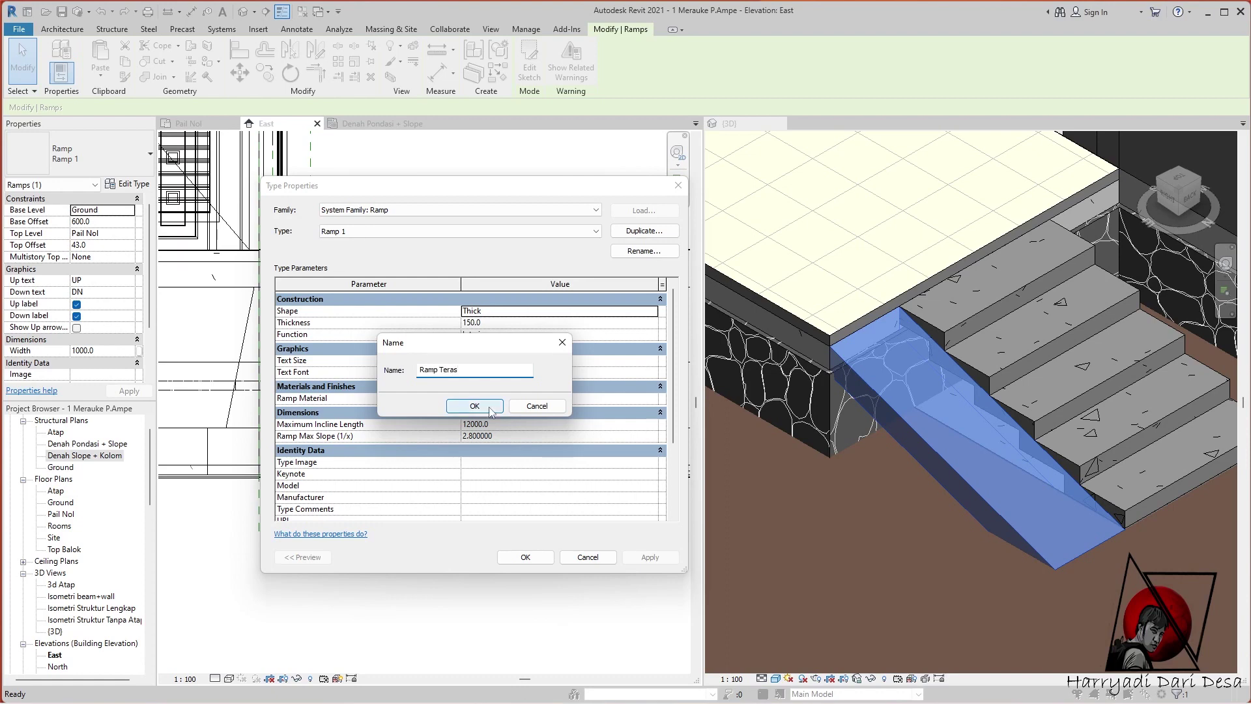
left_click(491, 406)
left_click(651, 311)
left_click(591, 336)
left_click(526, 557)
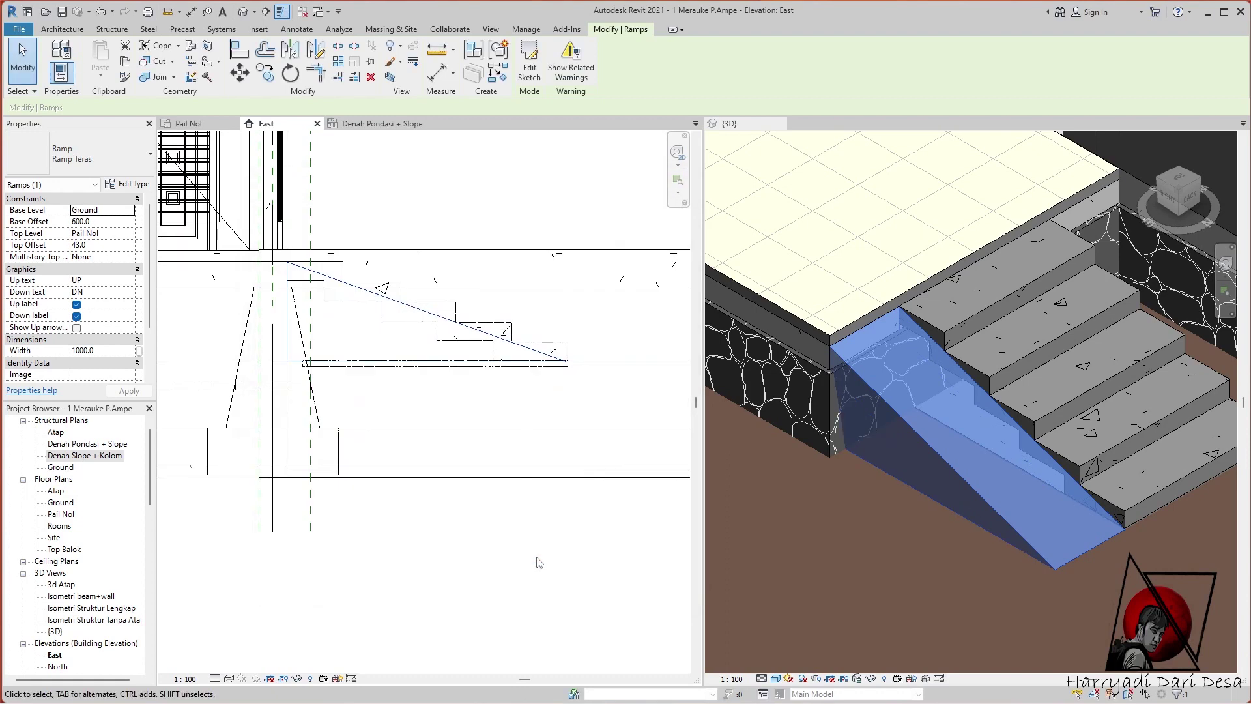
Select the ramp in the Denah Pondasi + Slope plan
left_click(609, 536)
left_click(383, 123)
left_click(584, 269)
scroll(858, 306, "down", 2)
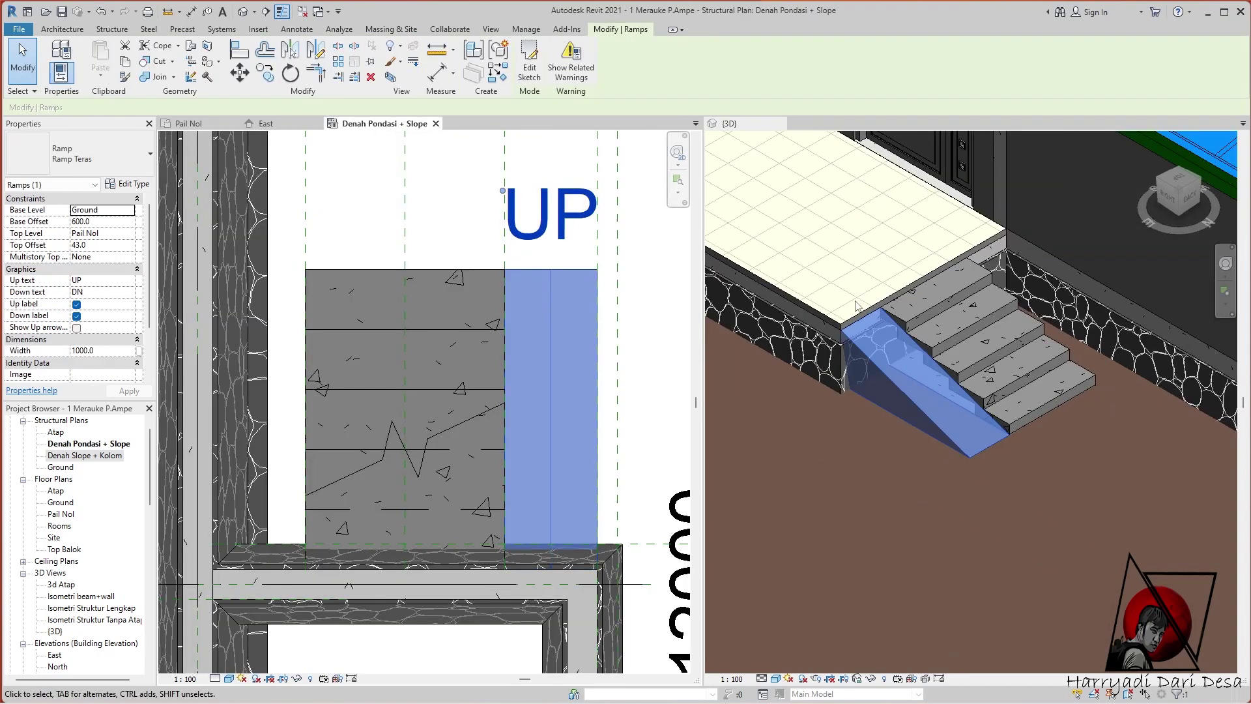
Mirror the ramp (MM) to the wall side of the stair and orbit the 3D view
key("m")
key("m")
left_click(405, 514)
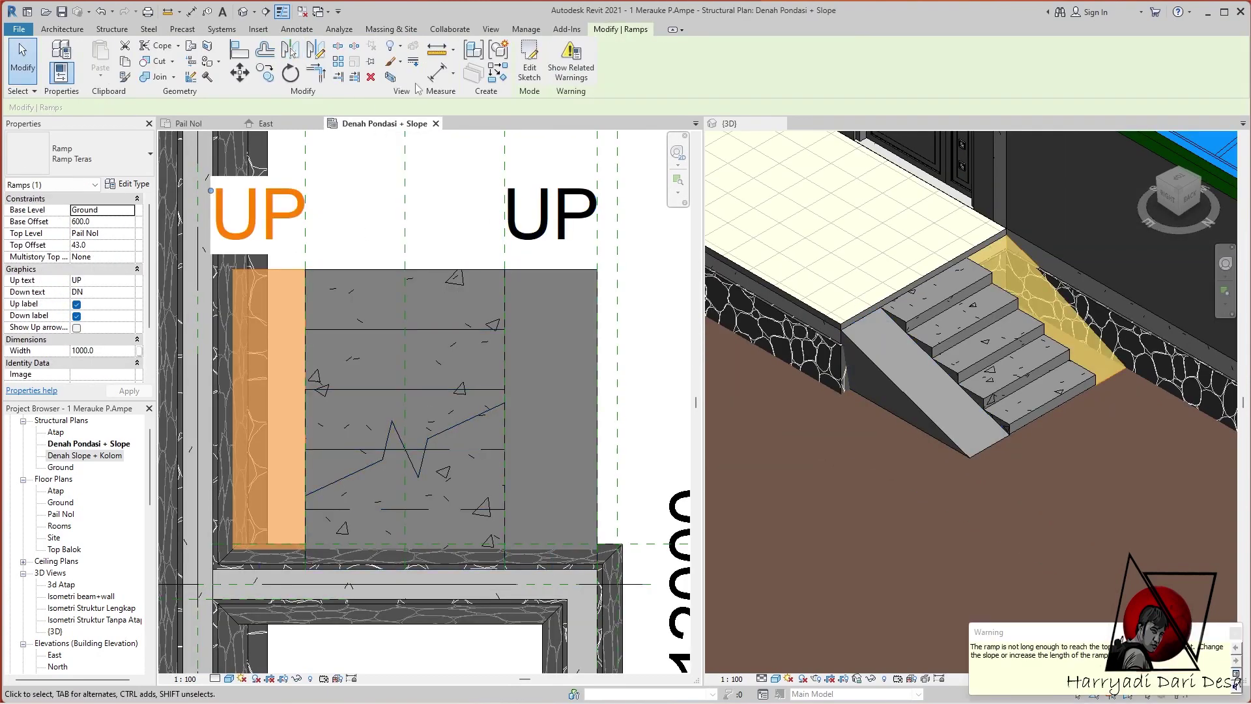
left_click(351, 203)
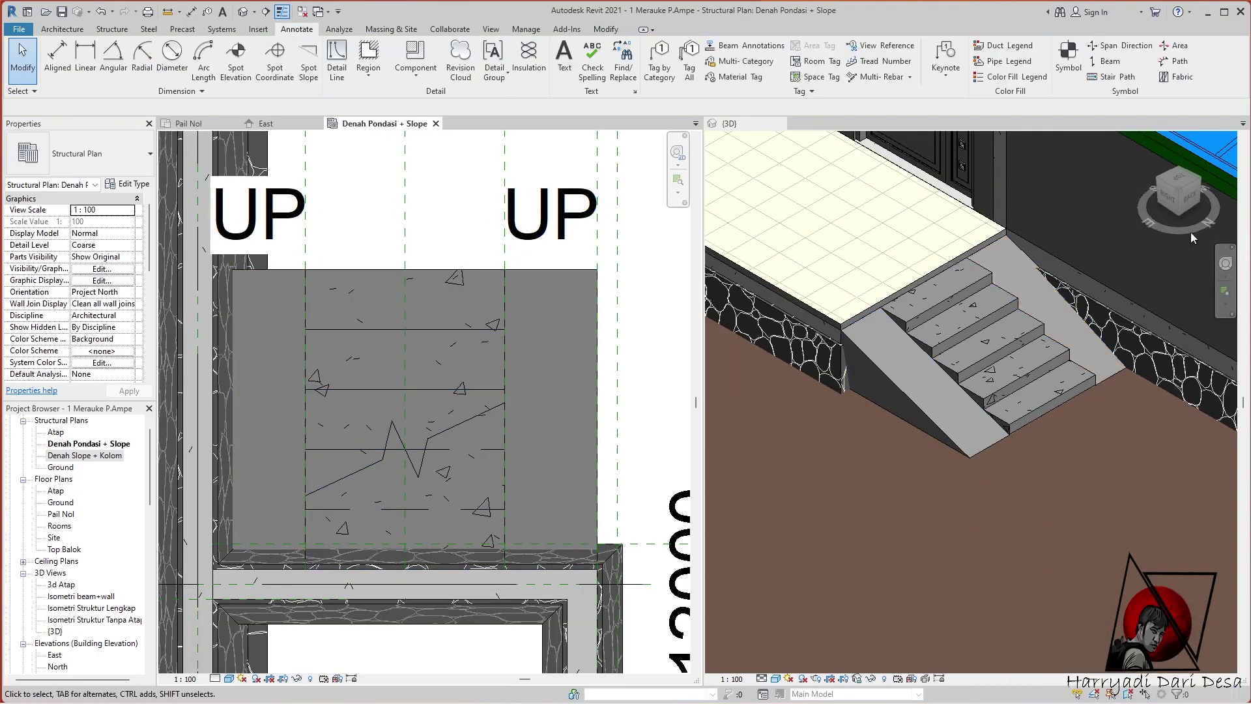
mouse_move(1144, 497)
middle_mouse_down("shift")
mouse_move(1108, 502)
mouse_move(1122, 457)
middle_mouse_up("shift")
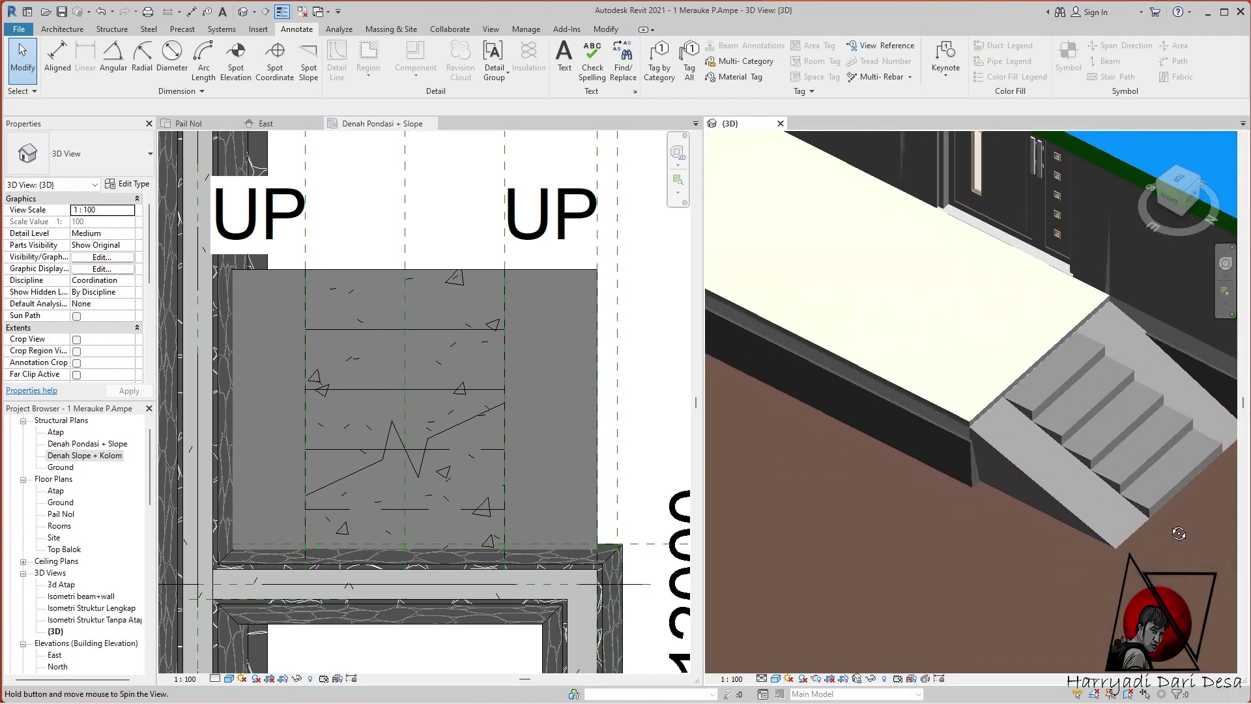
left_click(1187, 196)
scroll(956, 515, "up", 5)
Reopen the Ramp Teras sketch in the foundation plan and finish it unchanged
left_click(370, 283)
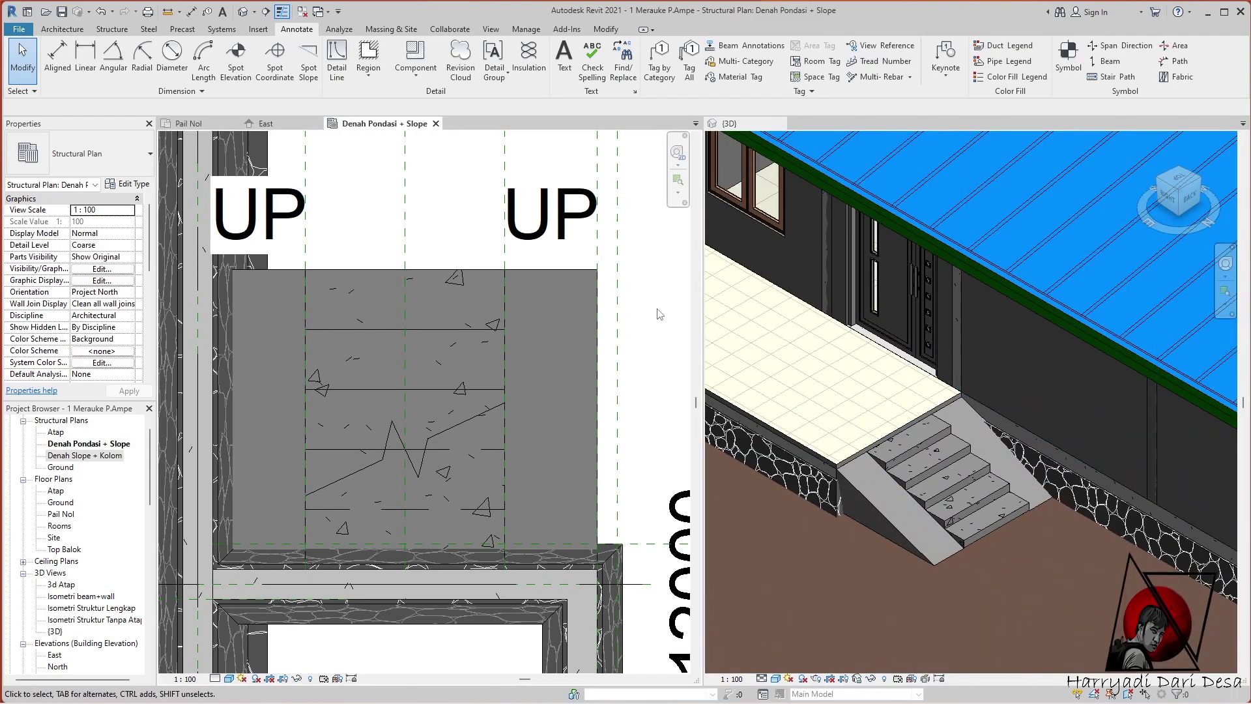
scroll(370, 284, "down", 1)
left_click(380, 285)
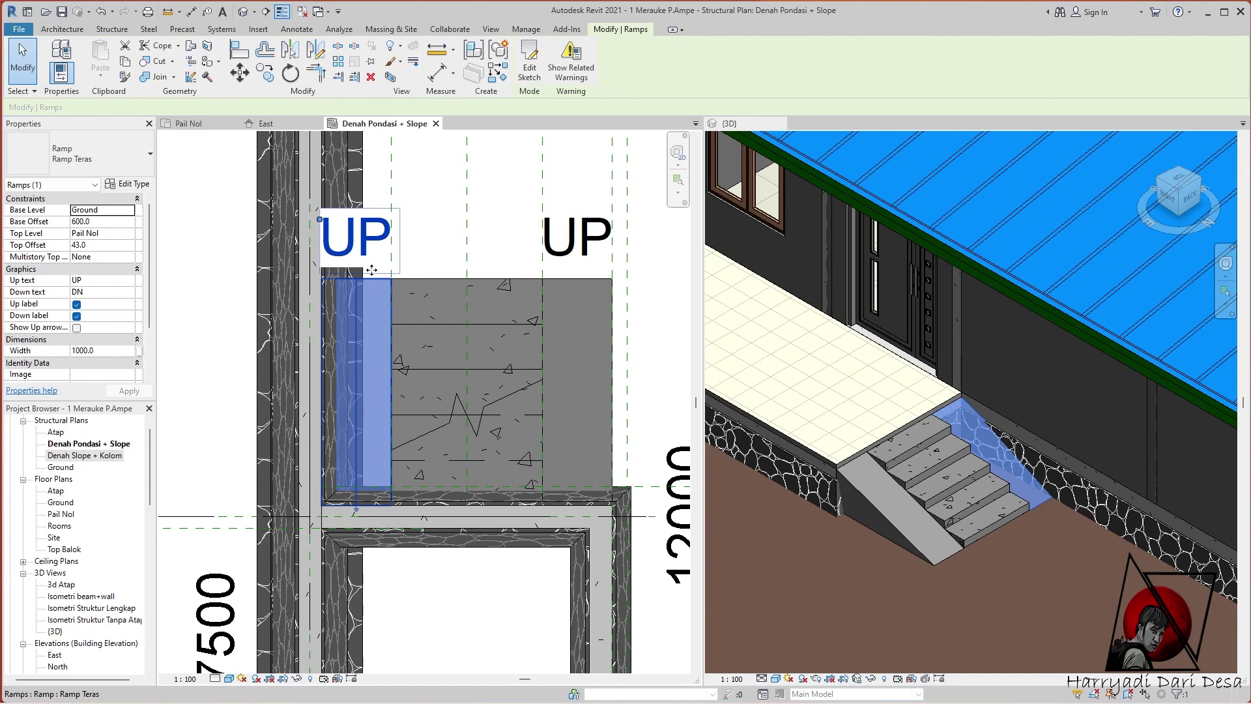
double_click(380, 285)
scroll(304, 319, "up", 2)
scroll(364, 312, "up", 2)
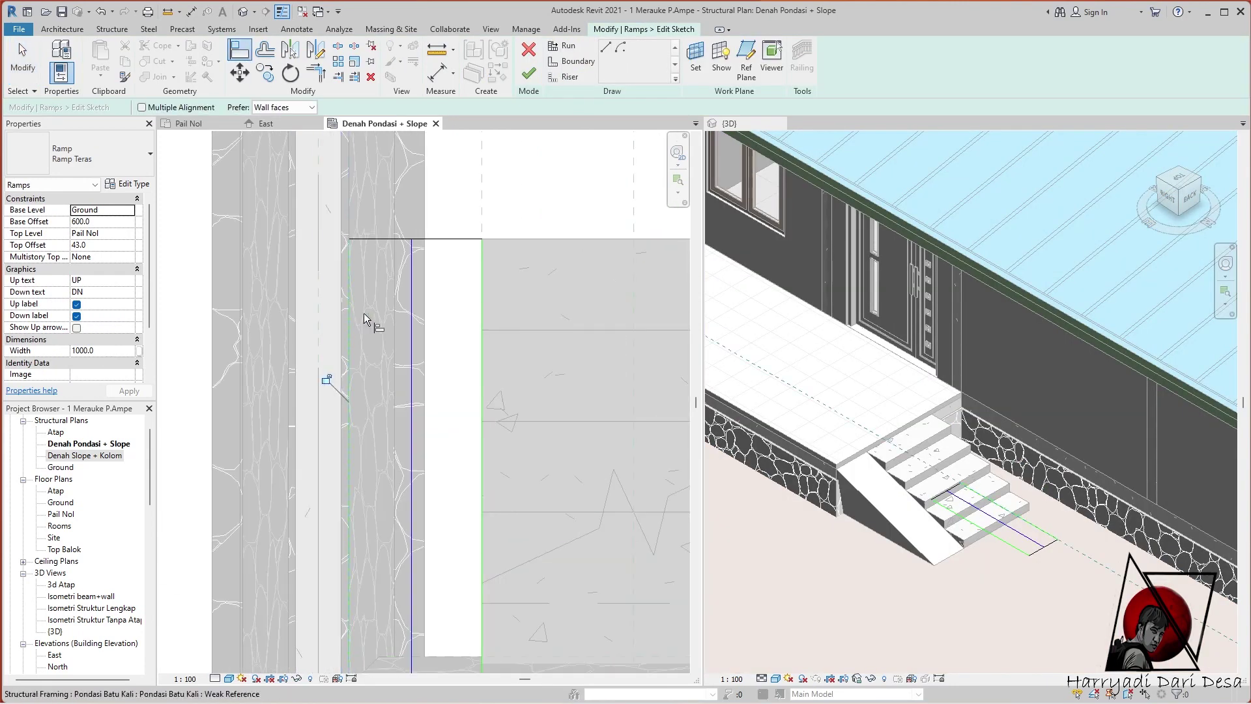
left_click(529, 73)
Zoom around the foundation plan and deselect the ramp
scroll(1036, 456, "up", 3)
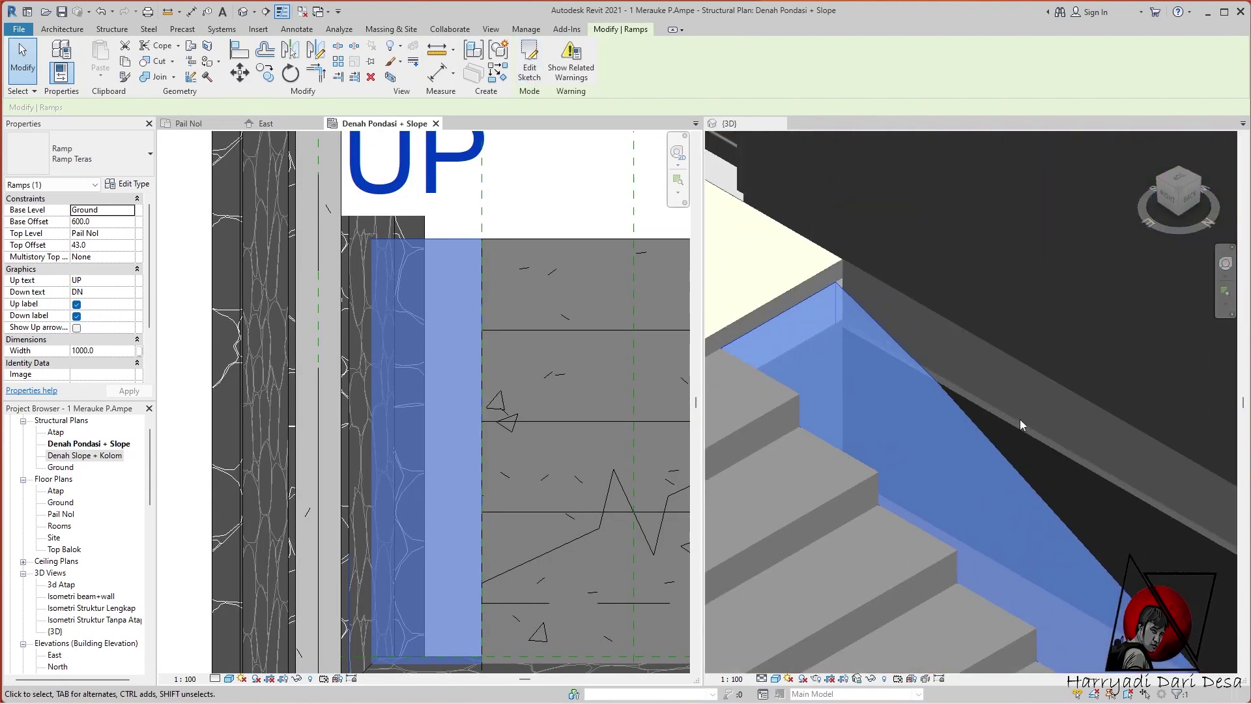
scroll(1021, 425, "down", 2)
scroll(1021, 425, "down", 2)
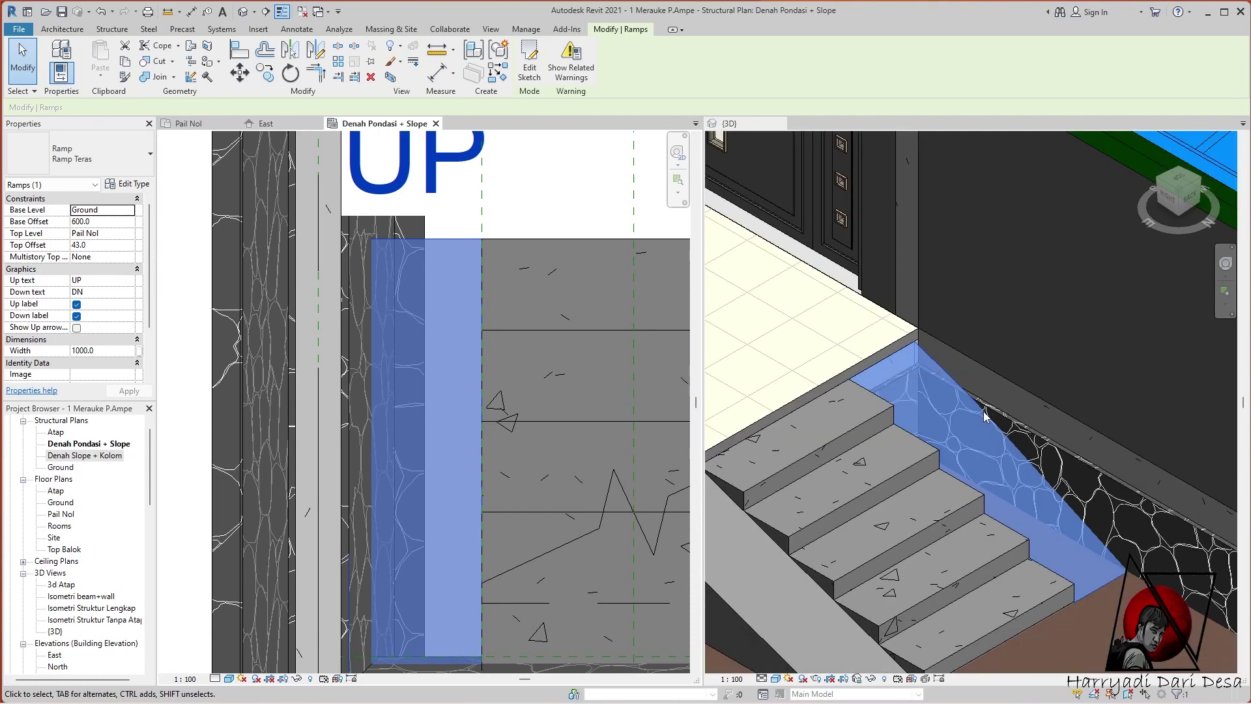
scroll(863, 427, "down", 2)
scroll(462, 464, "down", 1)
key("Escape")
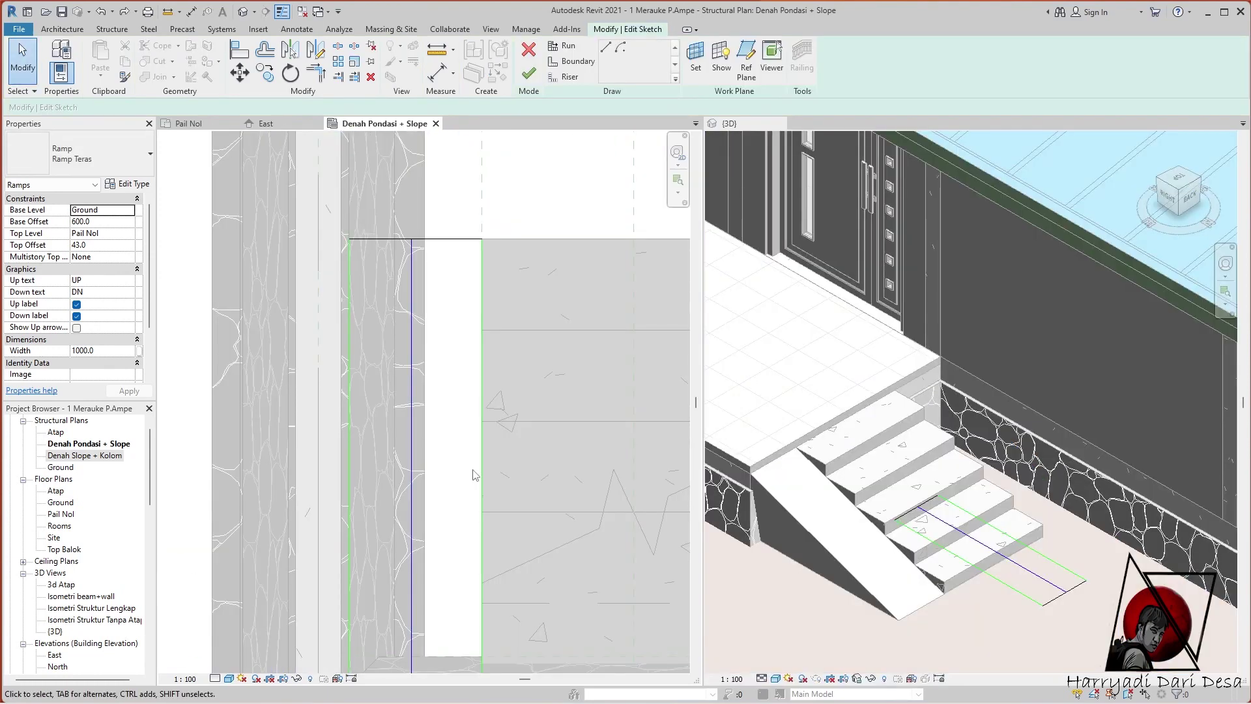
scroll(533, 152, "up", 2)
scroll(483, 288, "down", 1)
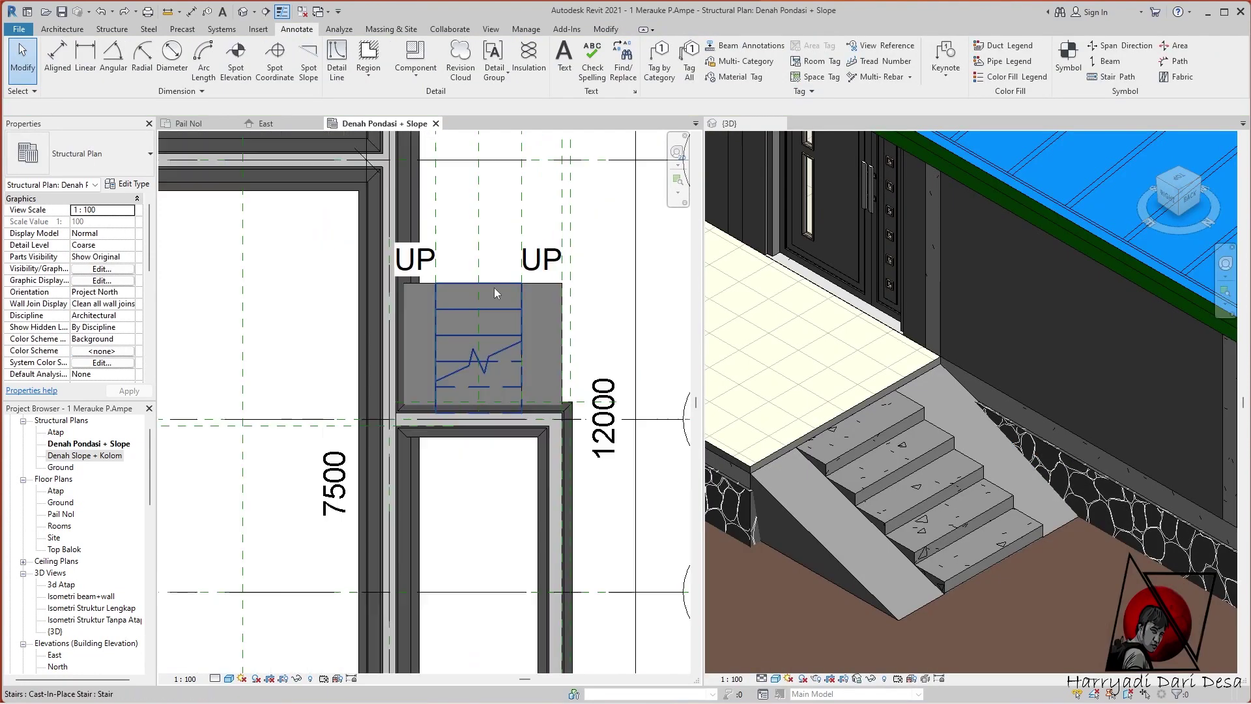
Delete the right-hand ramp and open the wall ramp's sketch
scroll(417, 274, "up", 1)
left_click(648, 290)
key("Delete")
left_click(408, 391)
left_click(529, 67)
Bring the ramp's sketch lines into view and try, then cancel, moving the riser line
middle_click_drag(424, 273, 476, 357)
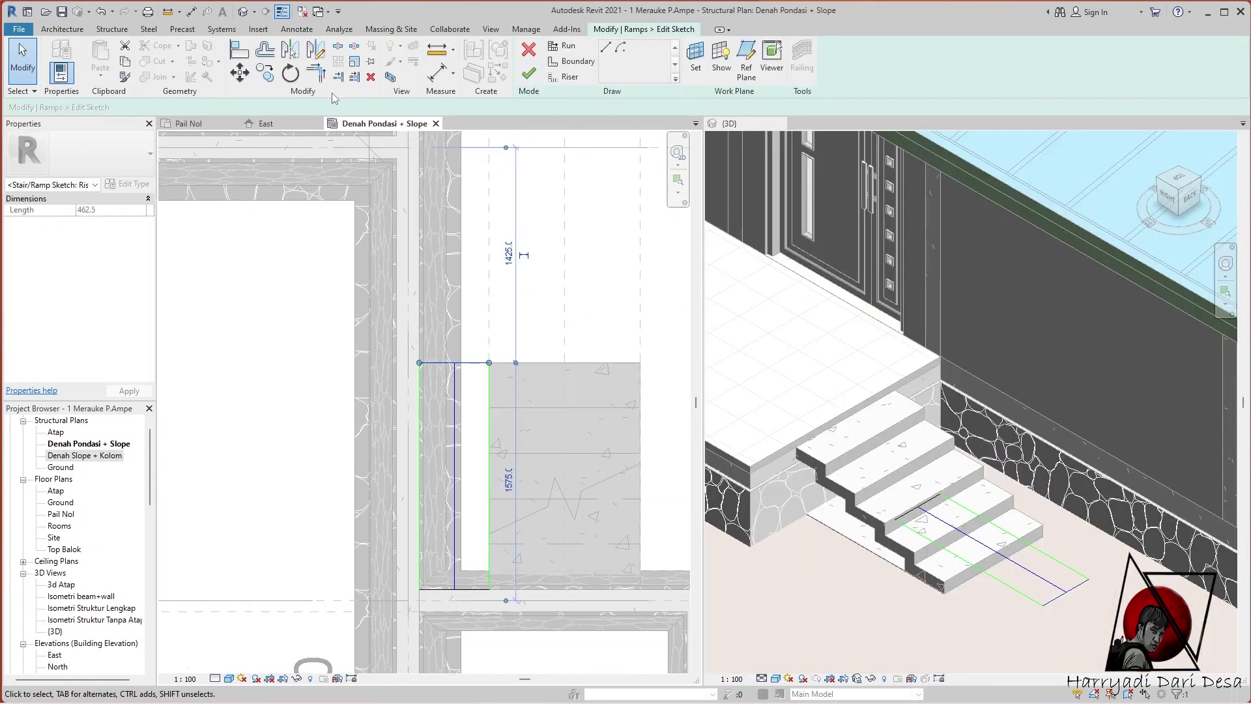
key("m")
key("v")
left_click(454, 362)
key("Escape")
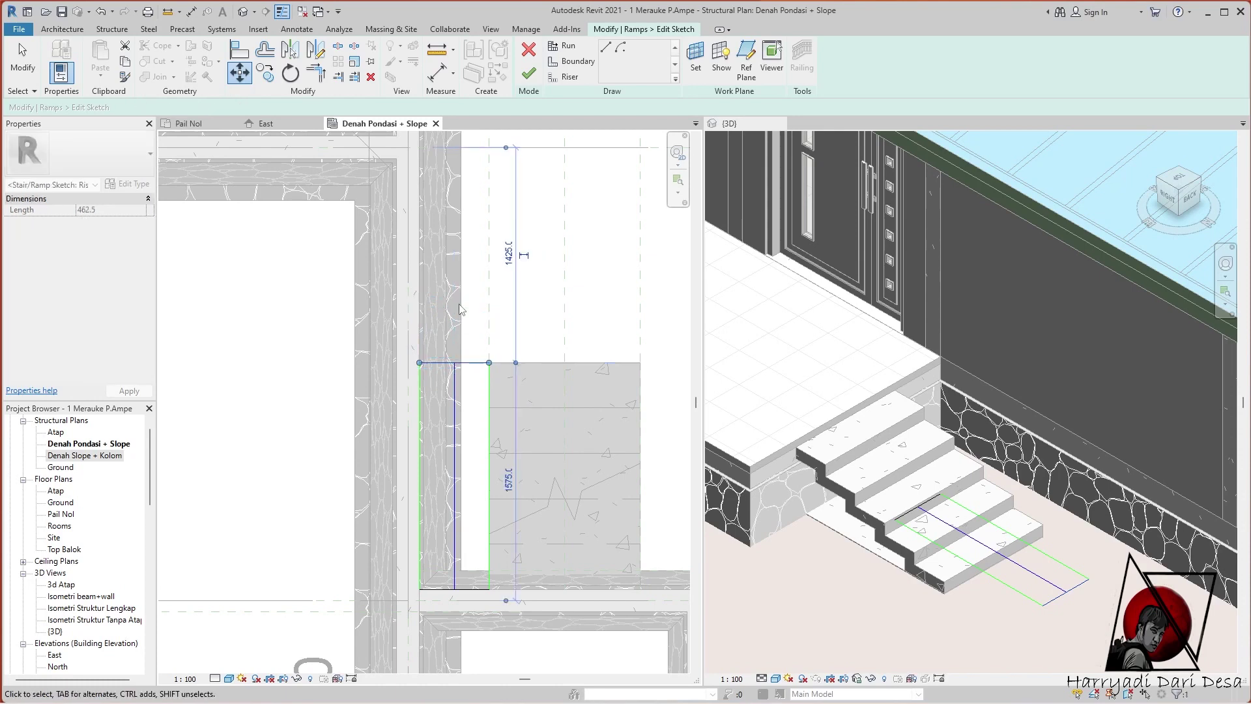
key("d")
Set the ramp's run line length to 1500 and finish the sketch
key("i")
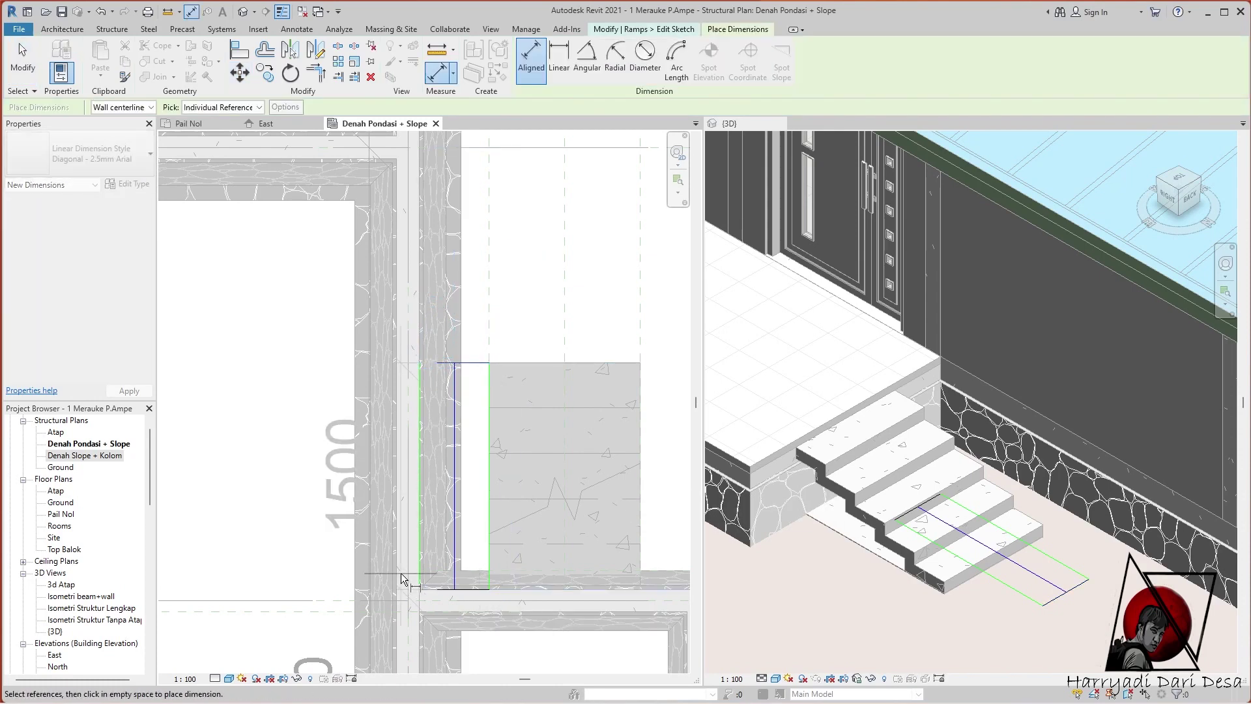
key("Escape")
key("Escape")
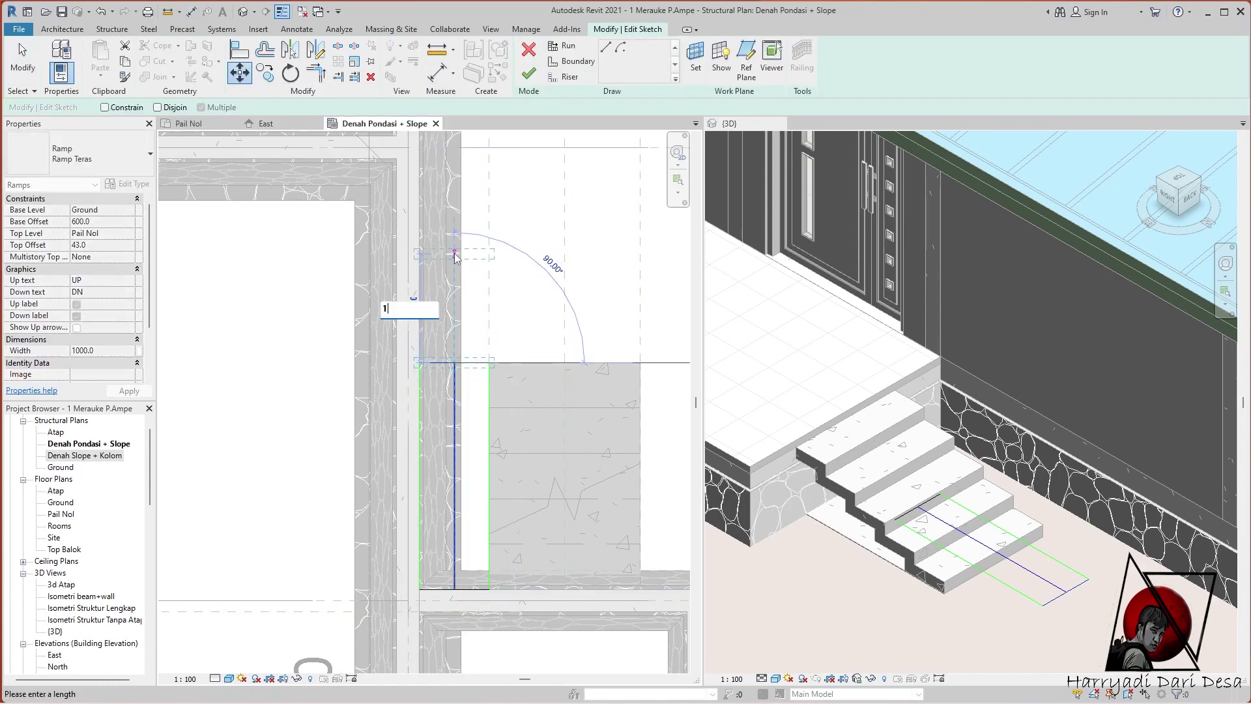
type("500")
key("Return")
scroll(457, 365, "down", 3)
scroll(457, 365, "up", 3)
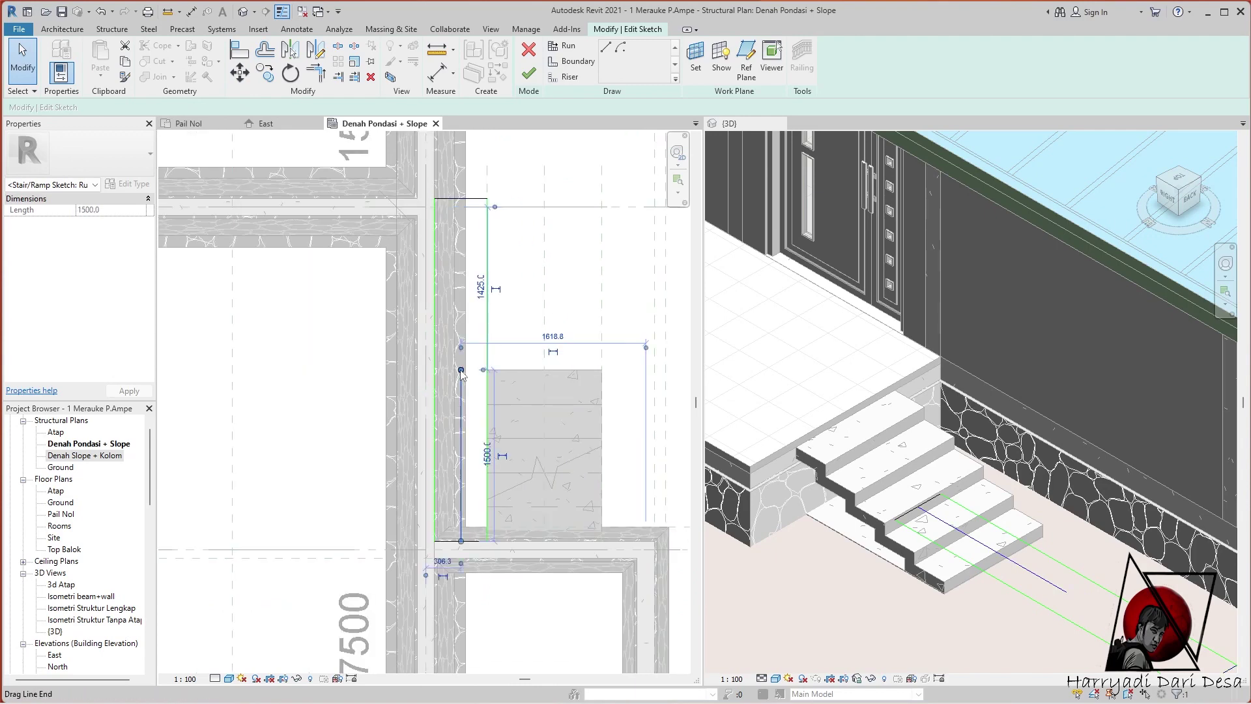
left_click(529, 74)
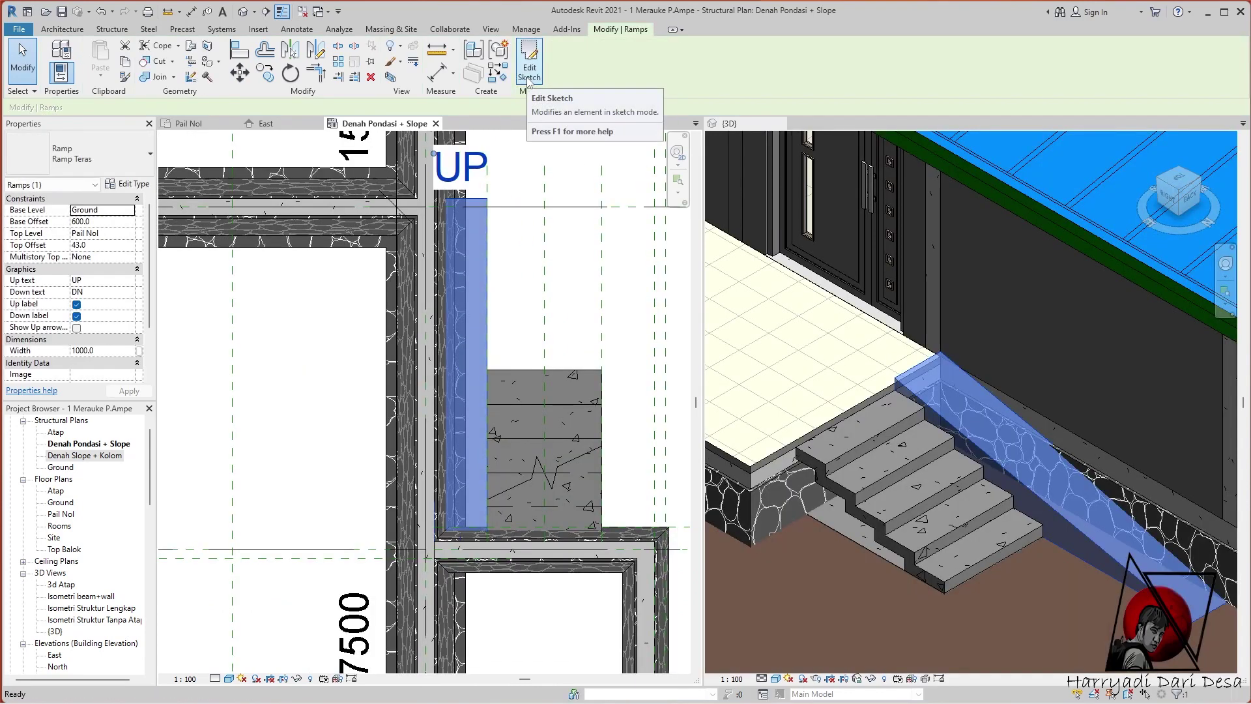
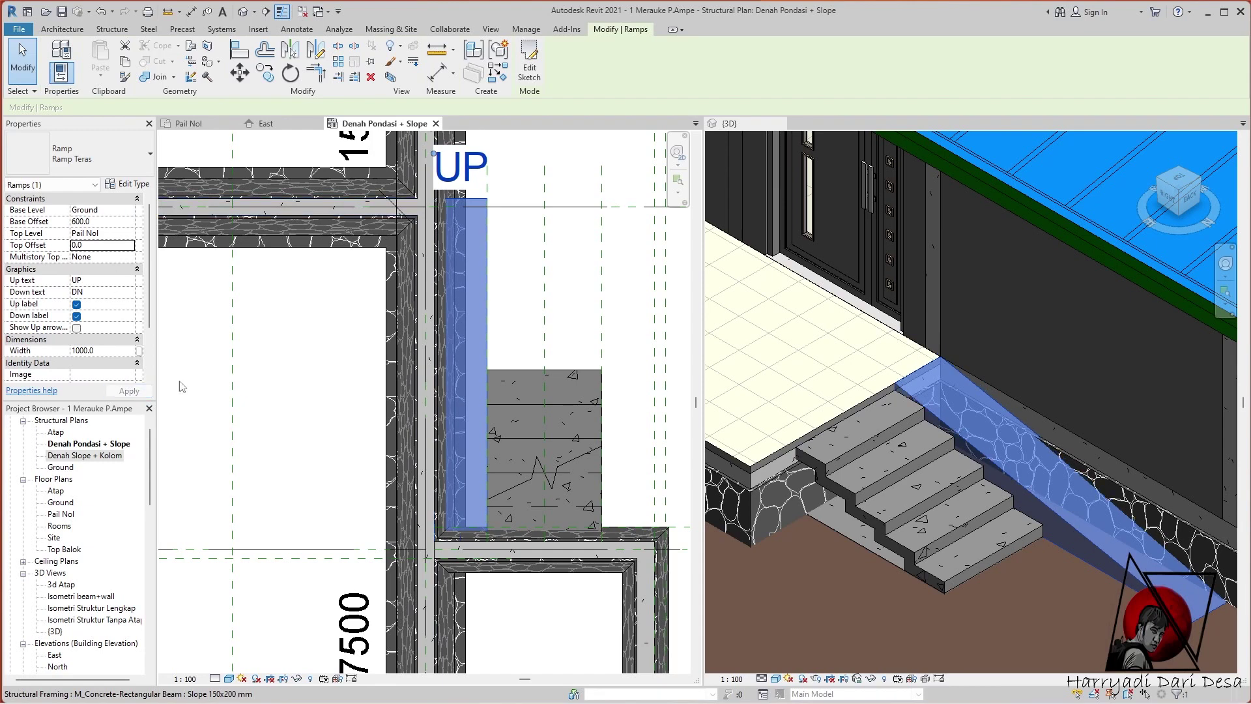
In the Pail Nol plan, align the front terrace stair run's edge to the adjacent reference
key("Escape")
left_click(266, 124)
left_click(189, 123)
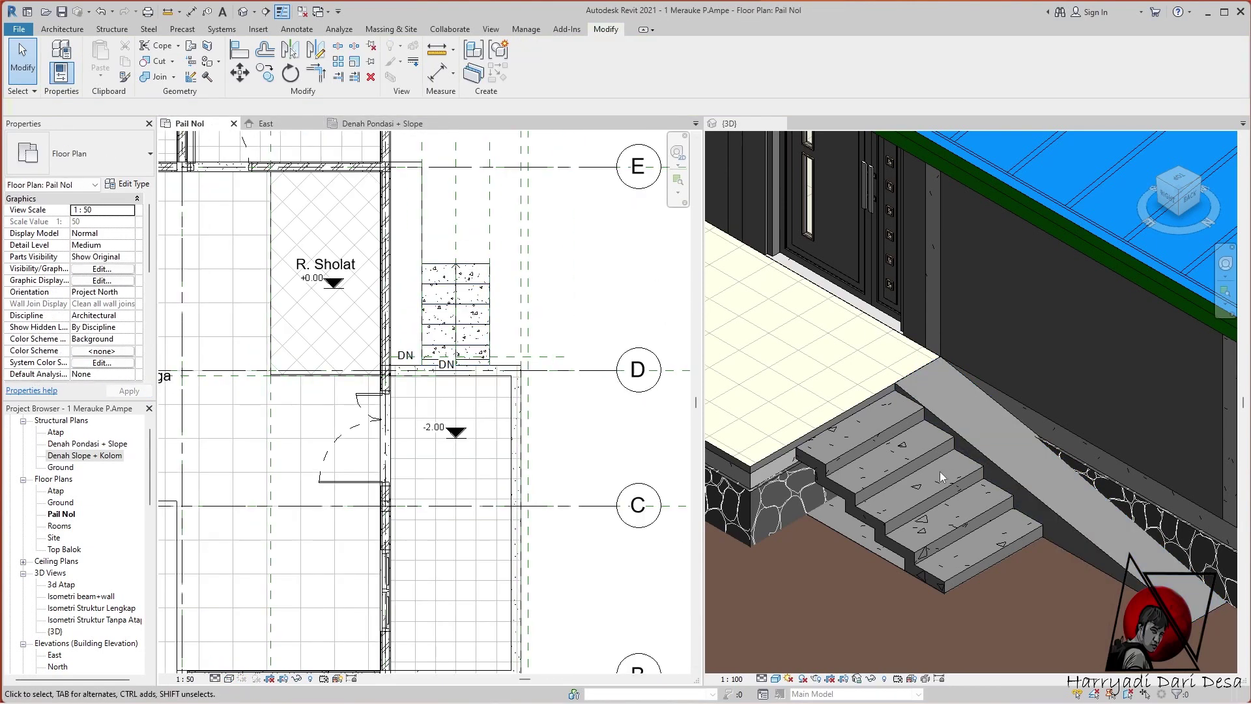
double_click(949, 471)
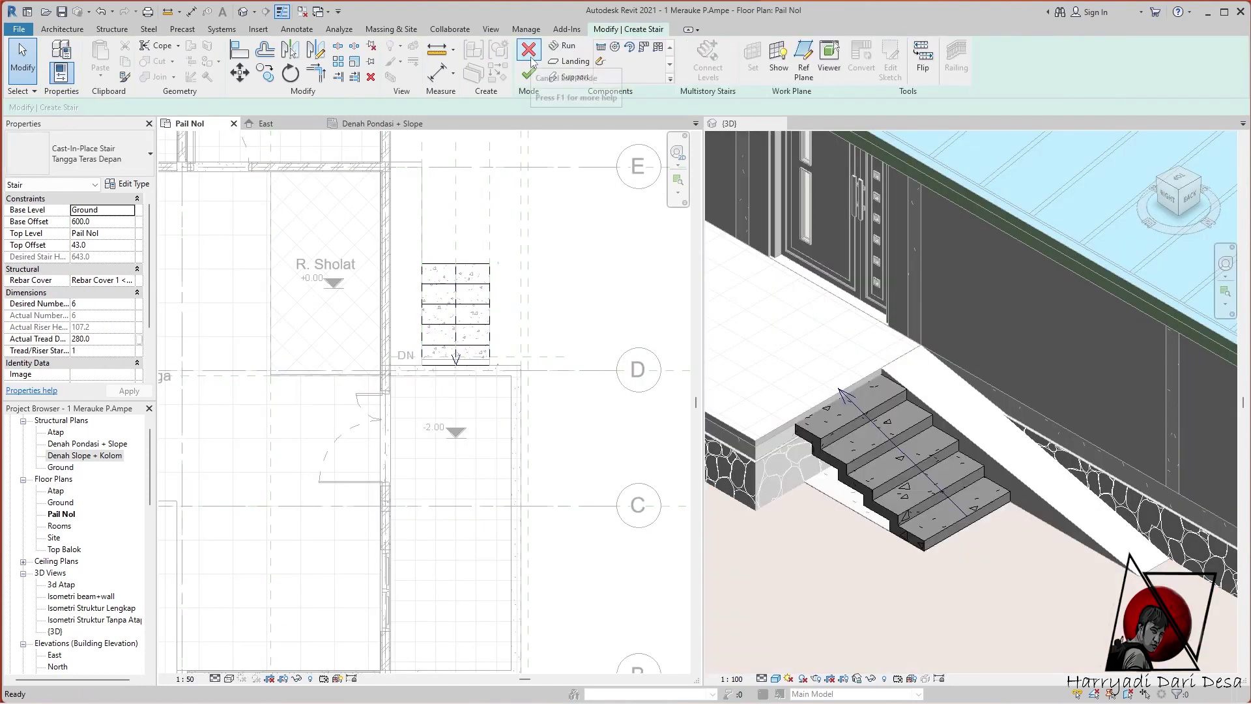
left_click(239, 51)
scroll(515, 326, "up", 3)
left_click(457, 314)
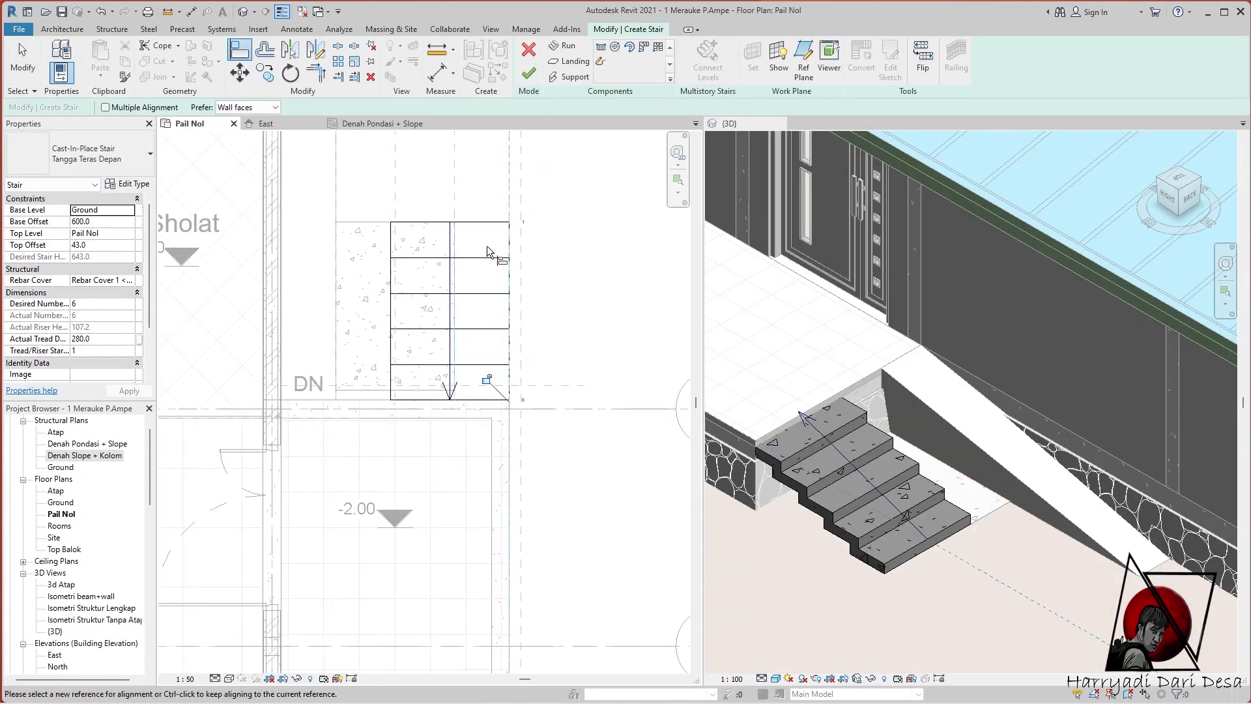
key("Escape")
Shift the stair path left in the run sketch, finish the stair, and re-finish the floor boundary
left_click(487, 245)
left_click(890, 67)
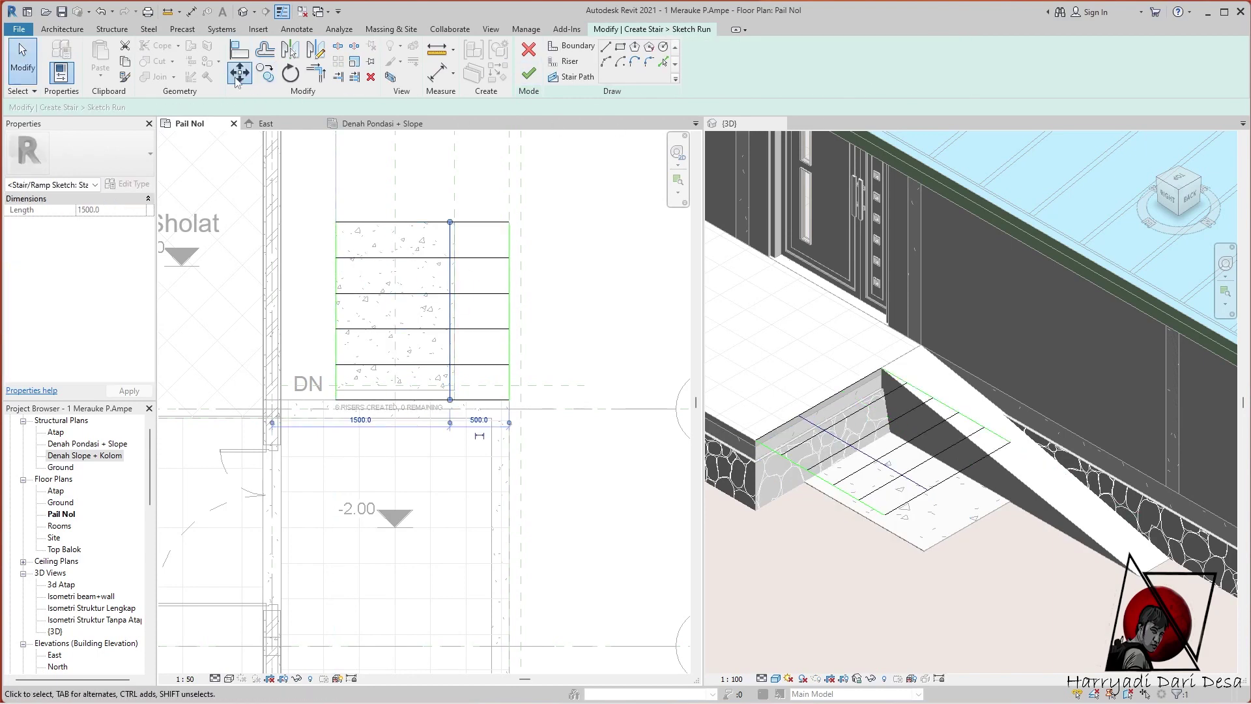
left_click_drag(453, 290, 422, 391)
left_click(529, 73)
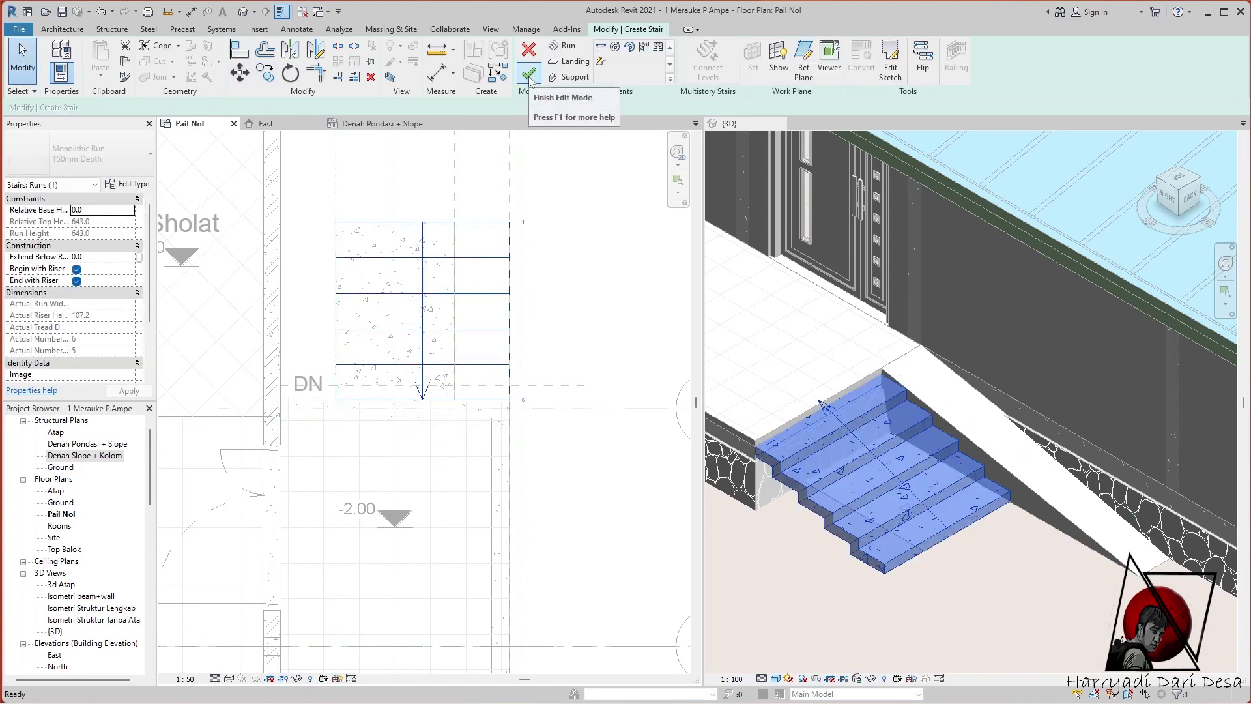
left_click(535, 62)
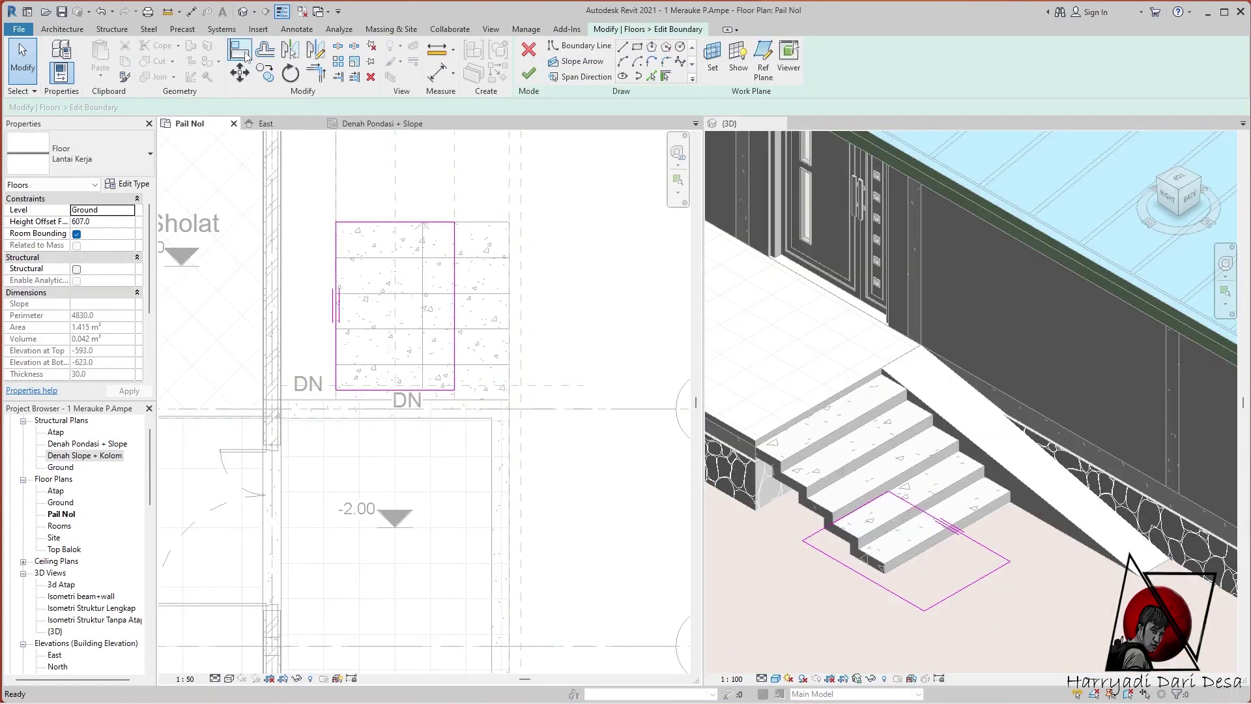
left_click(528, 73)
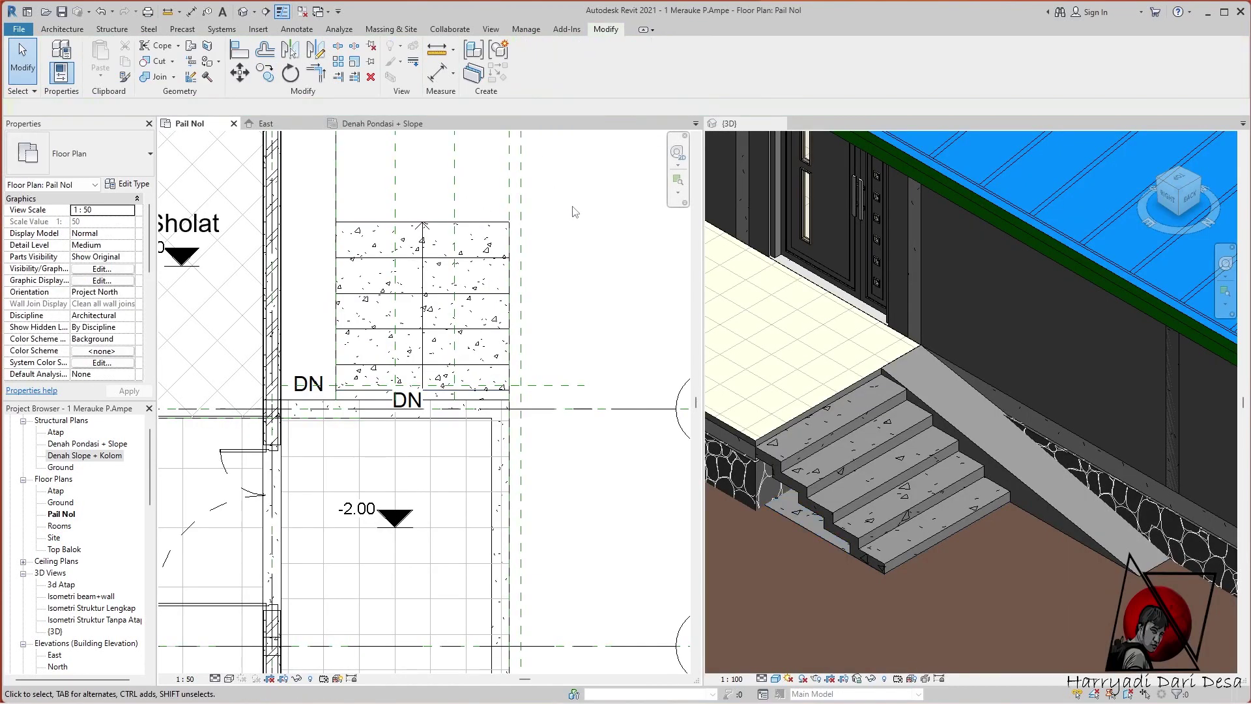
Start an aligned dimension from the wall line near the ramp, then cancel it
scroll(577, 250, "down", 1)
scroll(567, 247, "up", 1)
scroll(554, 245, "down", 1)
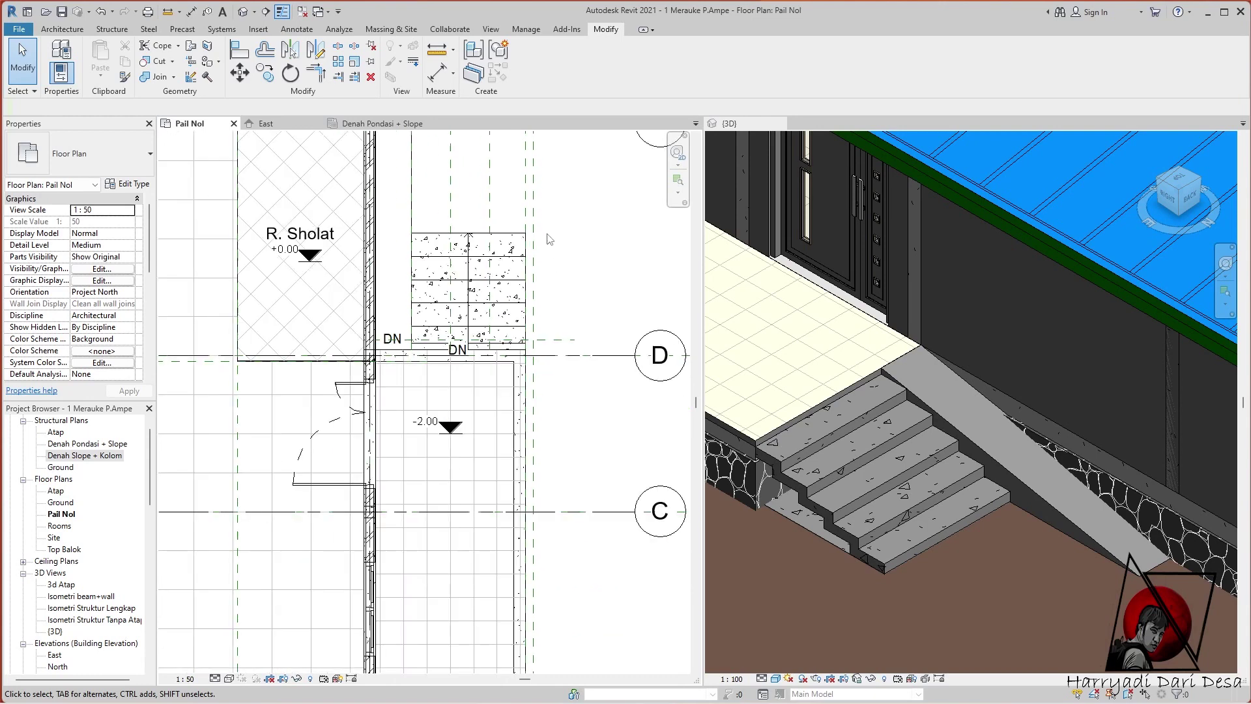
scroll(400, 216, "down", 1)
scroll(401, 168, "up", 3)
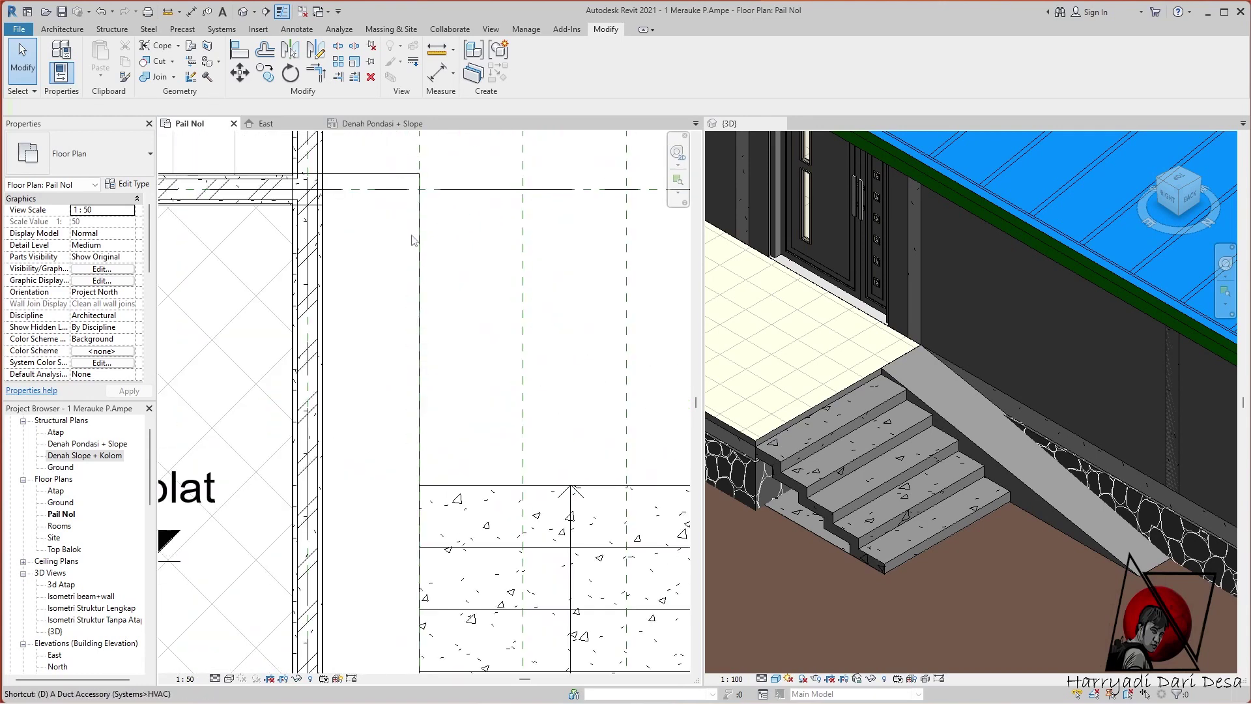
key("i")
left_click(420, 199)
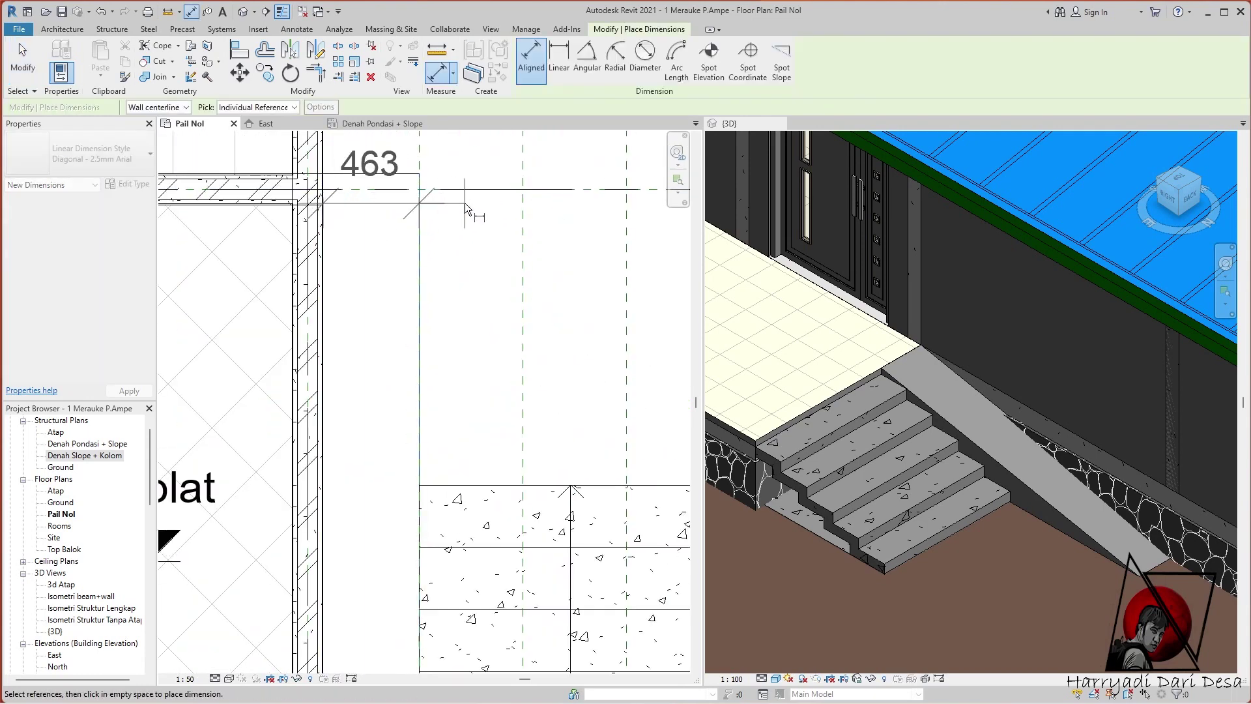
key("Escape")
key("Escape")
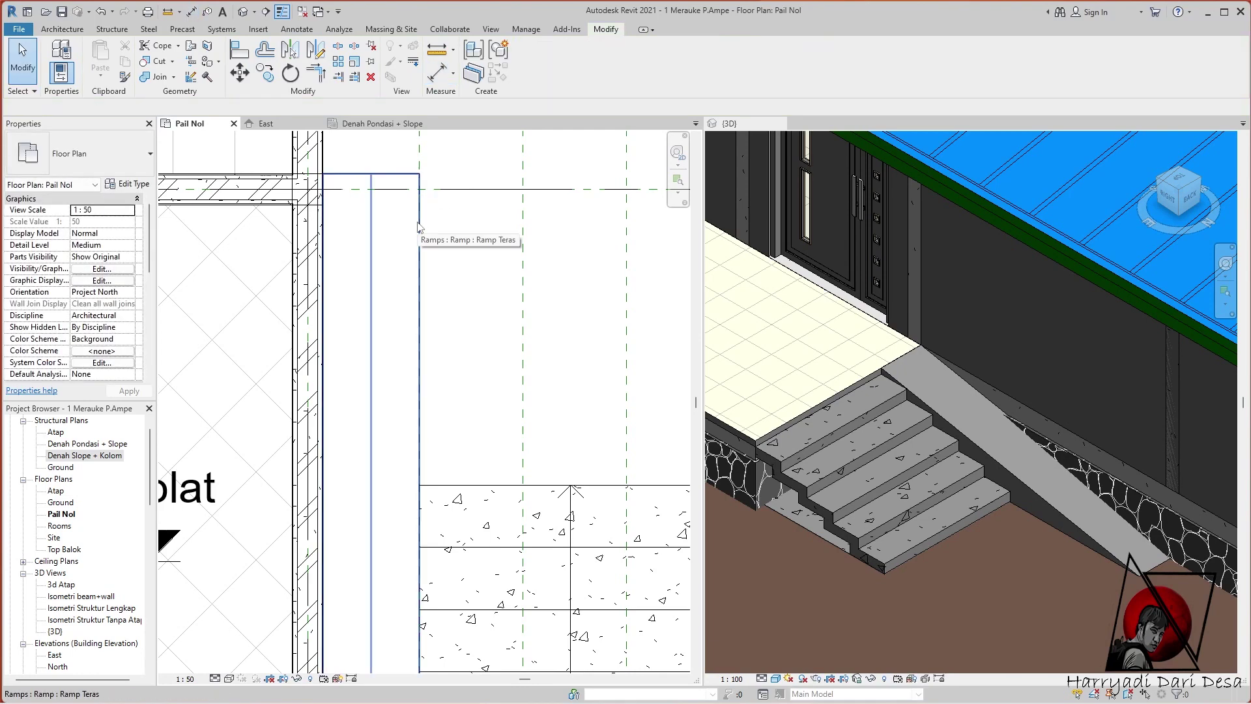
Move the ramp's boundary line to 500.0 from the wall and finish the sketch
double_click(419, 226)
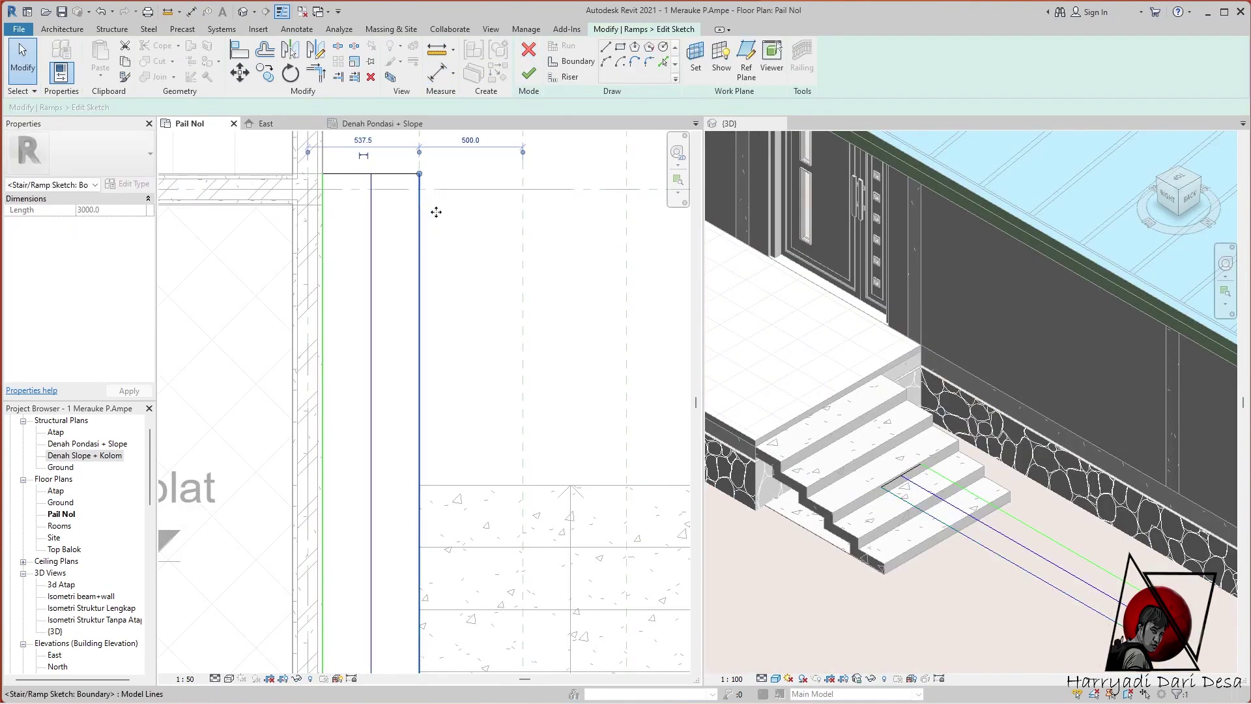
left_click_drag(436, 214, 324, 209)
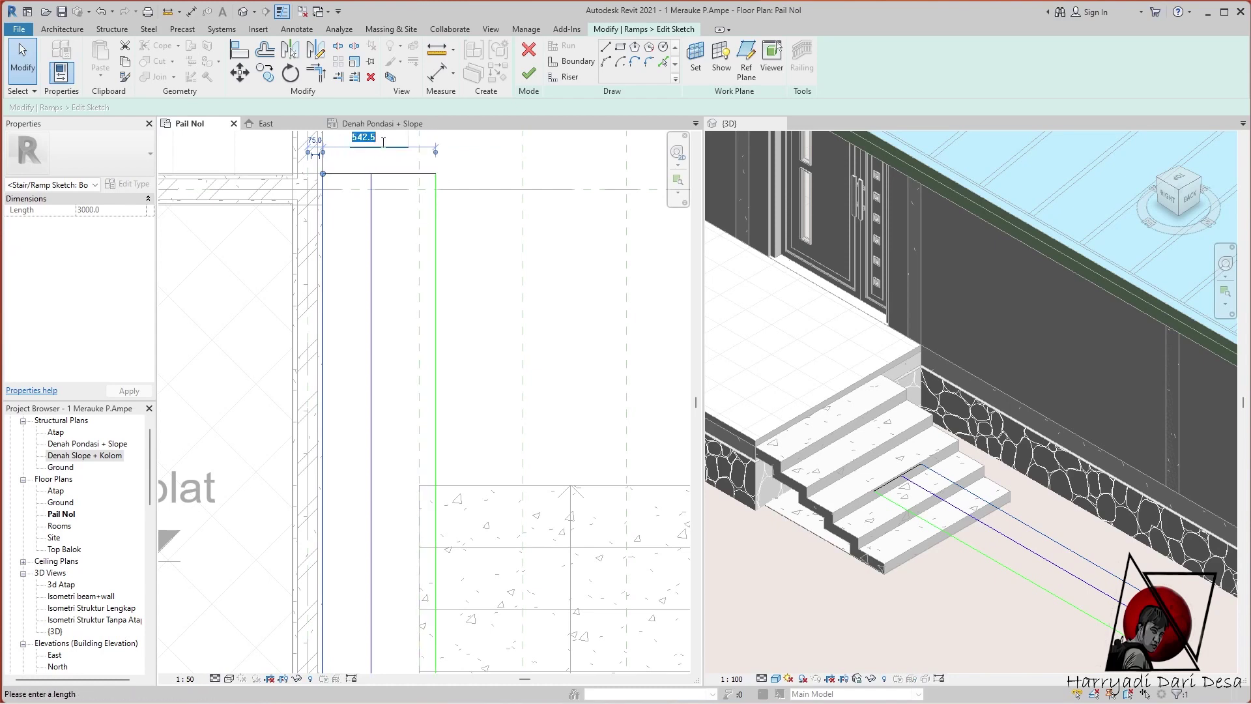
key("Return")
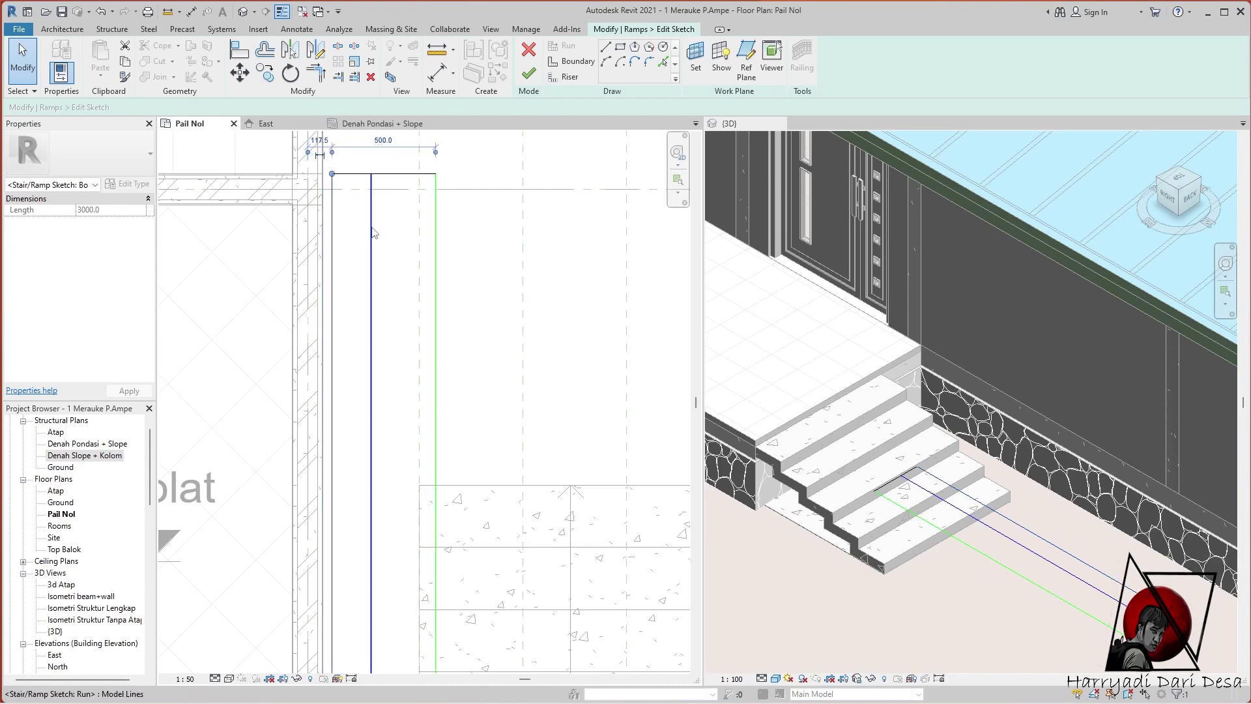
left_click(528, 73)
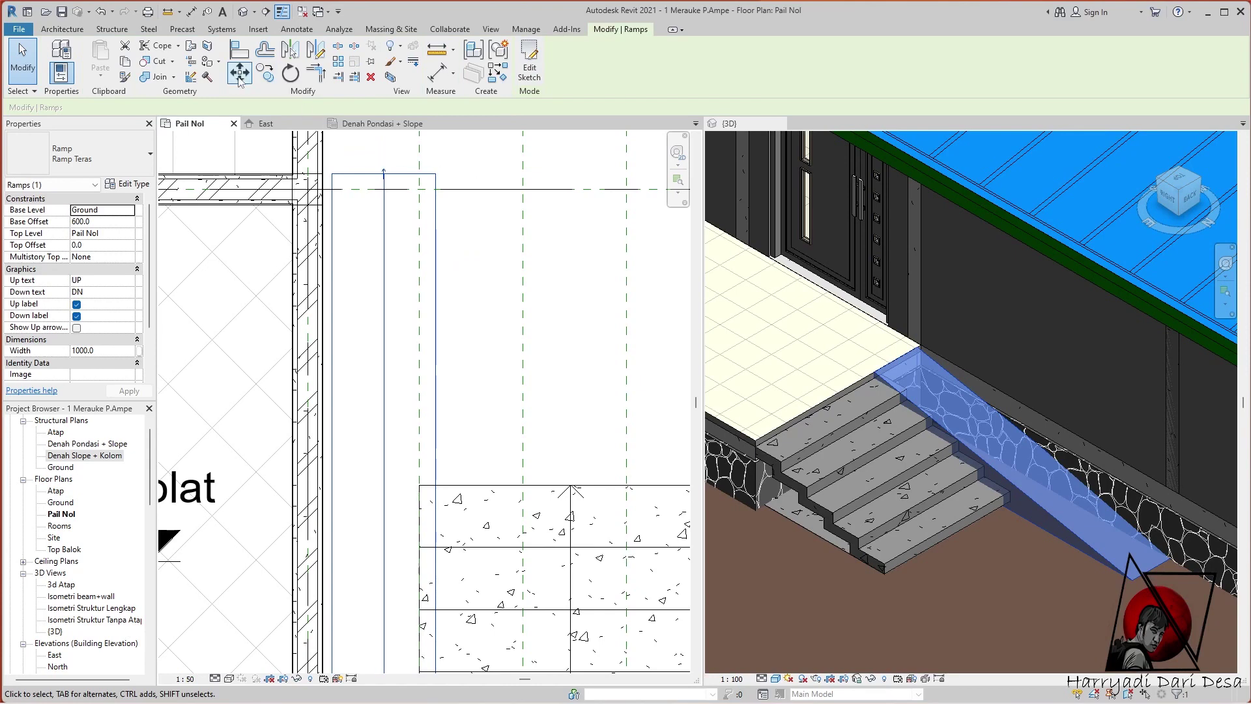
In Denah Pondasi + Slope, align a ramp sketch line and finish the sketch
key("a")
key("l")
left_click(382, 123)
double_click(424, 326)
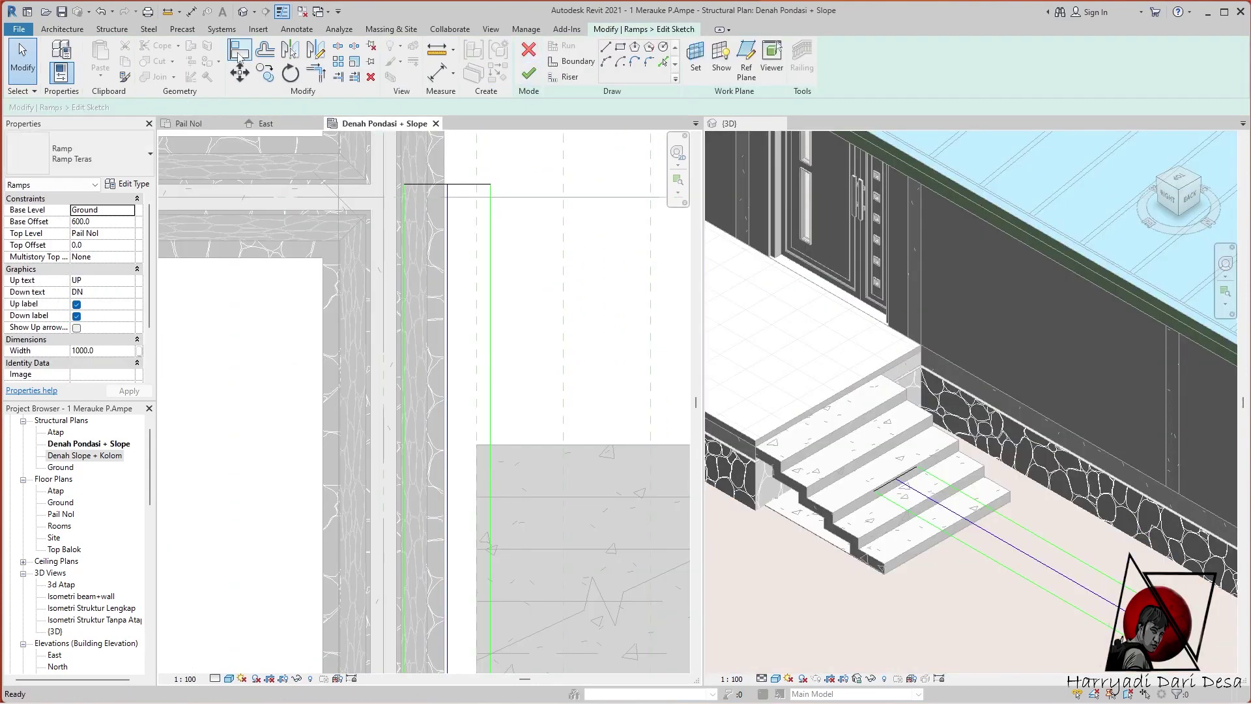
left_click(240, 56)
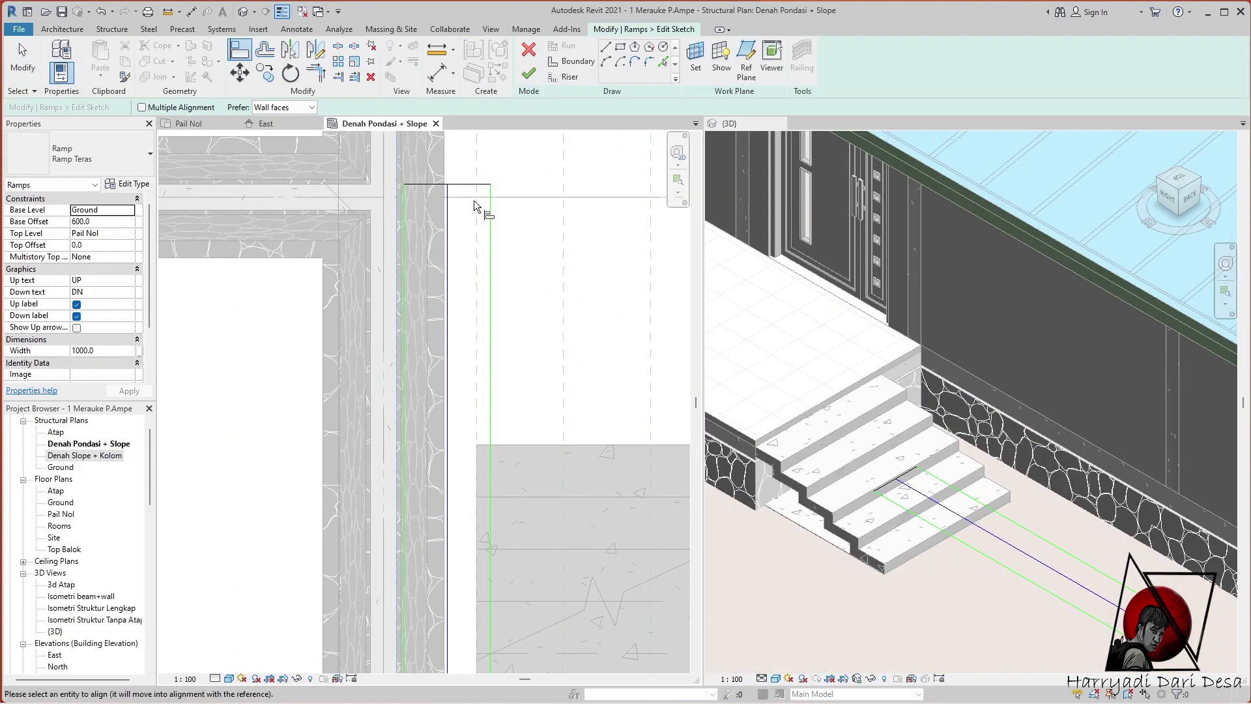
left_click(529, 72)
Reopen the ramp sketch and window-select all its sketch lines
key("a")
key("l")
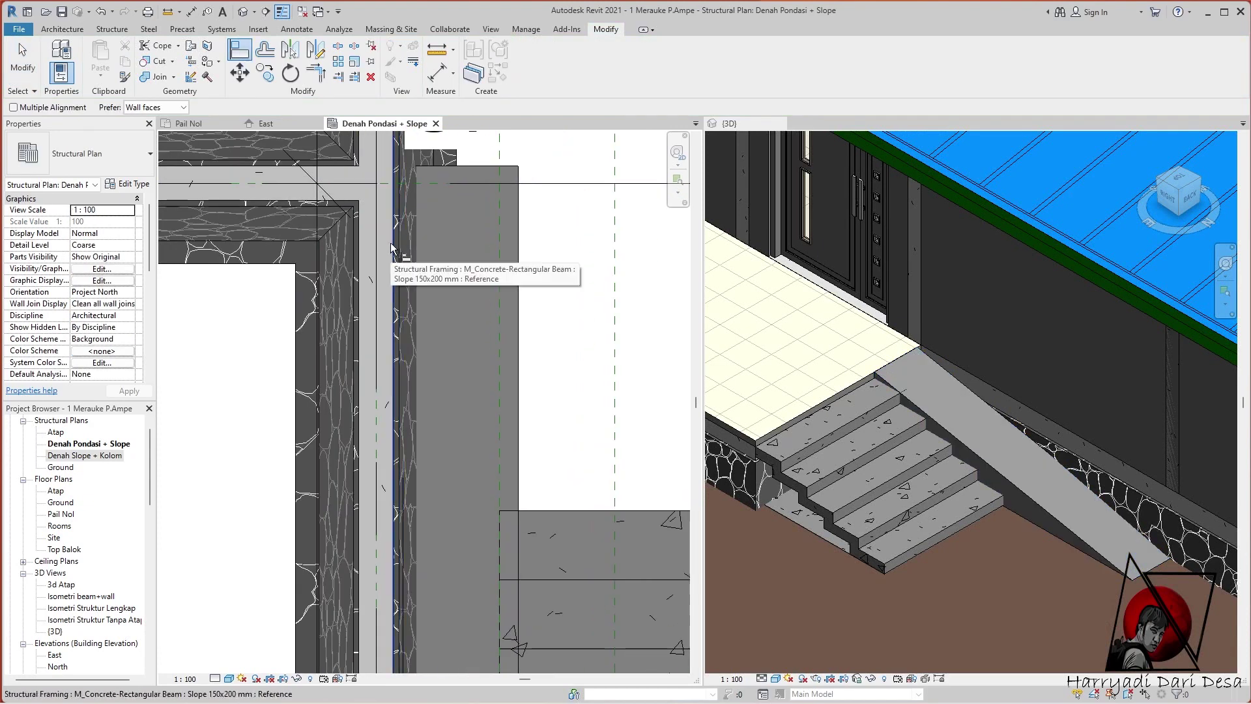
key("Escape")
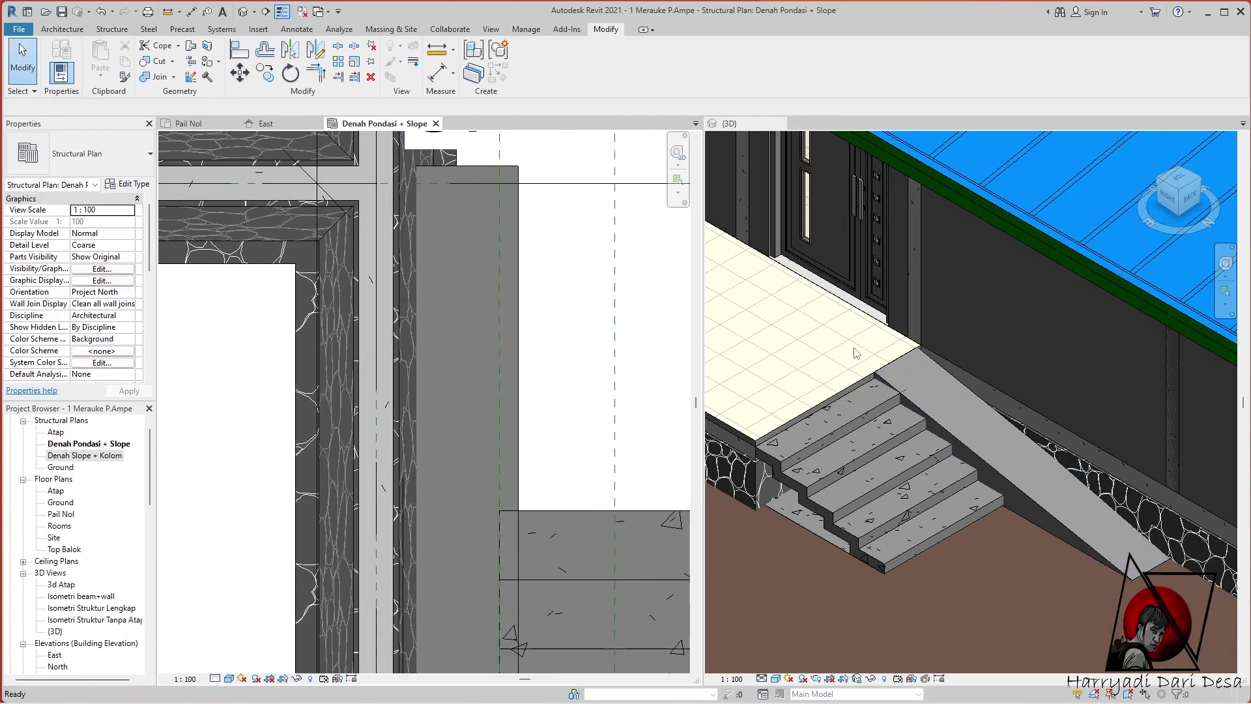
left_click(520, 356)
left_click(526, 57)
left_click_drag(418, 157, 568, 590)
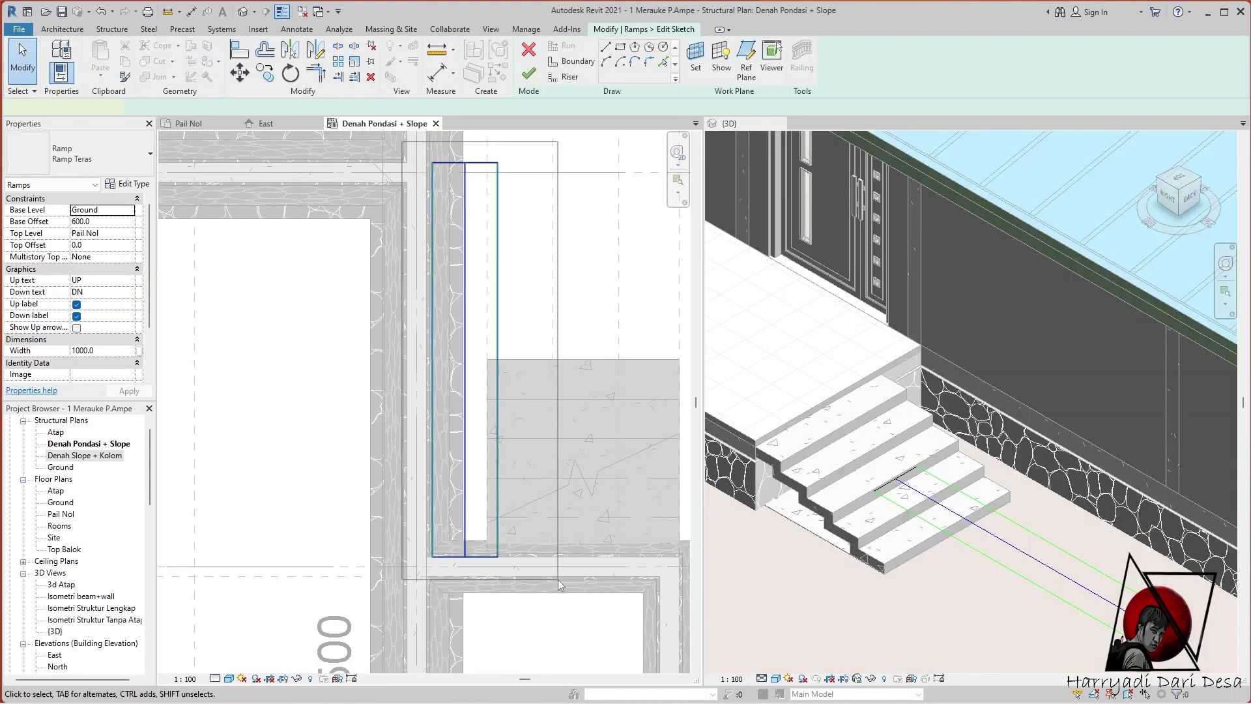
Move the selected ramp sketch lines into place and finish the ramp
key("m")
key("v")
left_click(436, 163)
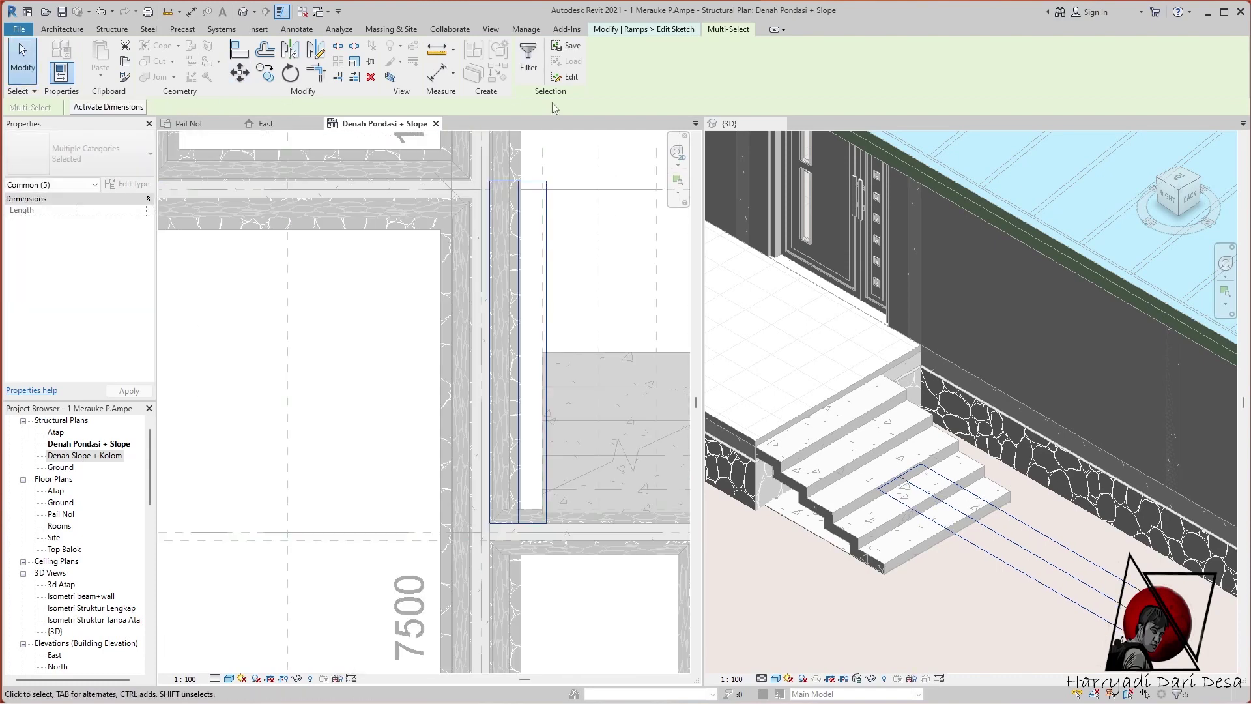
left_click(529, 72)
Move the front stair run's path 60.0 onto the beam edge and finish the stair
left_click(582, 365)
left_click(530, 59)
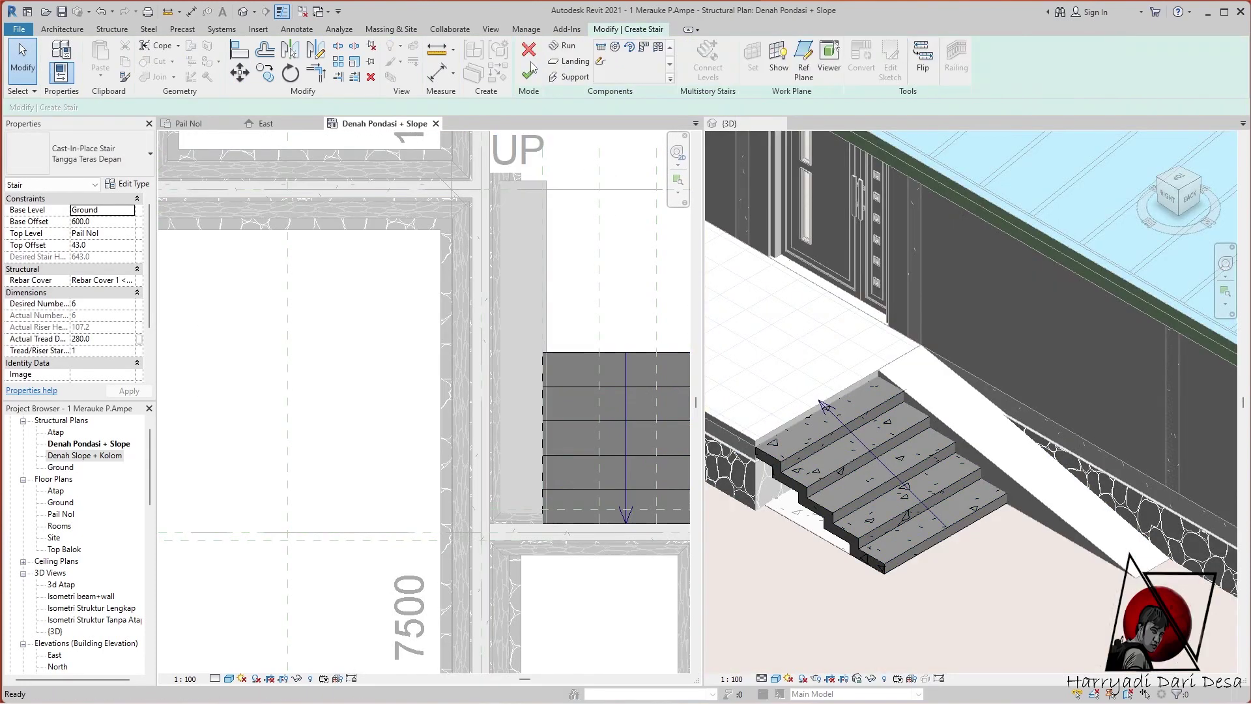
double_click(531, 391)
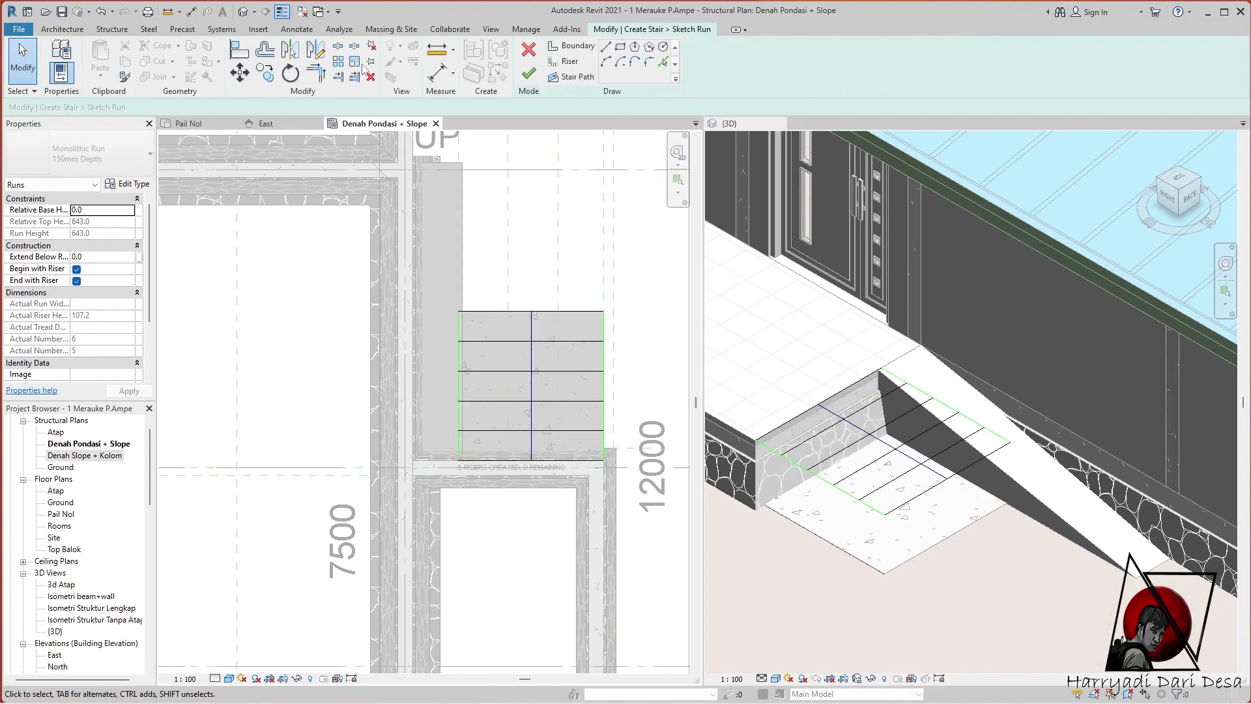
key("Escape")
left_click(531, 380)
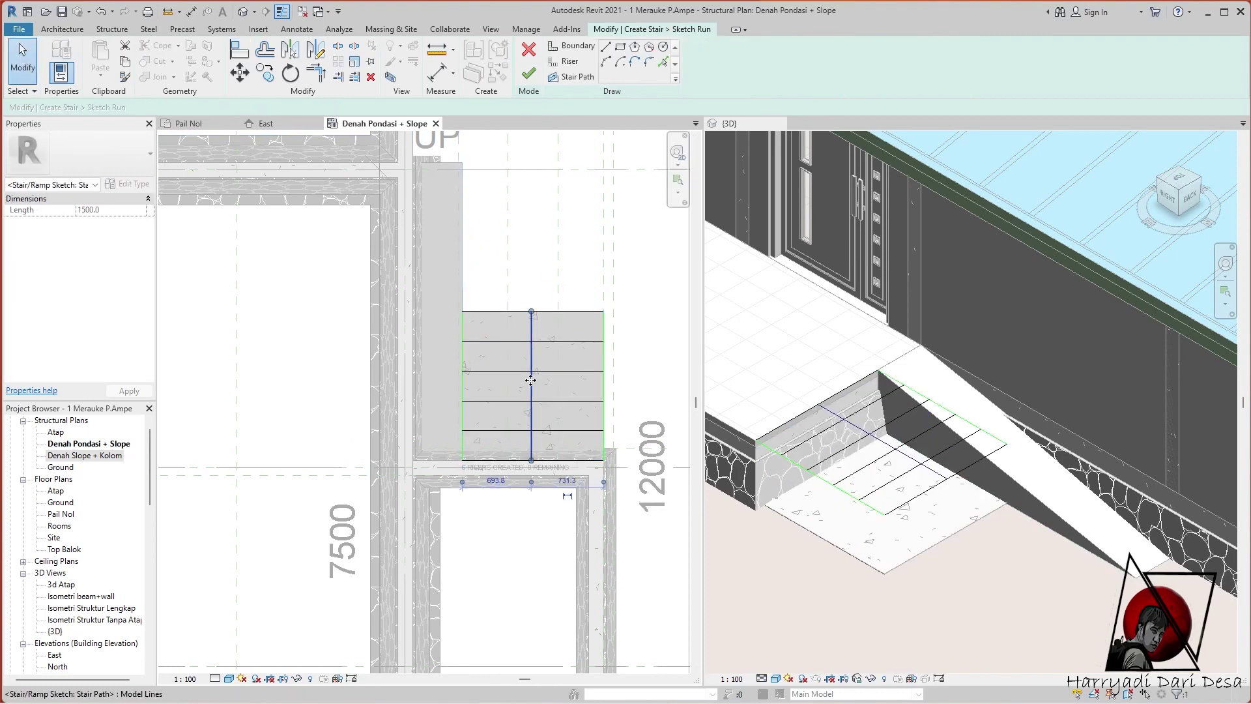
left_click(240, 74)
scroll(541, 464, "up", 5)
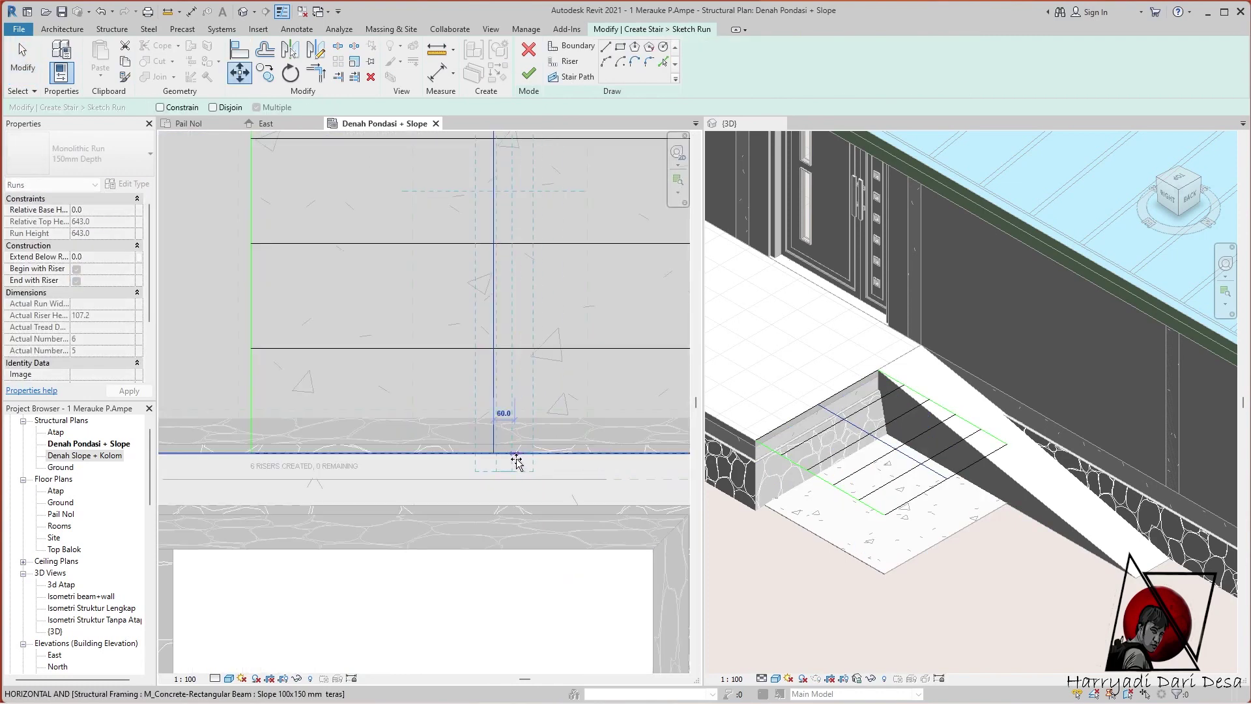
left_click(502, 455)
scroll(502, 455, "down", 5)
left_click(529, 73)
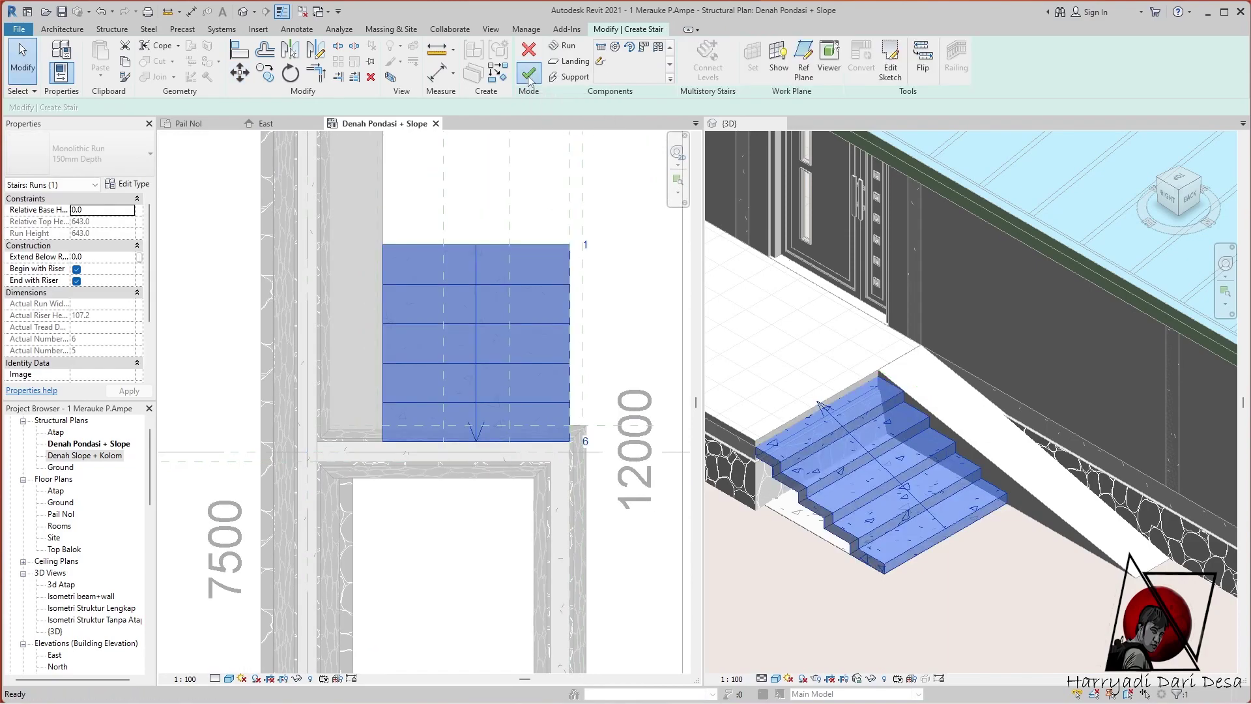
scroll(553, 235, "down", 3)
scroll(512, 203, "up", 2)
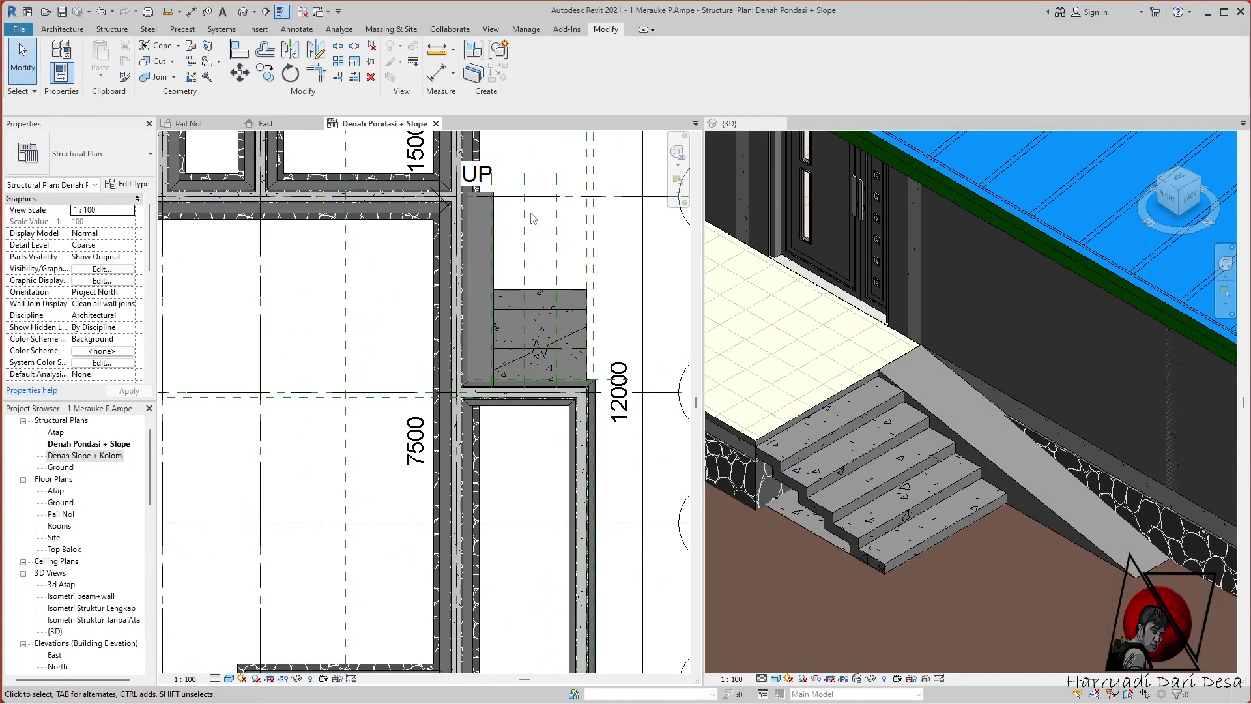
Zoom around the terrace front to inspect where the new stair will go
scroll(533, 219, "down", 3)
scroll(855, 439, "down", 3)
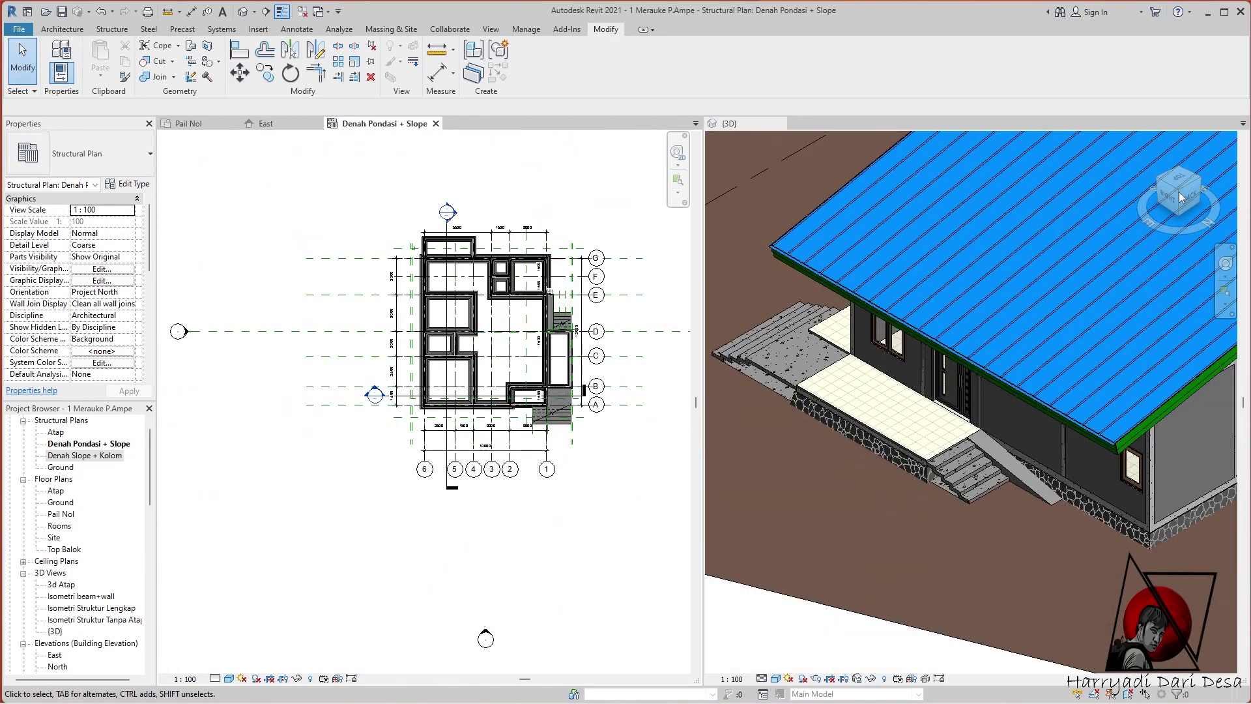
scroll(854, 440, "down", 2)
scroll(928, 460, "up", 1)
scroll(928, 461, "up", 3)
scroll(928, 460, "up", 1)
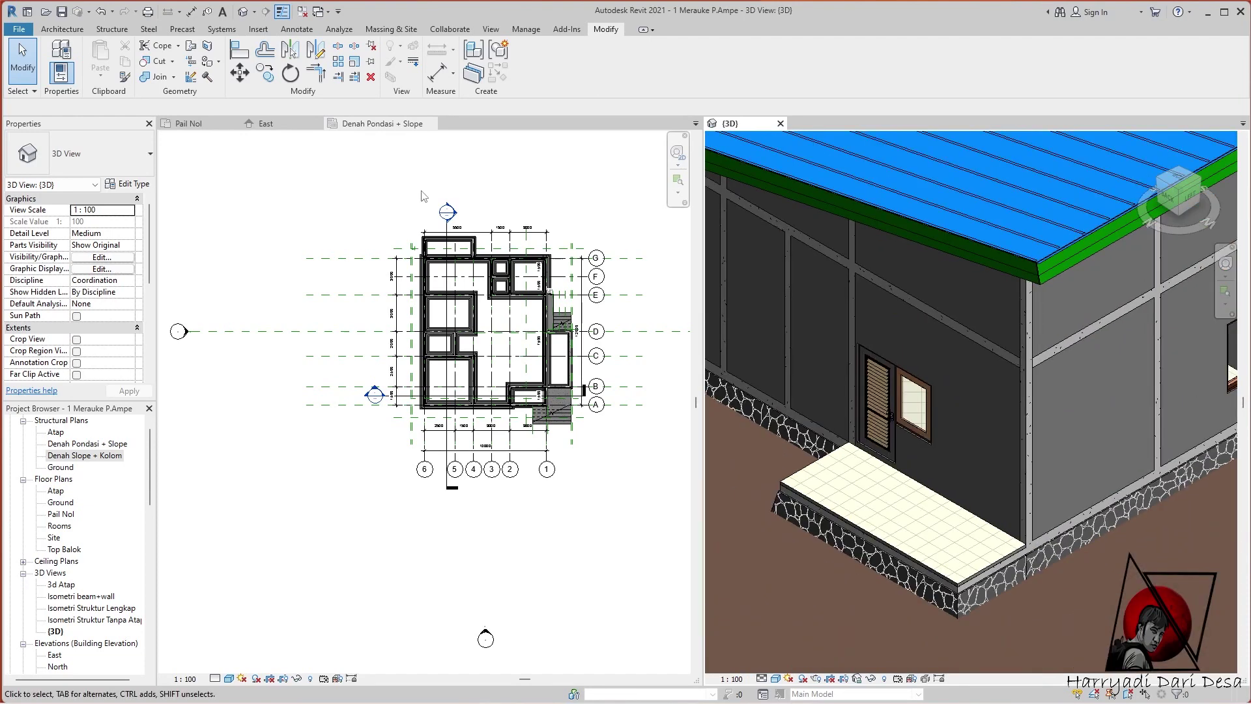
scroll(484, 209, "up", 2)
scroll(537, 233, "down", 1)
scroll(890, 458, "up", 3)
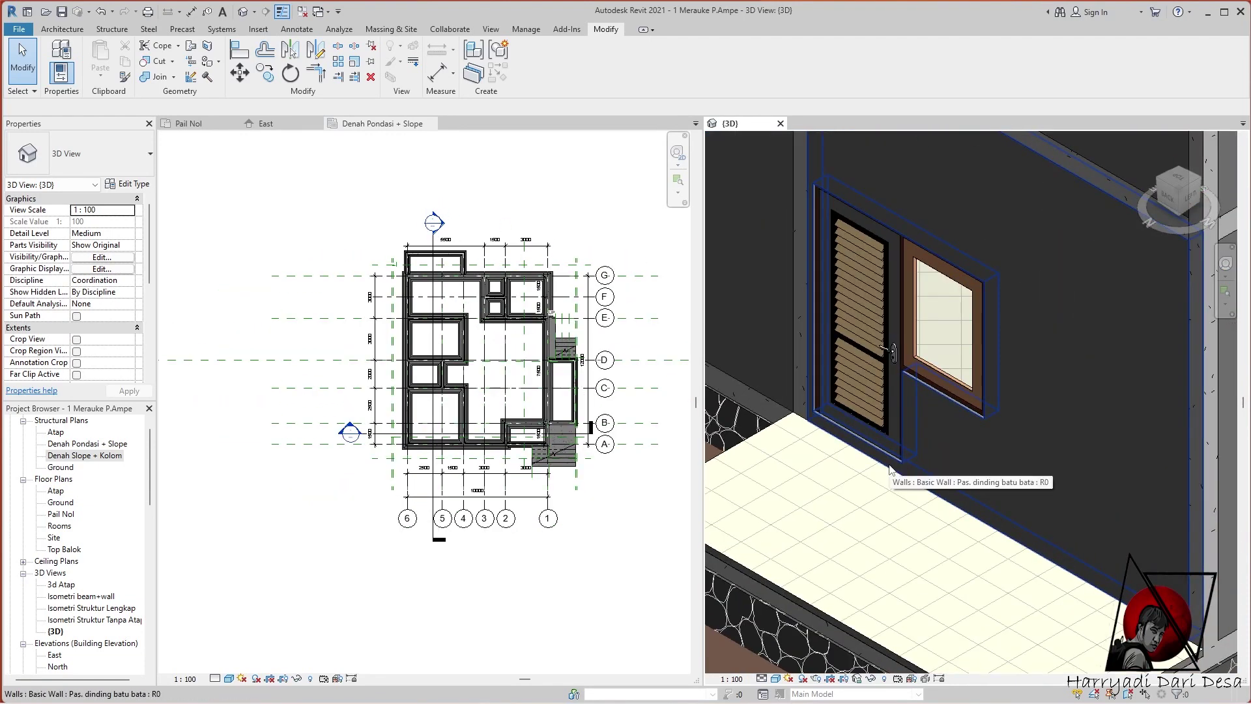
scroll(894, 433, "down", 2)
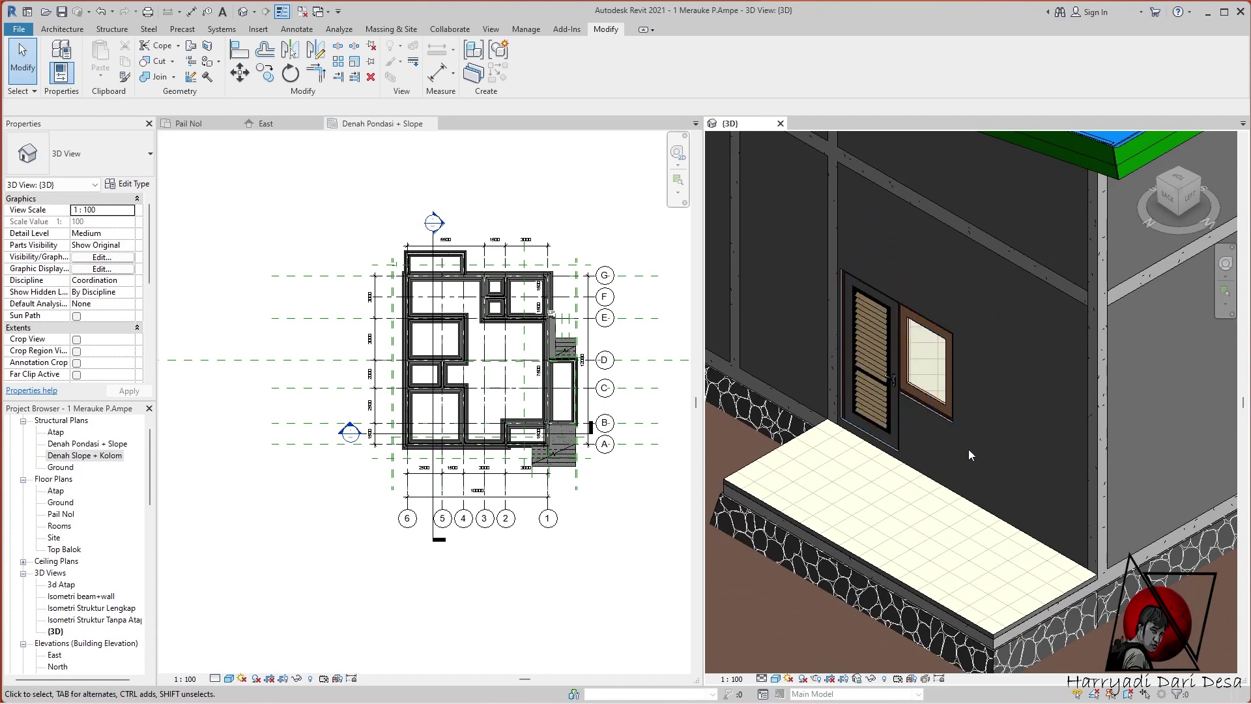
scroll(522, 173, "up", 2)
Start a sketched stair run in Denah Pondasi + Slope and draw its boundary line
left_click(62, 29)
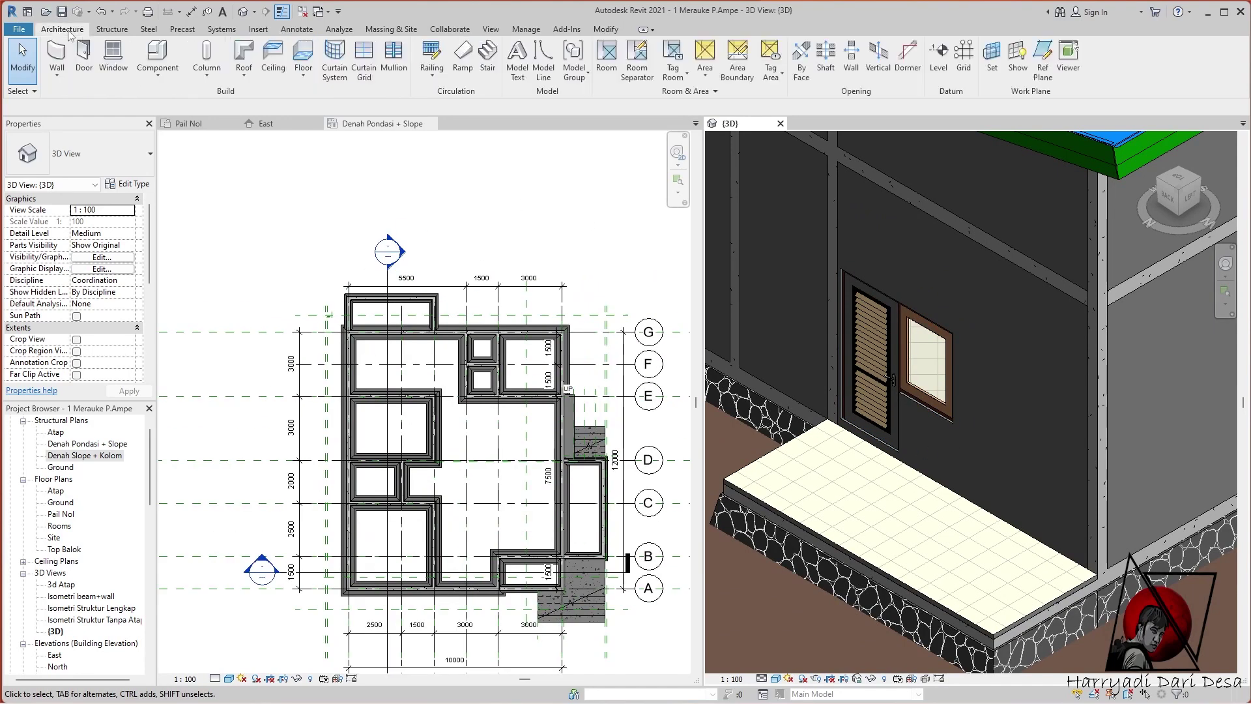
left_click(376, 127)
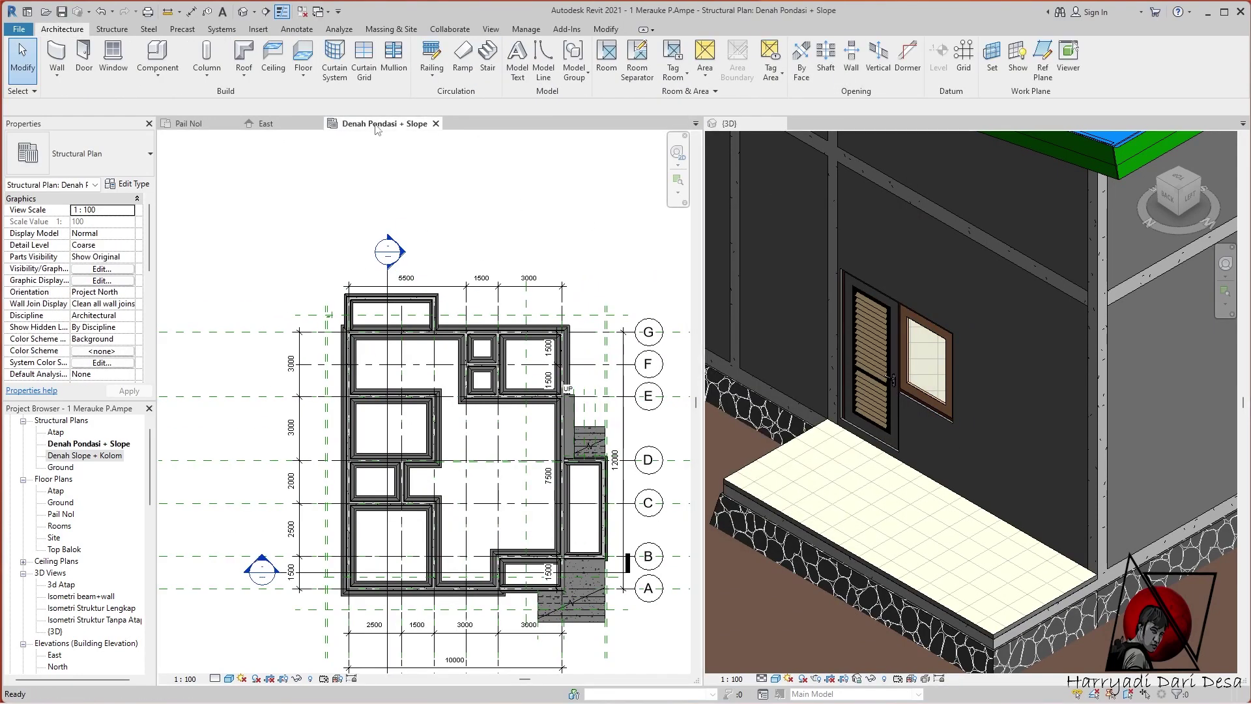
left_click(488, 55)
left_click(635, 62)
scroll(328, 334, "up", 2)
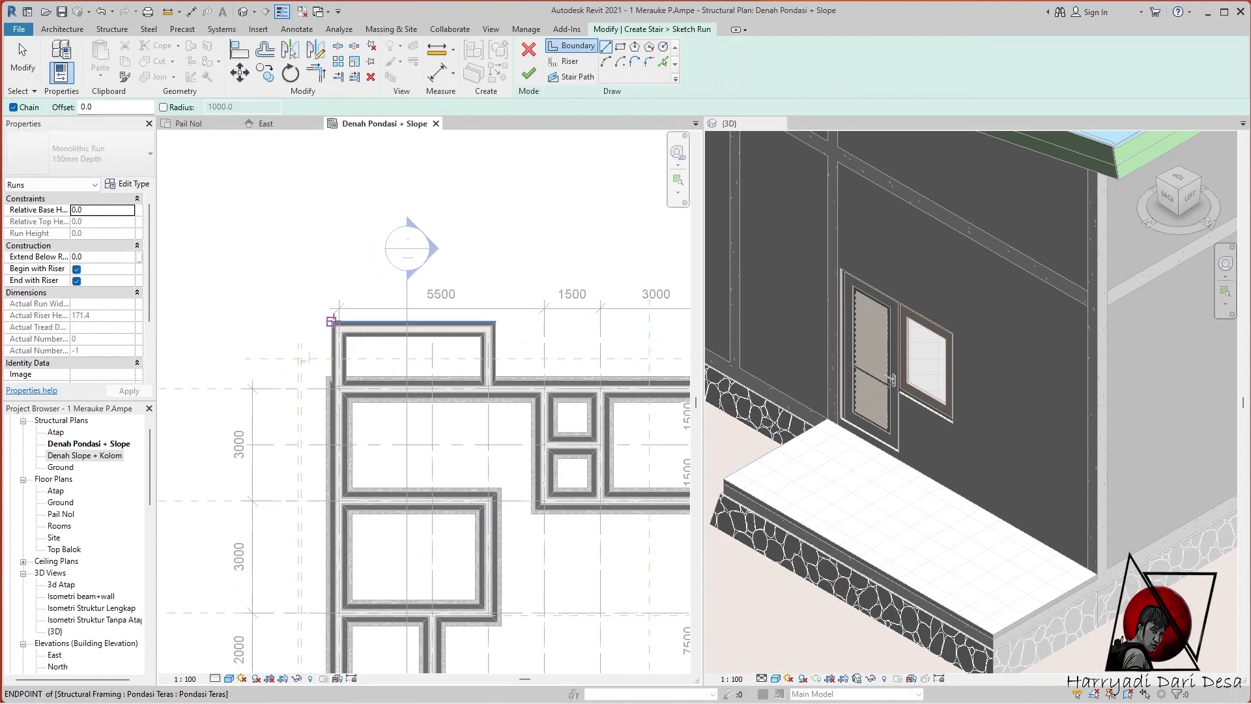
scroll(327, 334, "up", 3)
left_click(328, 334)
scroll(328, 333, "down", 2)
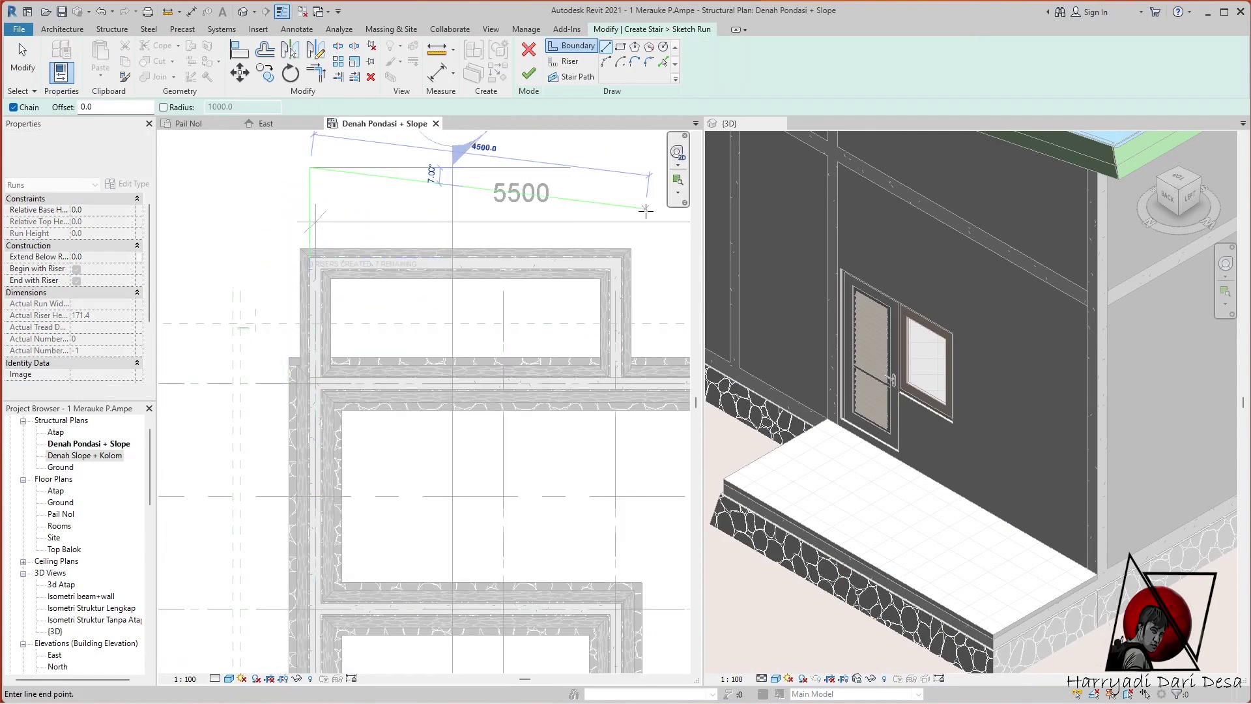
scroll(609, 284, "up", 3)
left_click(610, 284)
scroll(610, 284, "down", 3)
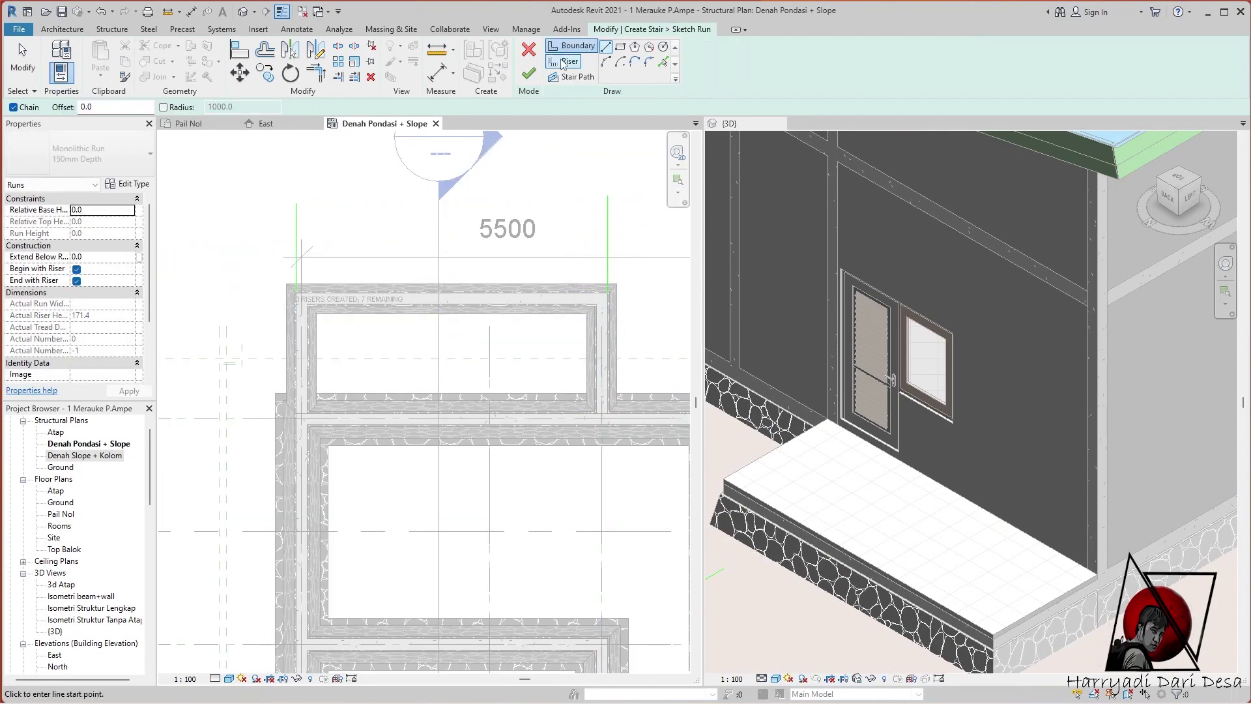
Draw the stair's riser lines, including one across the top of the run
left_click(564, 61)
scroll(313, 291, "up", 2)
left_click(313, 291)
scroll(312, 291, "down", 3)
scroll(572, 332, "up", 3)
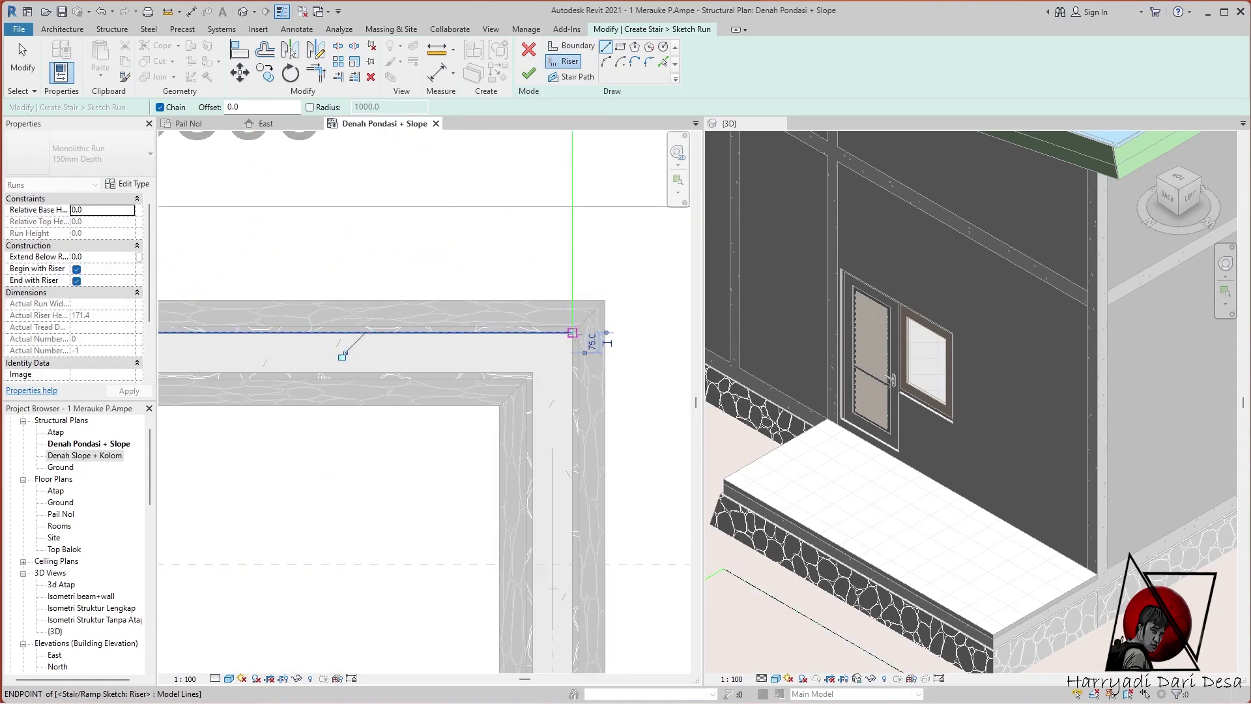
left_click(572, 332)
key("Escape")
left_click(567, 60)
scroll(391, 326, "down", 3)
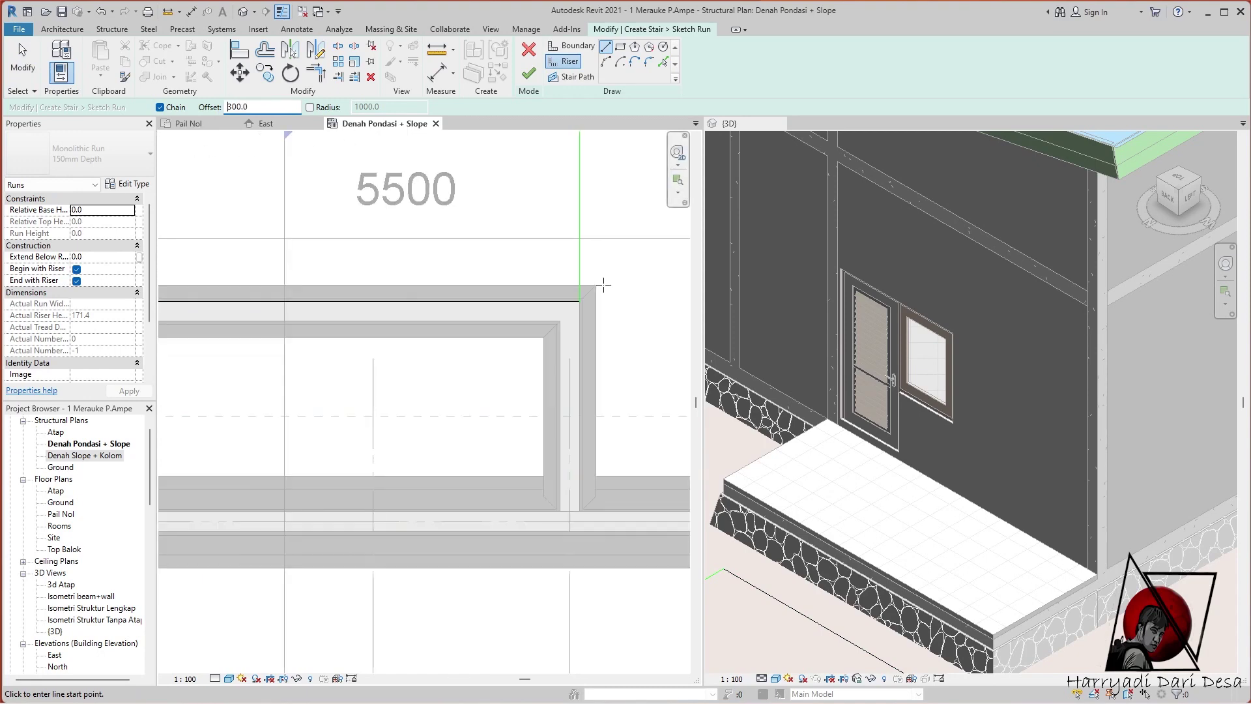
left_click(222, 272)
left_click(578, 272)
key("Escape")
Copy the top riser to two further positions and finish the stair
left_click(475, 272)
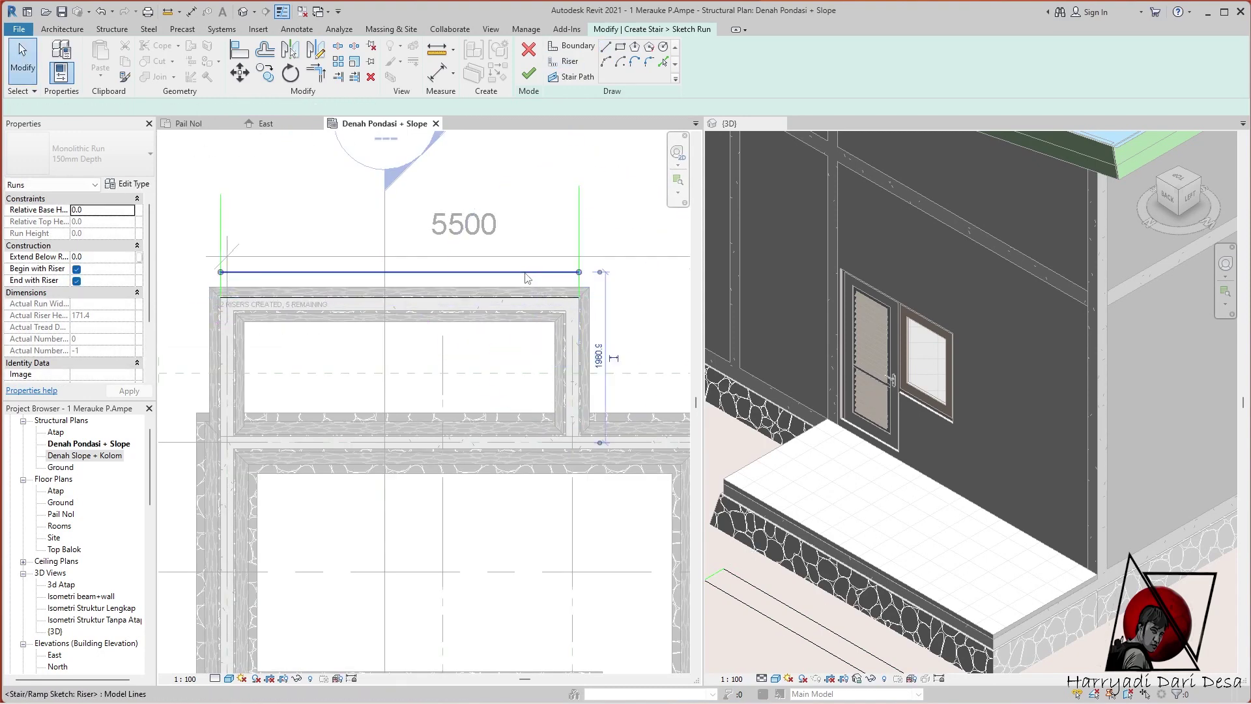
key("c")
key("o")
left_click(580, 272)
left_click(579, 249)
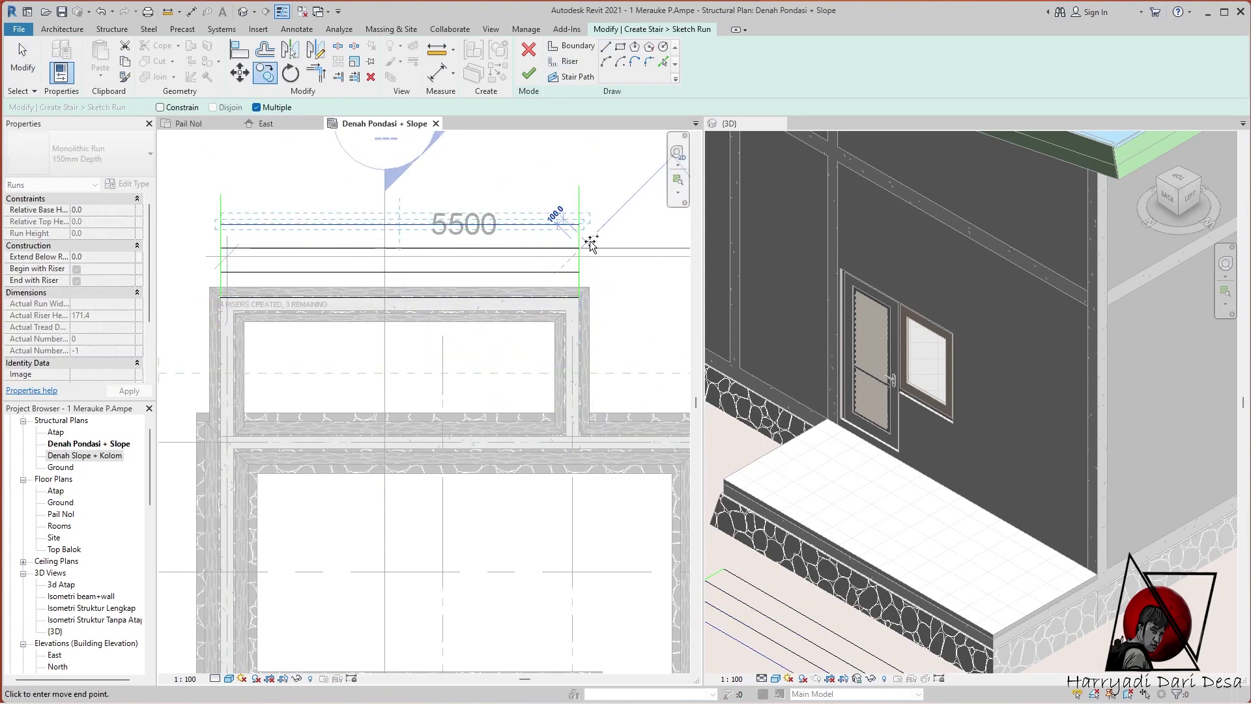
left_click(580, 200)
scroll(587, 229, "down", 3)
scroll(606, 241, "up", 3)
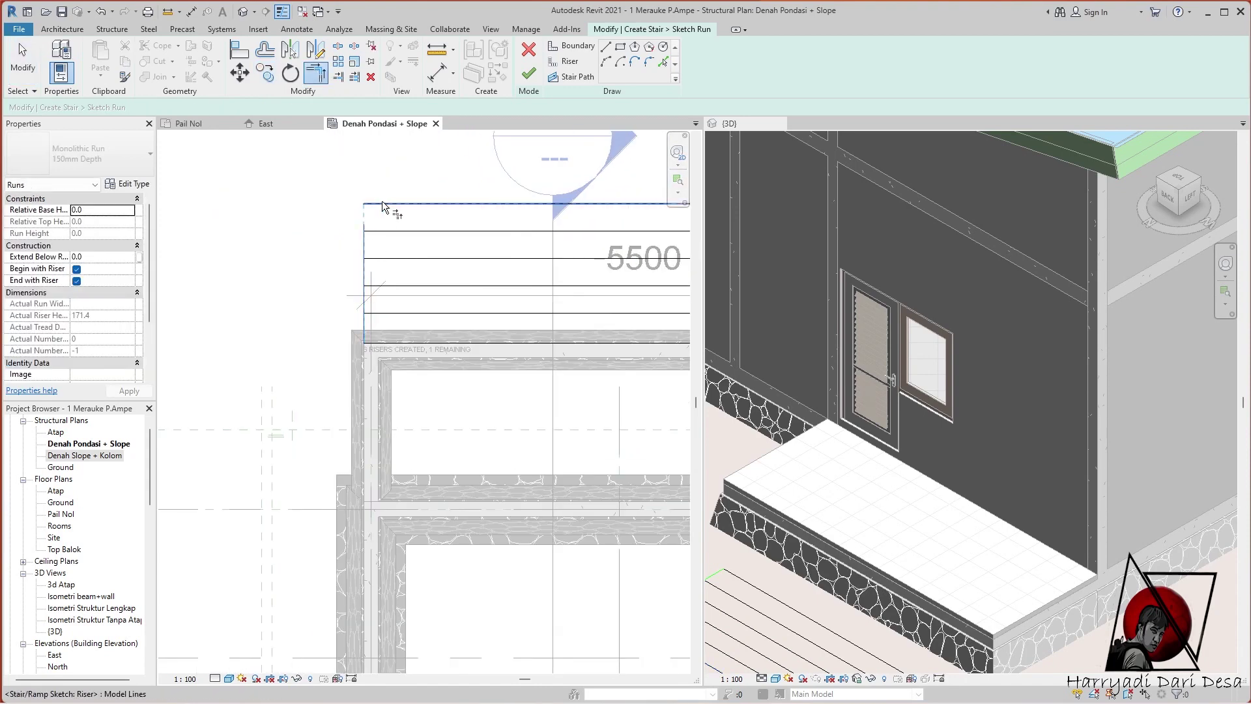
scroll(625, 254, "down", 1)
left_click(531, 74)
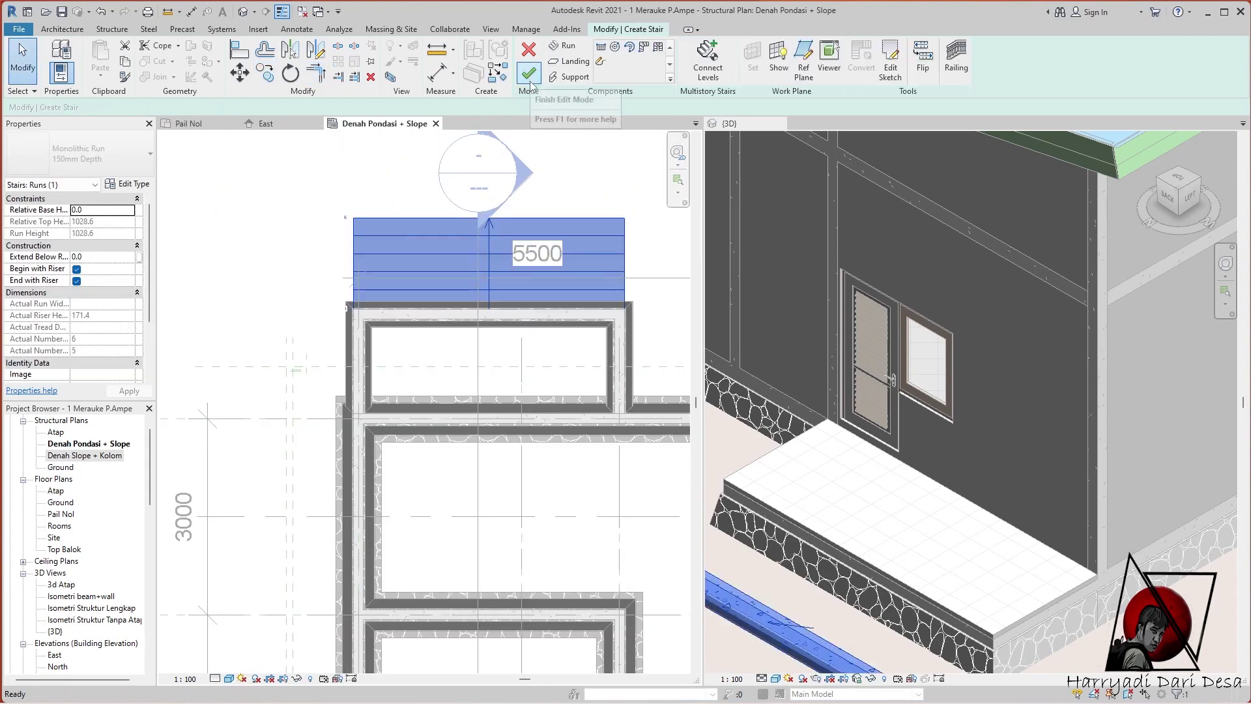
scroll(811, 251, "down", 3)
left_click(529, 74)
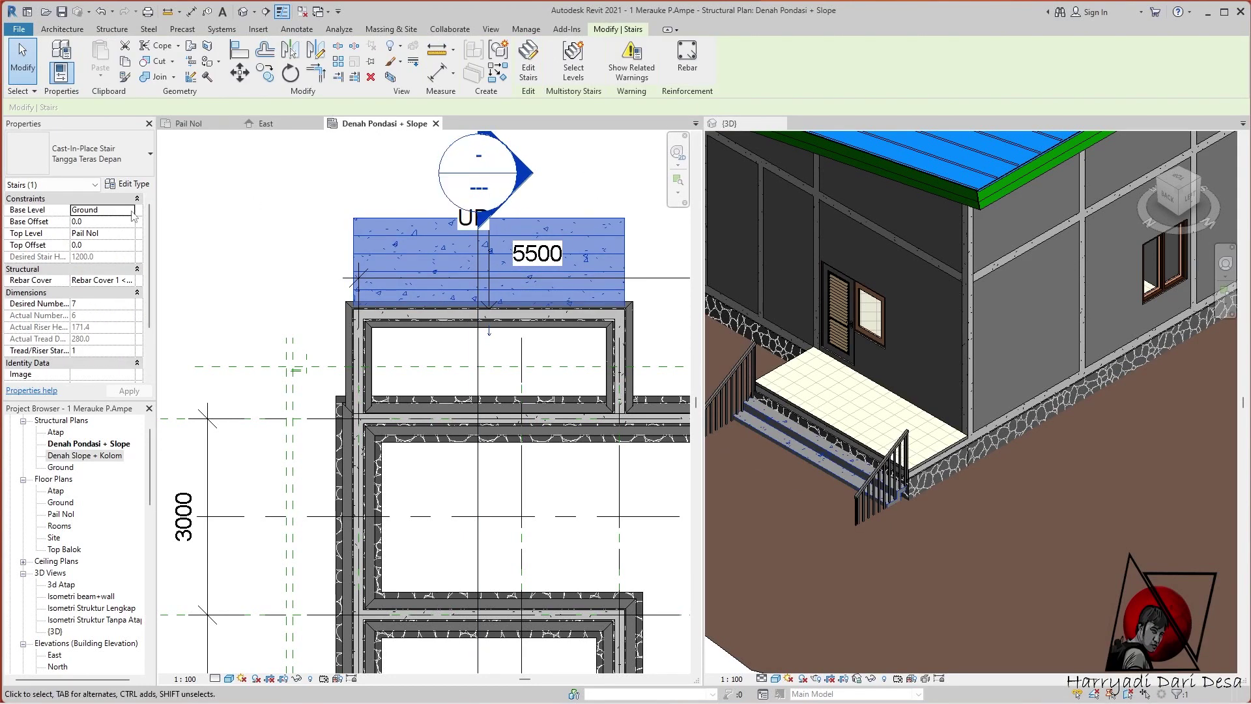
Apply the stair's level and offset settings and delete its railing in 3D
left_click(144, 391)
left_click(721, 378)
left_click(902, 434)
key("Delete")
scroll(381, 229, "down", 3)
left_click(381, 229)
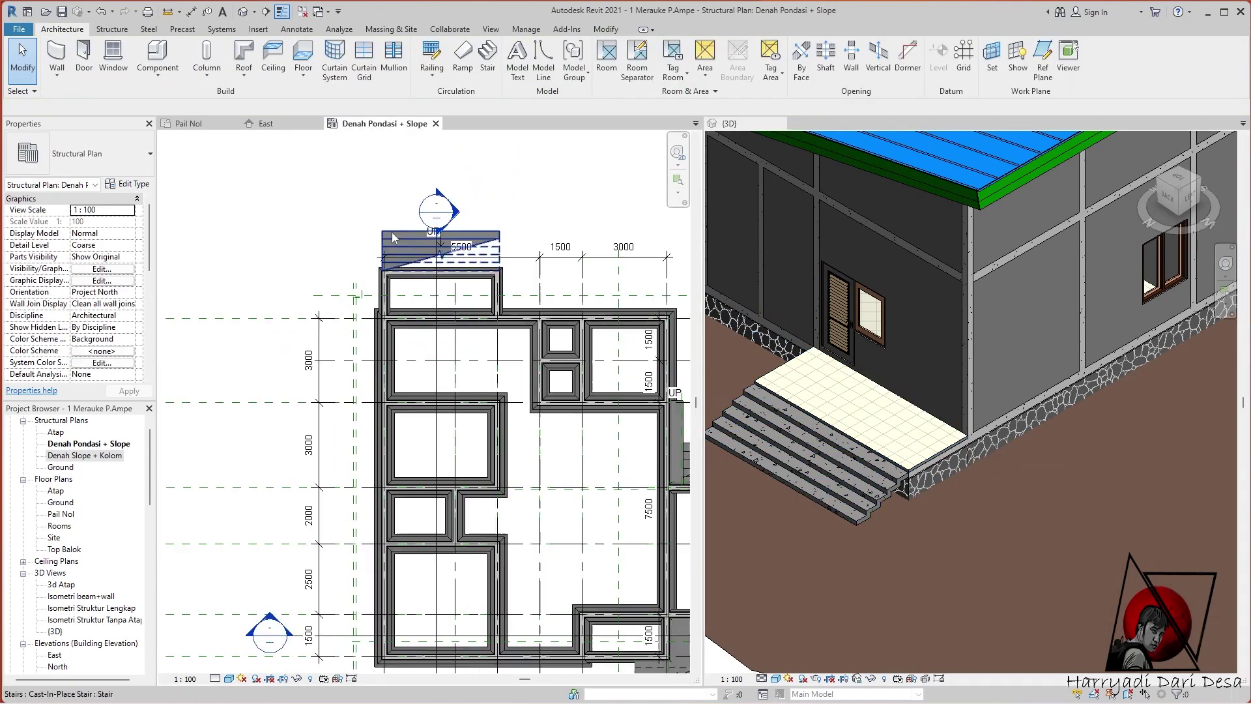
scroll(385, 261, "up", 3)
scroll(384, 261, "up", 3)
In the Pail Nol plan, sketch a stair run's boundary and first riser beside the side door
left_click(213, 125)
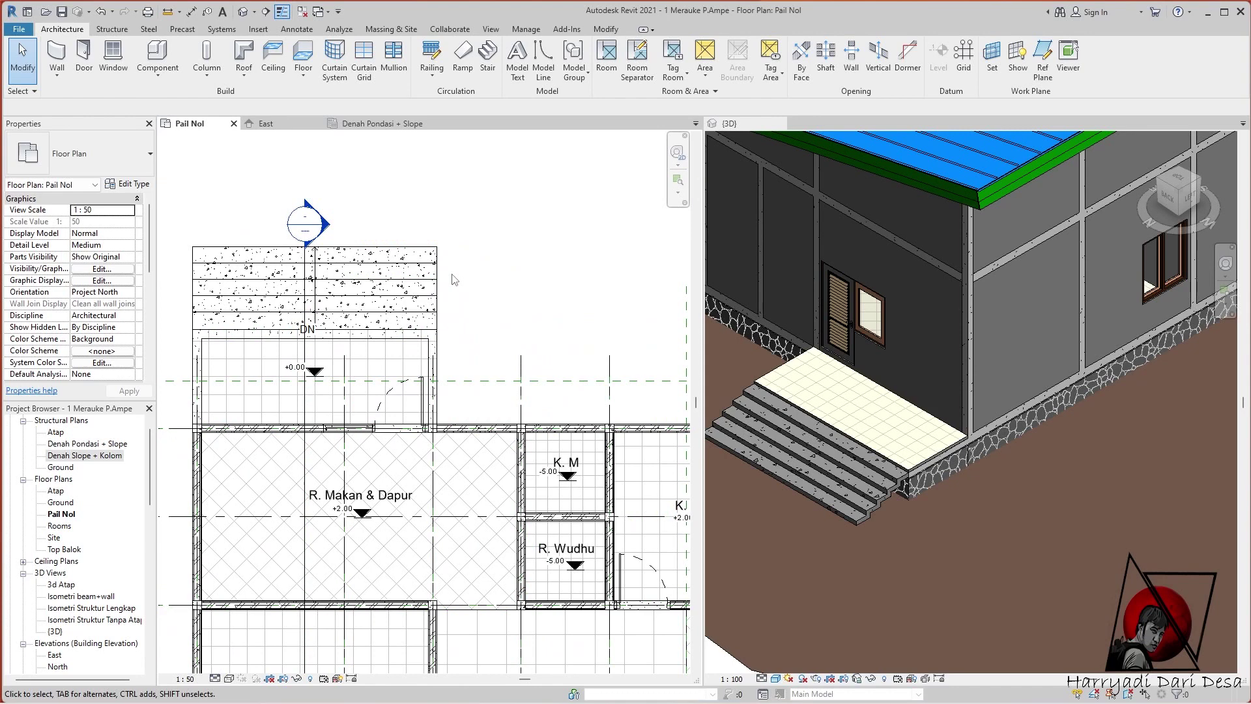
left_click(567, 63)
left_click(562, 65)
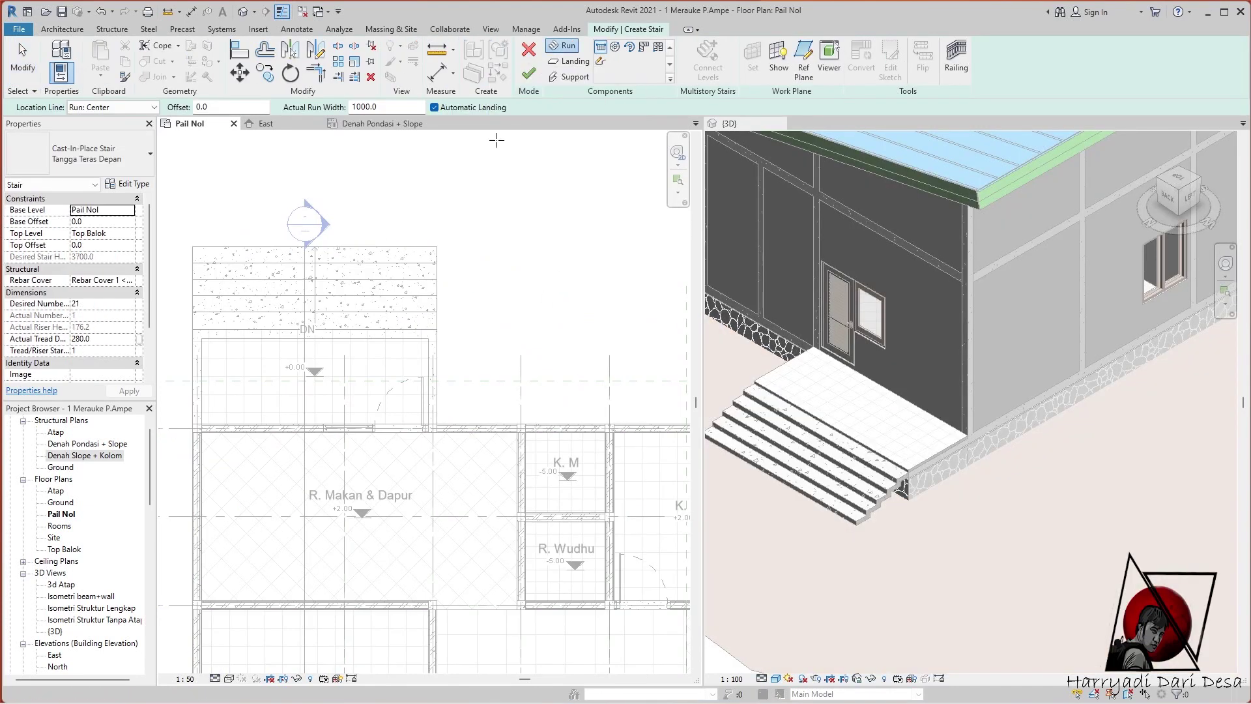
left_click(436, 330)
scroll(448, 369, "up", 2)
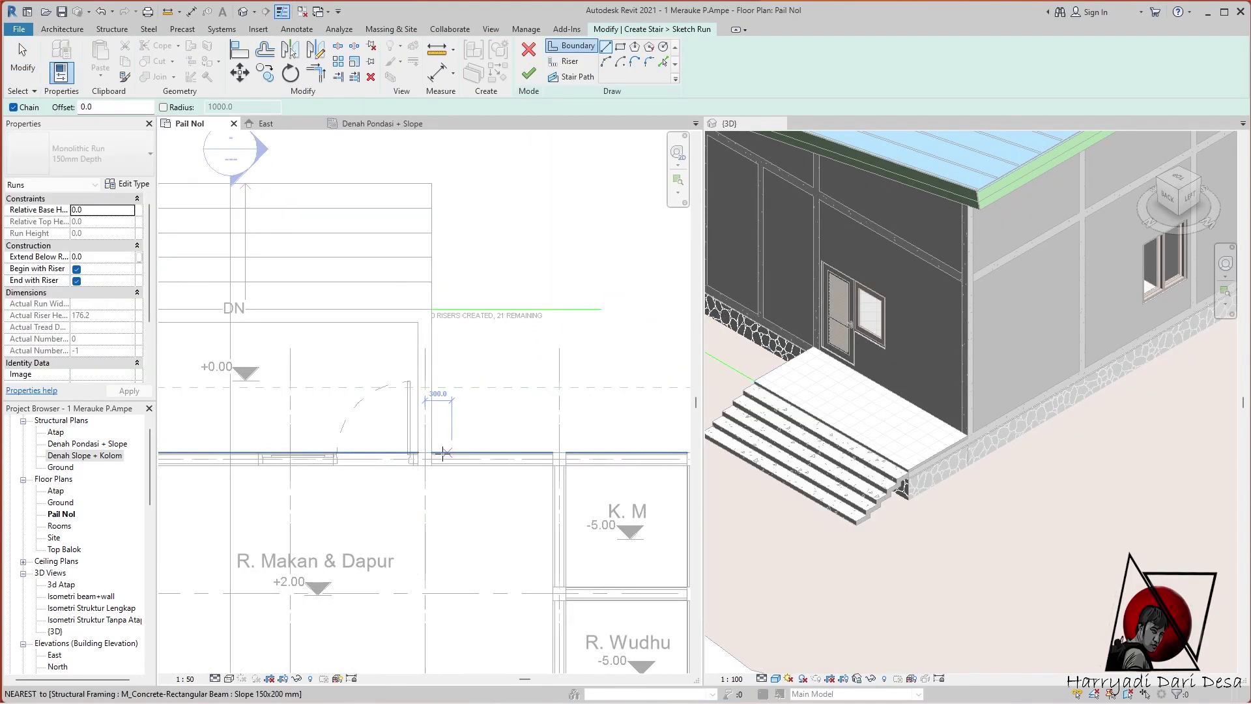
left_click(605, 454)
left_click(567, 61)
left_click(431, 309)
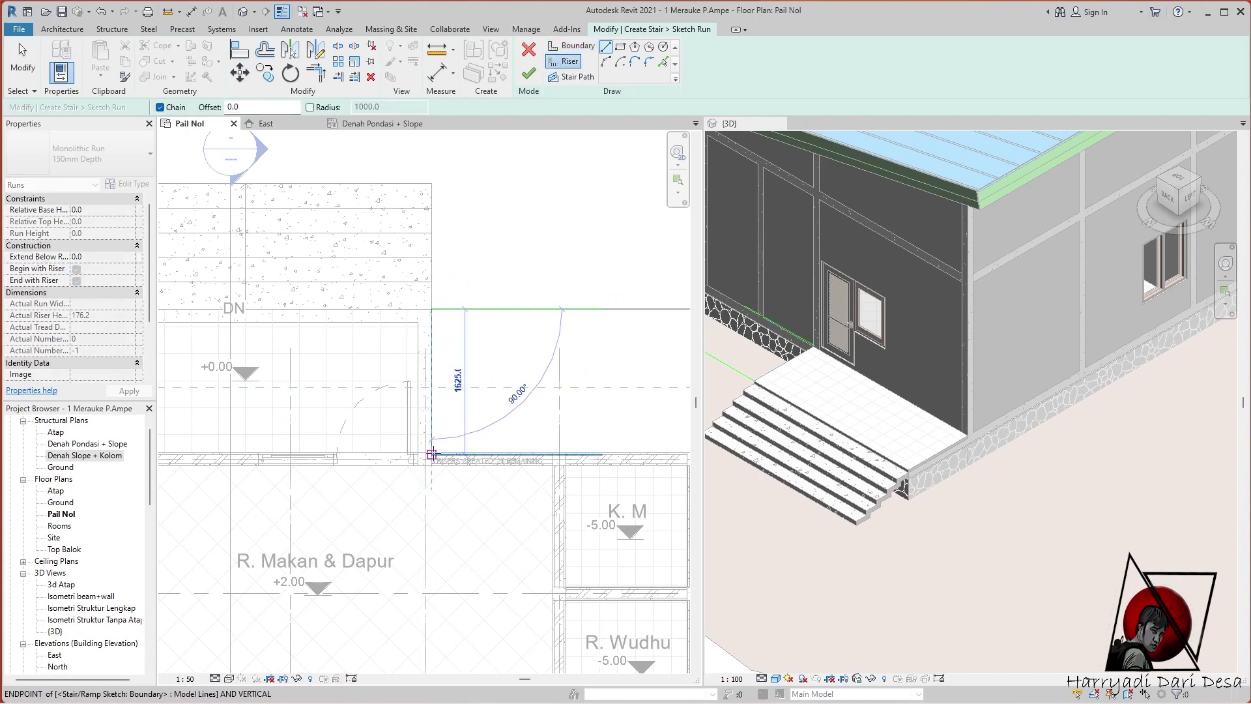
left_click(431, 454)
key("Escape")
key("Escape")
Copy the riser line along the run to fill it with risers
left_click(432, 356)
left_click(265, 73)
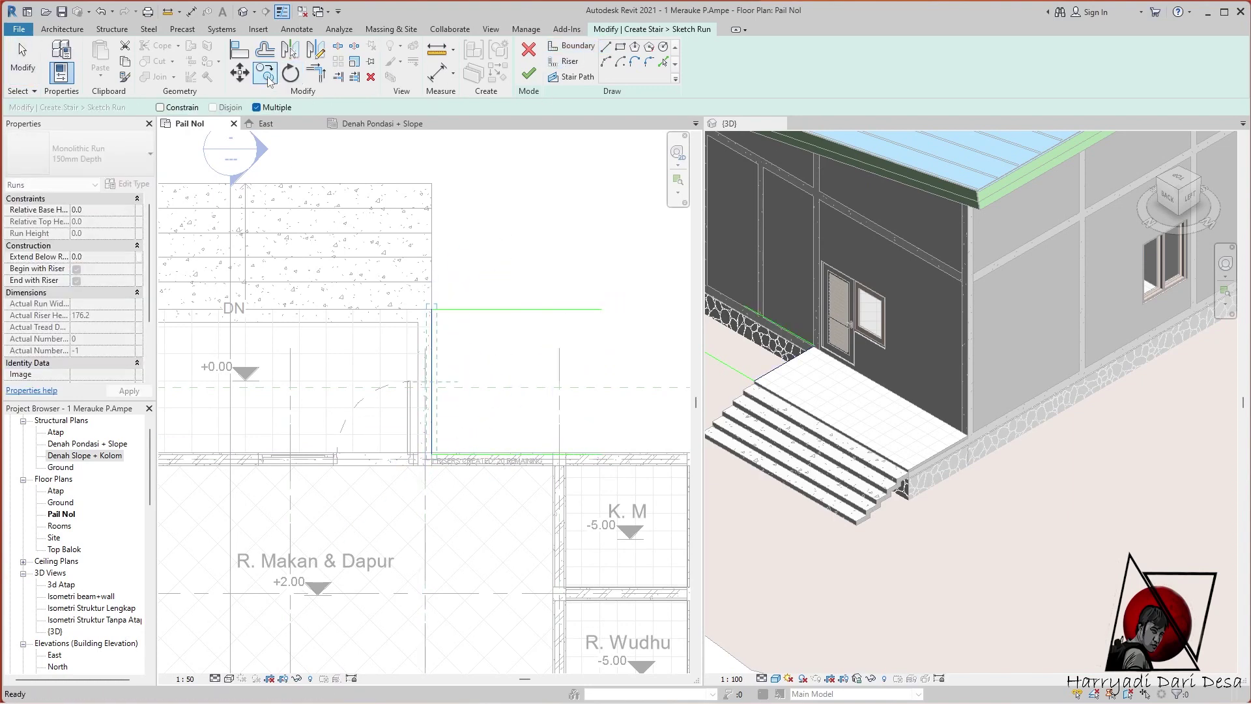
key("Escape")
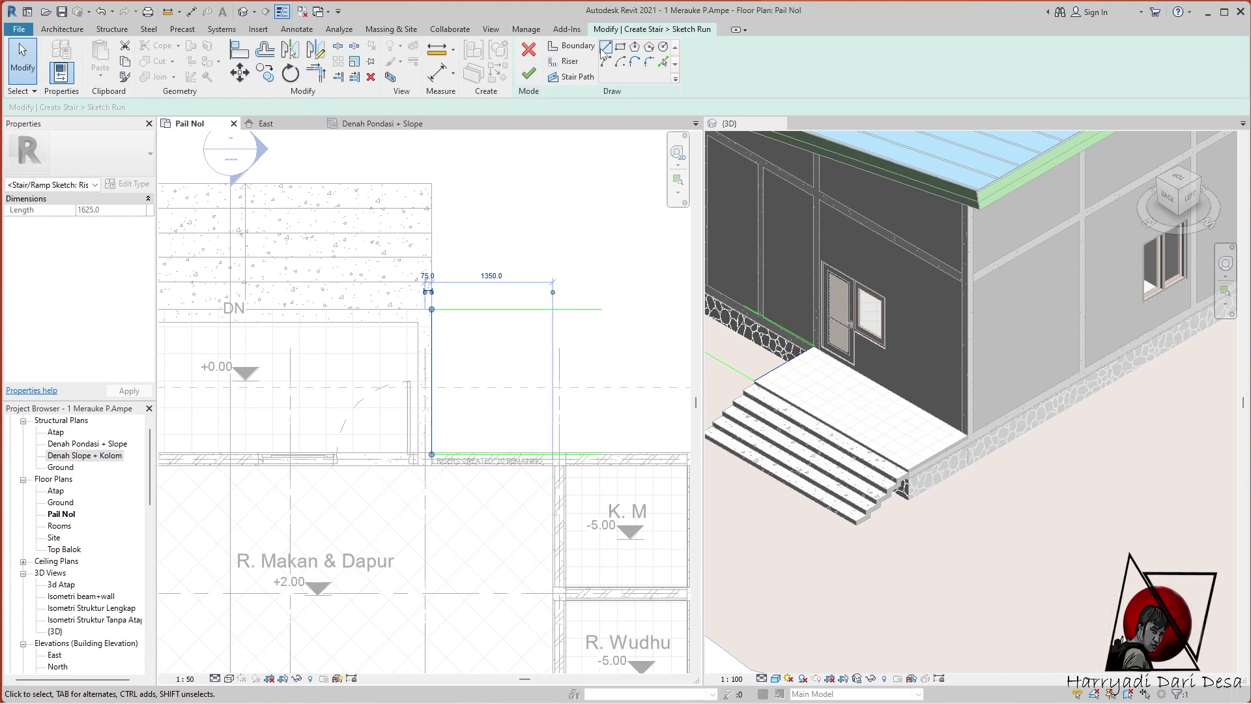
left_click(568, 62)
type("75")
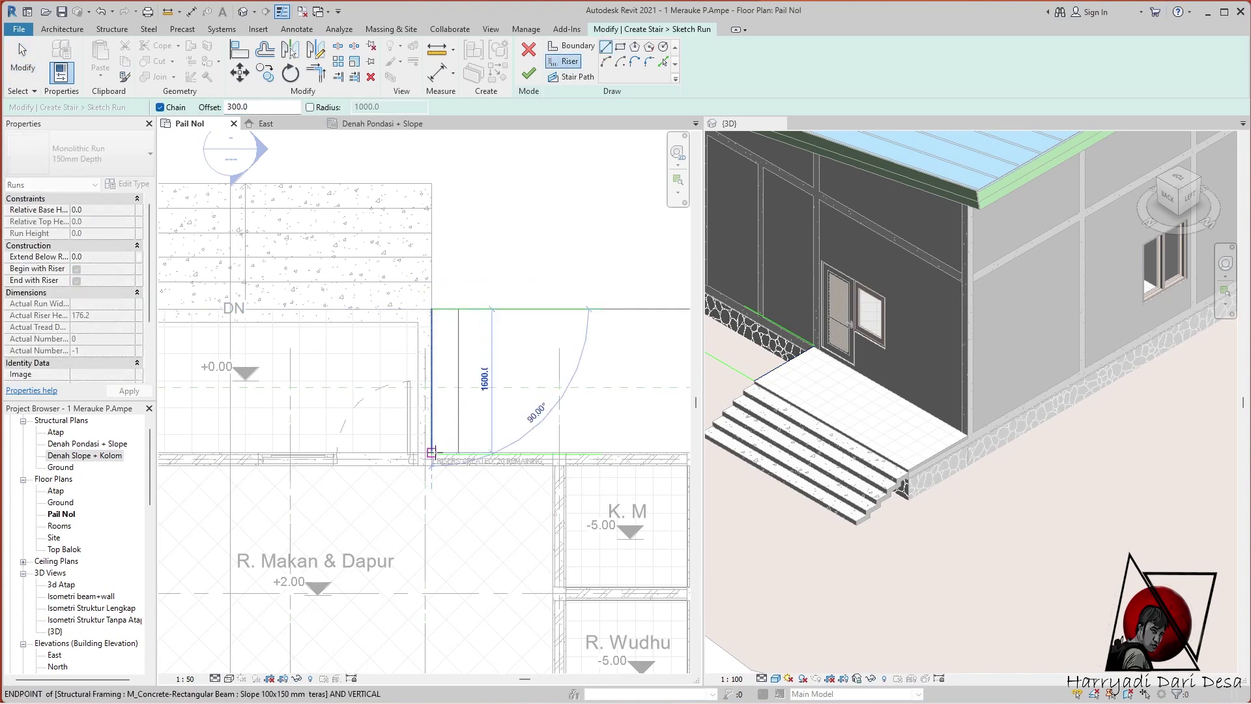
scroll(424, 391, "up", 2)
key("Escape")
left_click(259, 76)
left_click(533, 453)
scroll(461, 436, "down", 2)
key("Escape")
Trim the riser lines to the boundaries and finish the run sketch
key("t")
key("r")
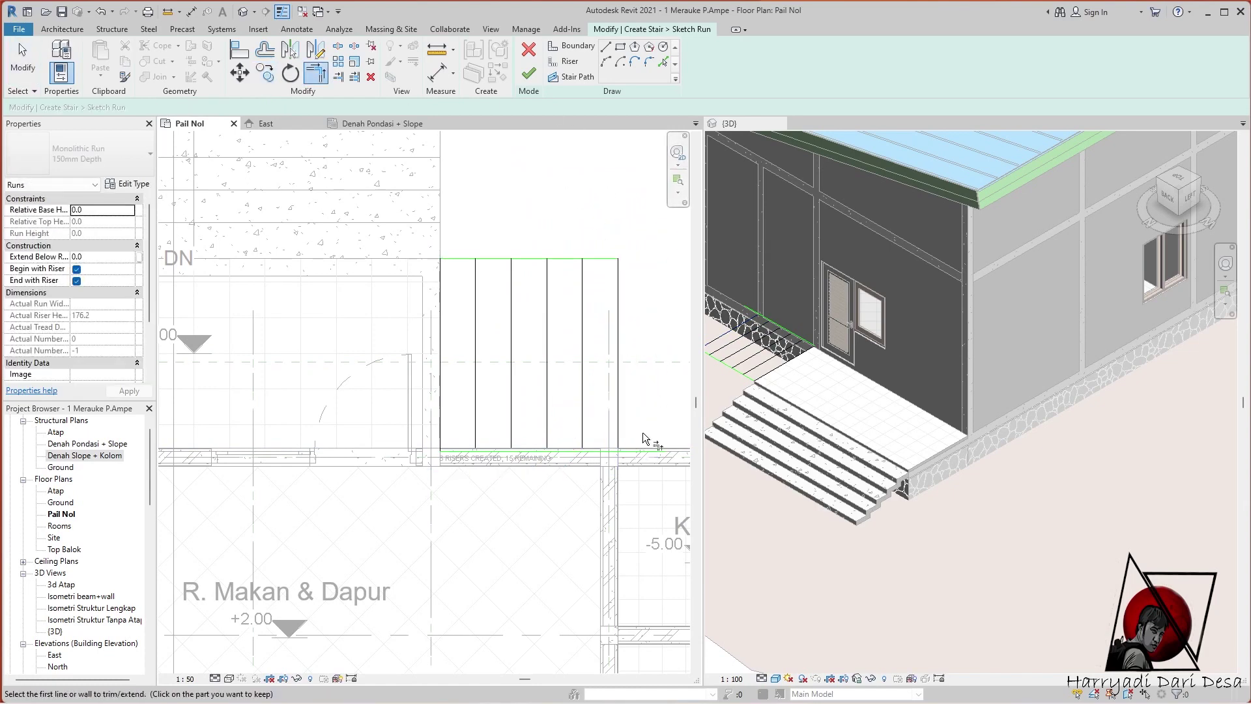
scroll(643, 438, "up", 2)
key("Escape")
scroll(581, 457, "up", 3)
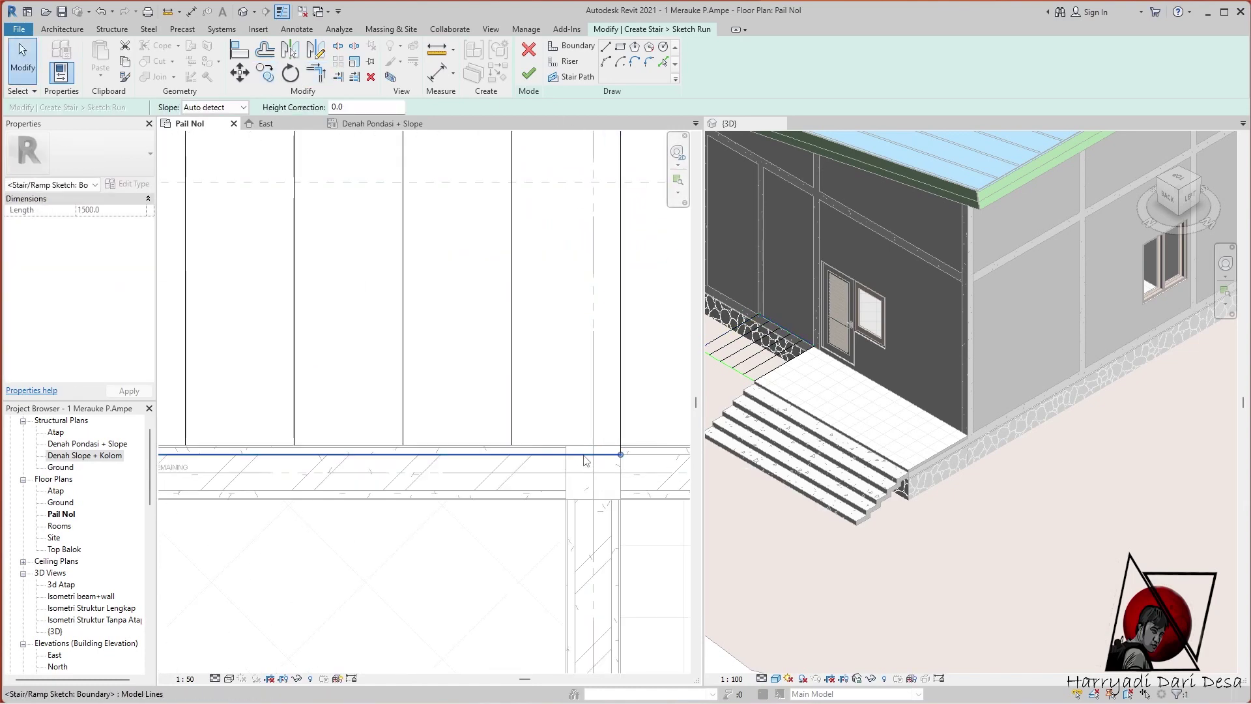
scroll(548, 441, "down", 2)
scroll(548, 440, "down", 1)
scroll(547, 441, "down", 2)
scroll(547, 440, "down", 1)
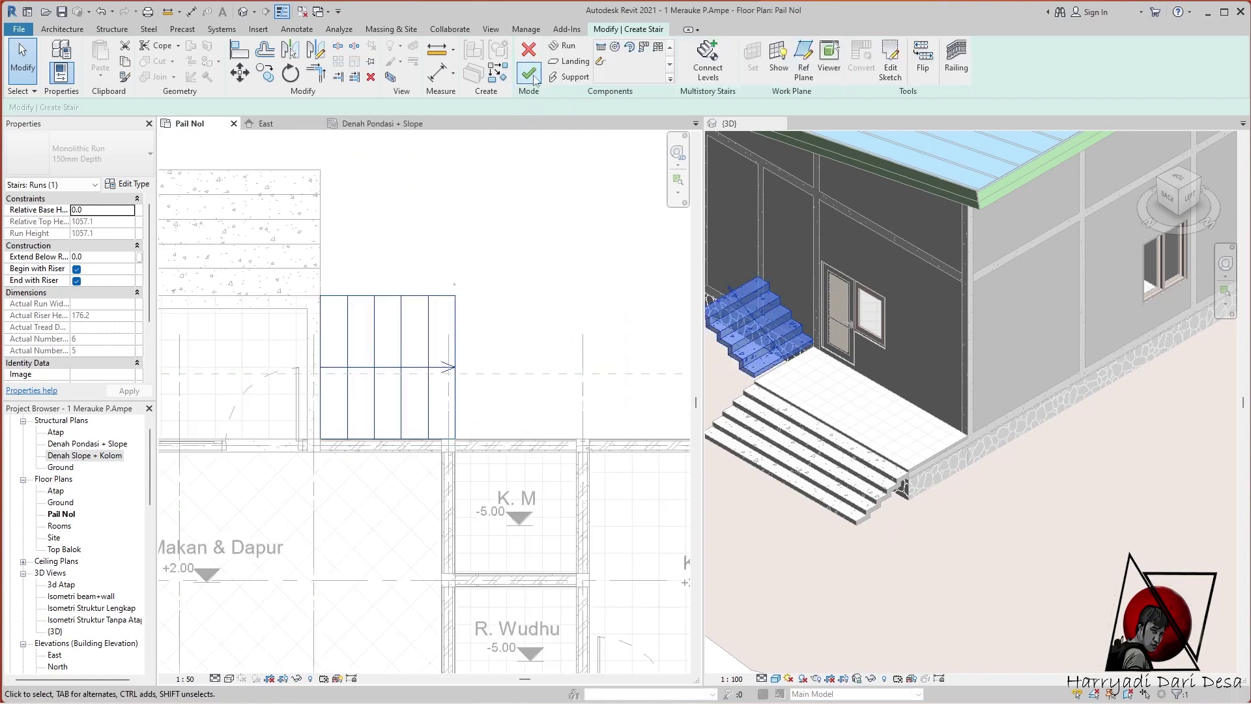
left_click(529, 73)
Finish the side stair with a 600 Base Offset and orbit the 3D view to check it
left_click(129, 210)
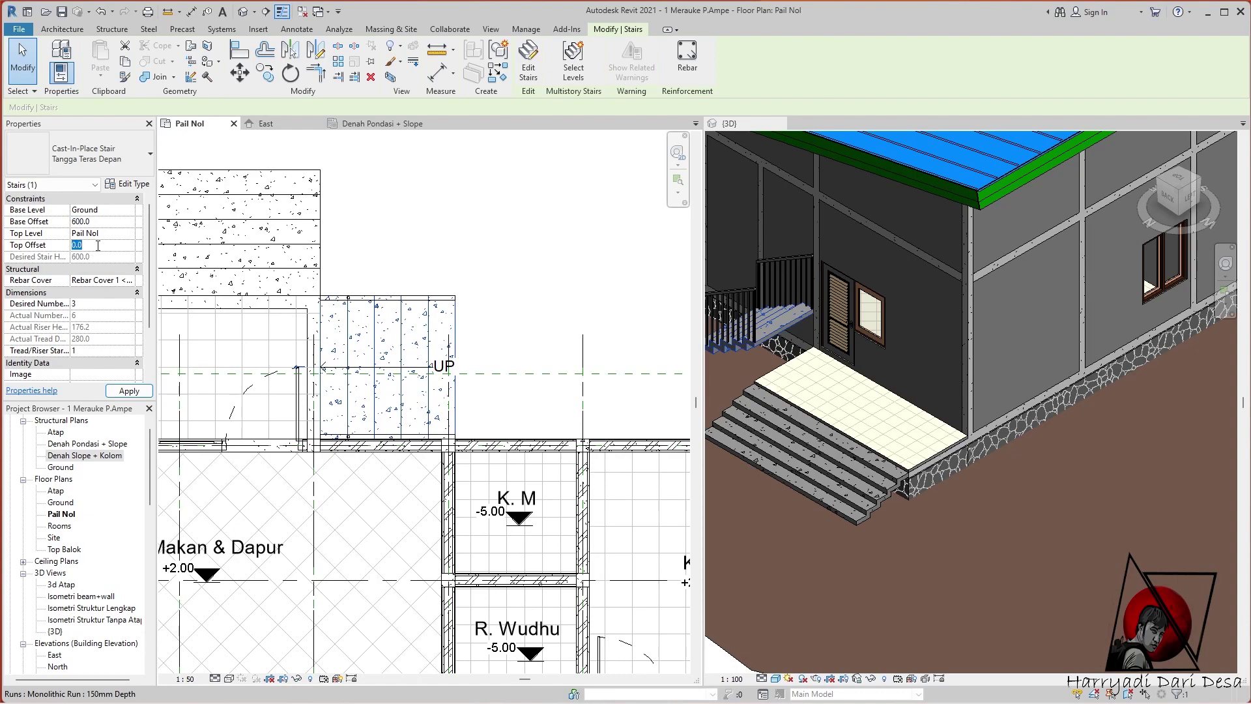
left_click(129, 391)
key("Escape")
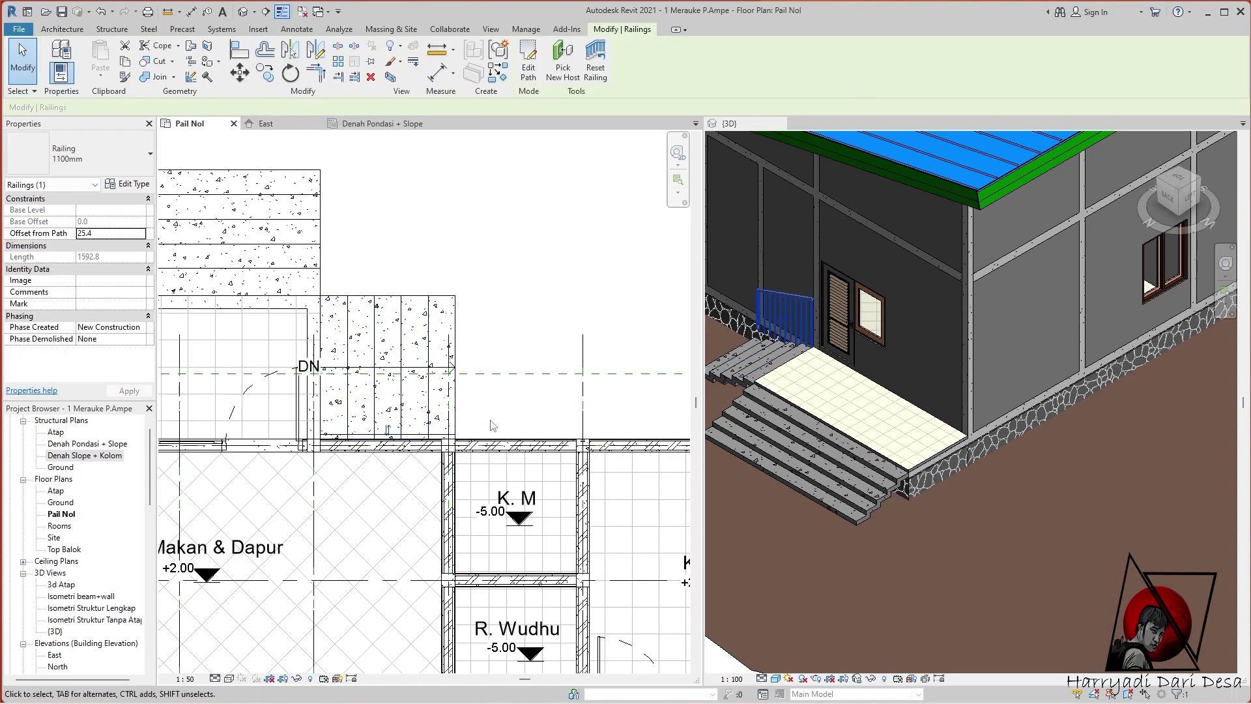
middle_click_drag(815, 326, 848, 336, "shift")
scroll(848, 336, "up", 2)
middle_click(978, 391)
scroll(1029, 409, "up", 5)
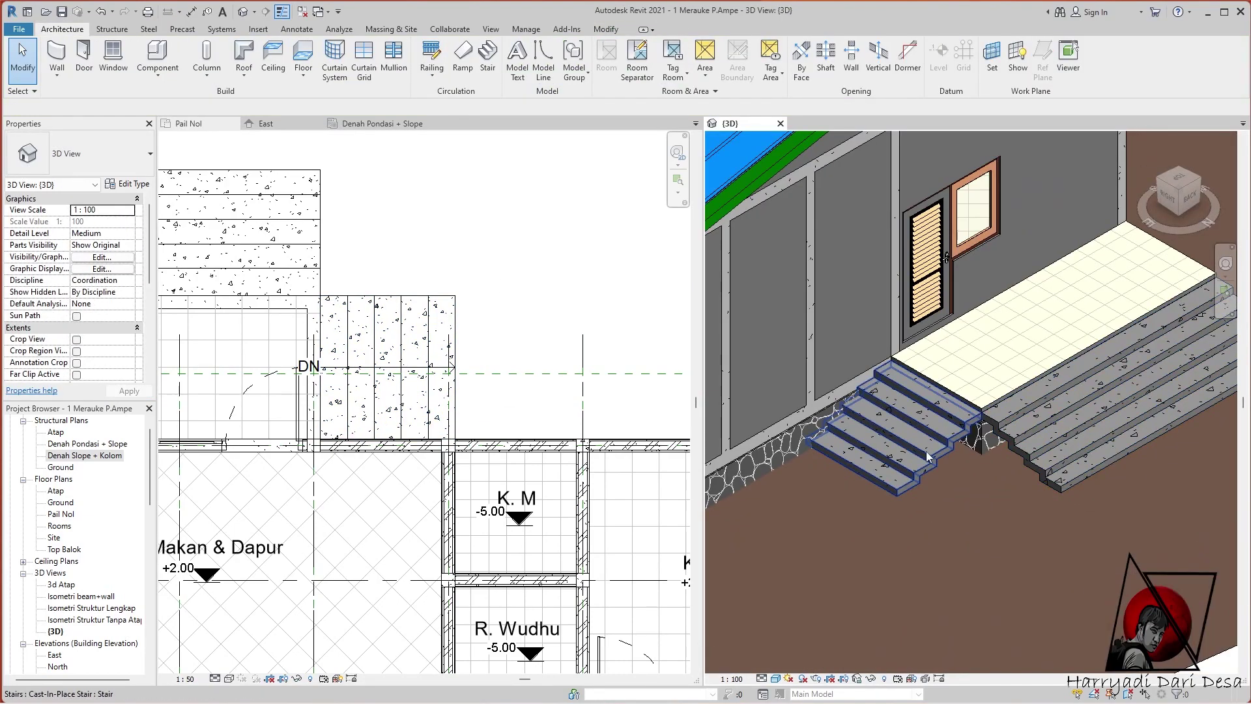
scroll(544, 309, "down", 2)
Draw a diagonal reference plane at the terrace corner in the Pail Nol plan
left_click(507, 219)
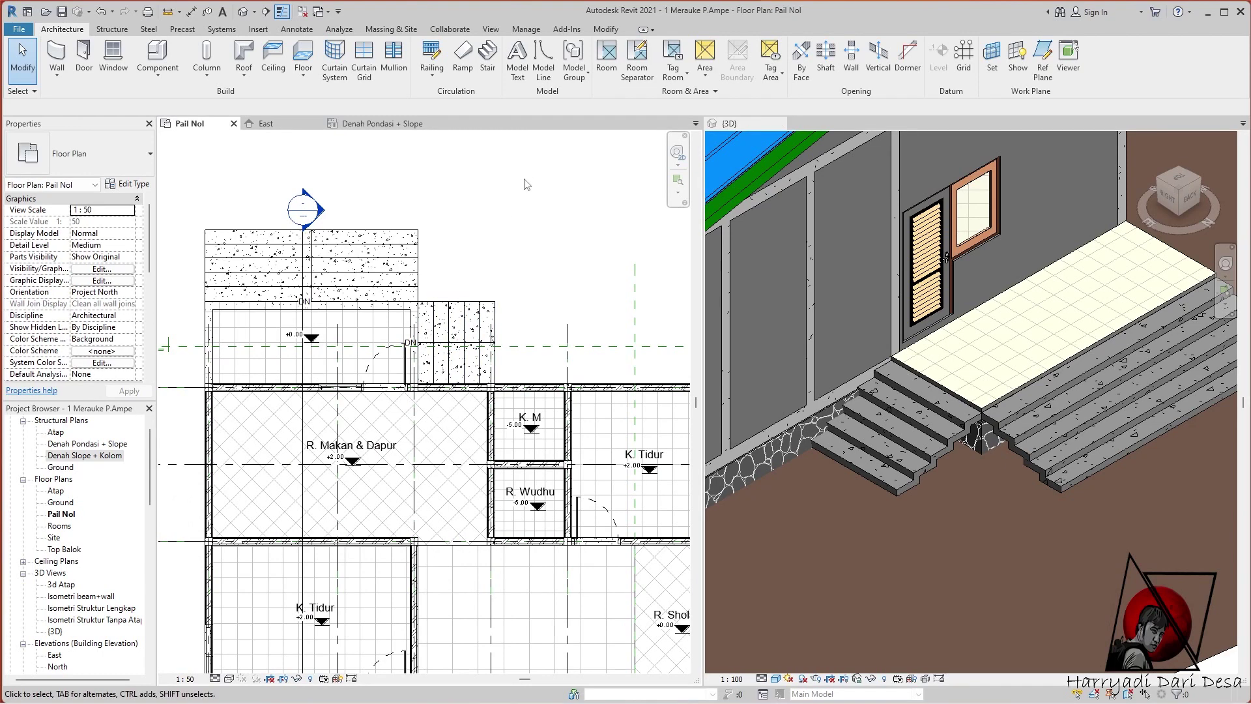
key("r")
key("p")
scroll(482, 261, "up", 3)
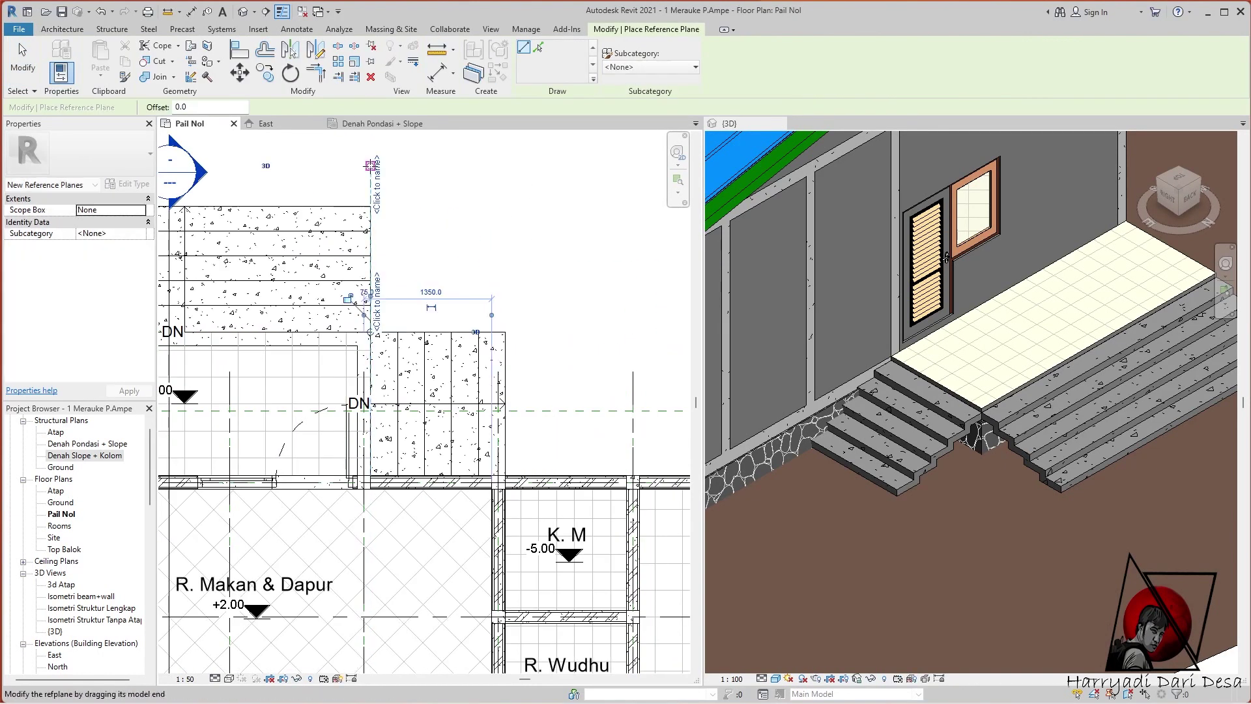
left_click(371, 333)
left_click(483, 221)
key("Escape")
Re-edit and finish both stair run sketches so the side and front flights rebuild
left_click(437, 404)
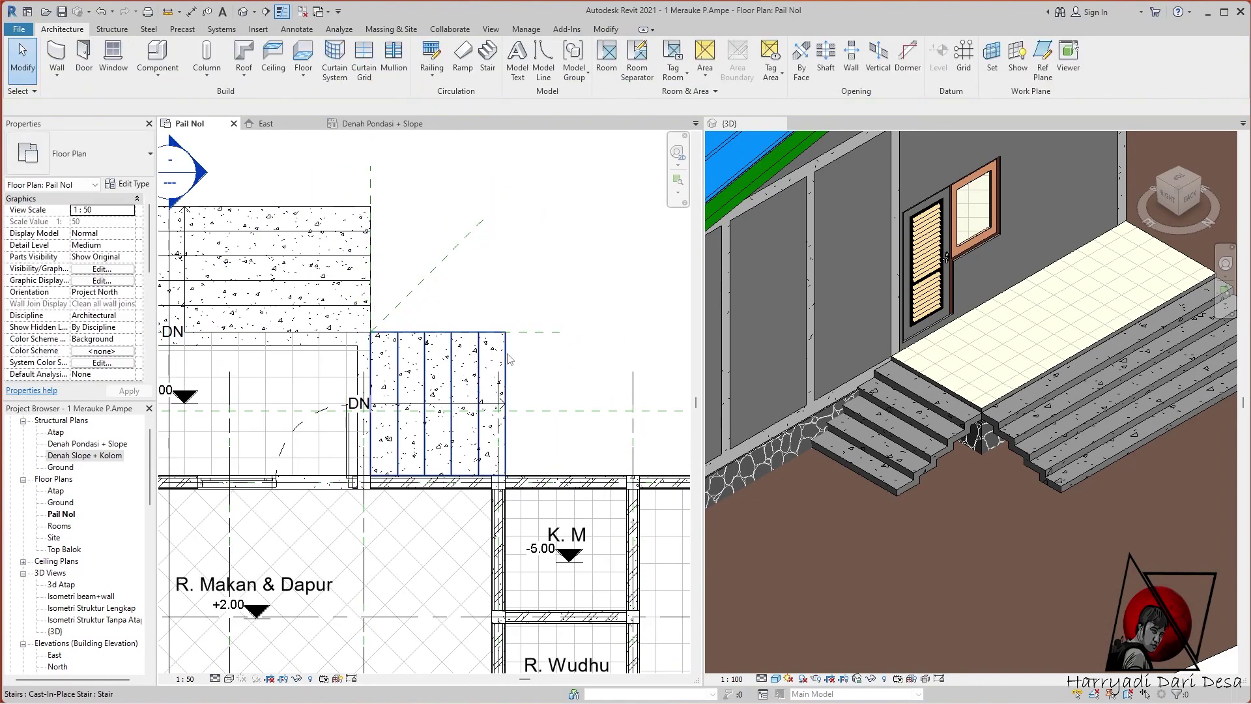
left_click(775, 65)
left_click(437, 404)
left_click(891, 65)
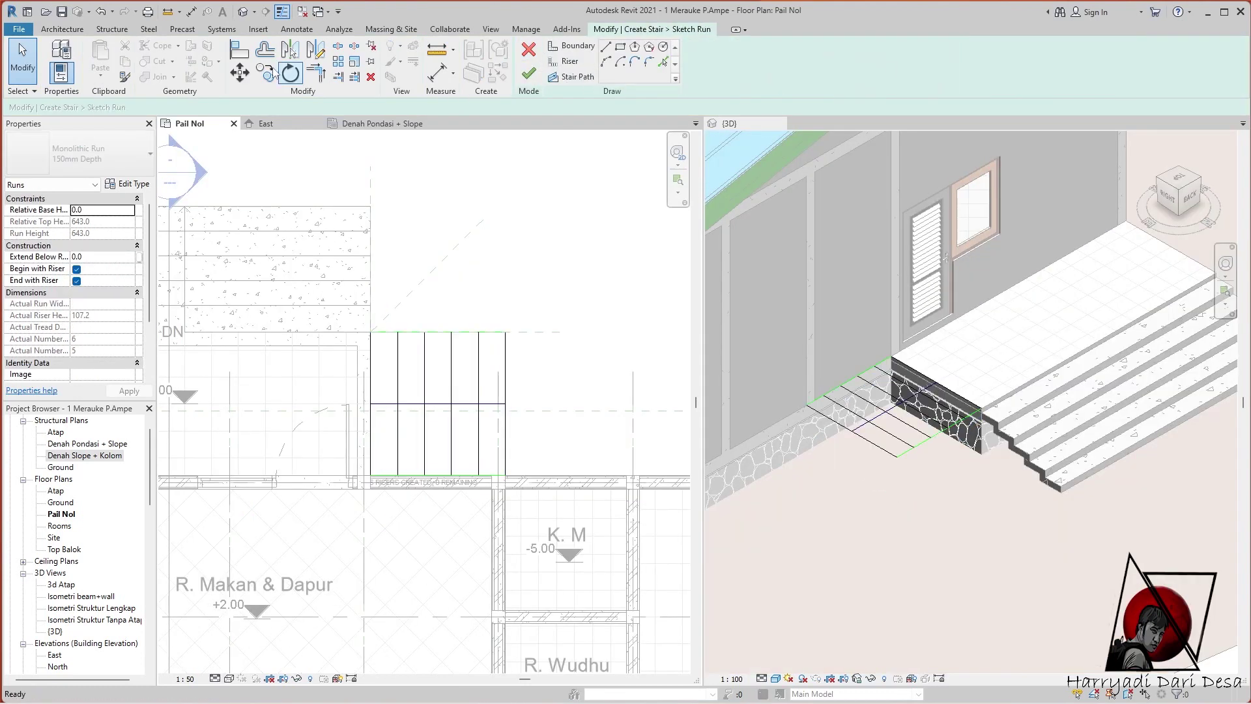
left_click(529, 74)
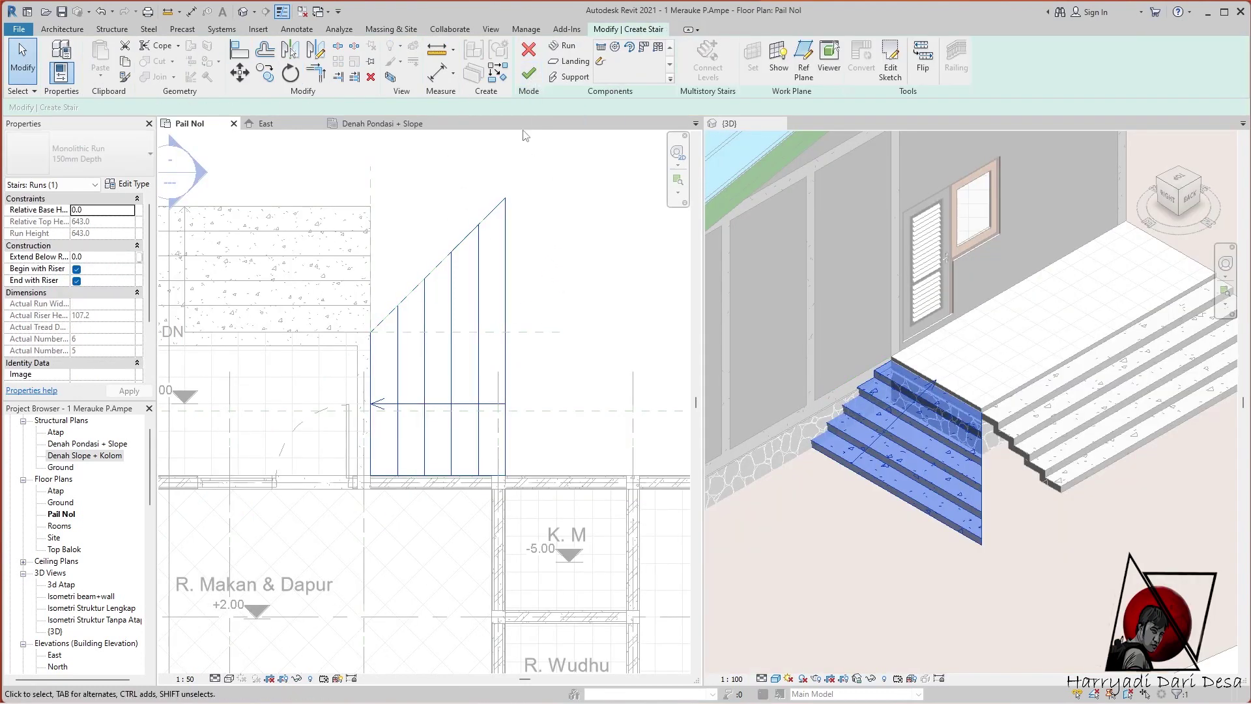
left_click(261, 267)
left_click(890, 65)
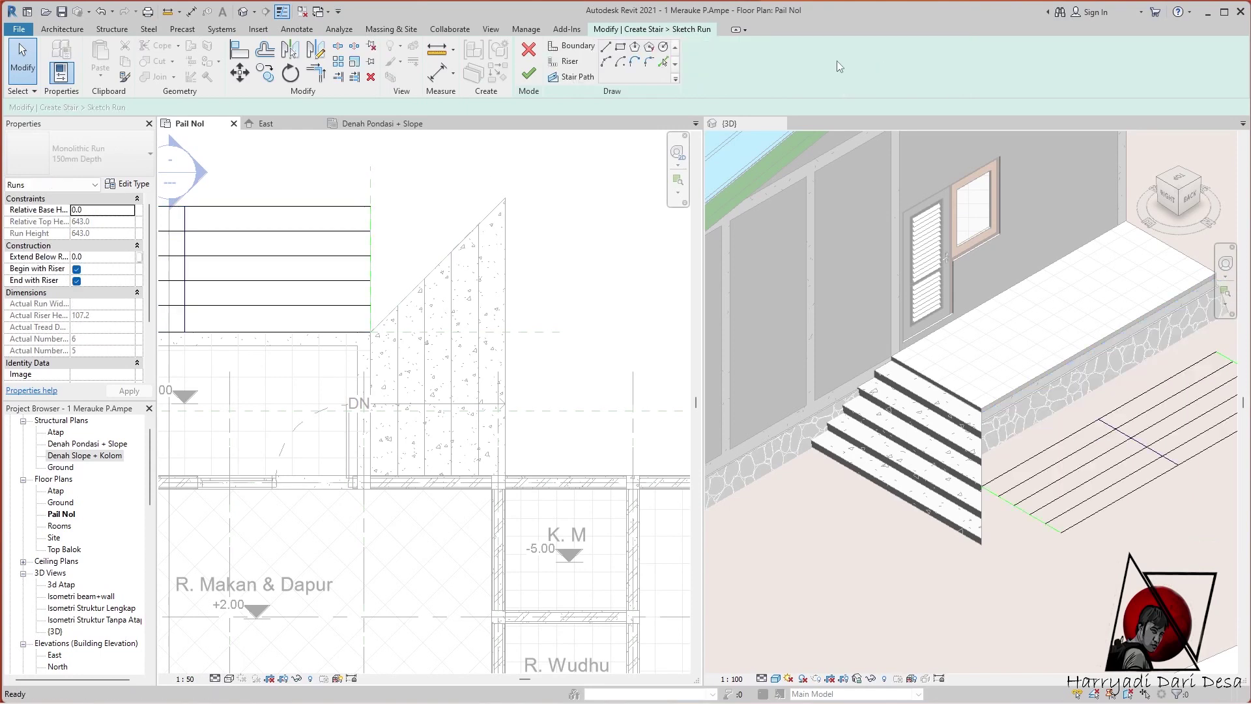
left_click(529, 75)
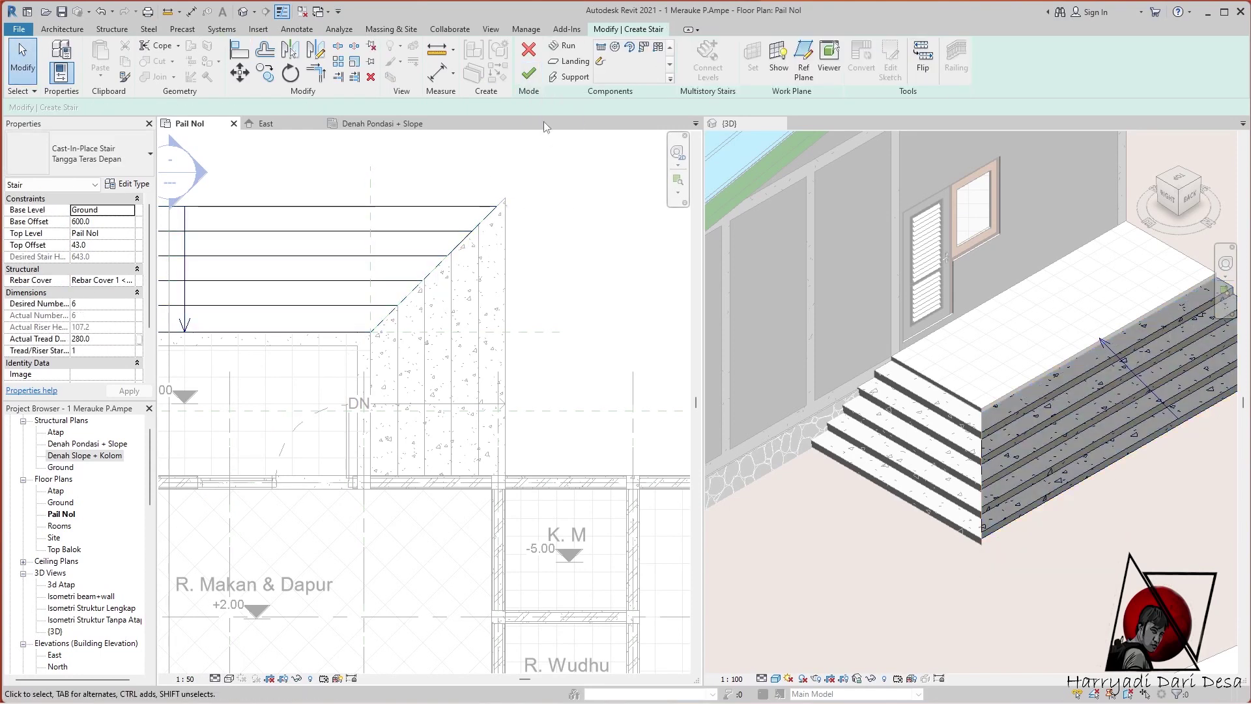
scroll(508, 265, "up", 3)
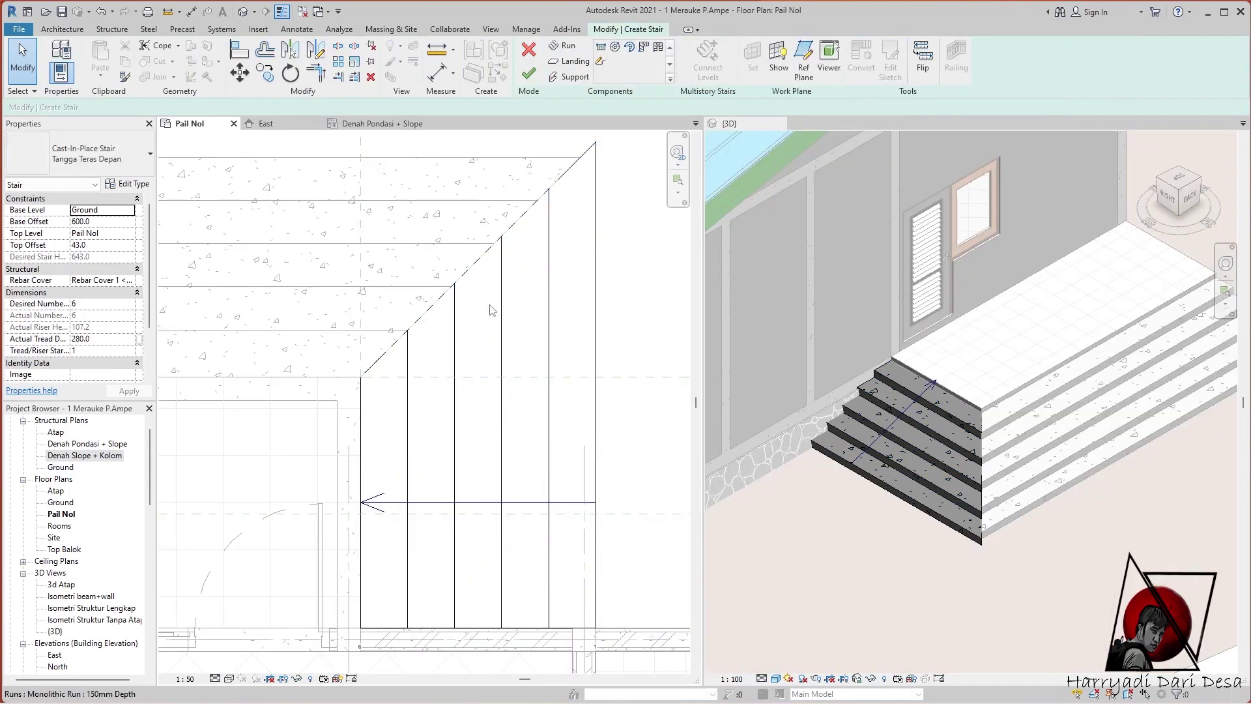
left_click(460, 348)
double_click(461, 347)
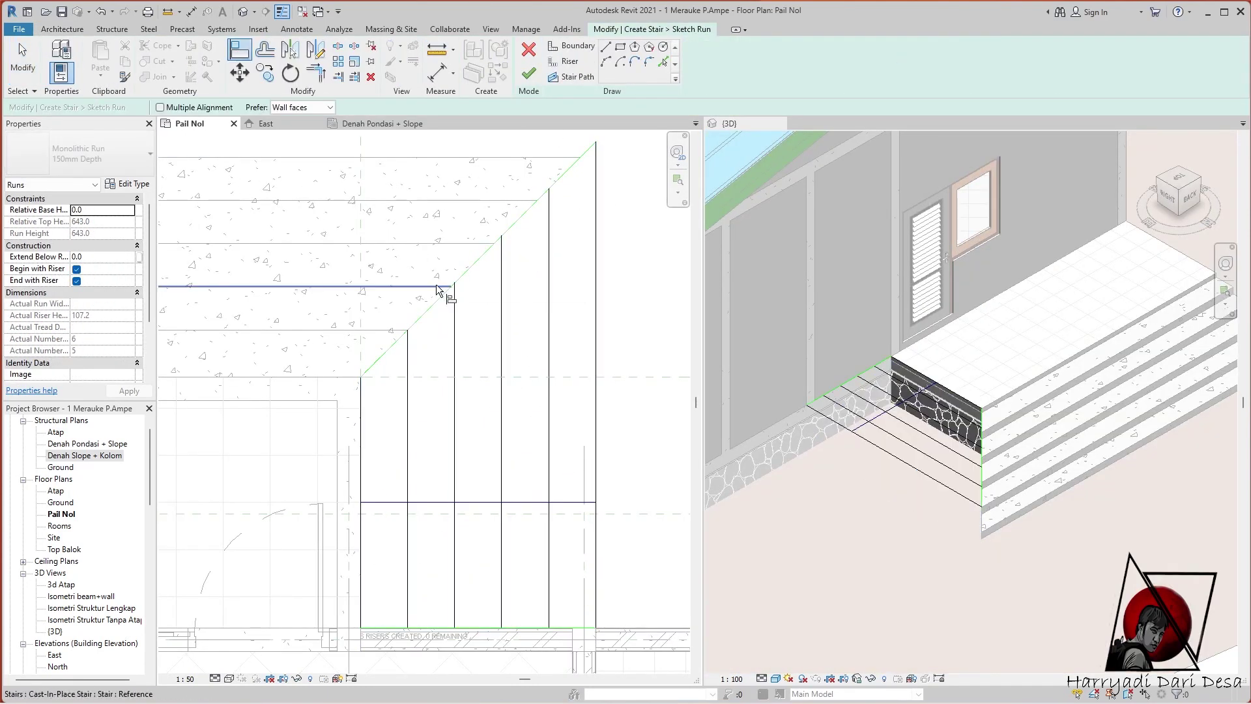
key("Escape")
key("Escape")
left_click(455, 326)
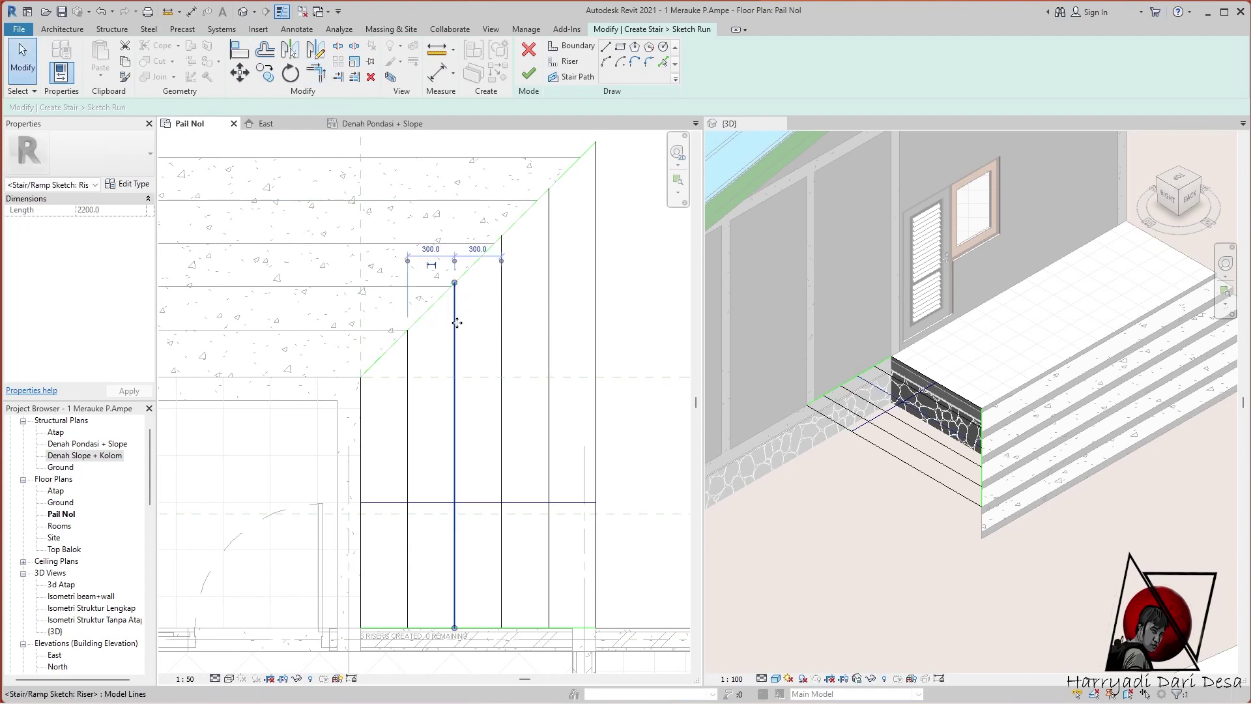
key("m")
key("v")
scroll(417, 290, "up", 4)
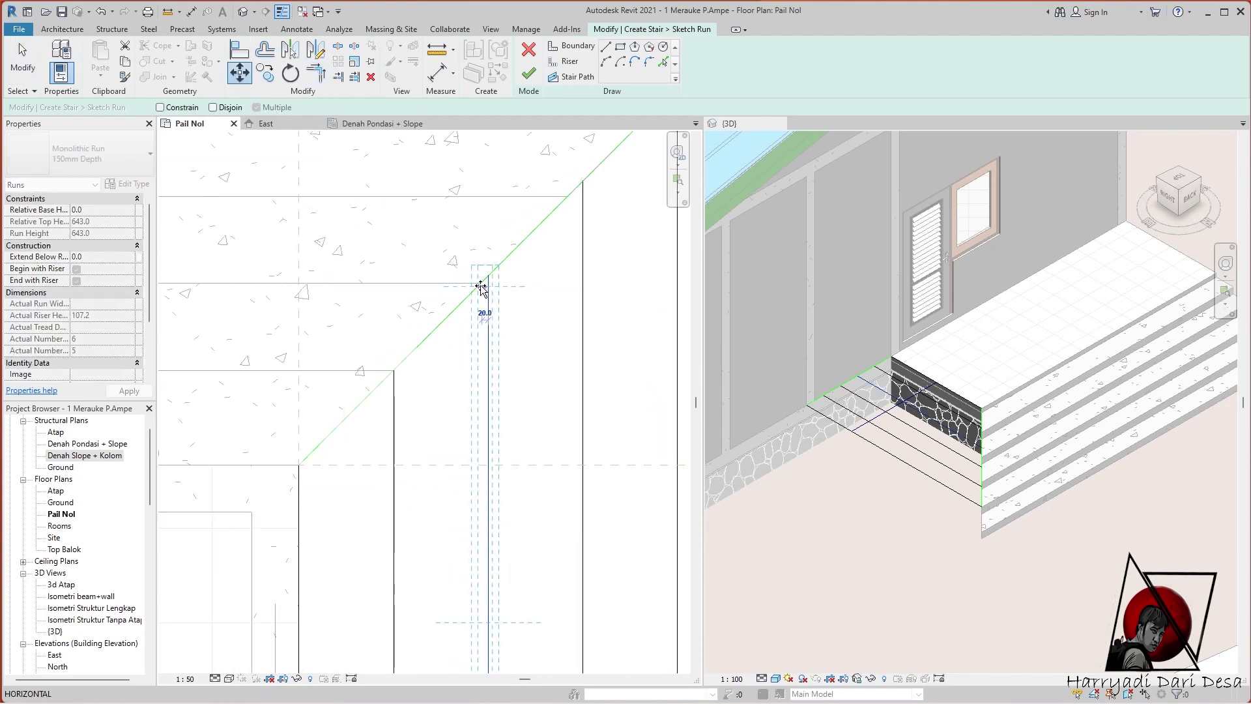
left_click(480, 287)
scroll(470, 290, "up", 3)
left_click(497, 299)
key("Escape")
key("Return")
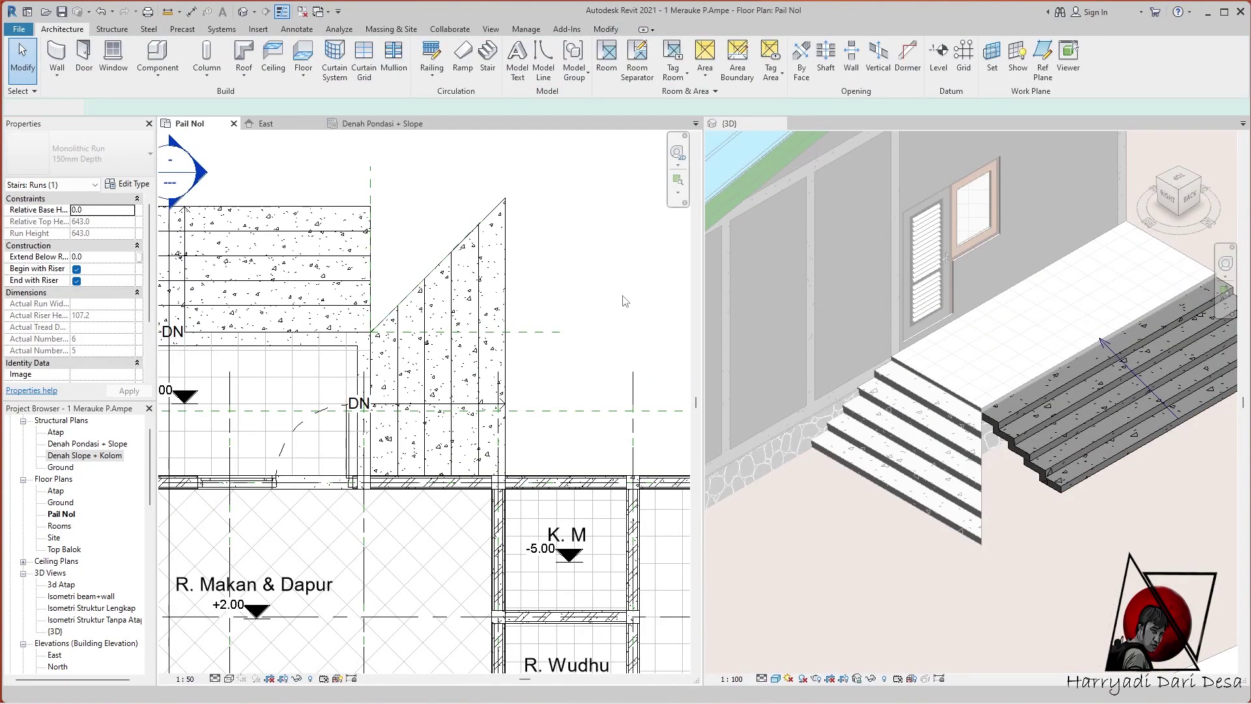
double_click(393, 350)
scroll(393, 350, "up", 1)
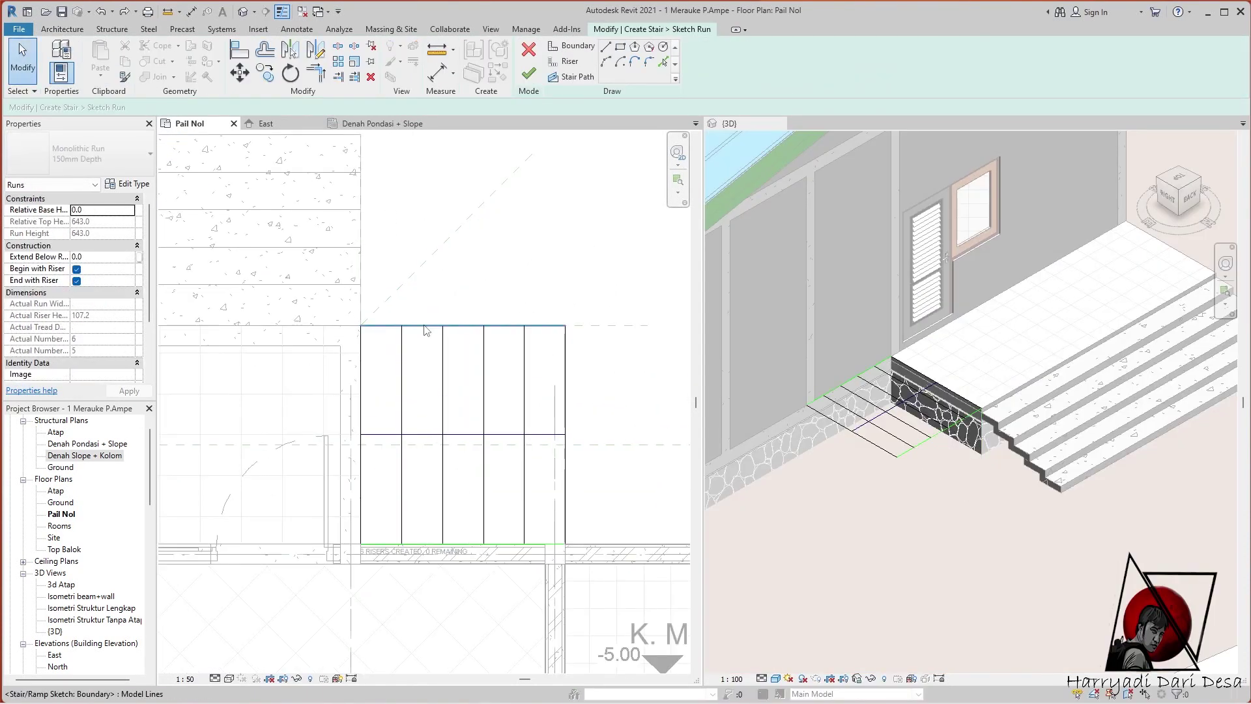
scroll(449, 346, "up", 2)
key("d")
key("i")
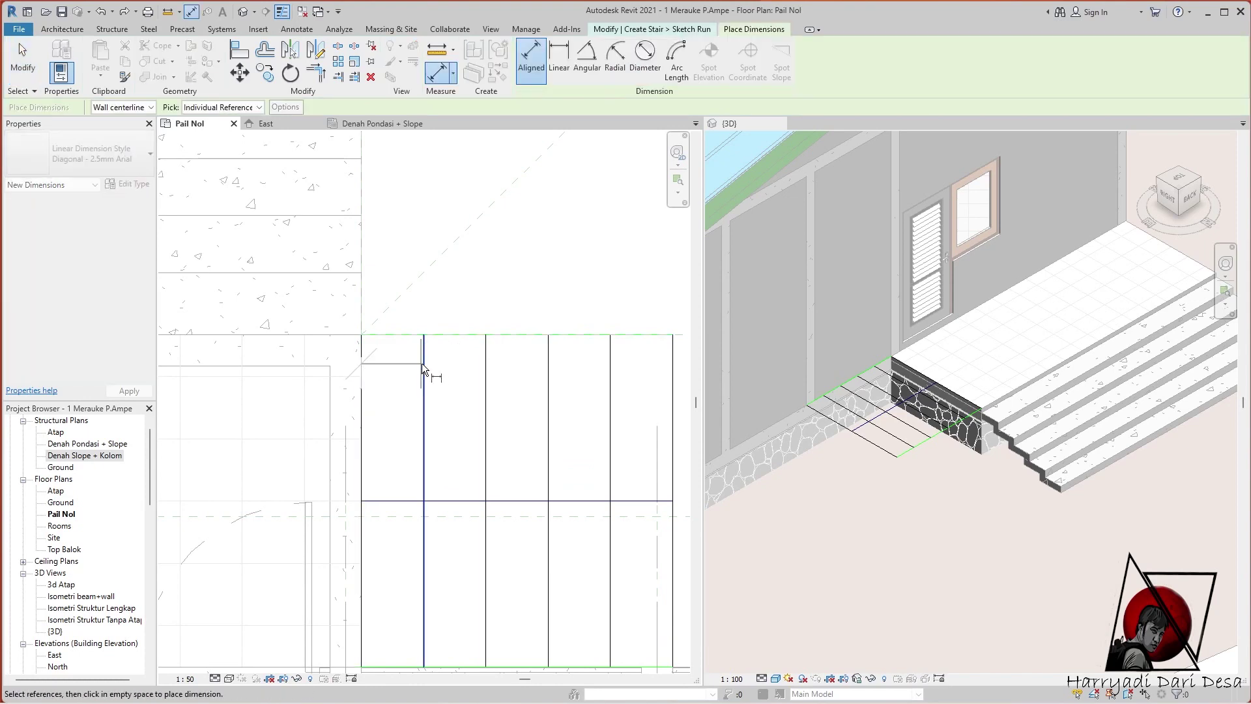
scroll(550, 362, "down", 2)
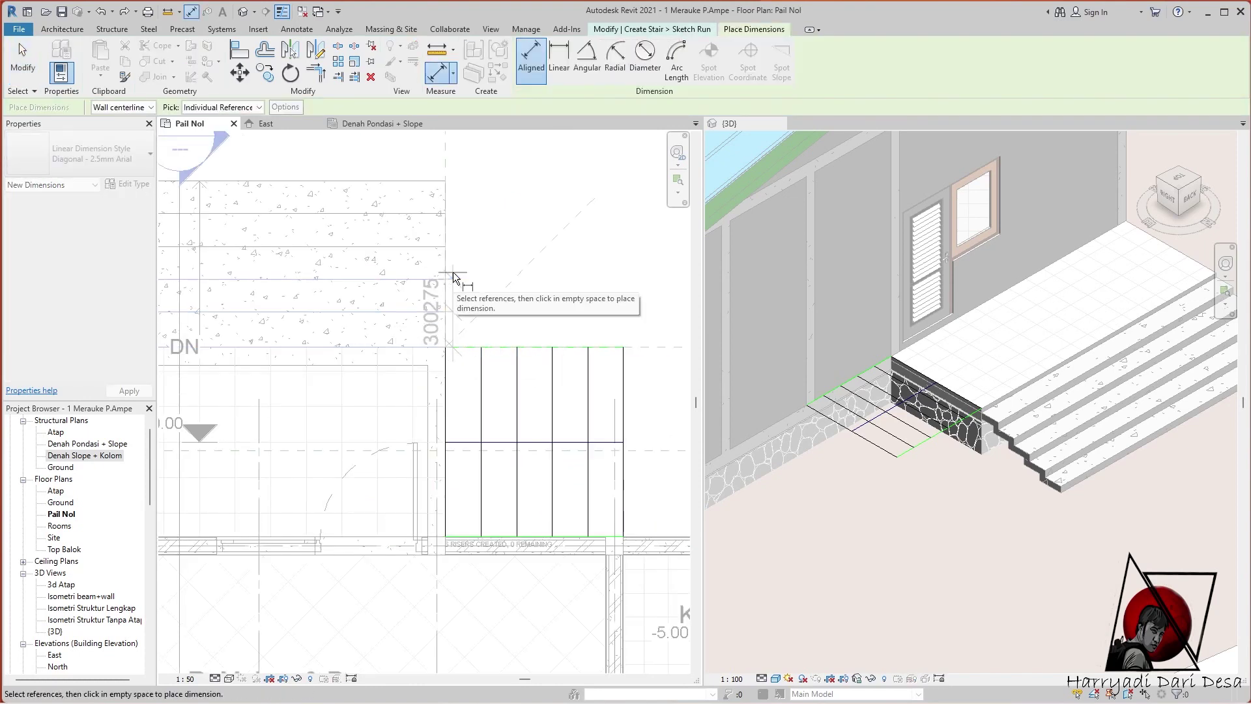
key("Escape")
scroll(518, 310, "down", 2)
left_click(528, 73)
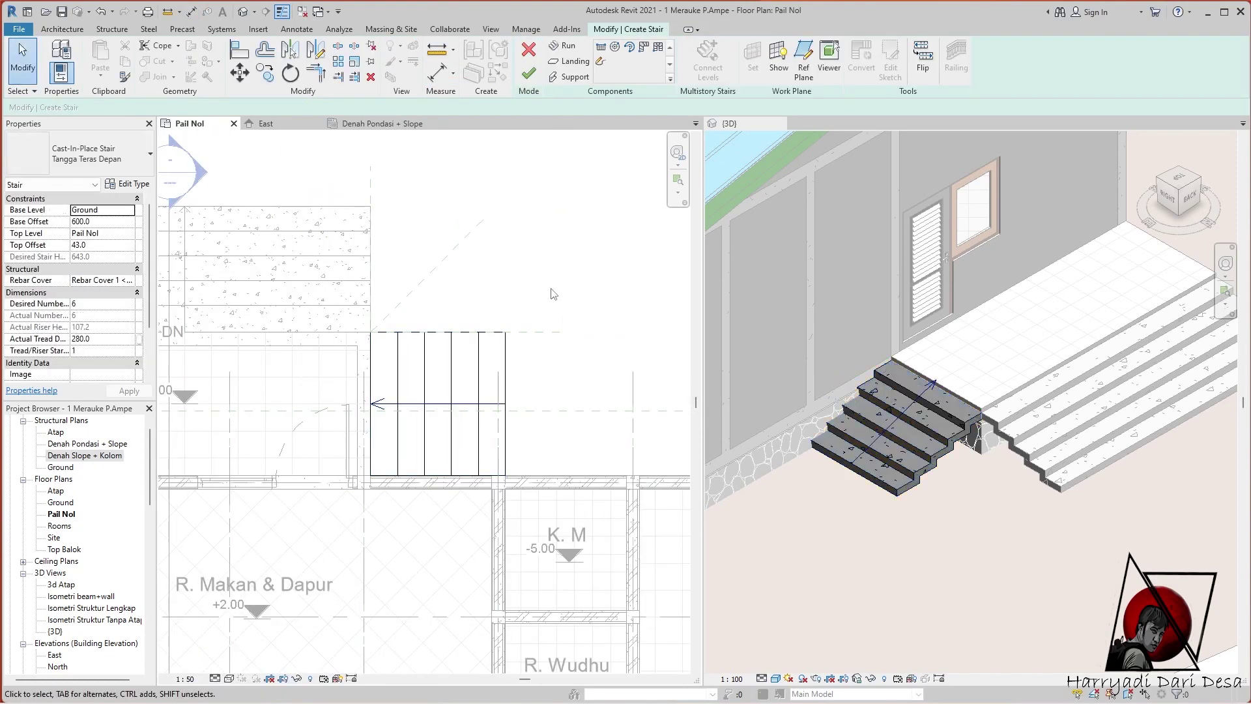
left_click(531, 49)
double_click(341, 212)
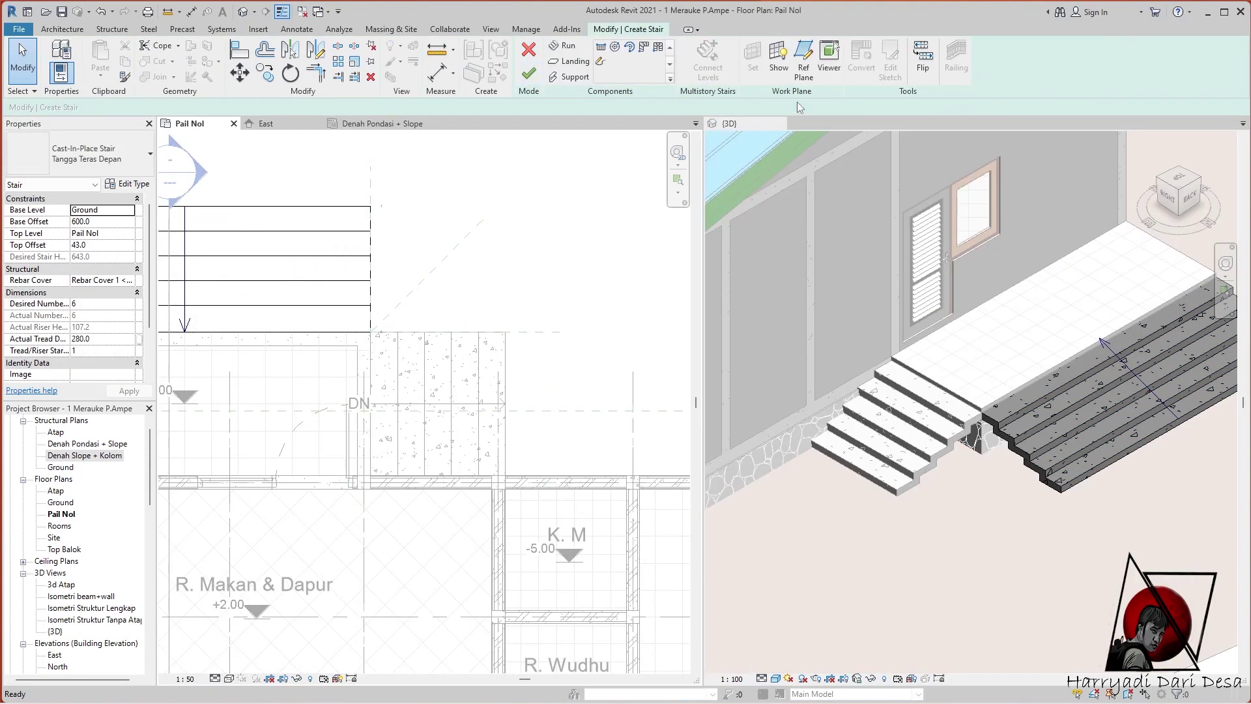
left_click(890, 62)
Delete the front run's old risers and copy one riser five times at even spacing
scroll(448, 259, "up", 2)
left_click(455, 206)
key("Delete")
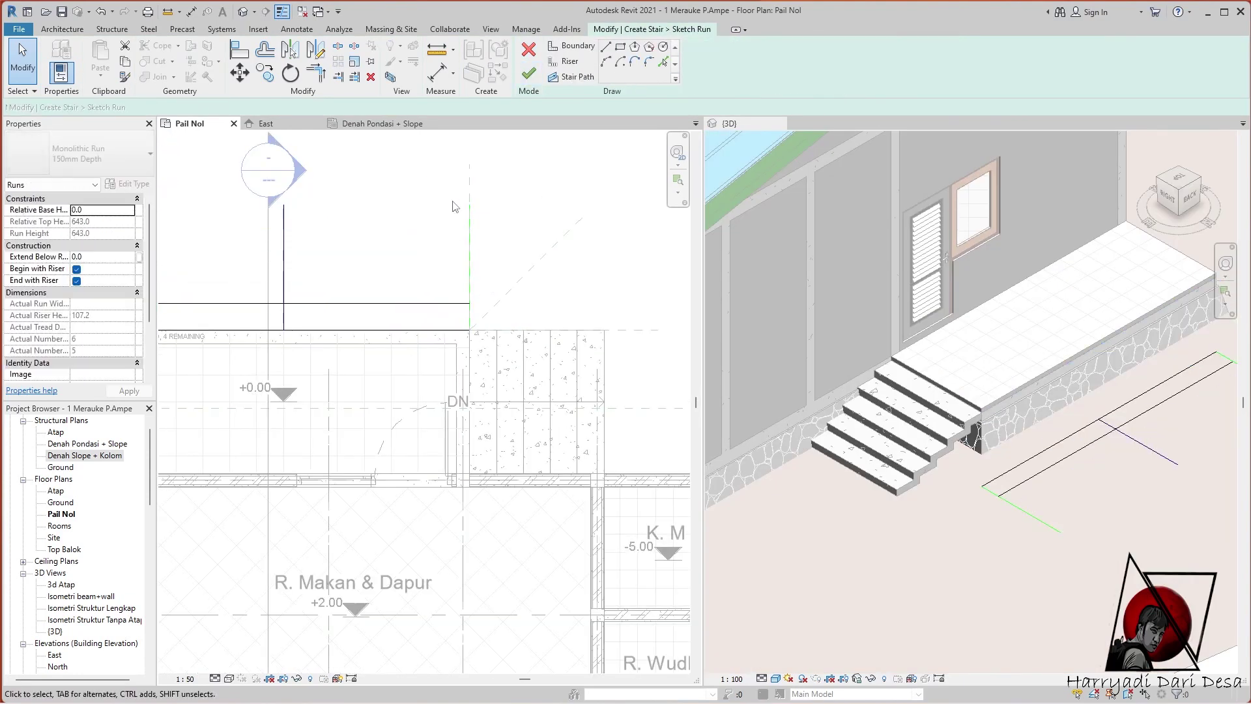
key("c")
key("o")
left_click(470, 330)
left_click(469, 304)
left_click(469, 276)
left_click(469, 250)
left_click(469, 223)
left_click(470, 195)
key("Escape")
Trim the riser lines to the boundary, then finish the run sketch and the stair
key("t")
key("r")
scroll(496, 196, "down", 2)
scroll(230, 196, "up", 2)
scroll(230, 197, "down", 1)
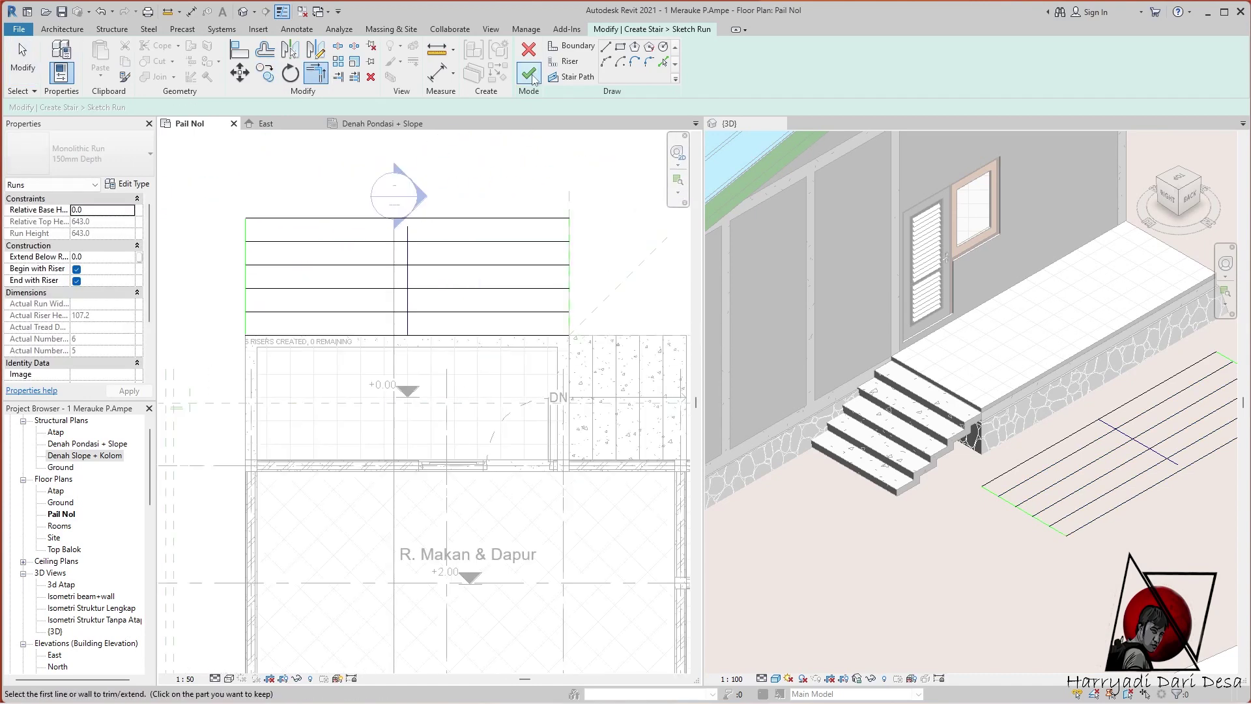
left_click(532, 74)
key("Escape")
scroll(417, 201, "up", 3)
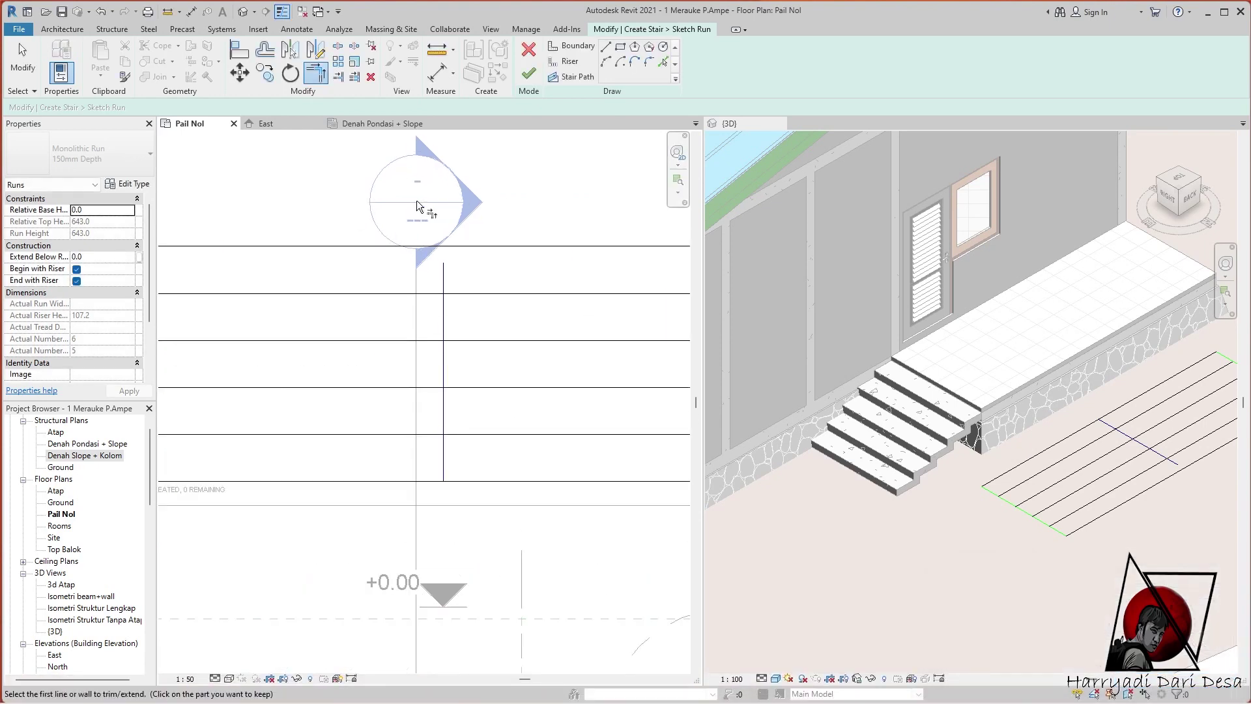
key("Escape")
left_click(529, 74)
left_click(528, 73)
scroll(443, 264, "down", 4)
scroll(445, 271, "up", 2)
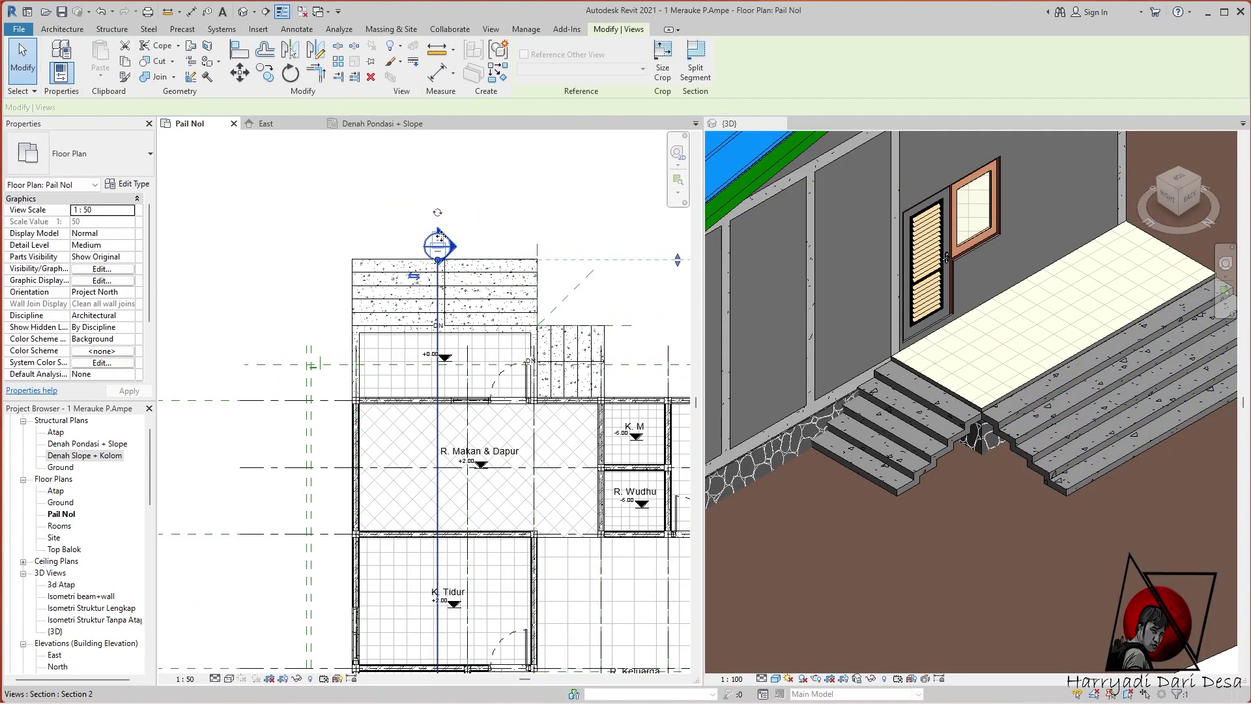
Raise the section marker and align the stair run's edge to widen the run
left_click_drag(438, 238, 438, 210)
left_click(456, 287)
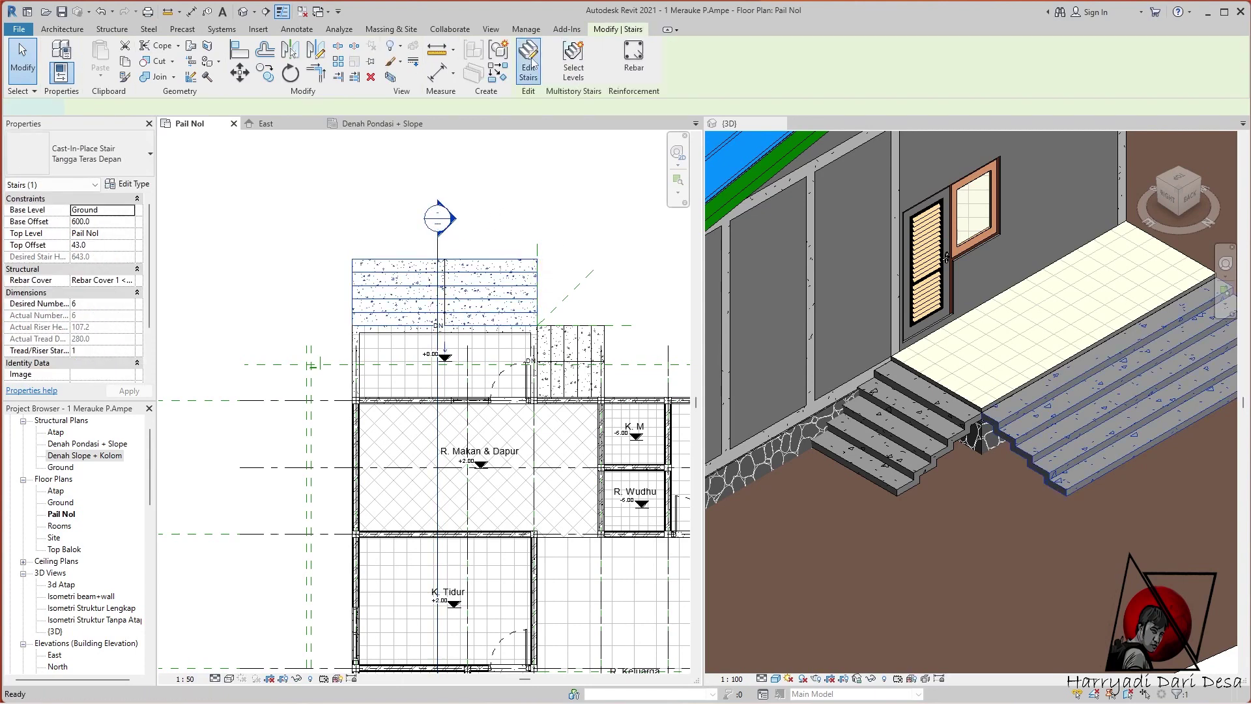
left_click(528, 62)
left_click(444, 294)
key("a")
key("l")
left_click(538, 265)
left_click(528, 74)
Finish the stair edit so the widened run wraps the terrace corner
left_click(540, 64)
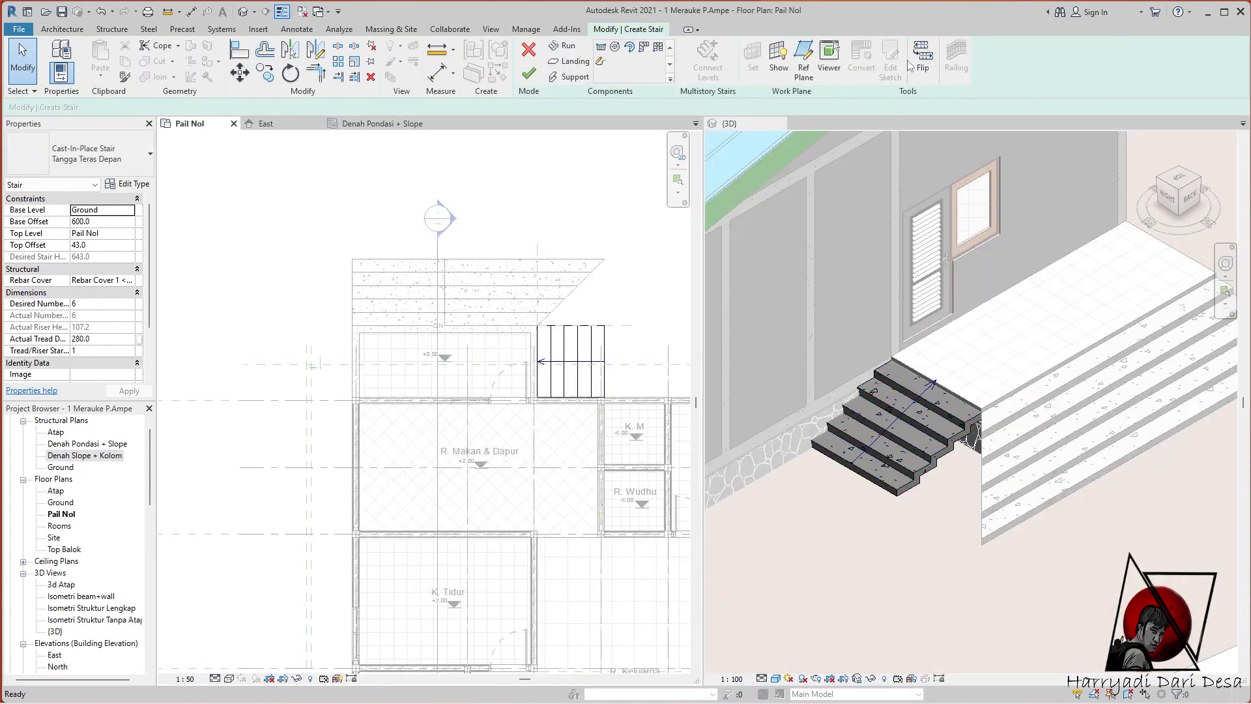
left_click(607, 342)
scroll(604, 301, "up", 3)
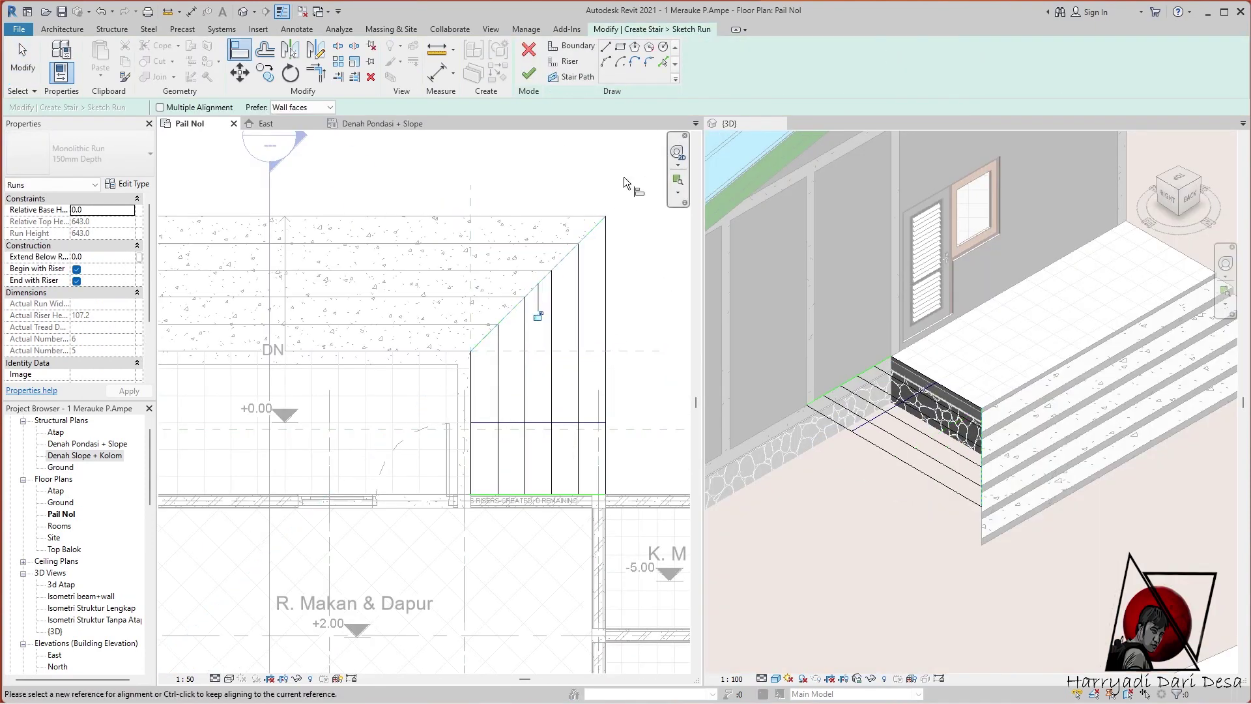
left_click(529, 73)
scroll(391, 326, "down", 3)
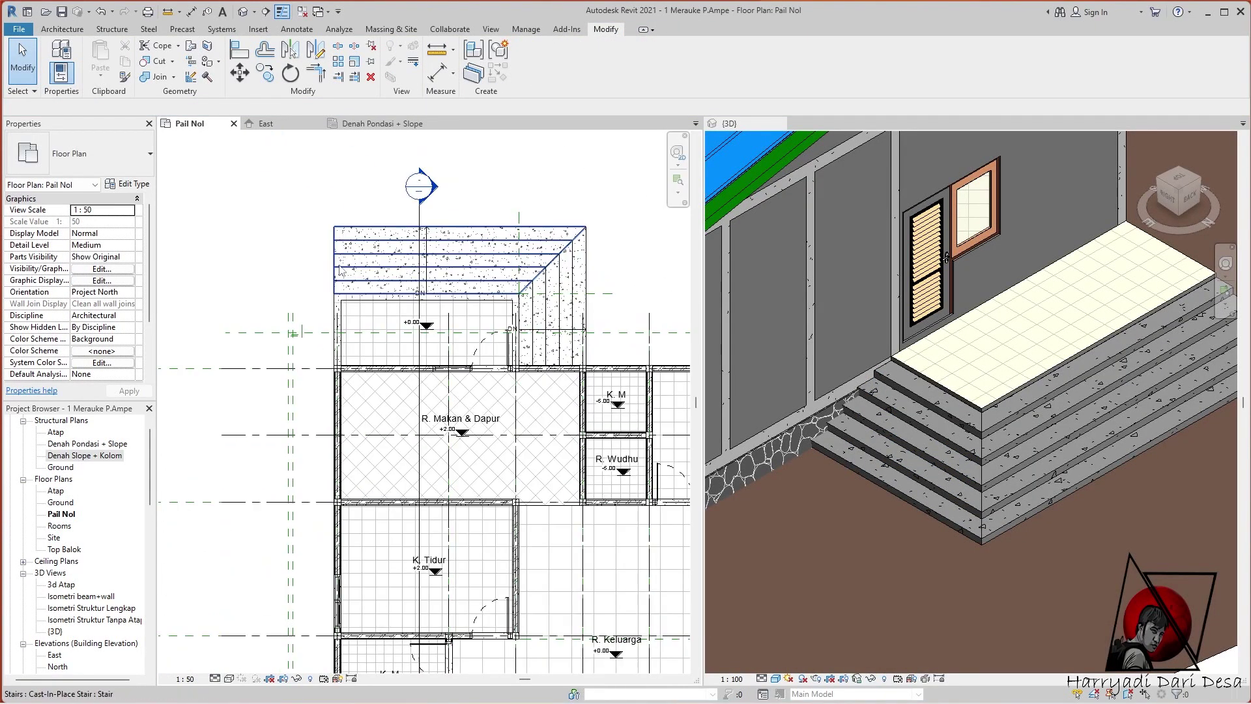
scroll(341, 270, "up", 3)
Inspect the wrapped stair in 3D from the back corner and back wall via the ViewCube
left_click(1144, 350)
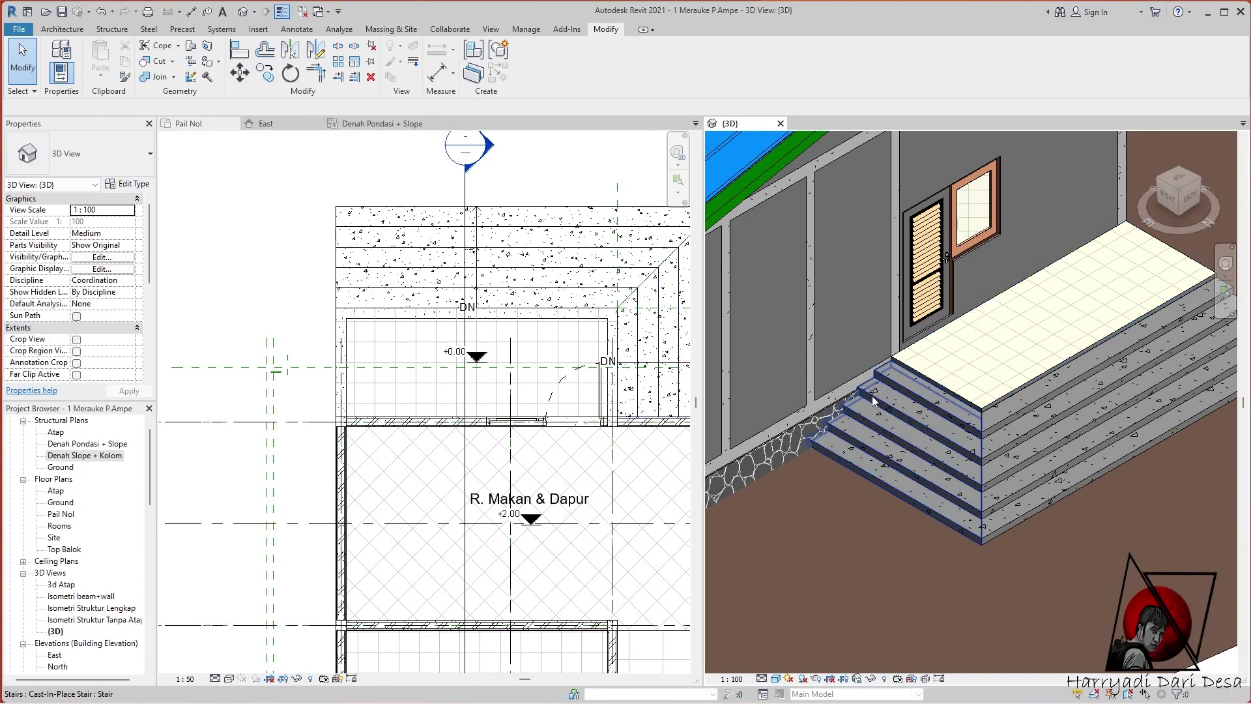
scroll(1145, 350, "up", 1)
left_click(1202, 186)
scroll(971, 483, "up", 5)
scroll(1146, 368, "down", 2)
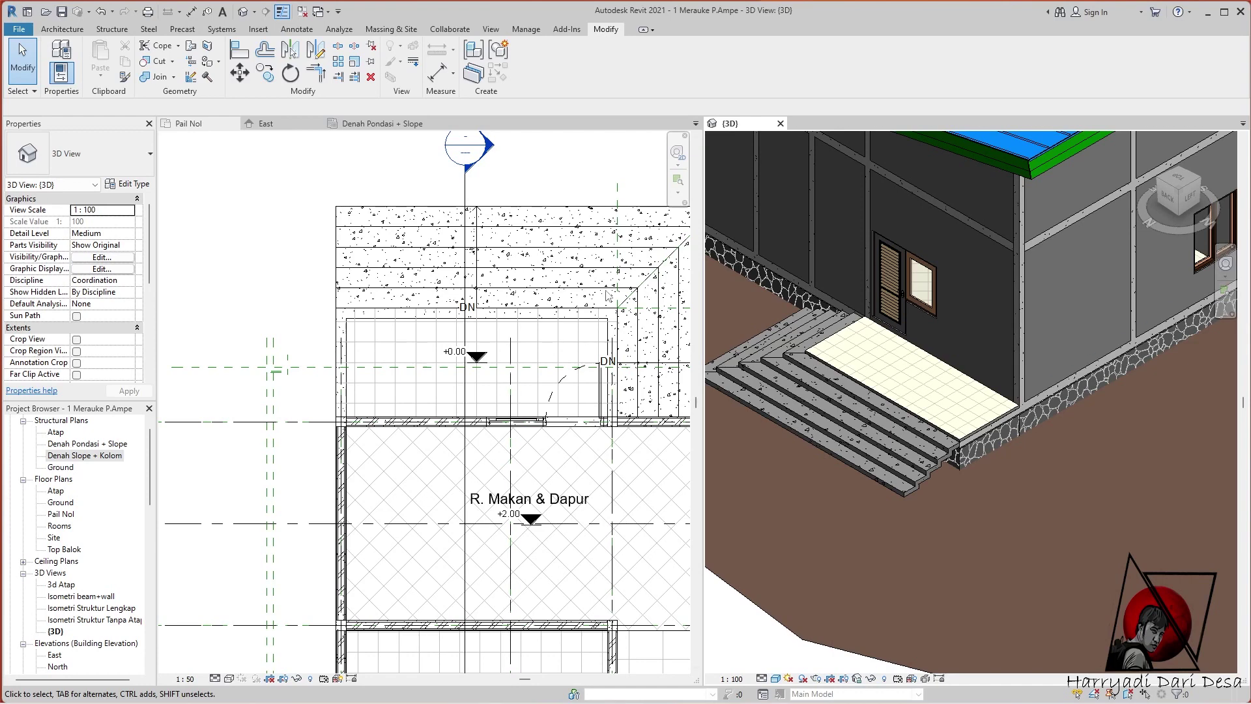
scroll(606, 295, "down", 1)
left_click(1167, 196)
scroll(999, 418, "up", 3)
scroll(994, 463, "down", 2)
scroll(1015, 475, "down", 1)
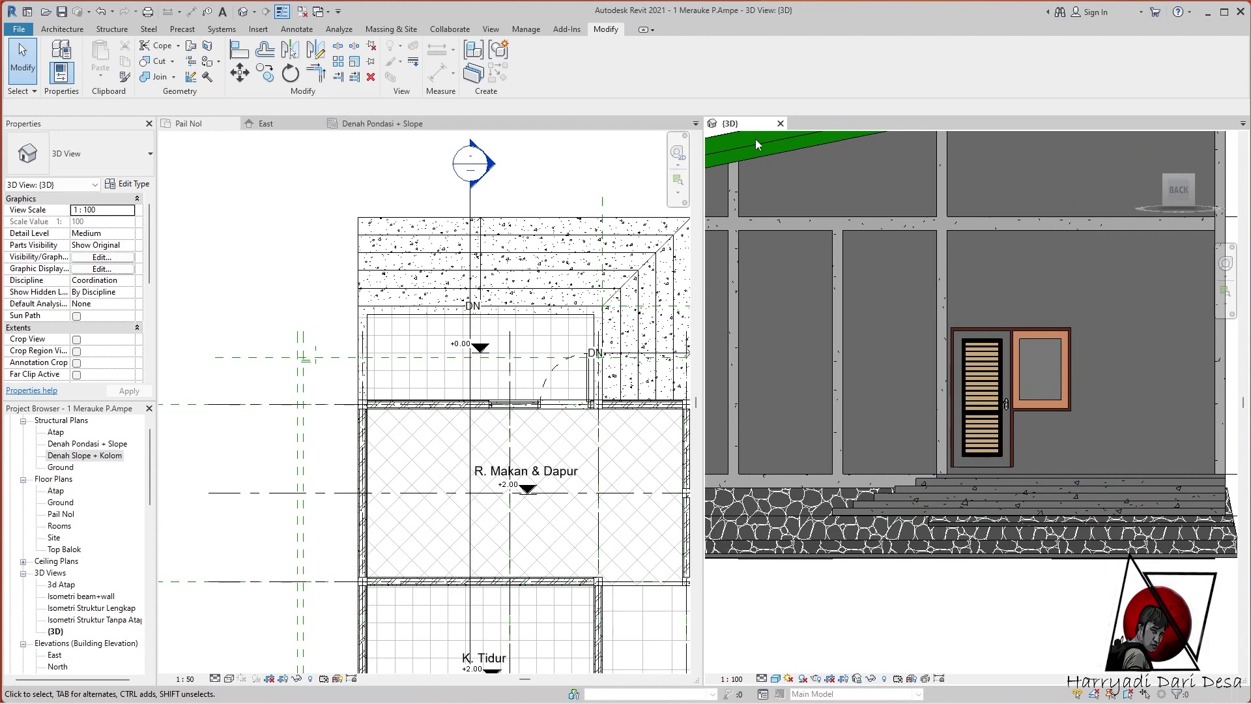
left_click(491, 29)
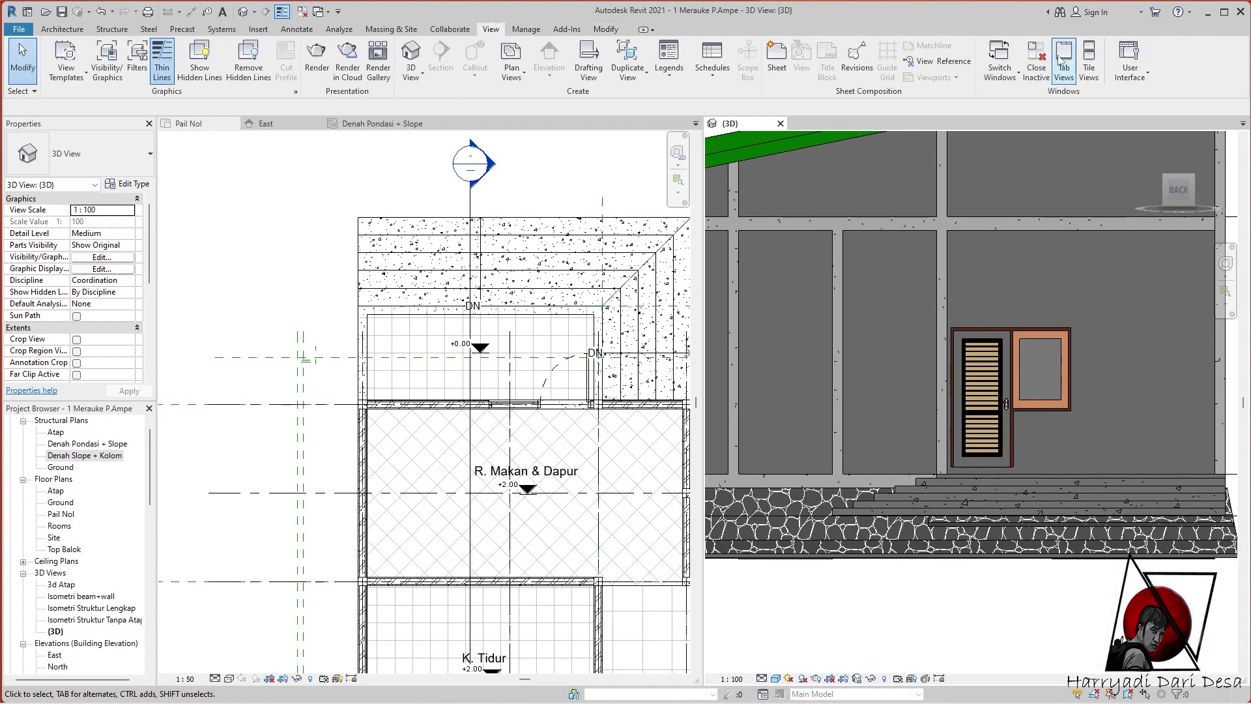
Switch to tabbed views and close the other plan and elevation views
left_click(1089, 60)
left_click(431, 123)
left_click(310, 128)
left_click(318, 124)
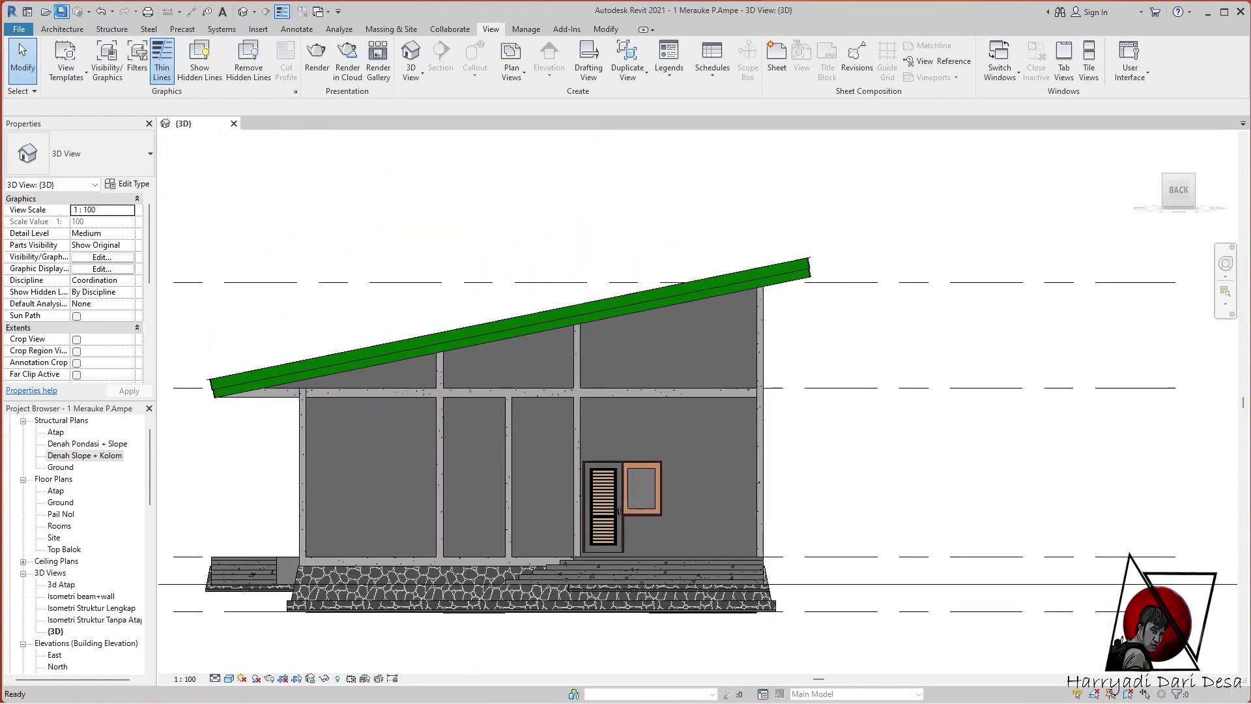
Show the whole house isometrically in 3D, save the project, and open the North elevation
scroll(819, 498, "up", 1)
scroll(819, 497, "up", 4)
scroll(975, 498, "down", 3)
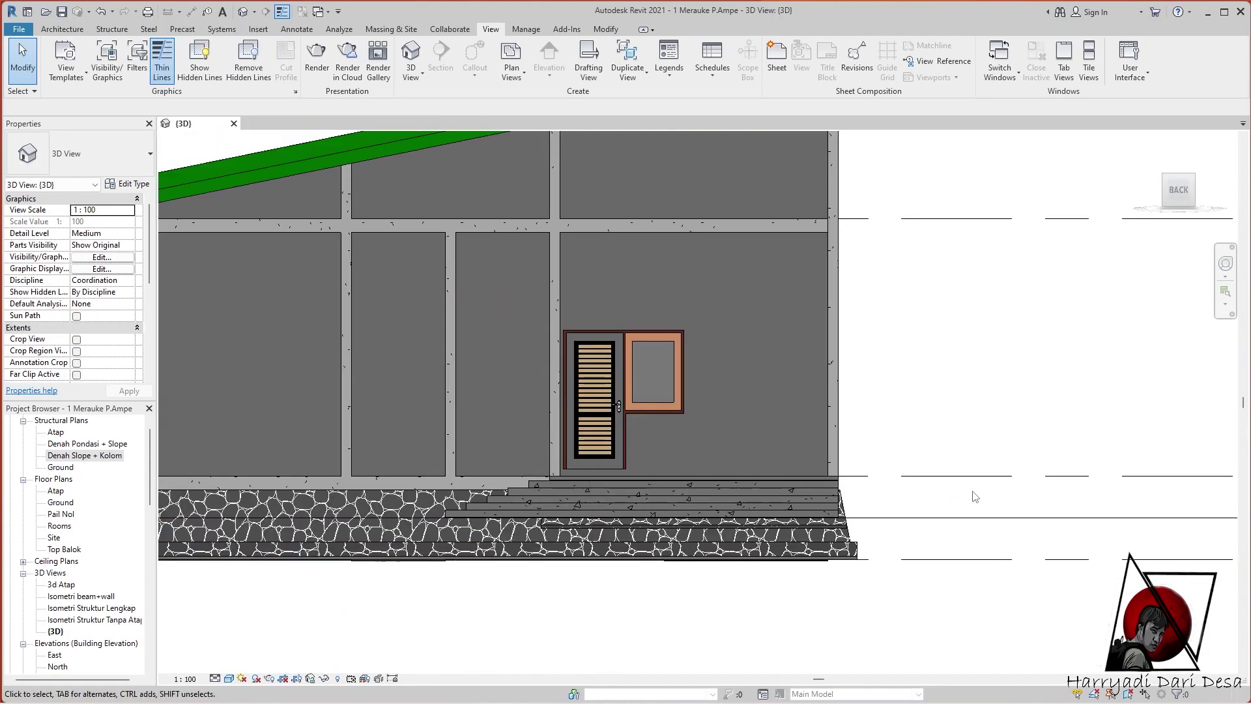
scroll(835, 486, "up", 5)
scroll(836, 486, "down", 2)
left_click(1165, 174)
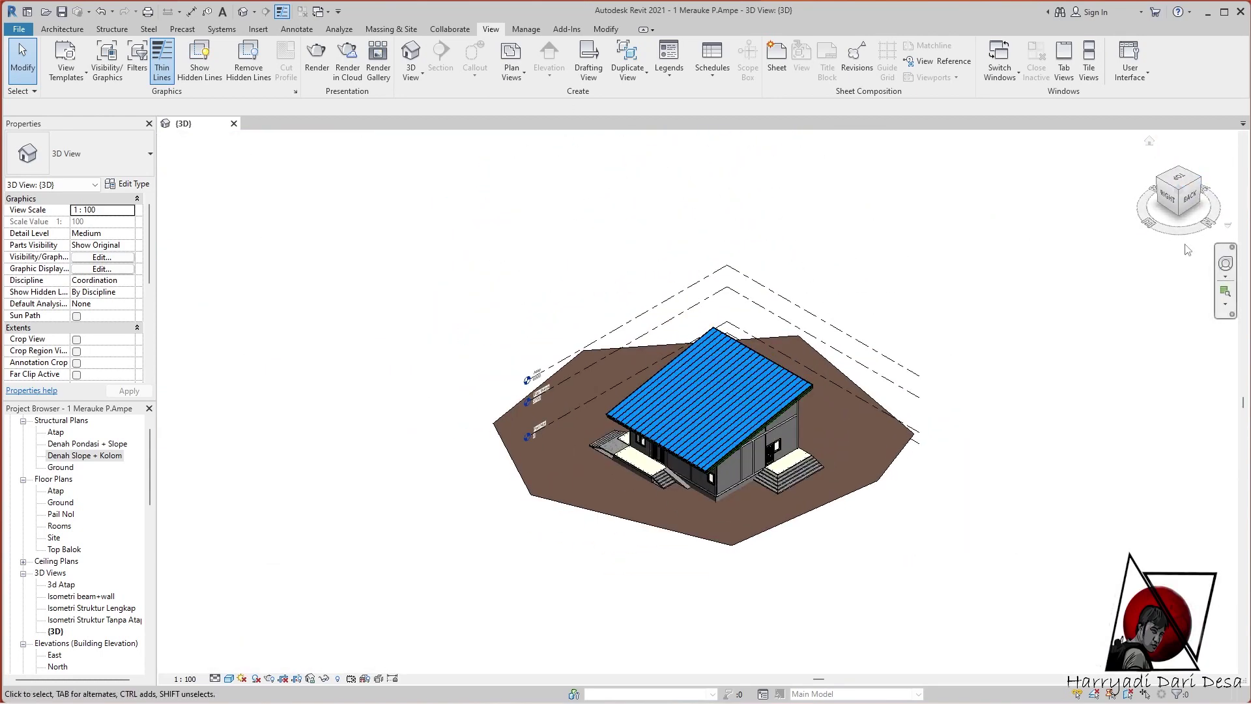
left_click(61, 13)
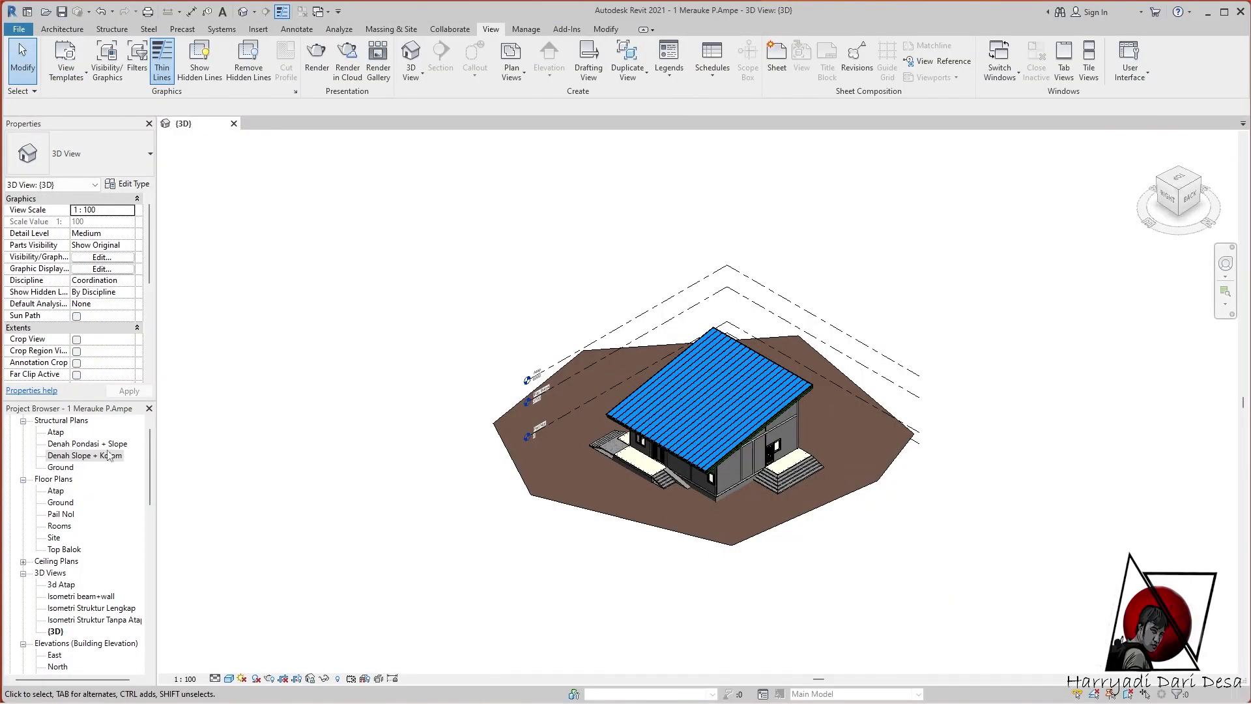
double_click(58, 667)
Switch the North elevation to the Hidden Line visual style
scroll(717, 404, "up", 2)
scroll(717, 404, "up", 2)
left_click(228, 679)
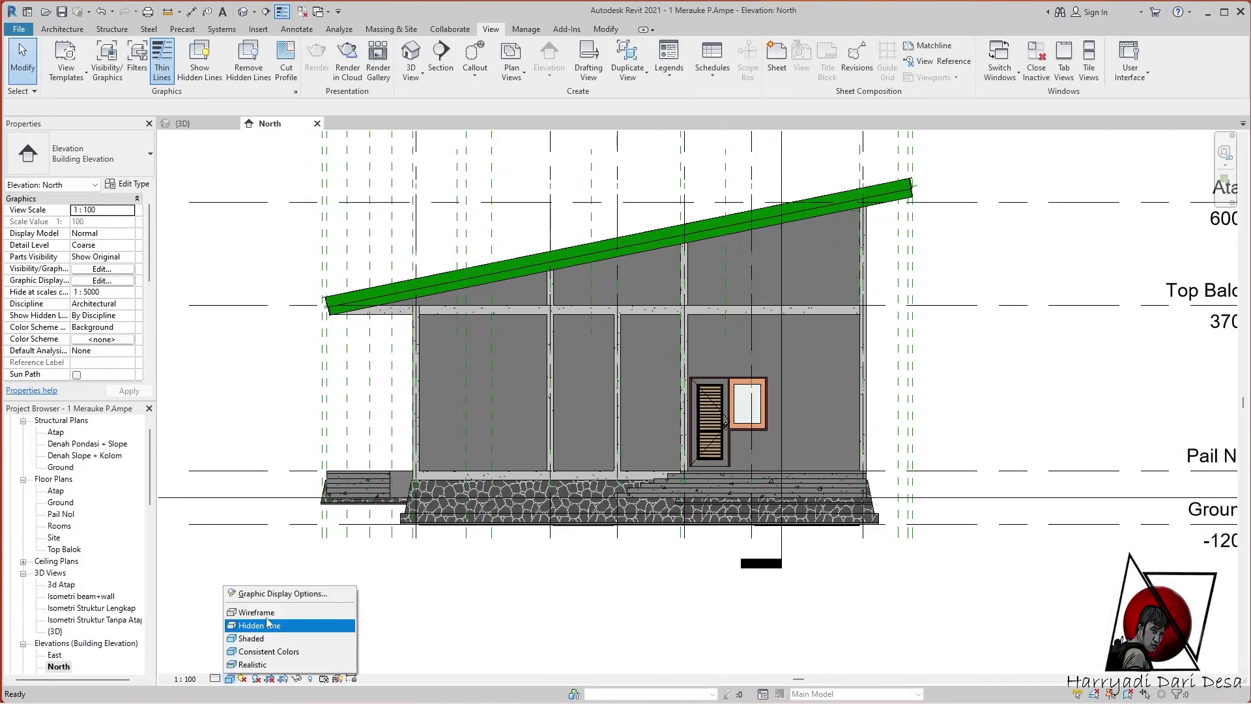
left_click(248, 615)
scroll(717, 406, "up", 2)
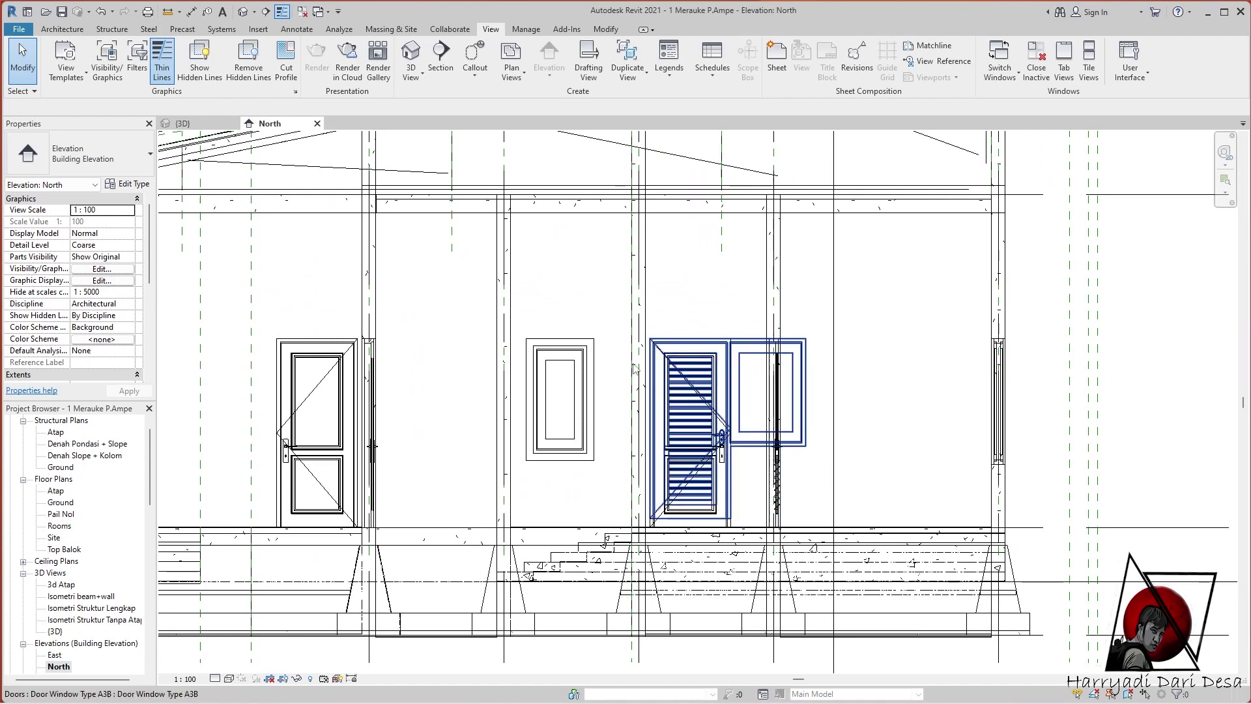
scroll(585, 336, "up", 1)
Draw a horizontal reference plane across the elevation at the door head height
left_click(474, 58)
left_click(62, 29)
left_click(1043, 59)
left_click(1044, 340)
left_click(257, 340)
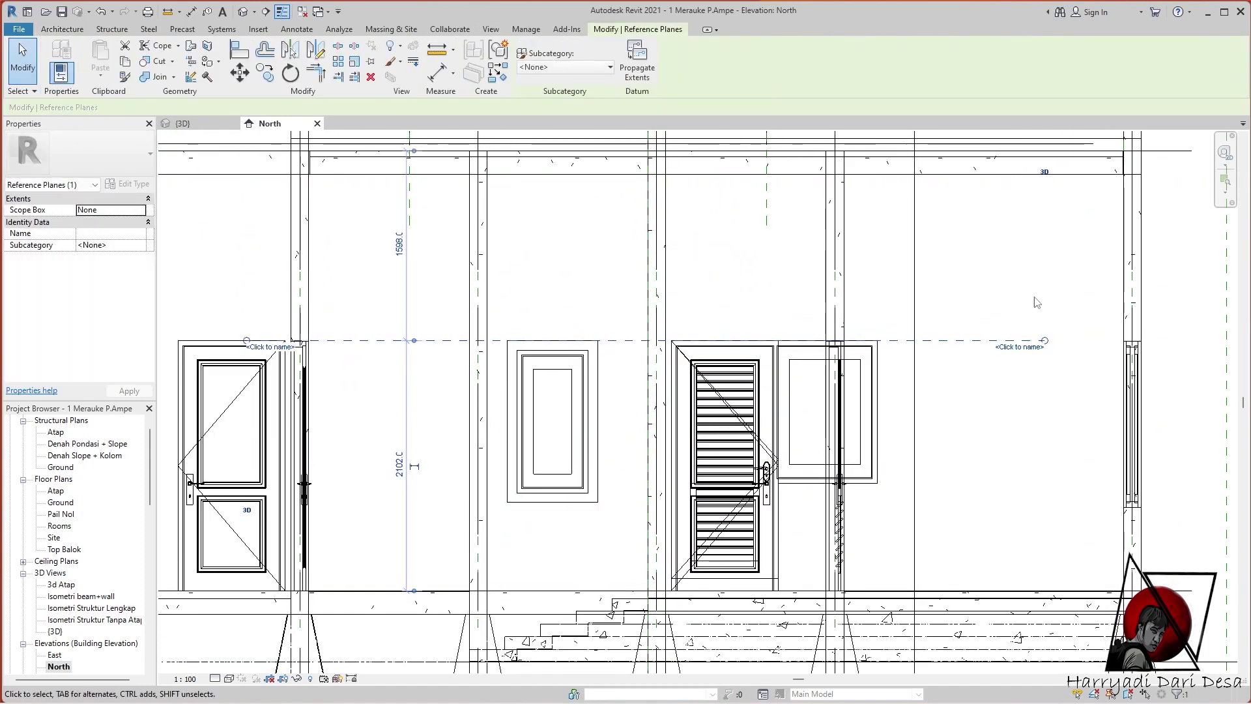
scroll(652, 404, "down", 2)
key("Escape")
scroll(916, 562, "up", 3)
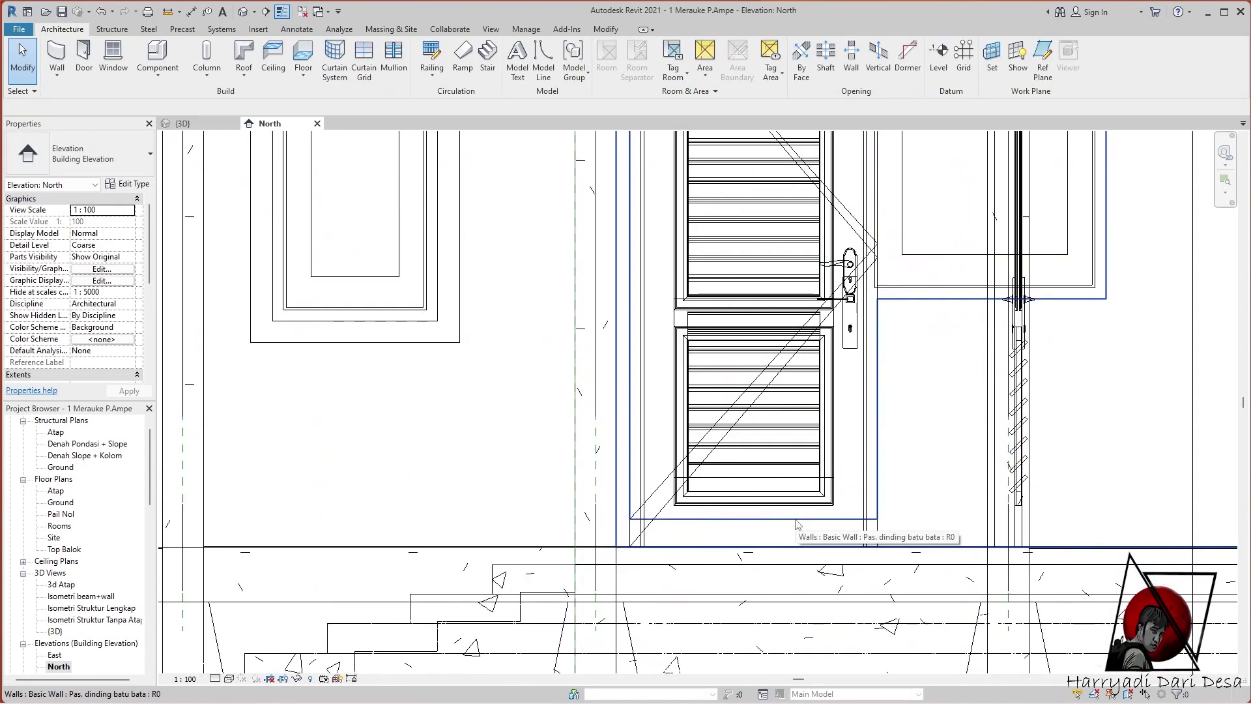
Add an aligned dimension (DI) showing the 102 gap below the louvered door
left_click(229, 678)
left_click(273, 625)
key("d")
key("i")
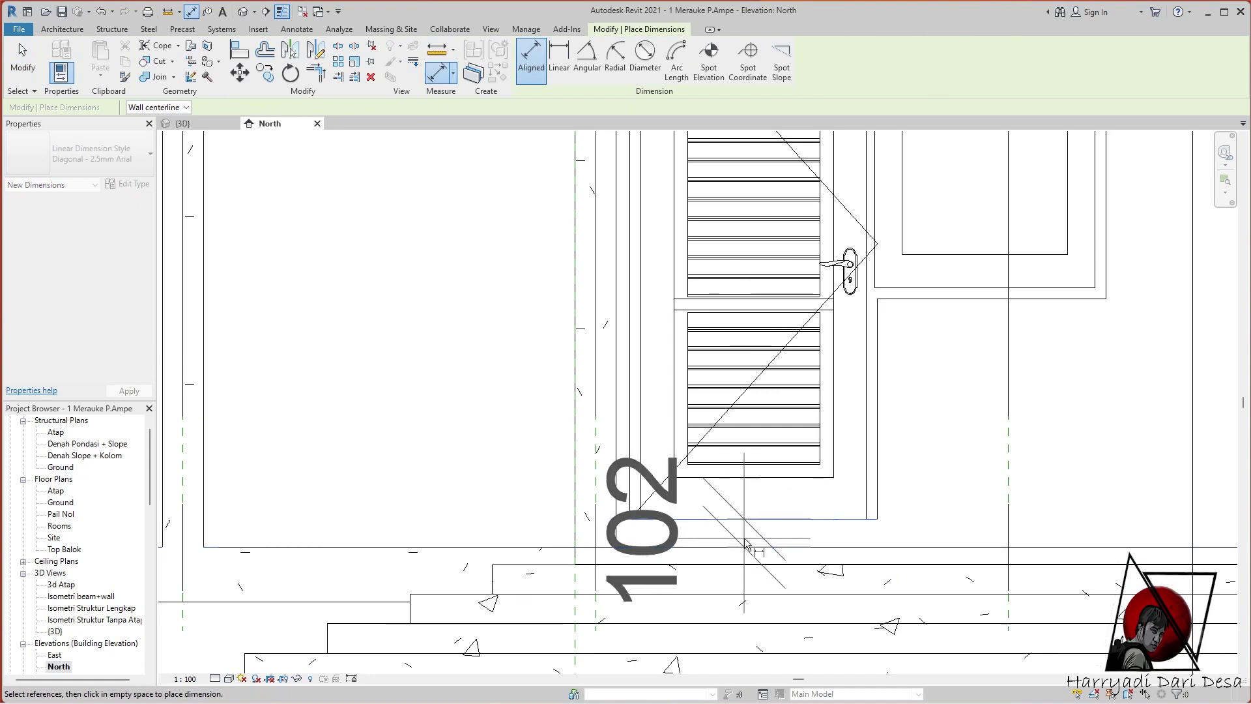
scroll(747, 545, "down", 3)
key("Escape")
key("Escape")
scroll(775, 365, "up", 2)
scroll(757, 328, "up", 2)
scroll(769, 352, "down", 2)
Show the elevation in Shaded style and select the louvered door-window
left_click(228, 679)
left_click(266, 640)
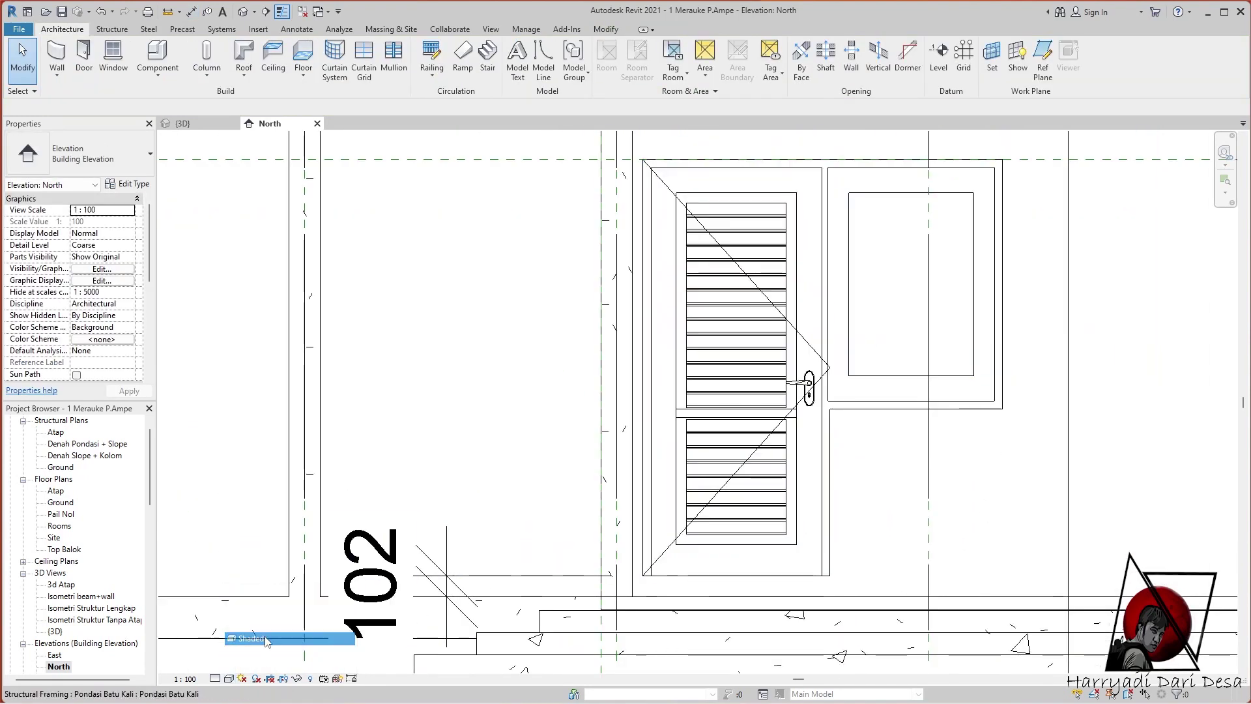
left_click(814, 572)
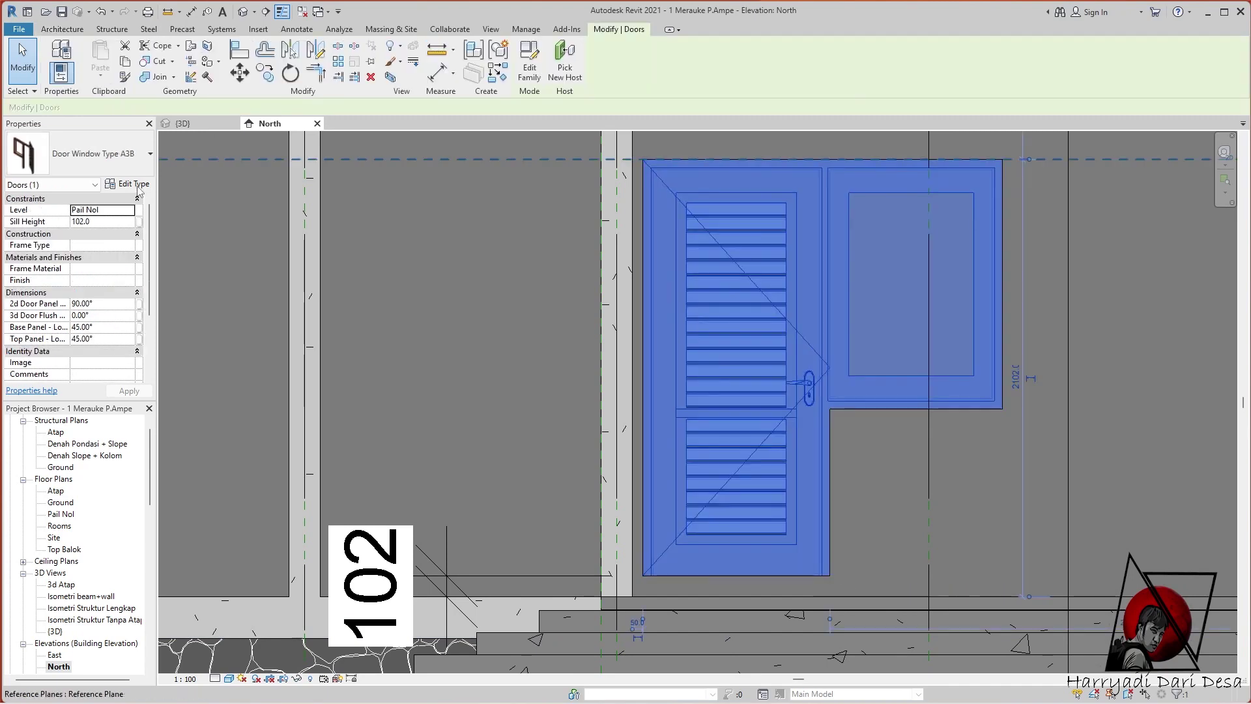
Adjust and apply the louvered door's type parameter values
left_click(138, 184)
left_click_drag(522, 189, 389, 155)
scroll(469, 393, "down", 5)
scroll(469, 393, "up", 10)
left_click_drag(545, 274, 550, 340)
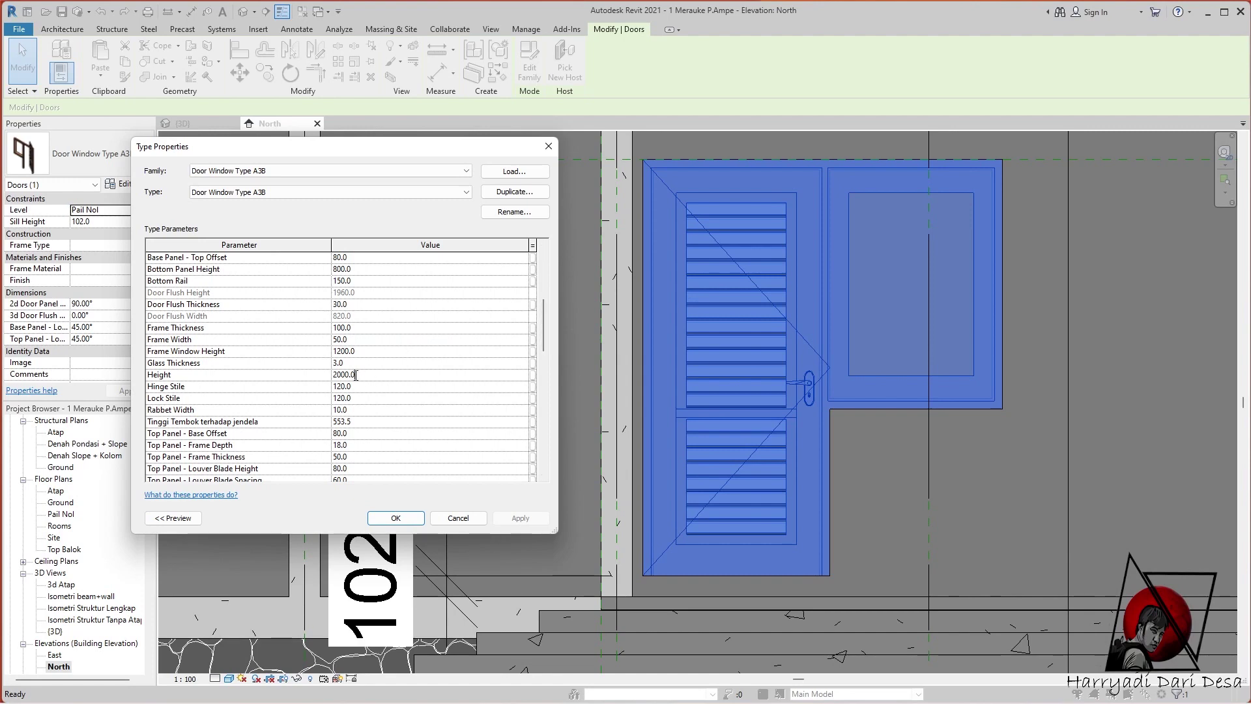
left_click(521, 518)
left_click(396, 518)
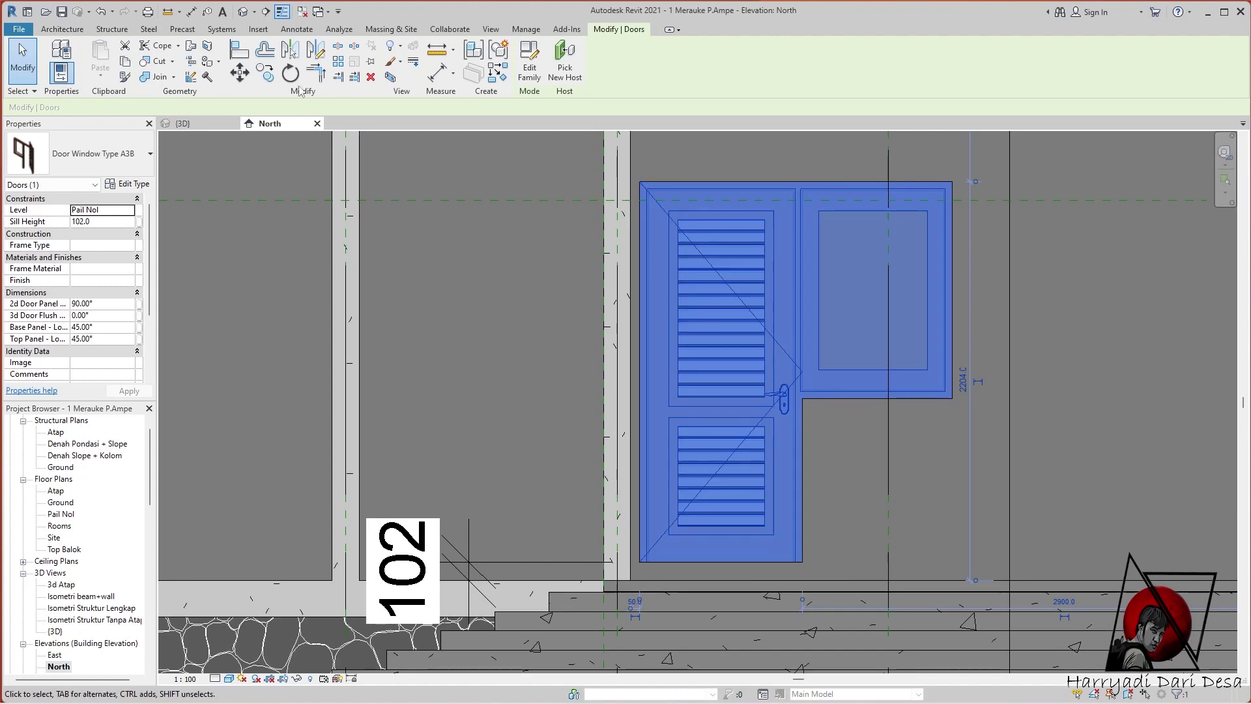
Align the door bottom to the terrace floor line in Hidden Line view, making sill height 0
left_click(239, 50)
scroll(447, 404, "down", 2)
left_click(229, 679)
left_click(260, 622)
scroll(646, 467, "up", 4)
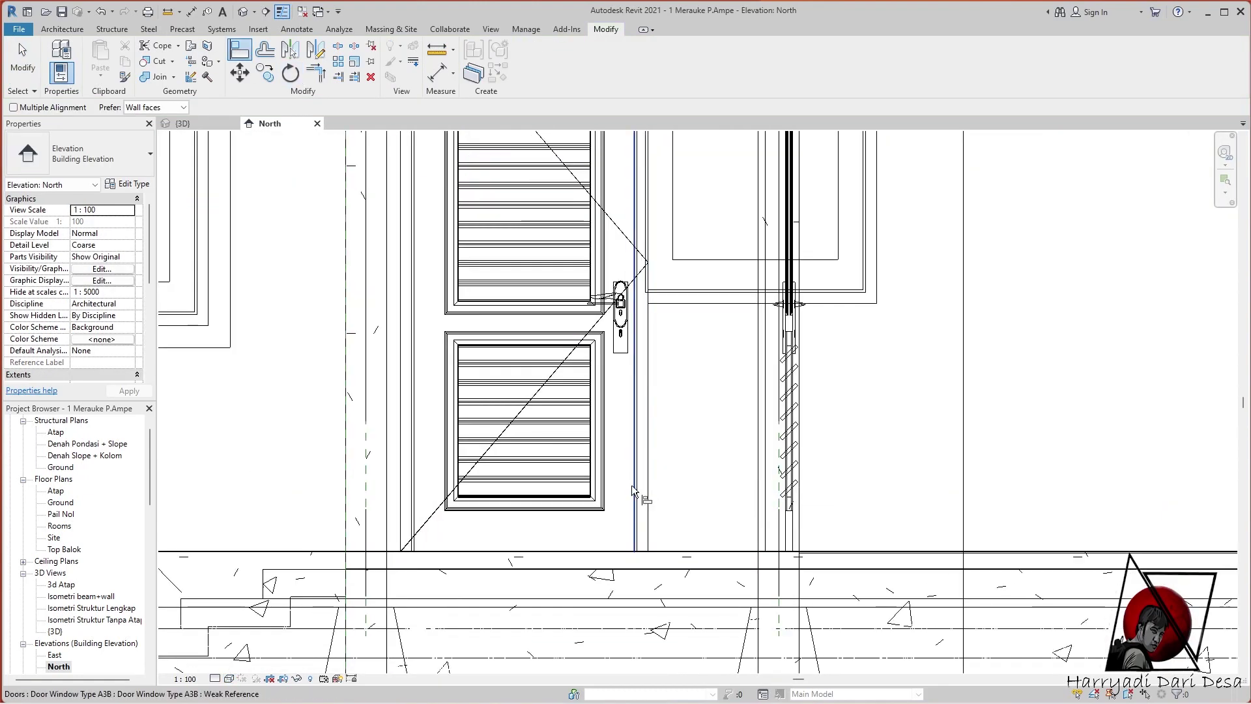
left_click(634, 490)
scroll(652, 485, "down", 2)
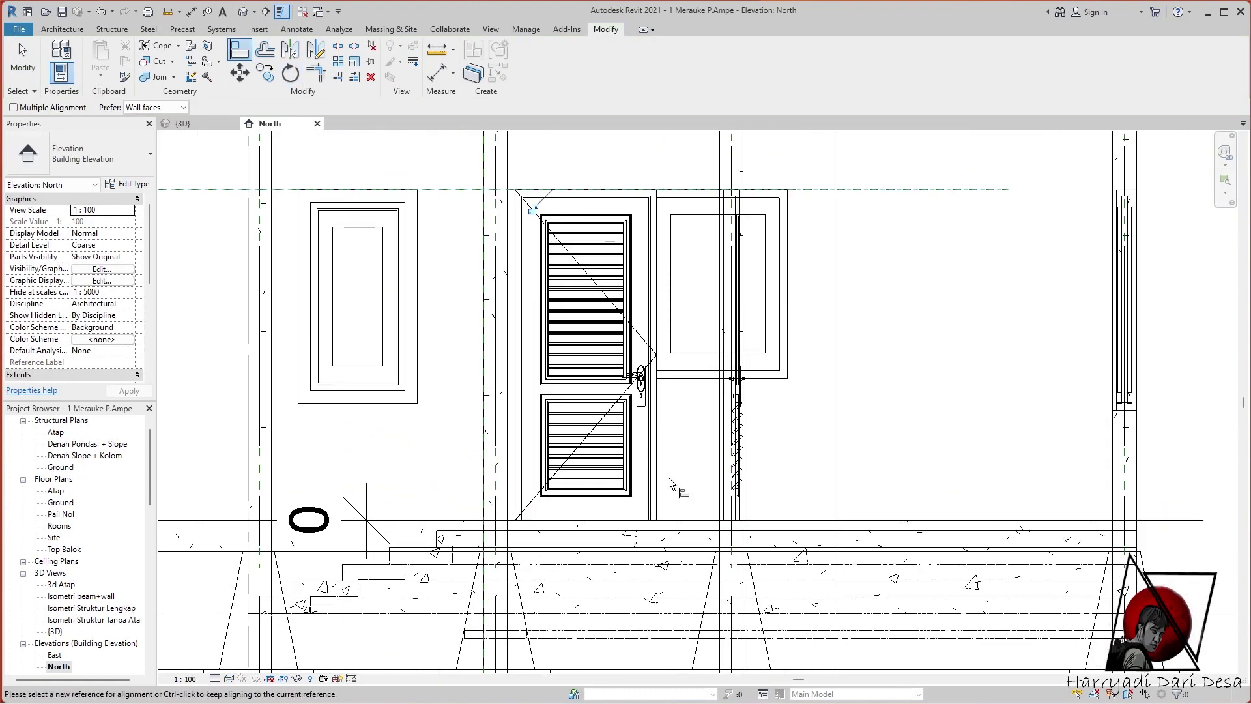
left_click(229, 678)
left_click(251, 612)
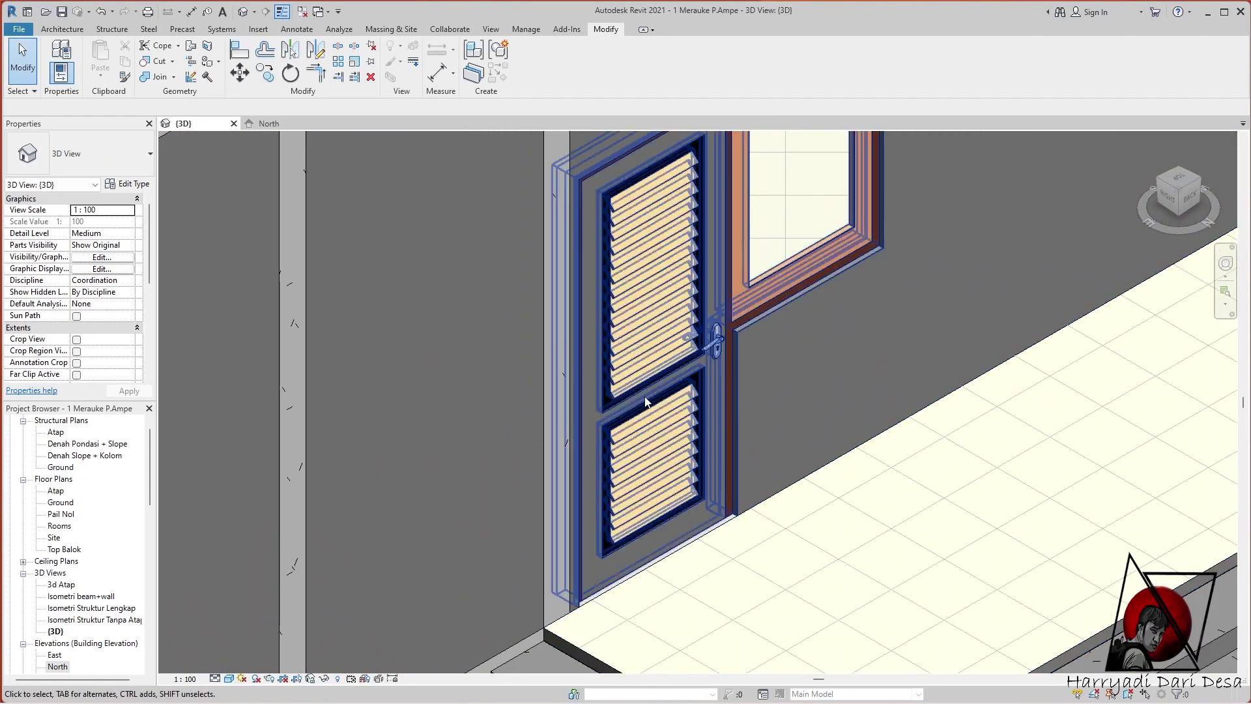
key("Escape")
left_click(728, 281)
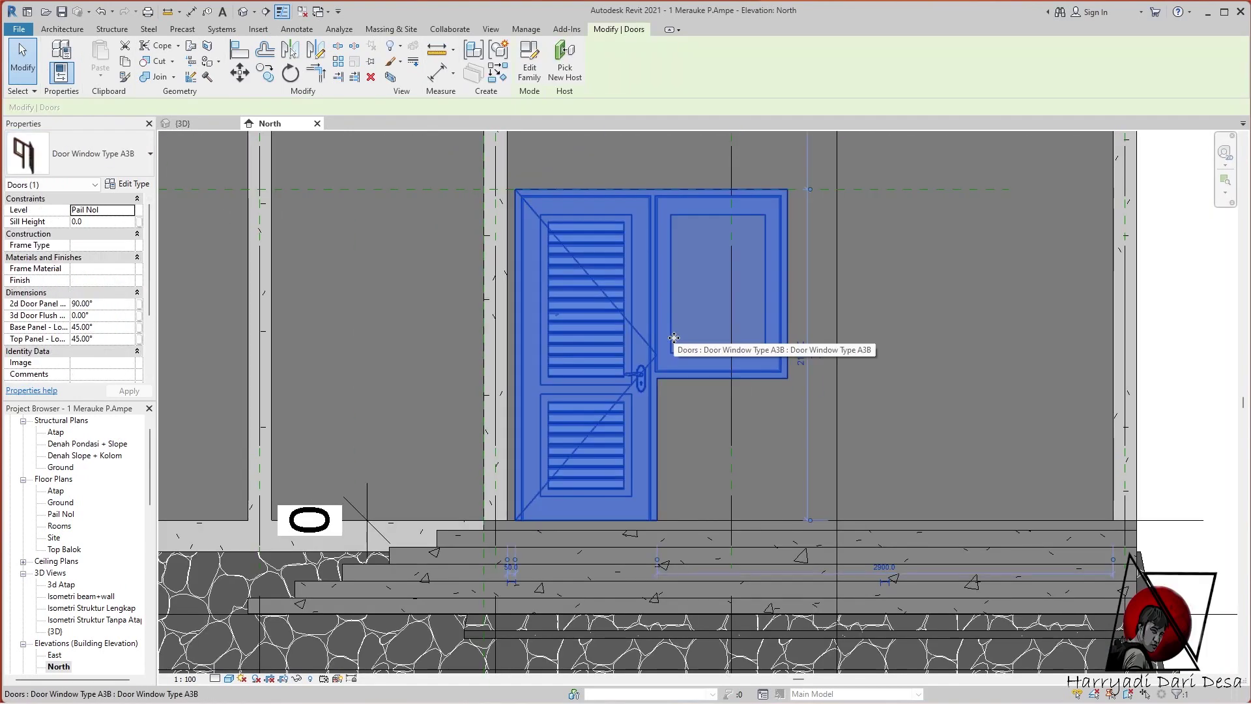
Set the door type's Window Width and Window Flush Width to 700
left_click(126, 184)
scroll(311, 365, "down", 5)
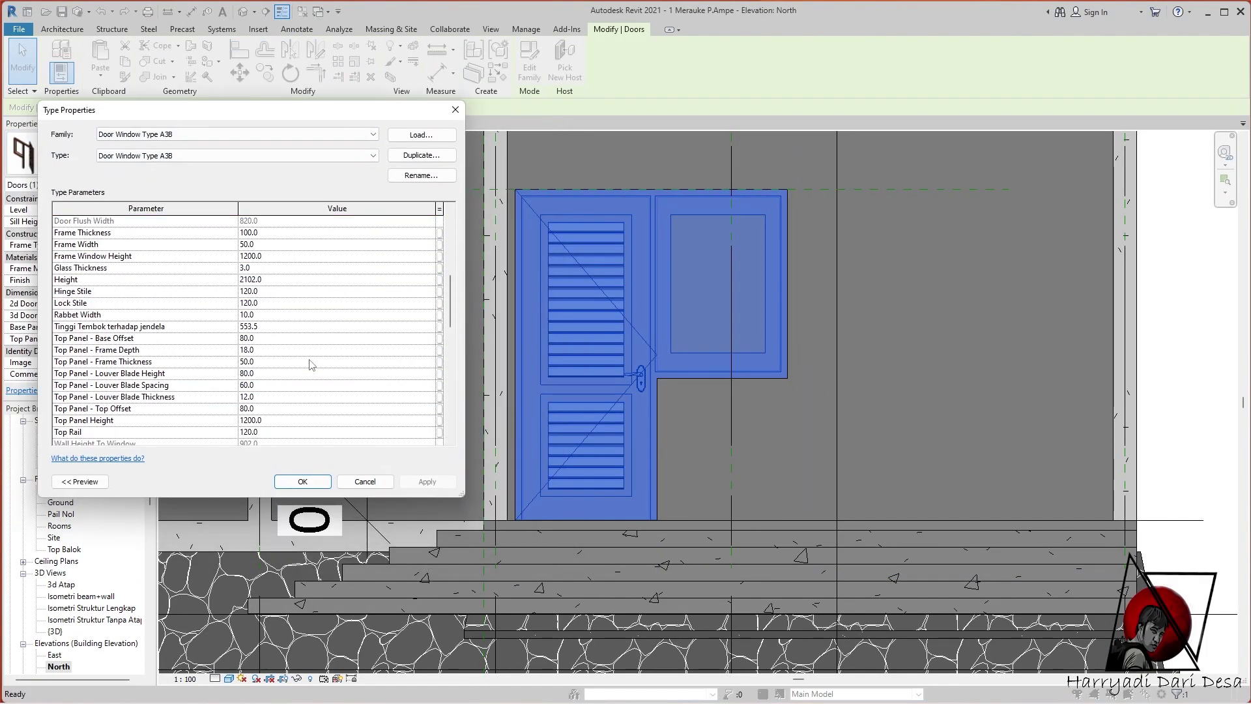
scroll(311, 365, "down", 5)
scroll(450, 367, "down", 3)
scroll(450, 367, "down", 3)
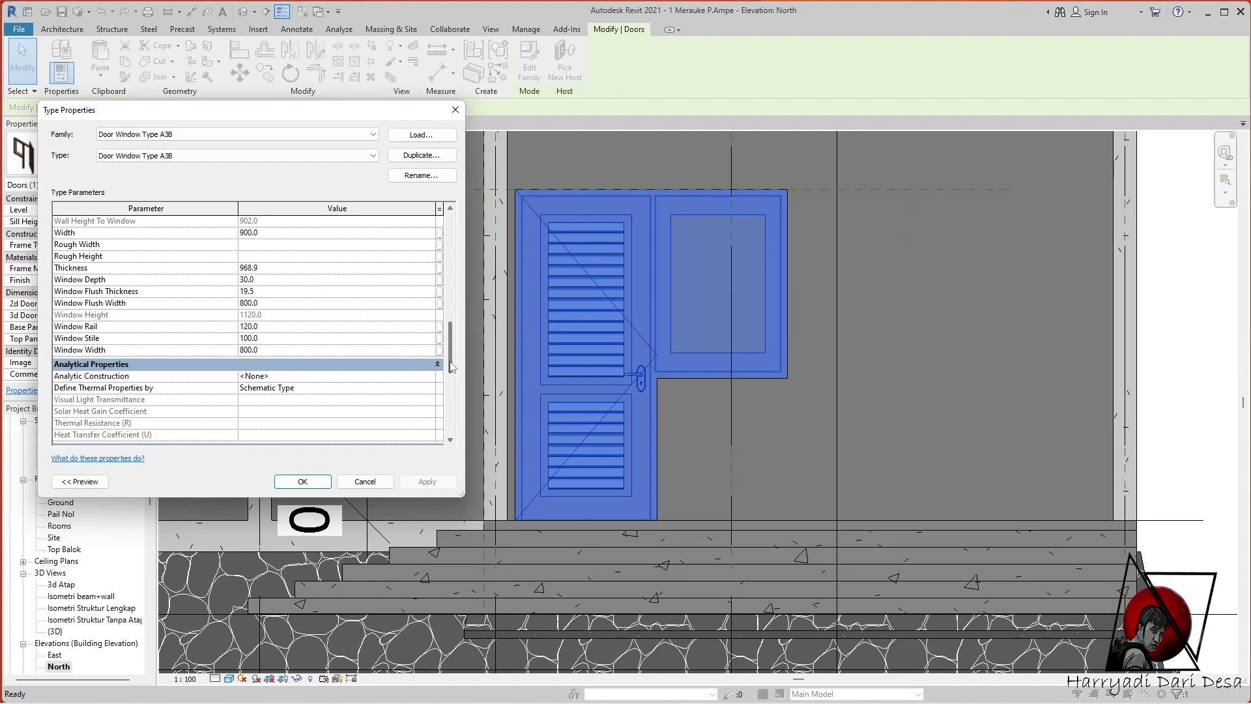
left_click(433, 481)
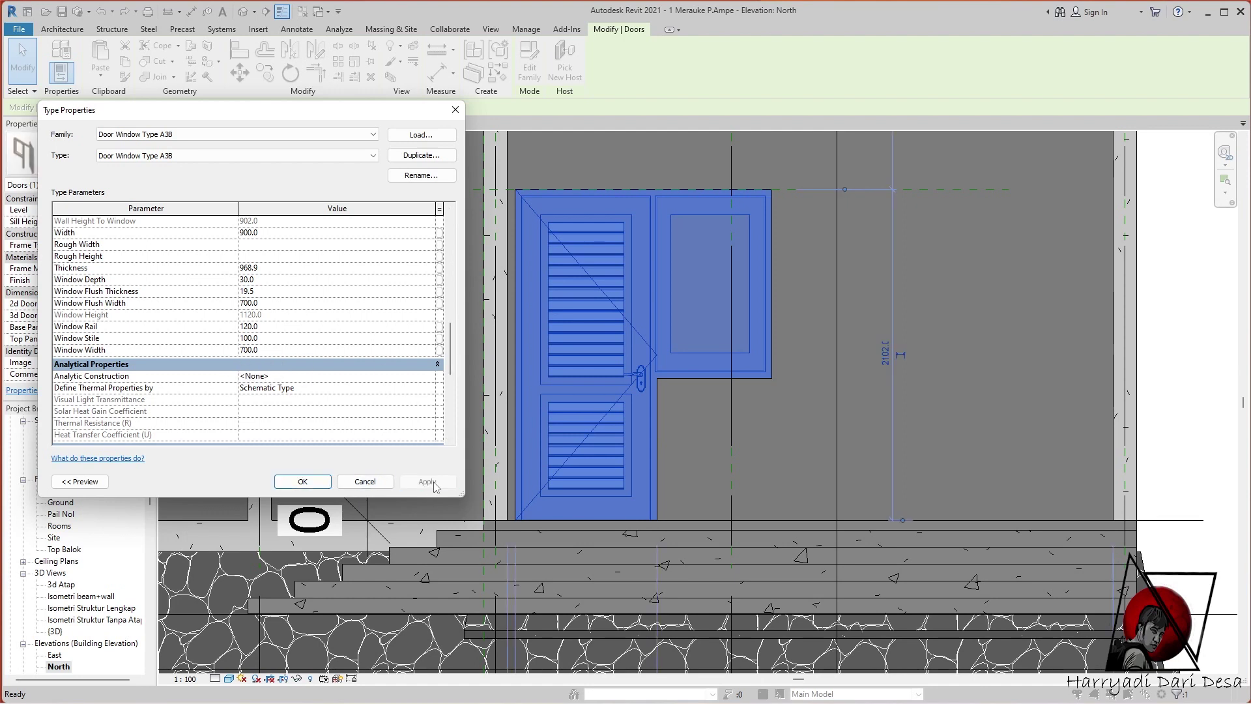
scroll(395, 403, "up", 1)
scroll(417, 378, "up", 1)
scroll(444, 345, "up", 2)
scroll(454, 319, "up", 2)
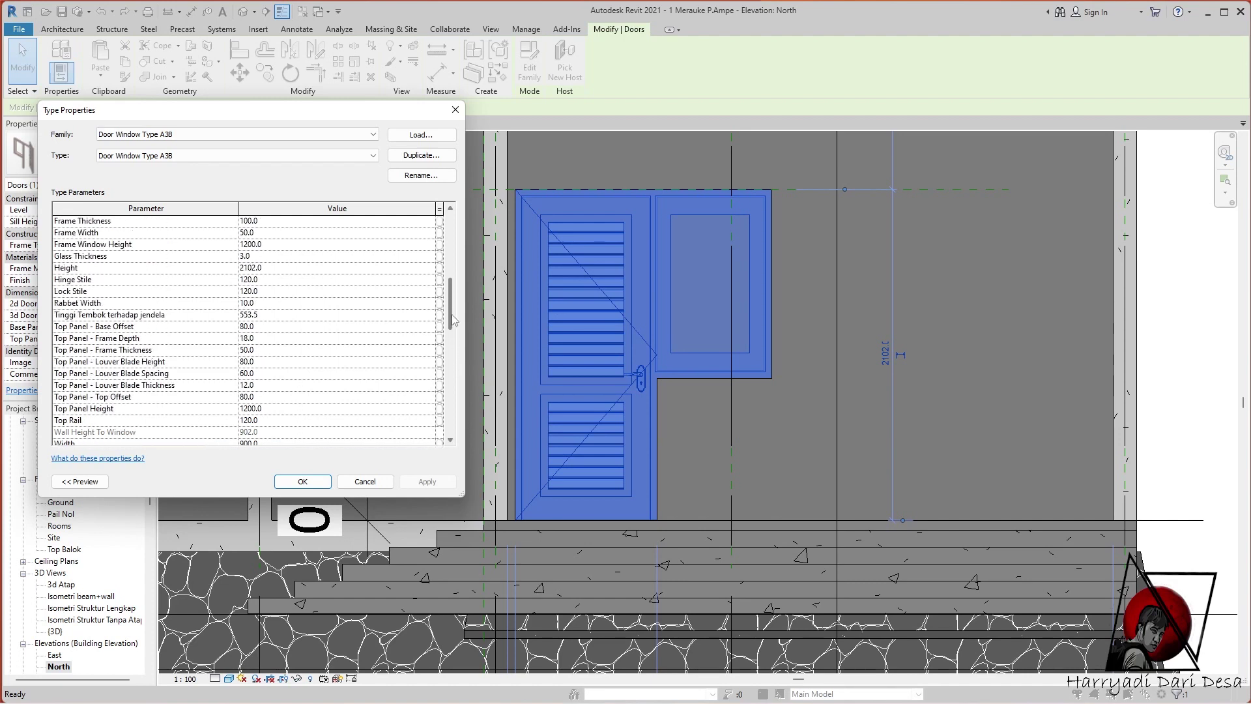
scroll(454, 320, "up", 2)
scroll(456, 313, "up", 2)
scroll(449, 307, "up", 3)
left_click(303, 481)
key("Escape")
In the {3D} view, select the door-window and review its type parameters
key("ctrl+Tab")
left_click(652, 339)
left_click(133, 184)
scroll(339, 354, "down", 10)
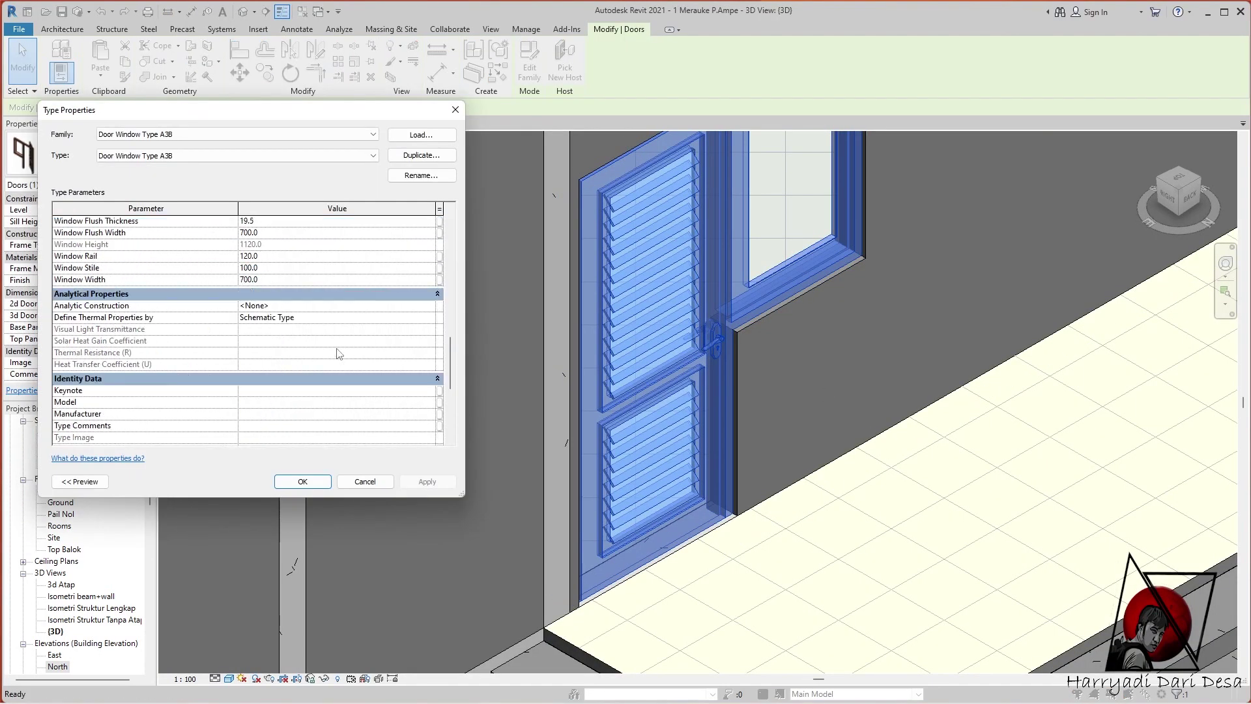
scroll(338, 353, "up", 4)
scroll(338, 353, "up", 6)
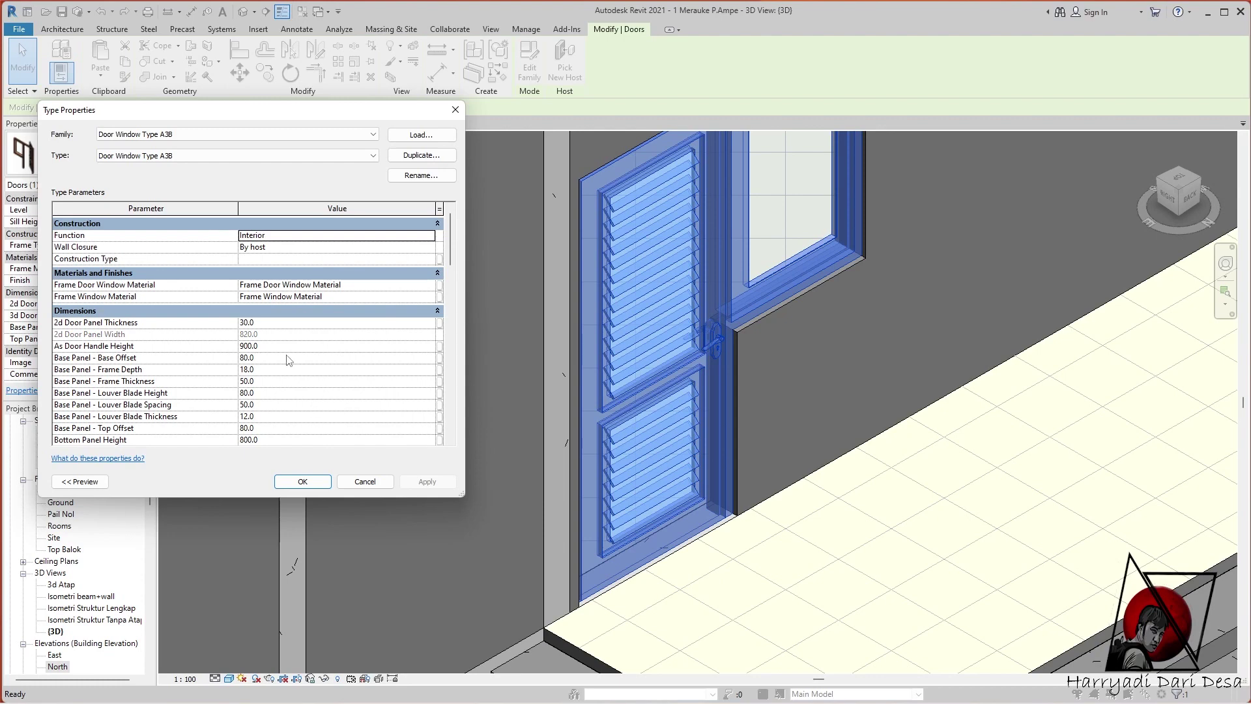
scroll(269, 397, "down", 5)
left_click(452, 112)
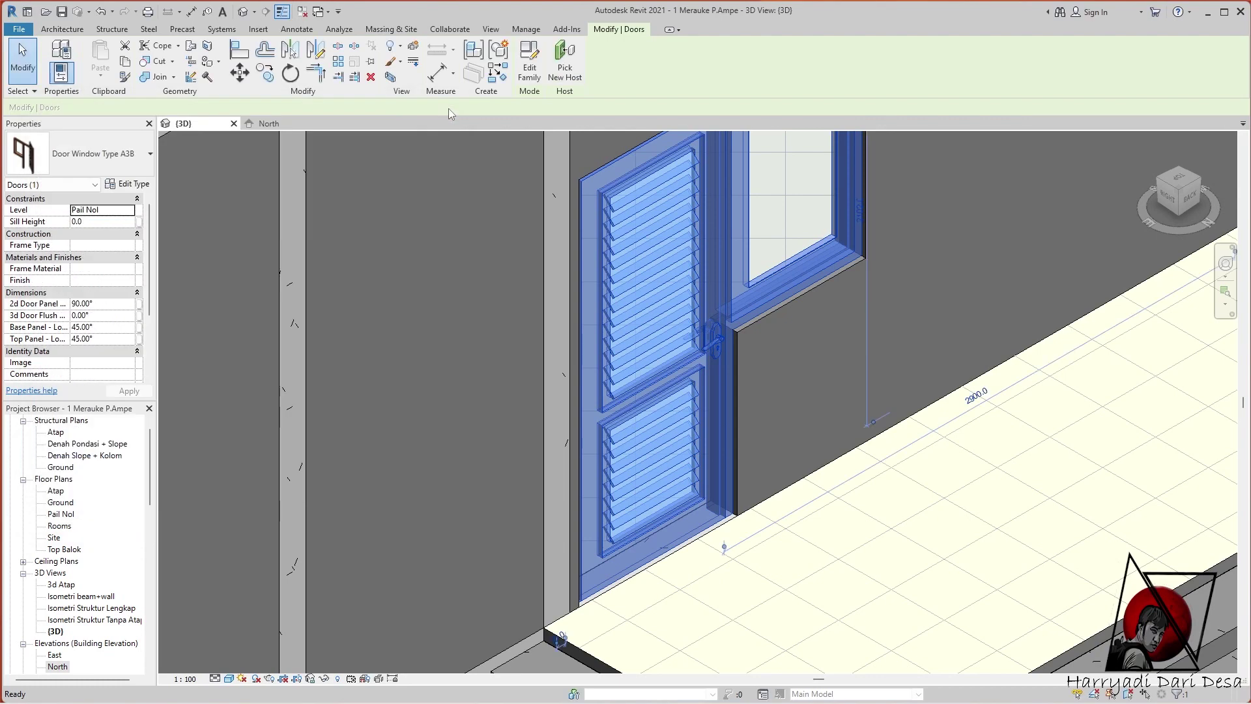
Change the louver angles in Properties, setting the Top Panel louvers to 135°
left_click(108, 327)
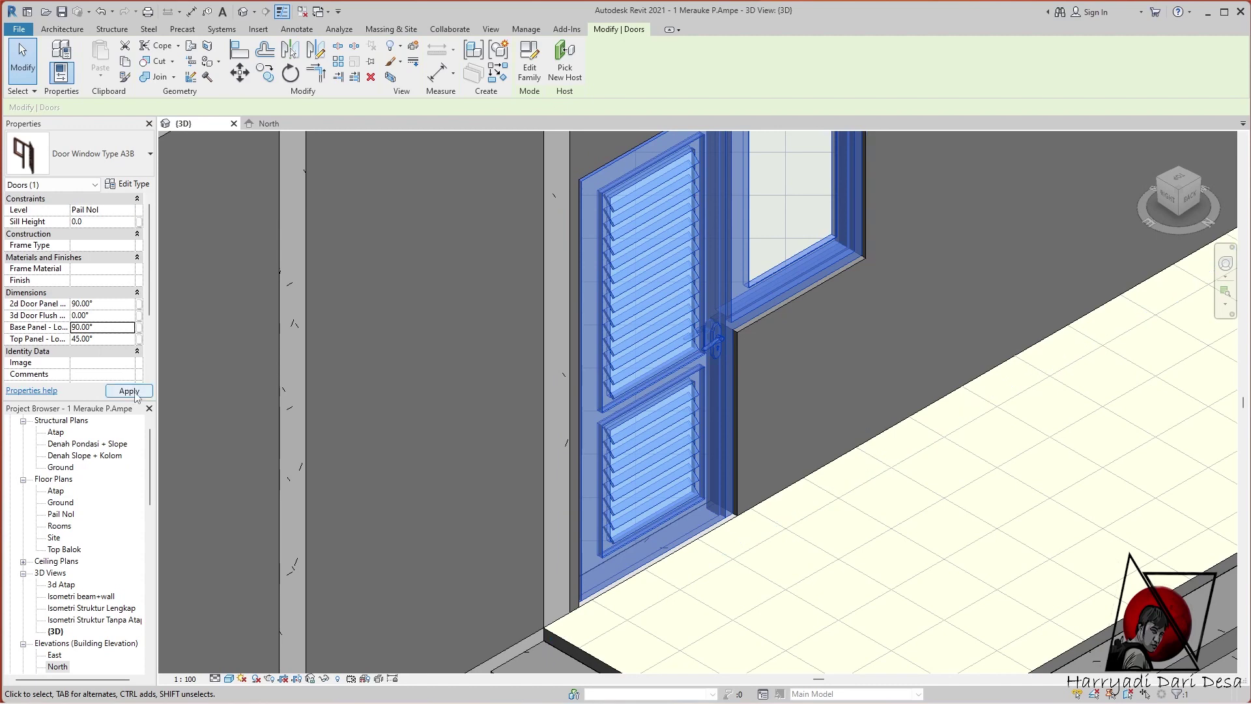
left_click(135, 393)
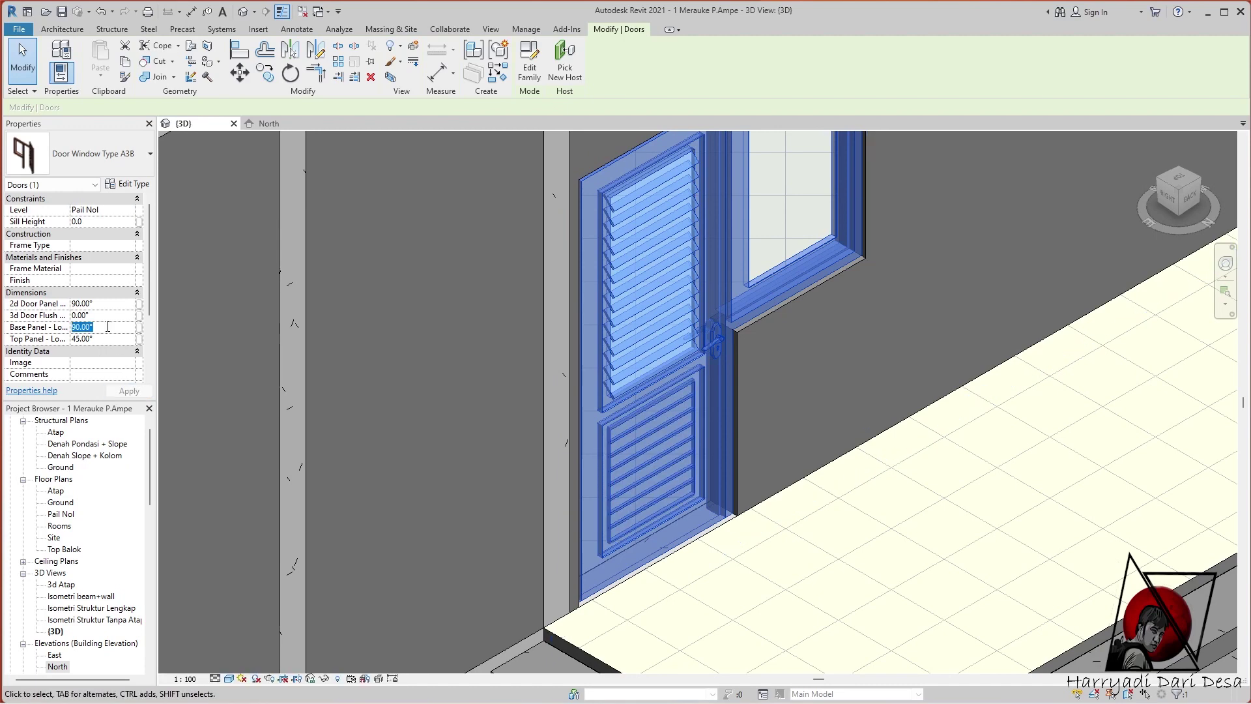
type("135")
left_click(129, 391)
type("135")
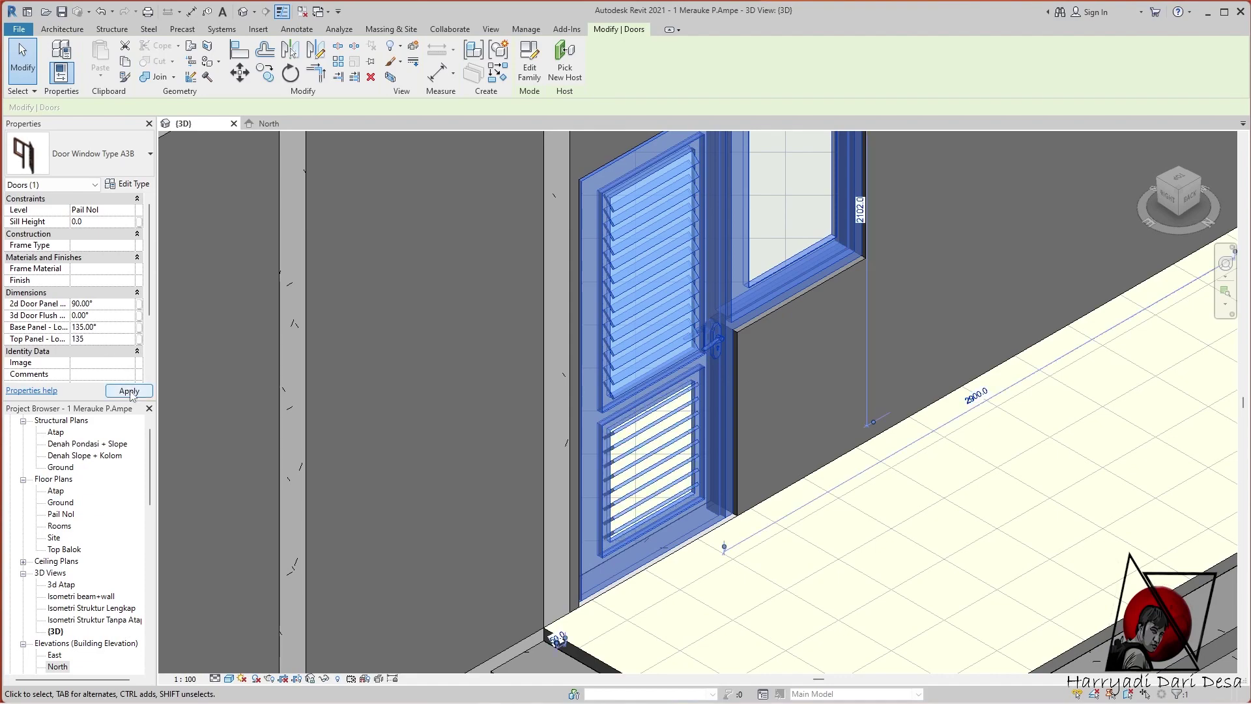
left_click(129, 392)
key("Escape")
Reselect the door, readjust its Base Panel louver angle, and view the whole house
scroll(561, 187, "up", 2)
scroll(548, 369, "up", 2)
left_click(547, 369)
left_click(104, 327)
type("4")
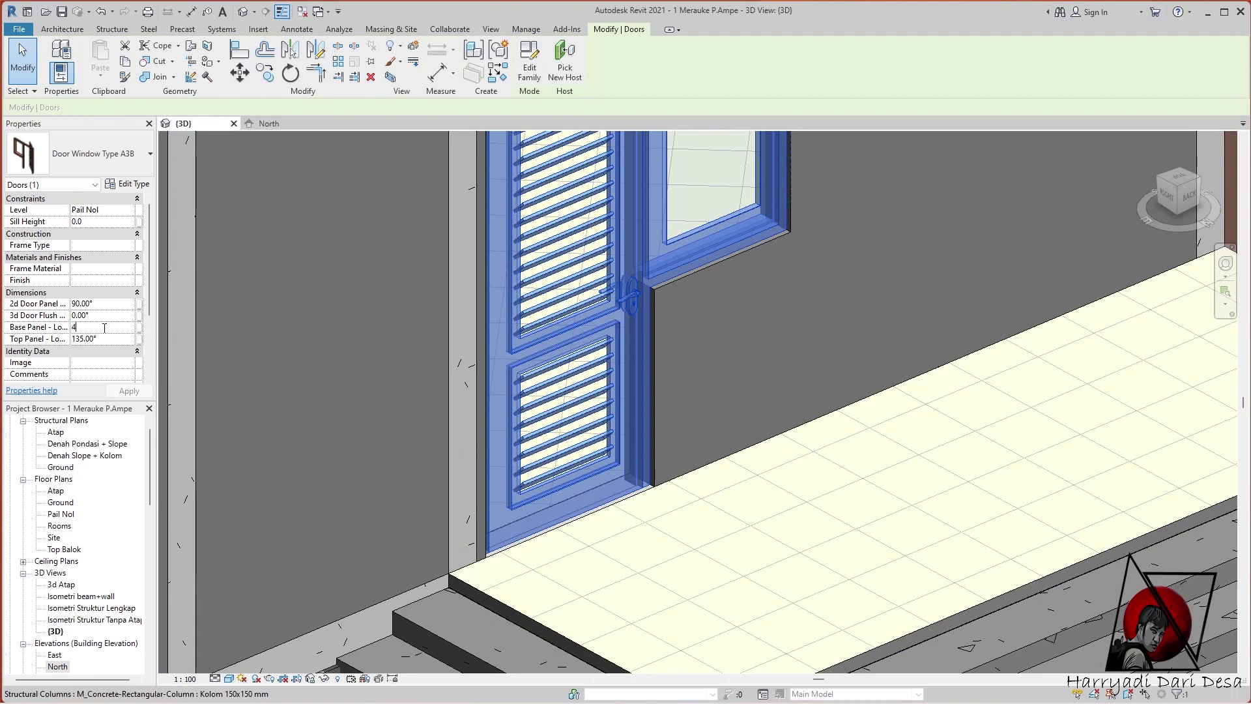
left_click(129, 391)
key("Escape")
scroll(362, 412, "down", 3)
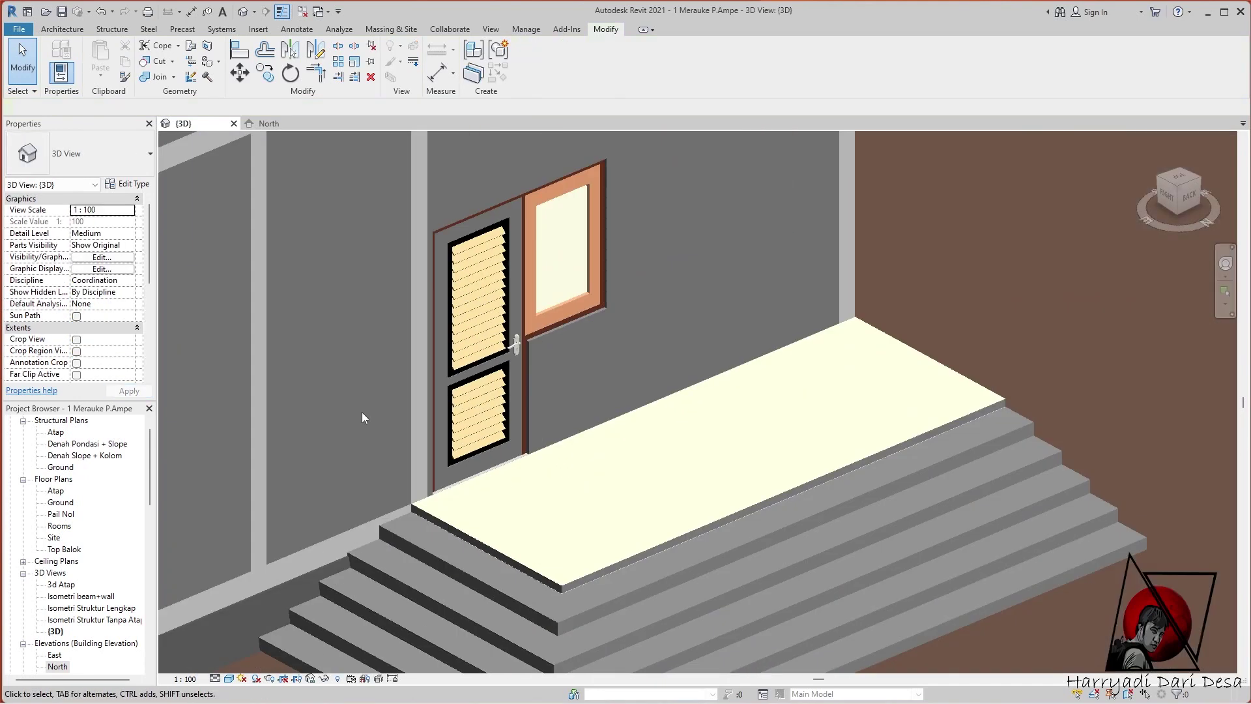
left_click(1199, 178)
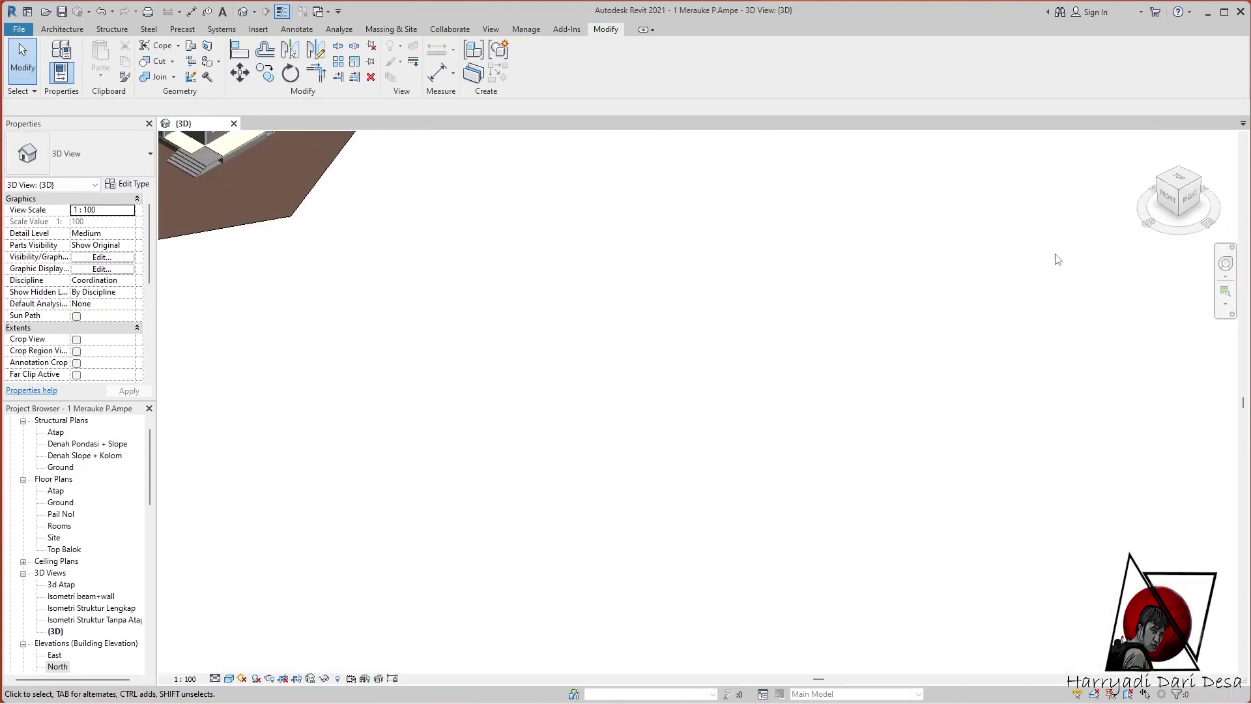
left_click(1201, 181)
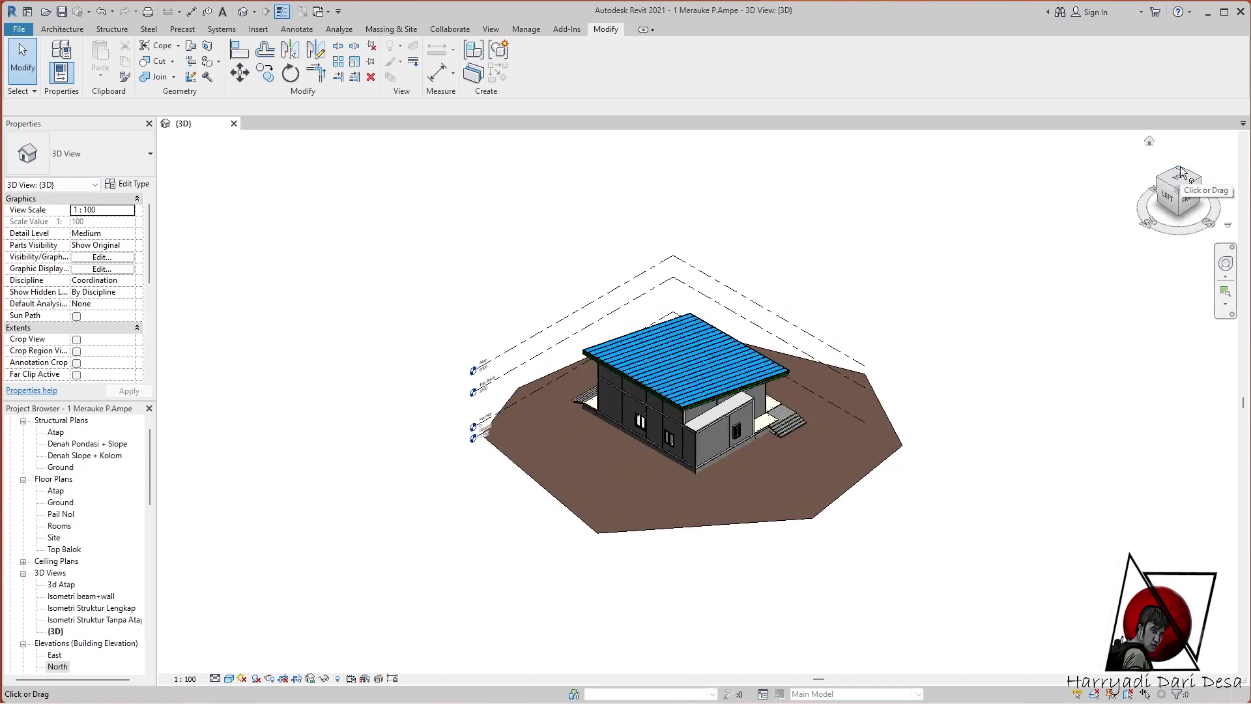
left_click(1201, 181)
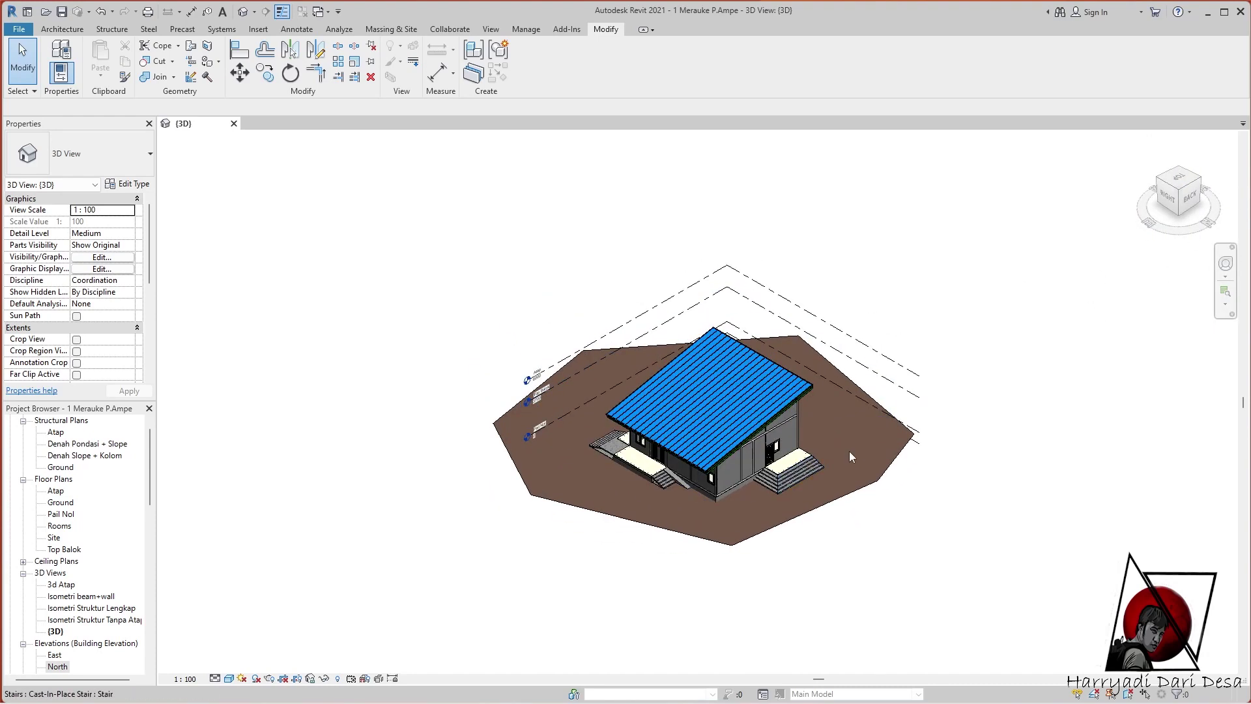
scroll(733, 510, "up", 3)
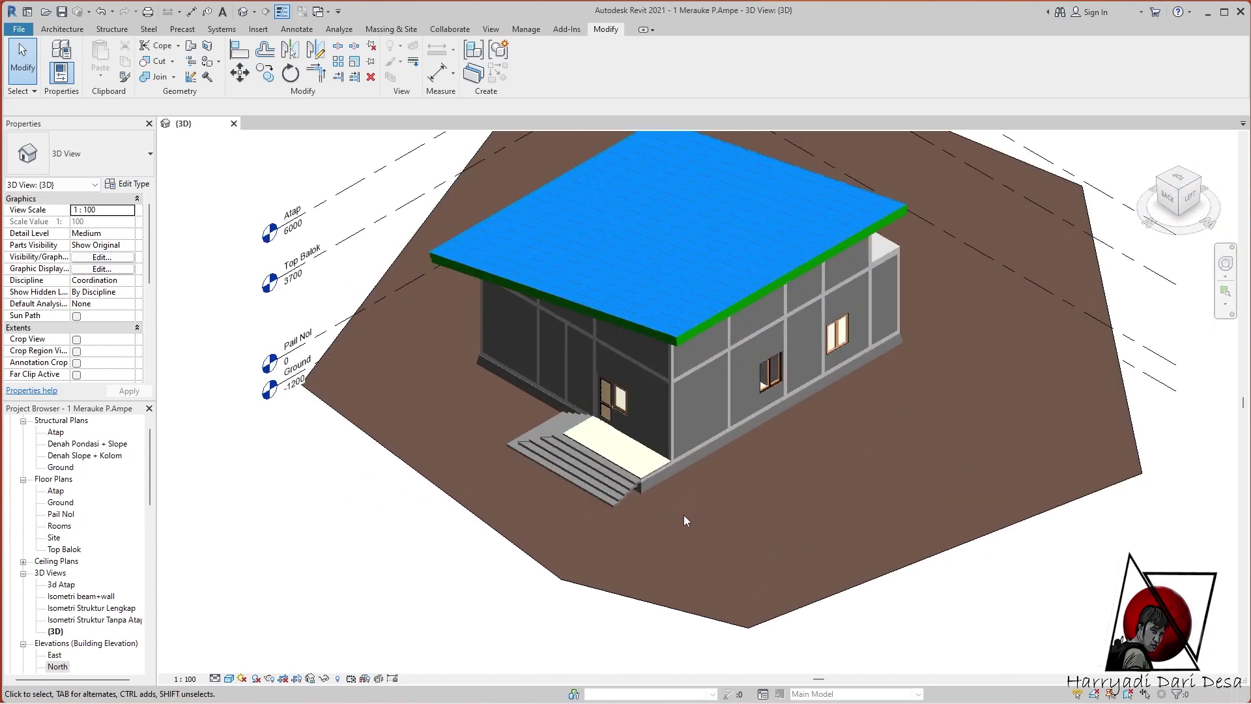
scroll(683, 514, "up", 3)
scroll(760, 252, "up", 2)
left_click(1156, 178)
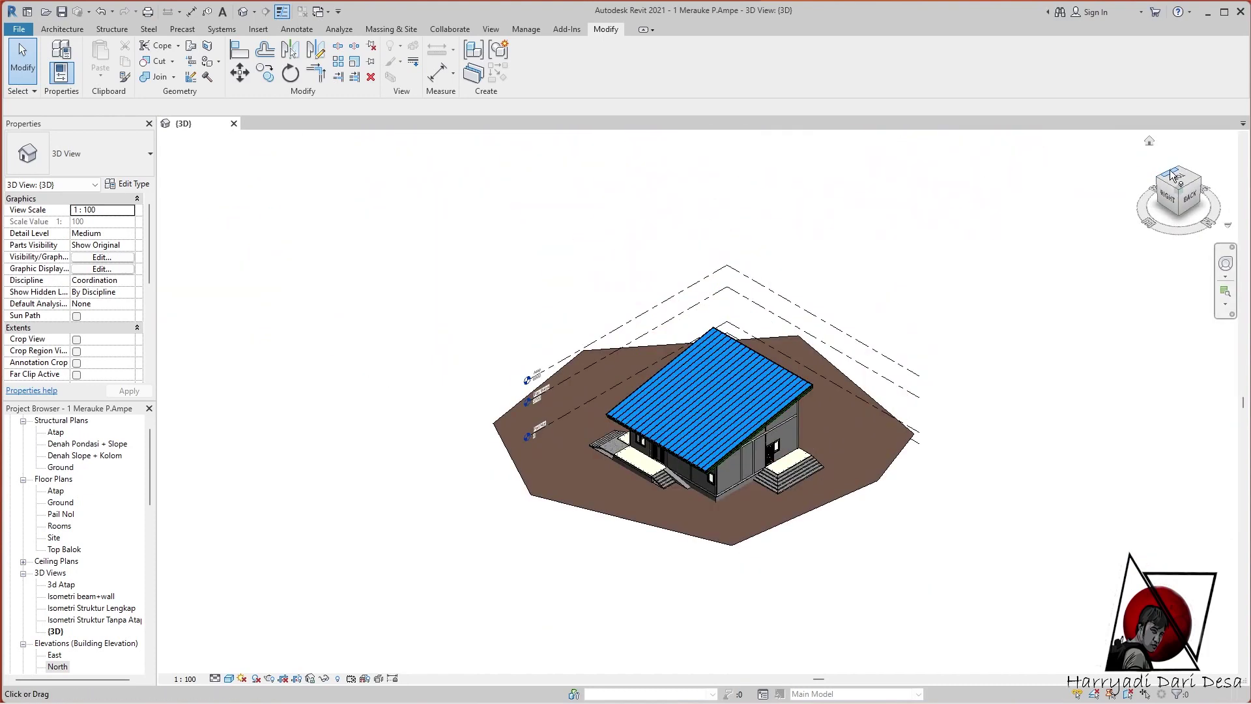
left_click(1201, 180)
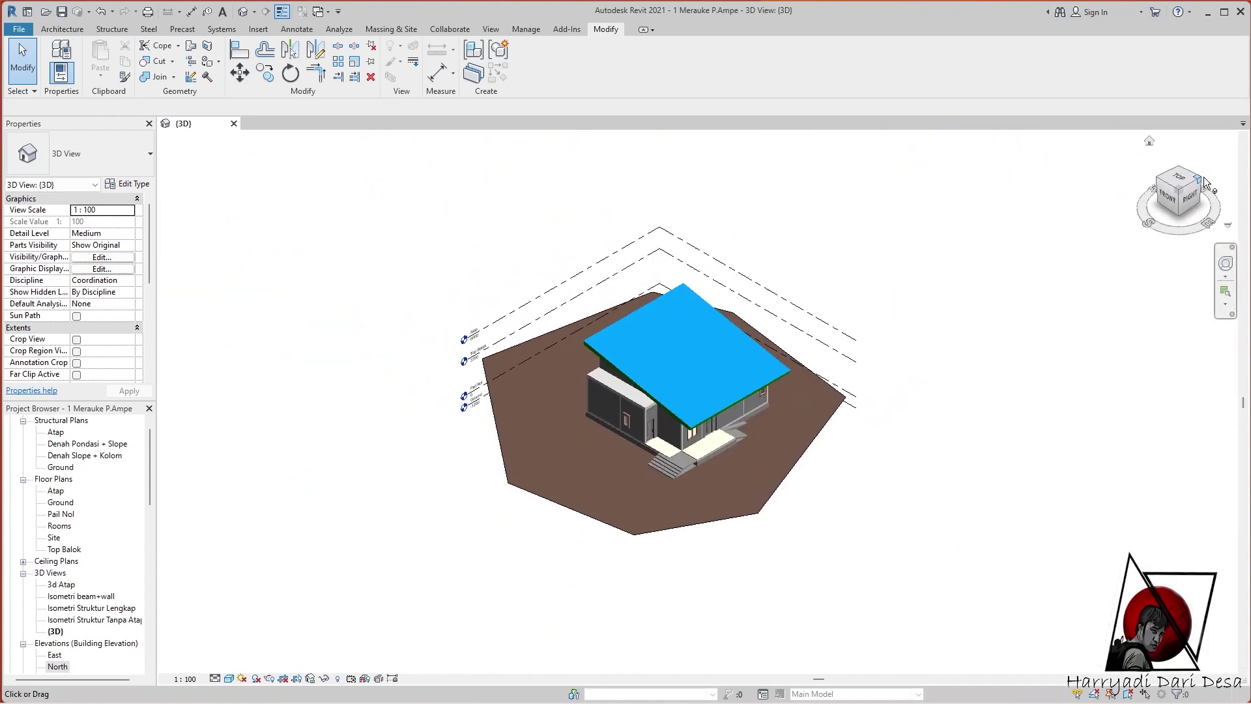